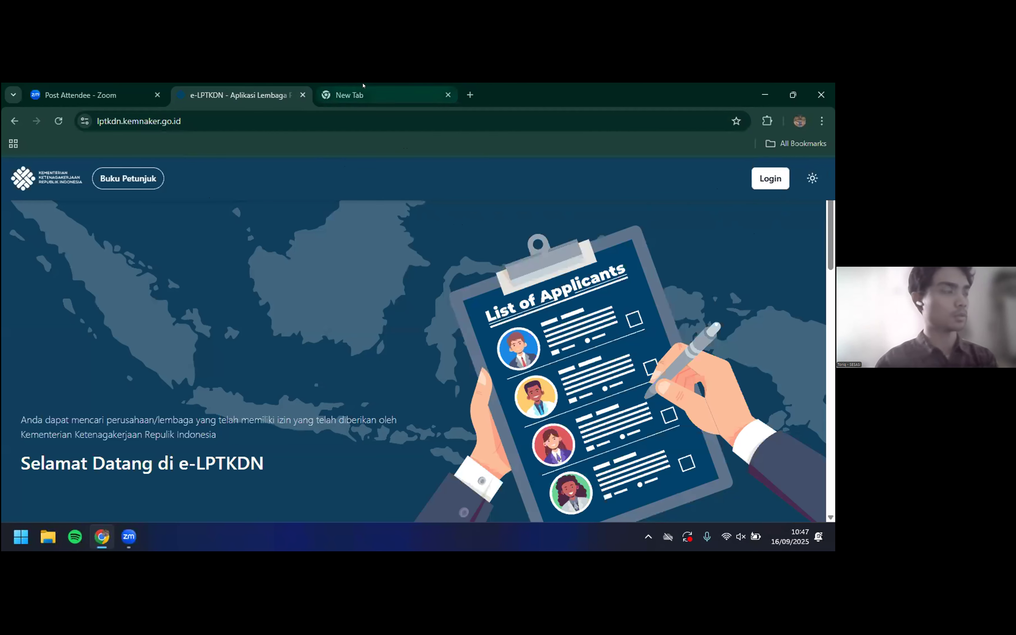
Search Google for 'siap kerja', decline the location prompt, and open the SIAPkerja Kemnaker result.
click(363, 85)
text(siap)
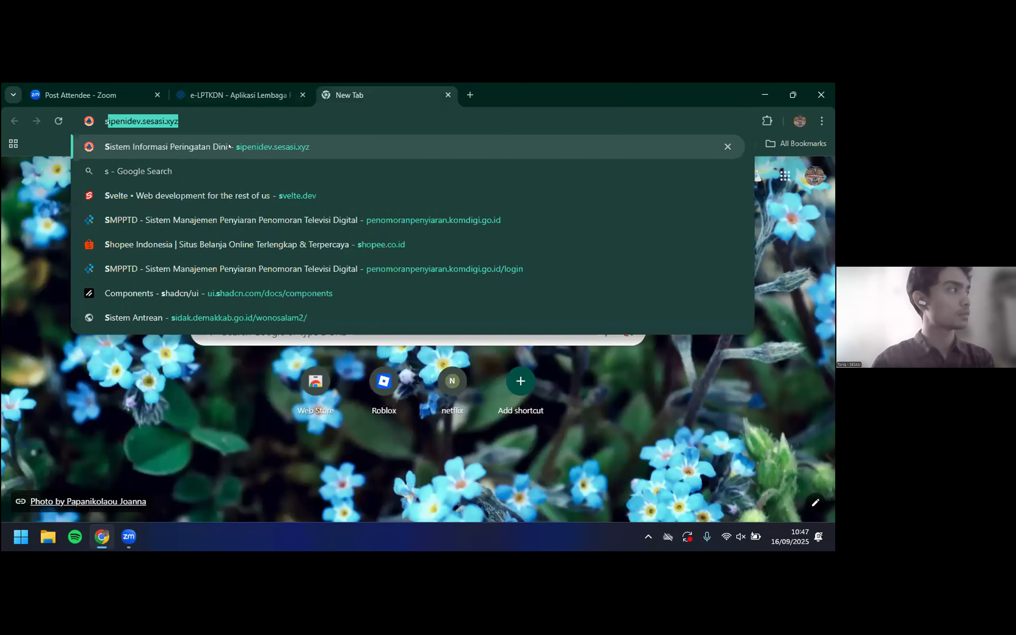
text( kerja)
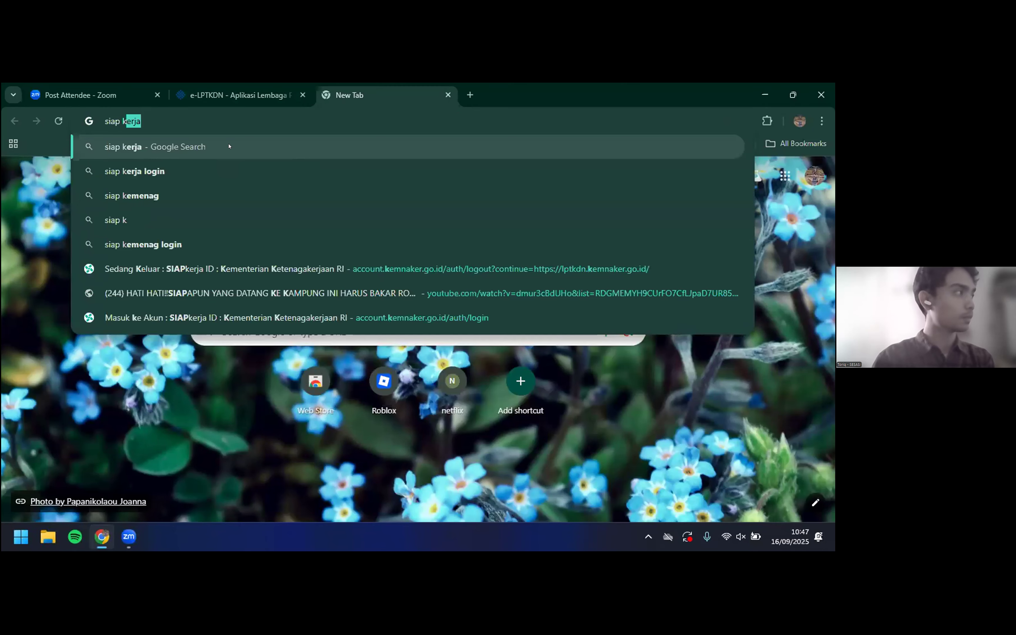
key(Return)
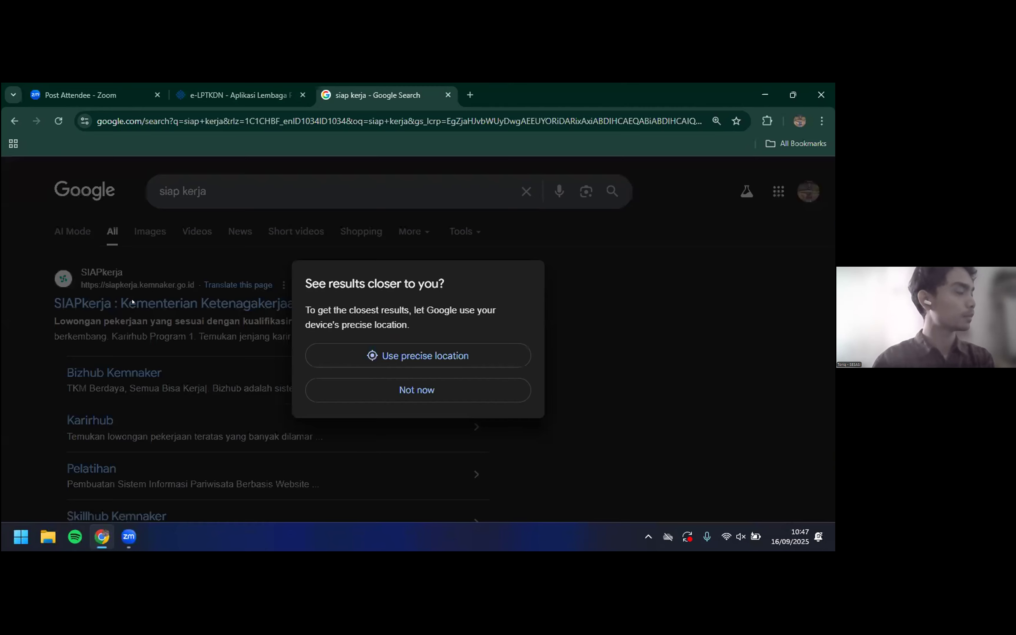
click(414, 390)
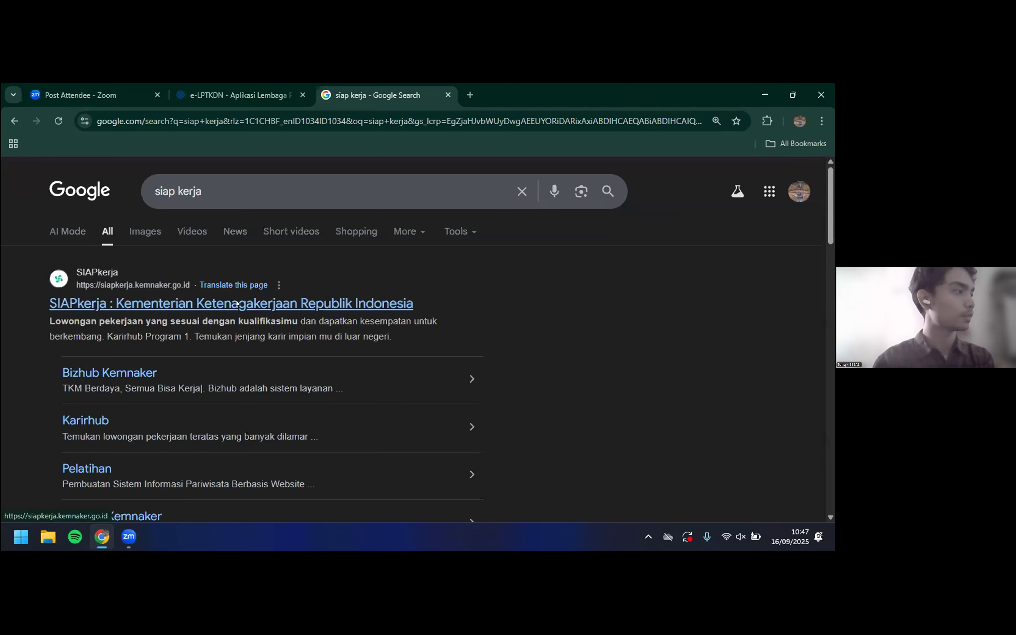
click(237, 304)
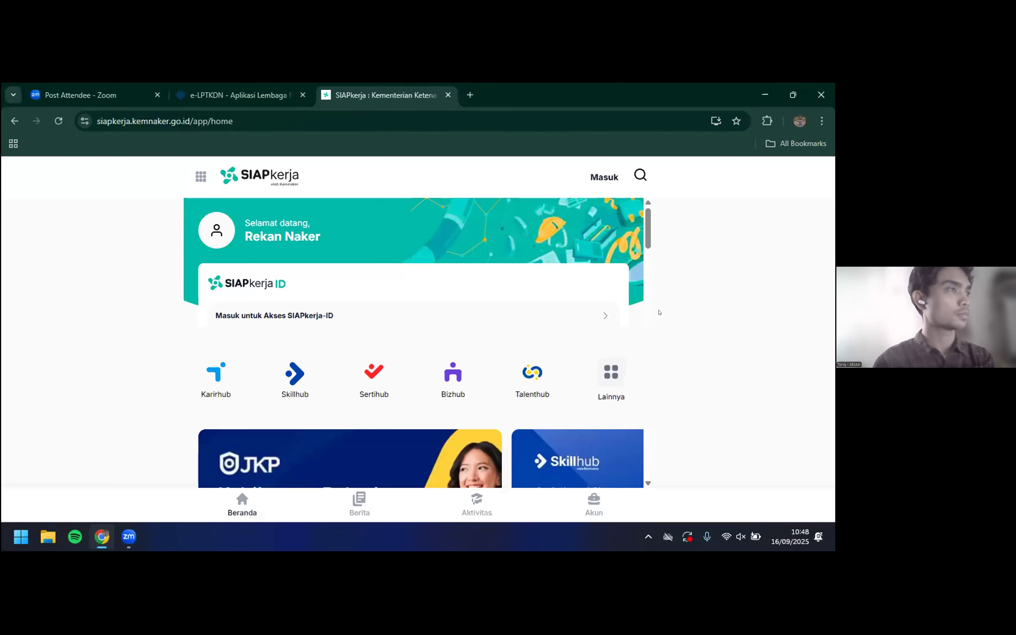
Browse the SIAPkerja home page, return to the search results, and reopen the SIAPkerja site.
scroll(531, 282, down, 10)
scroll(531, 283, up, 5)
scroll(531, 283, up, 5)
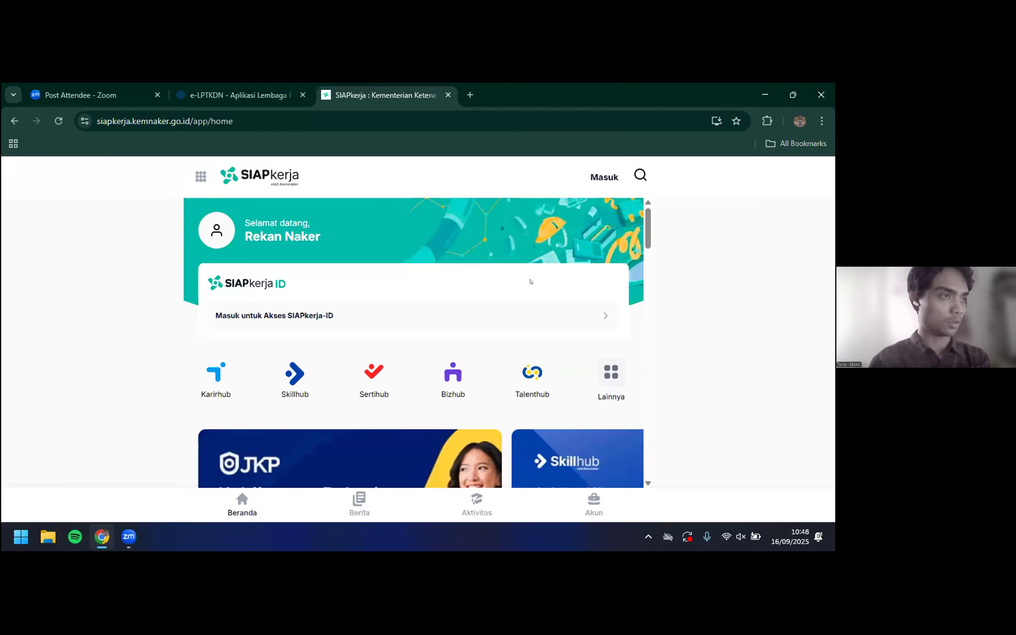
scroll(531, 282, down, 8)
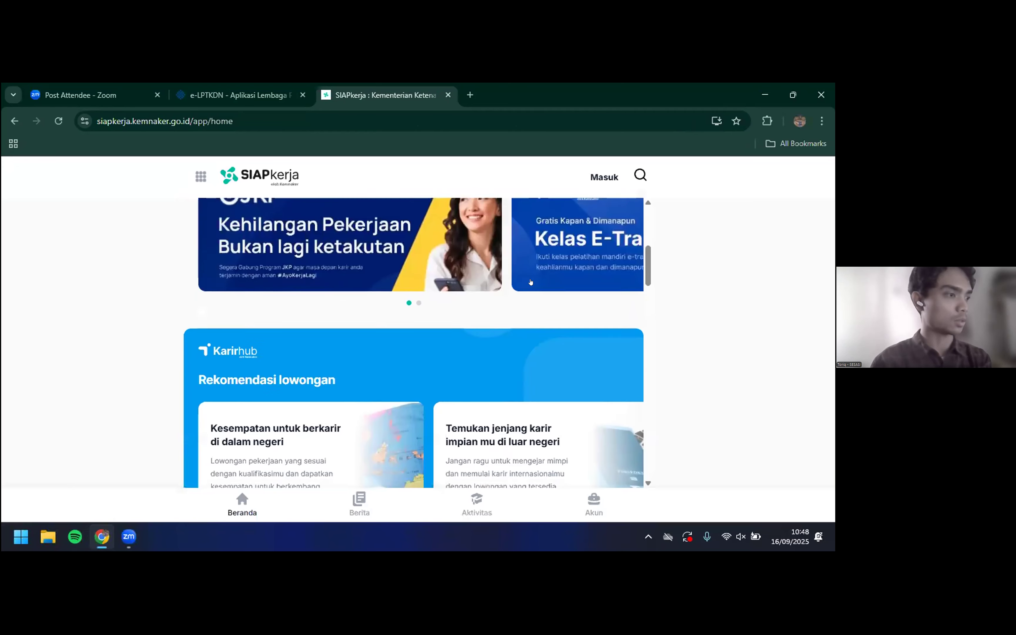
scroll(531, 282, up, 8)
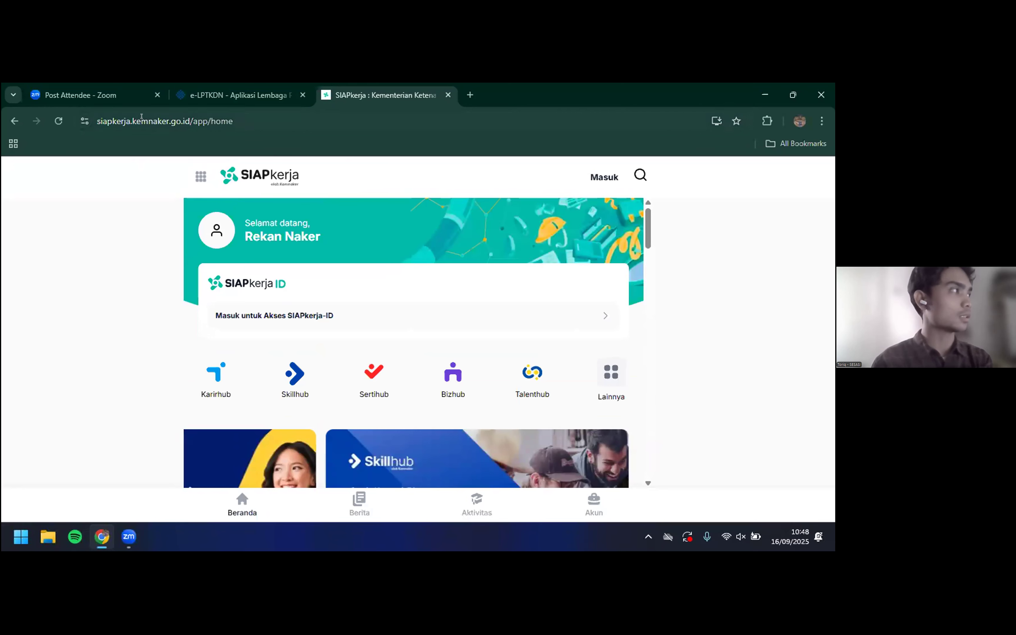
click(14, 121)
scroll(200, 379, down, 5)
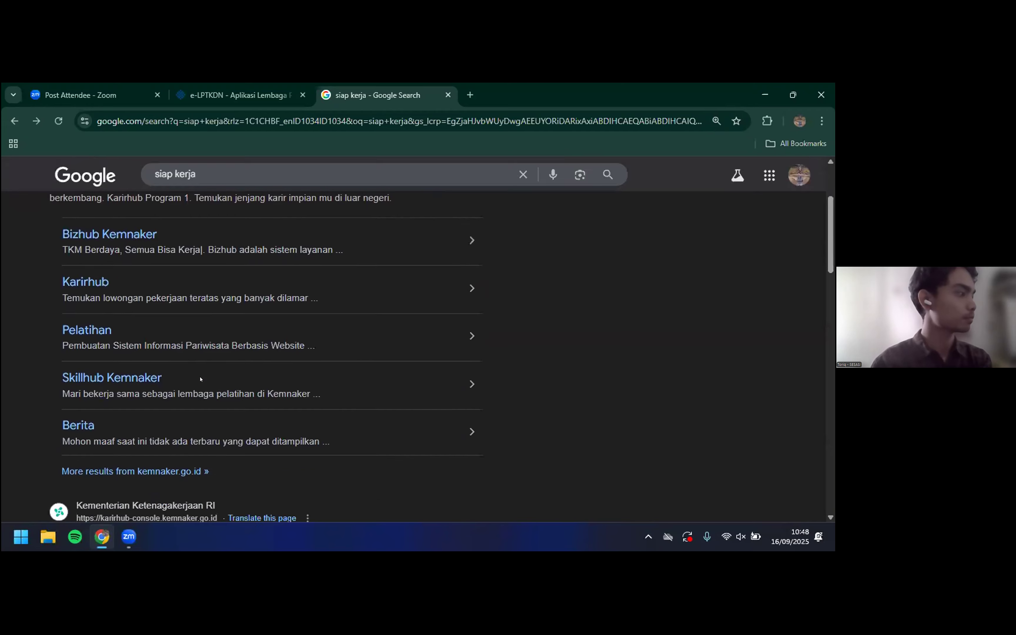
scroll(201, 379, down, 3)
scroll(150, 304, up, 8)
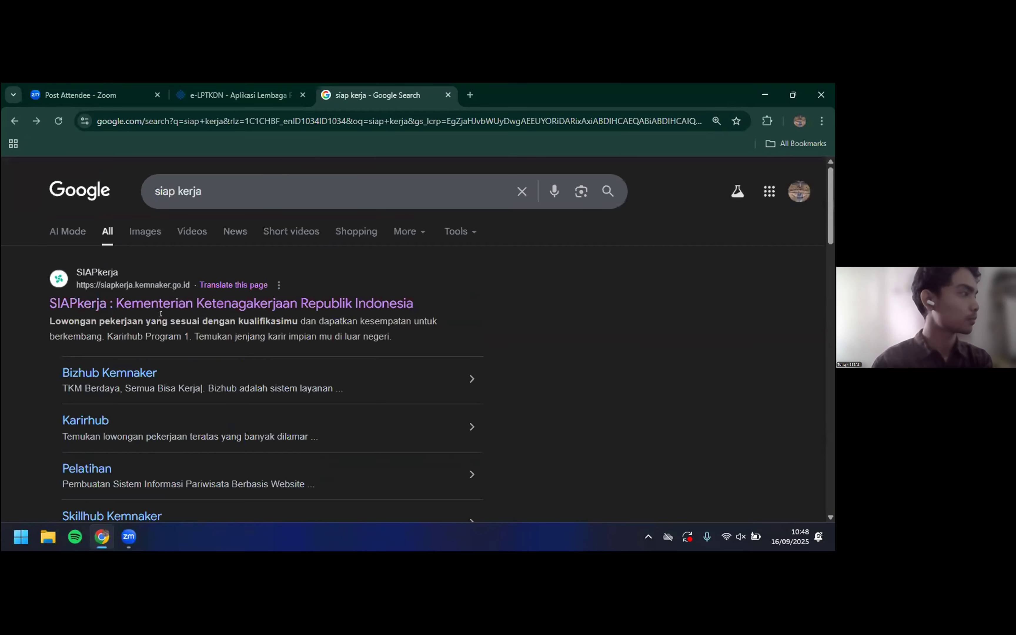
click(150, 304)
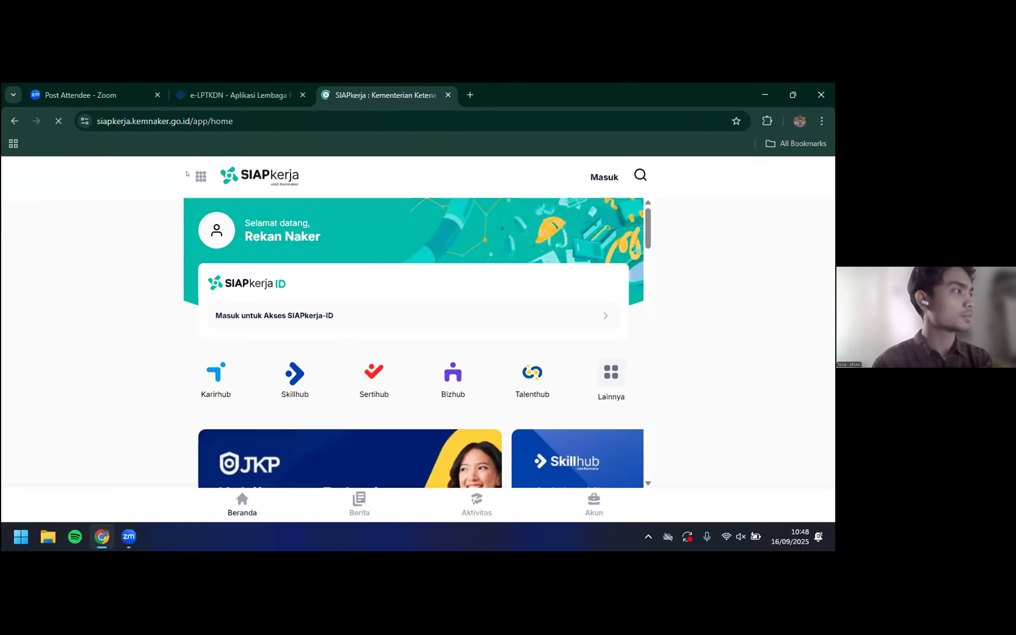
Look through the Layanan Kemnaker services list, close it, and go to the SIAPkerja ID login page.
click(201, 176)
scroll(327, 330, down, 2)
scroll(327, 330, down, 10)
scroll(327, 331, up, 6)
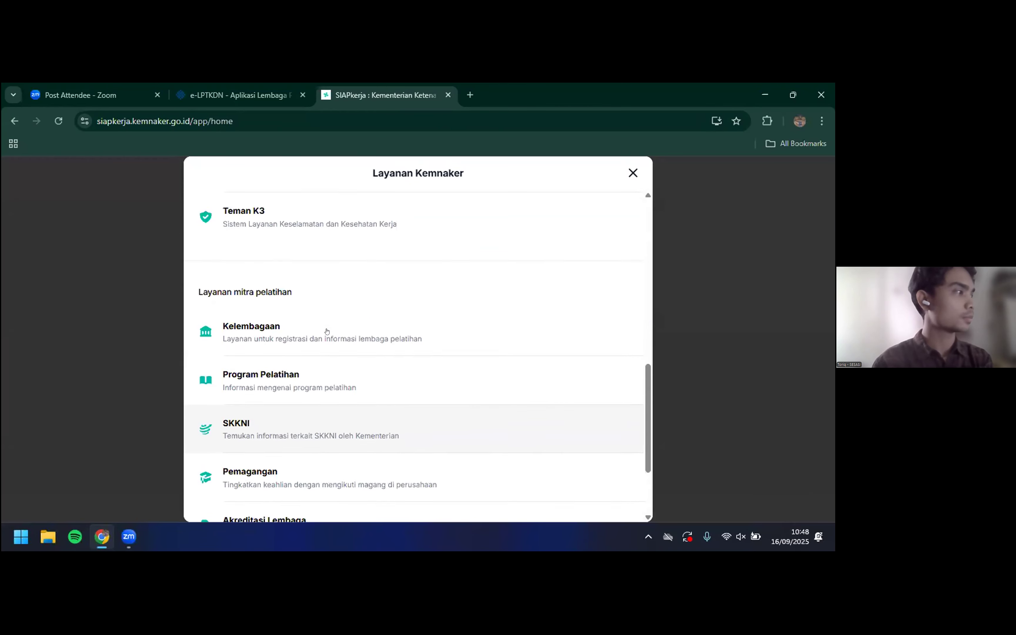
scroll(327, 331, up, 4)
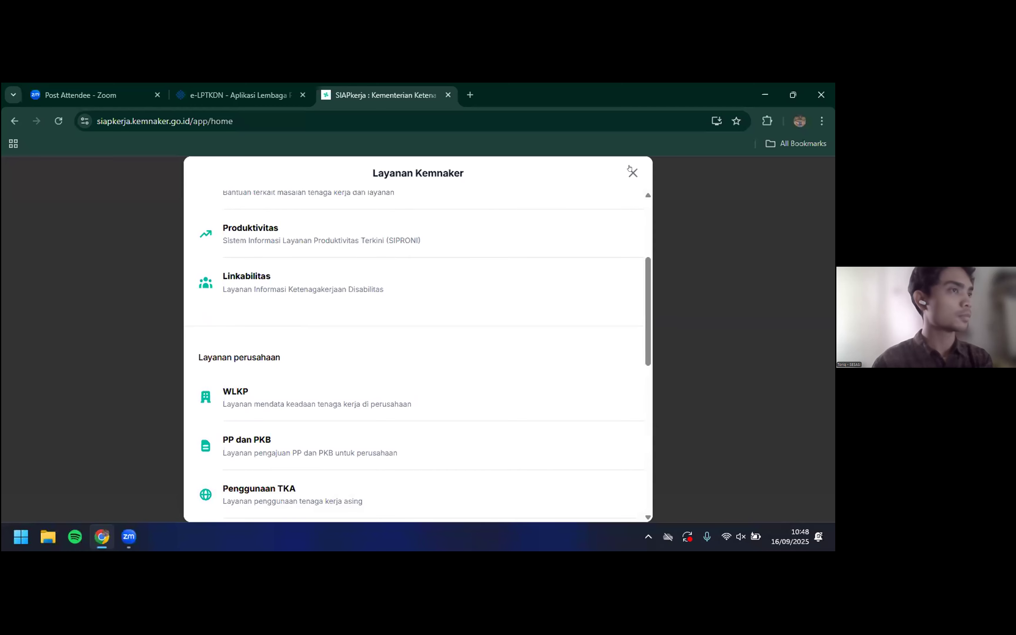
click(633, 173)
click(605, 176)
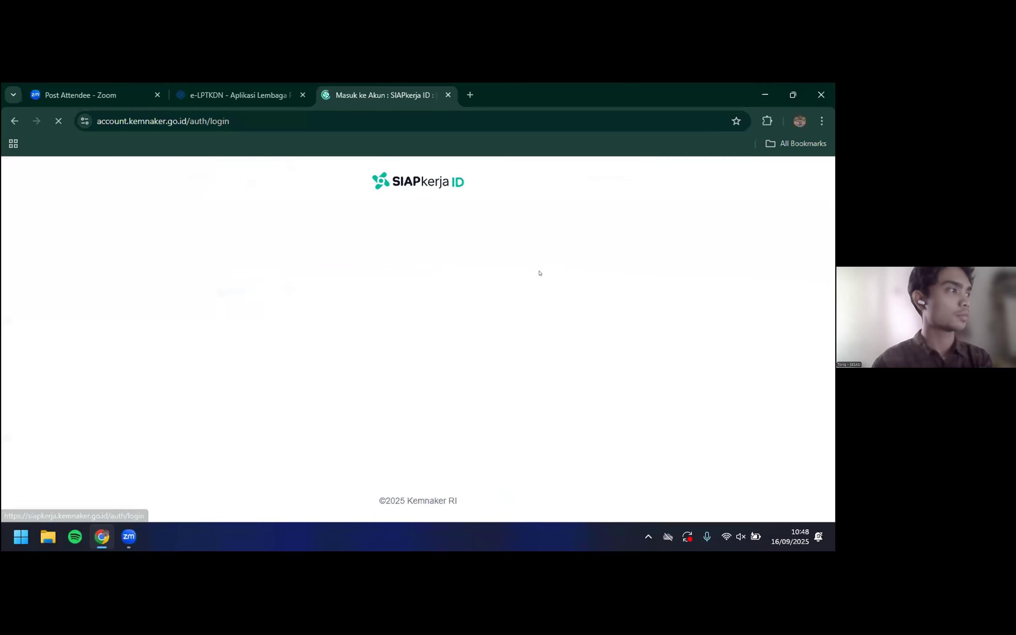
Start a new SIAPkerja ID registration, autofill the saved KTP number and full name, and continue.
scroll(512, 339, down, 1)
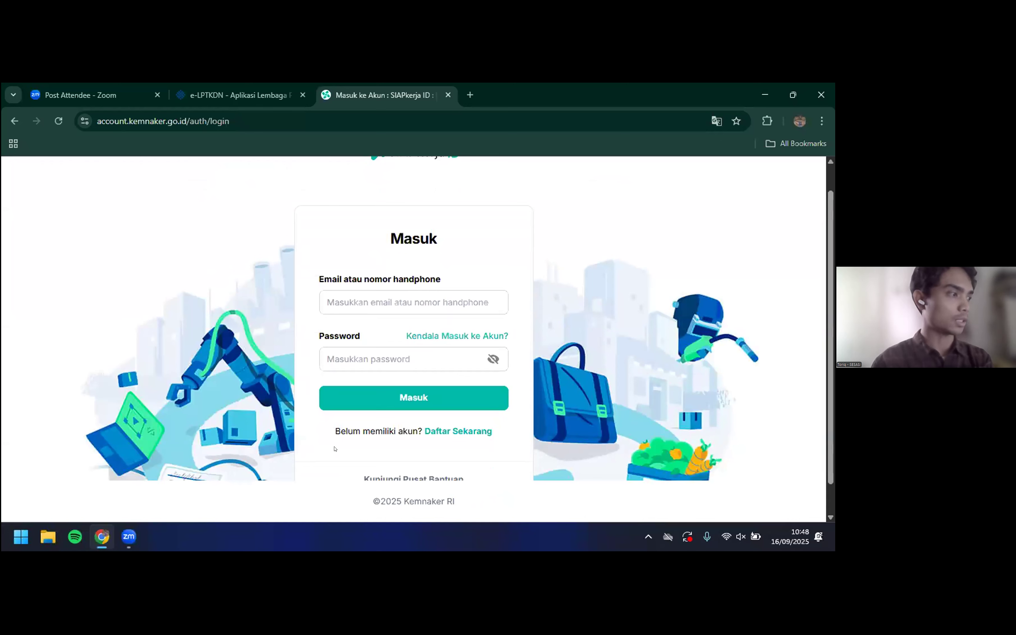
click(462, 432)
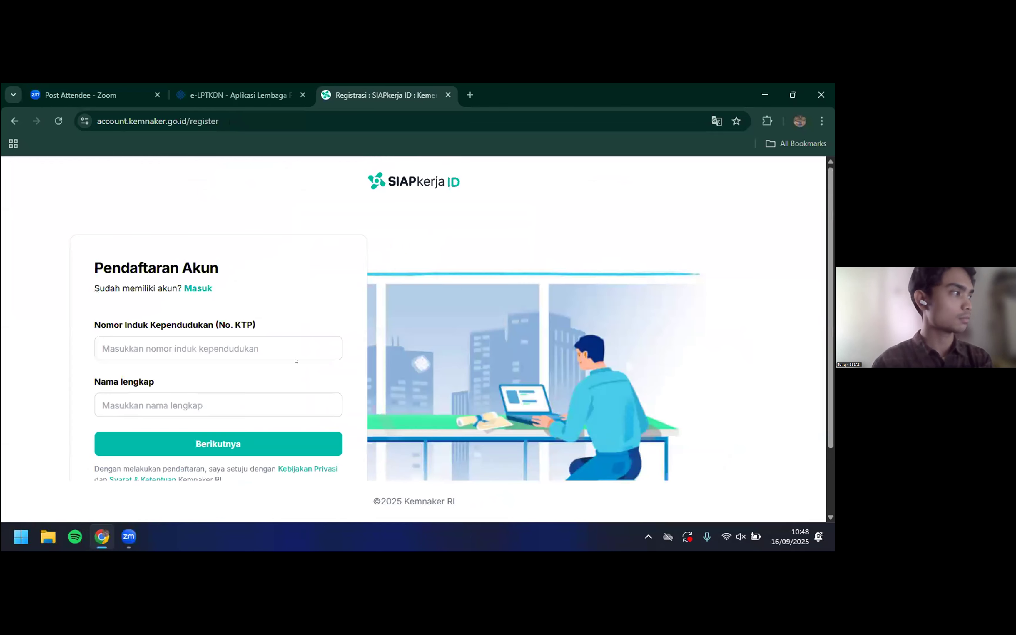
scroll(296, 361, down, 2)
click(154, 292)
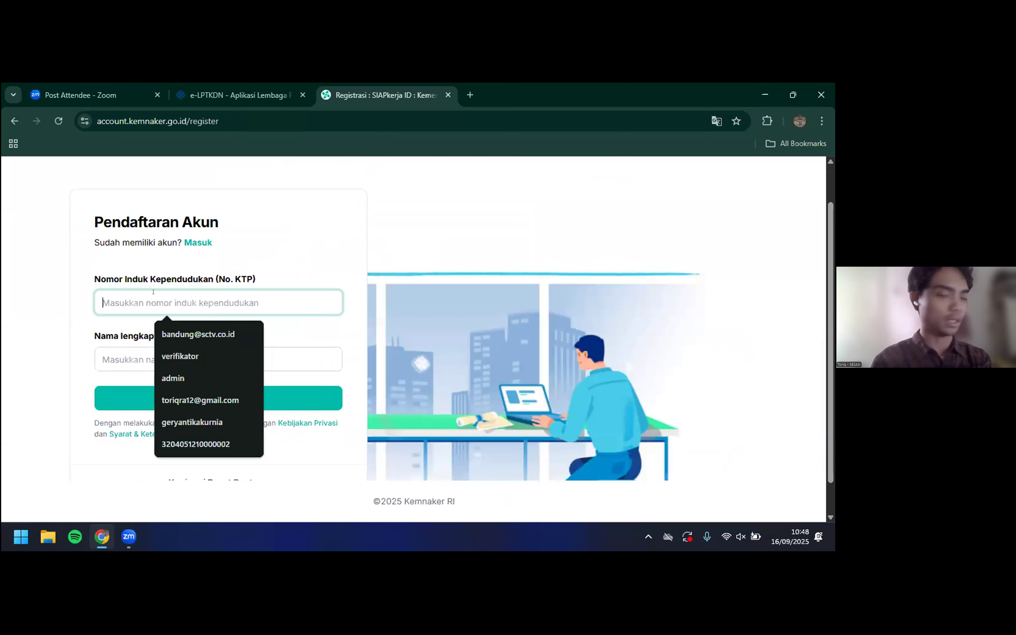
text(320)
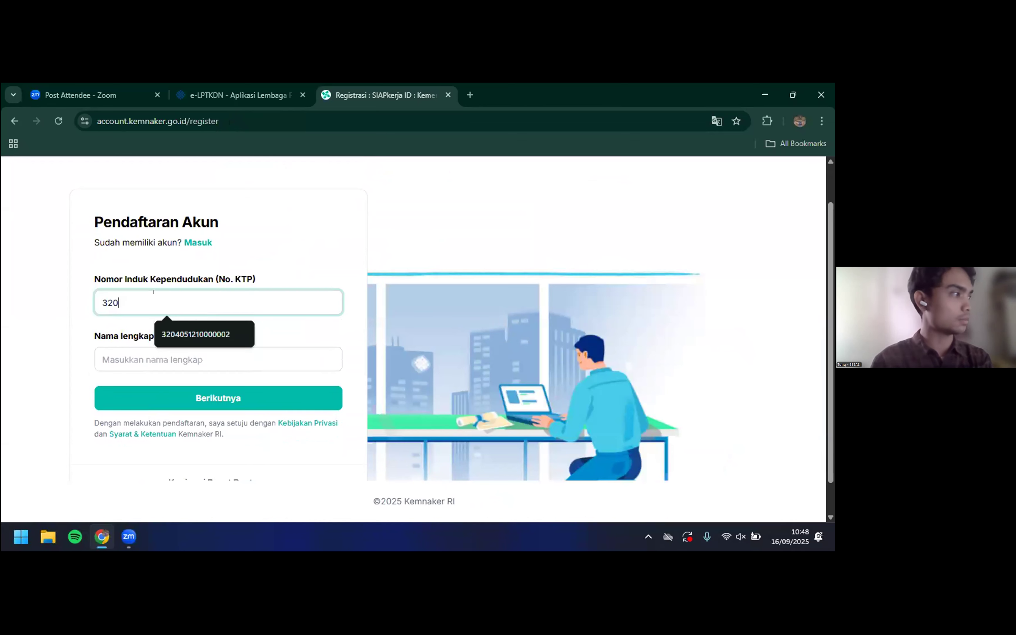
key(Down)
key(Return)
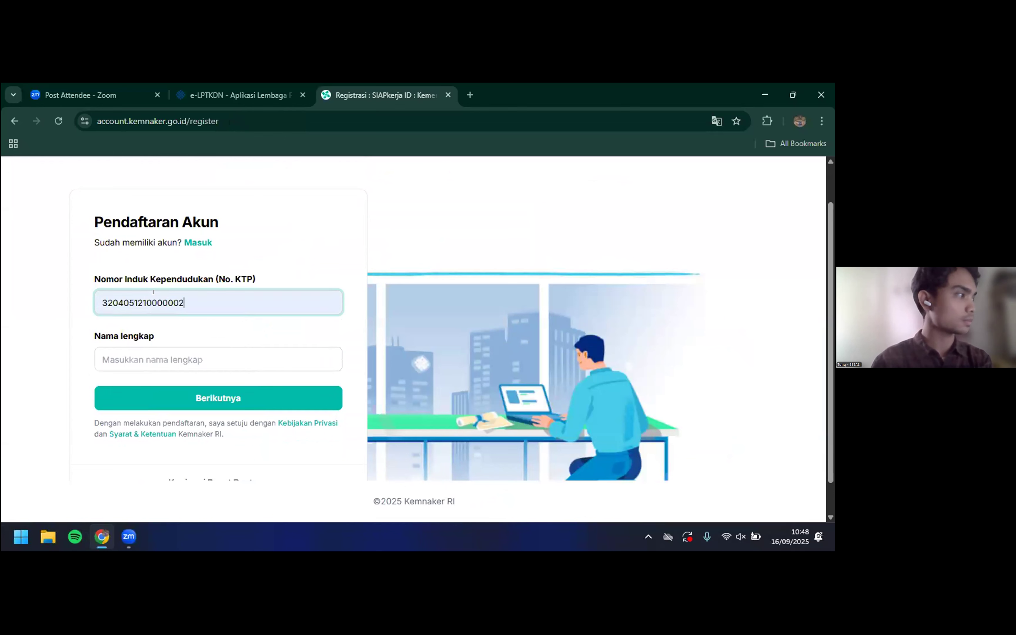
click(140, 349)
text(TAR)
key(Down)
key(Return)
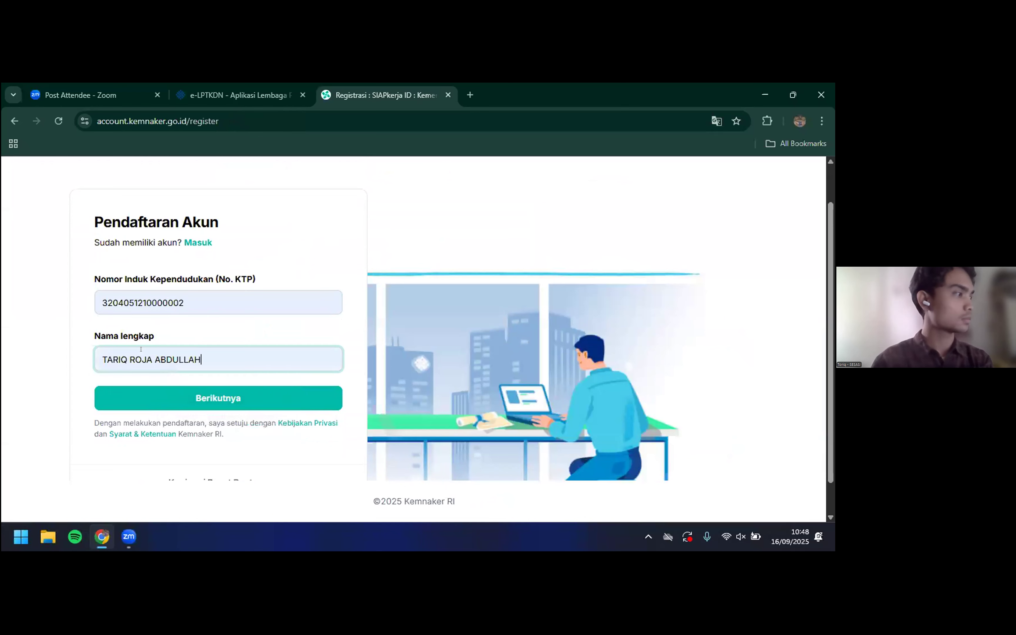
key(Return)
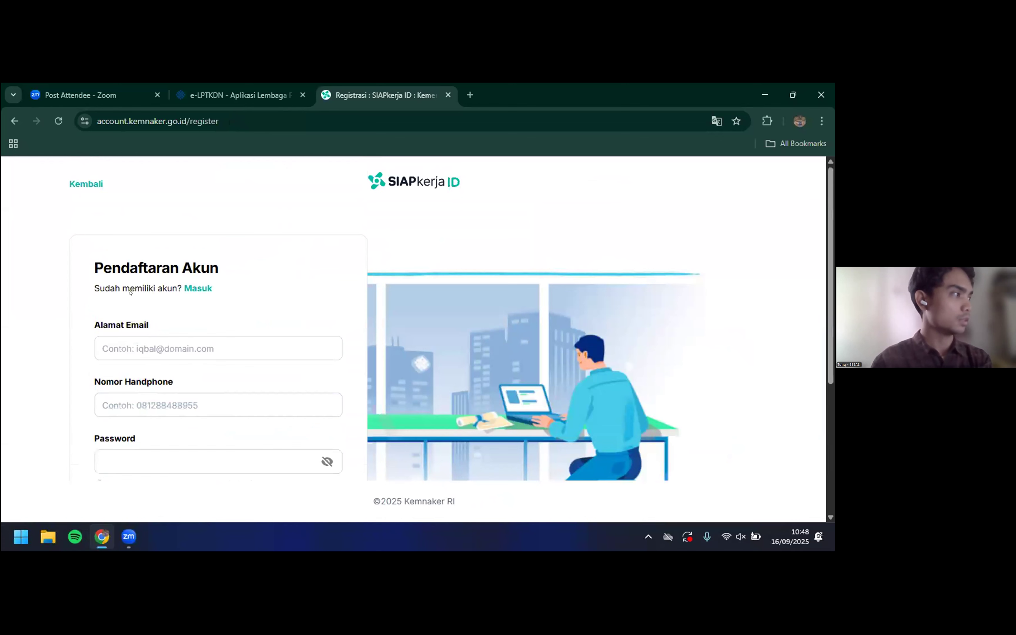
Fill in the saved email address and phone number from autofill suggestions.
click(143, 344)
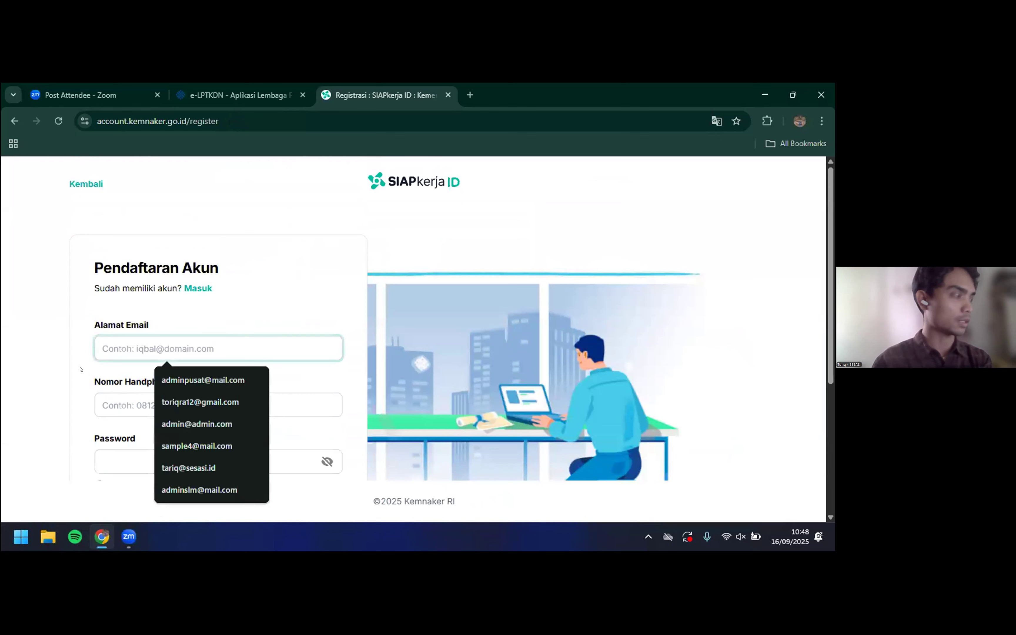
text(t)
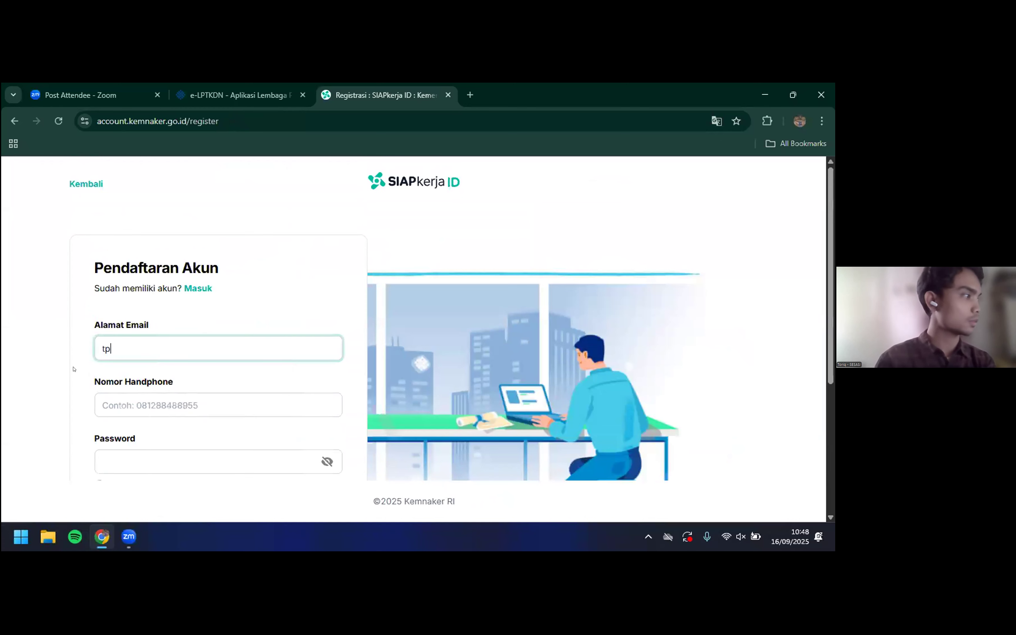
key(Down)
key(Return)
key(Tab)
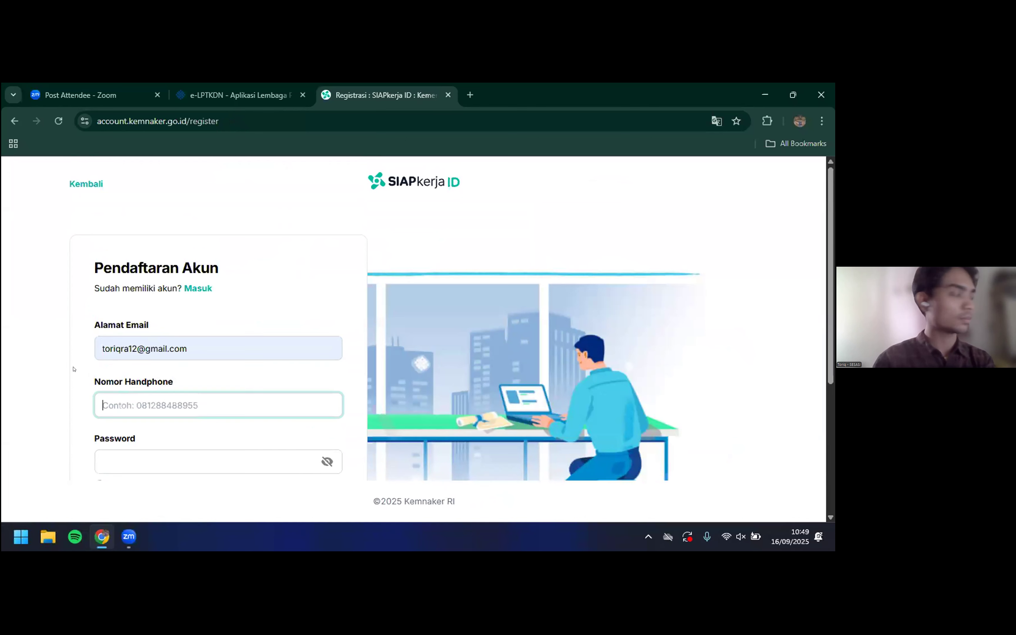
text(08571)
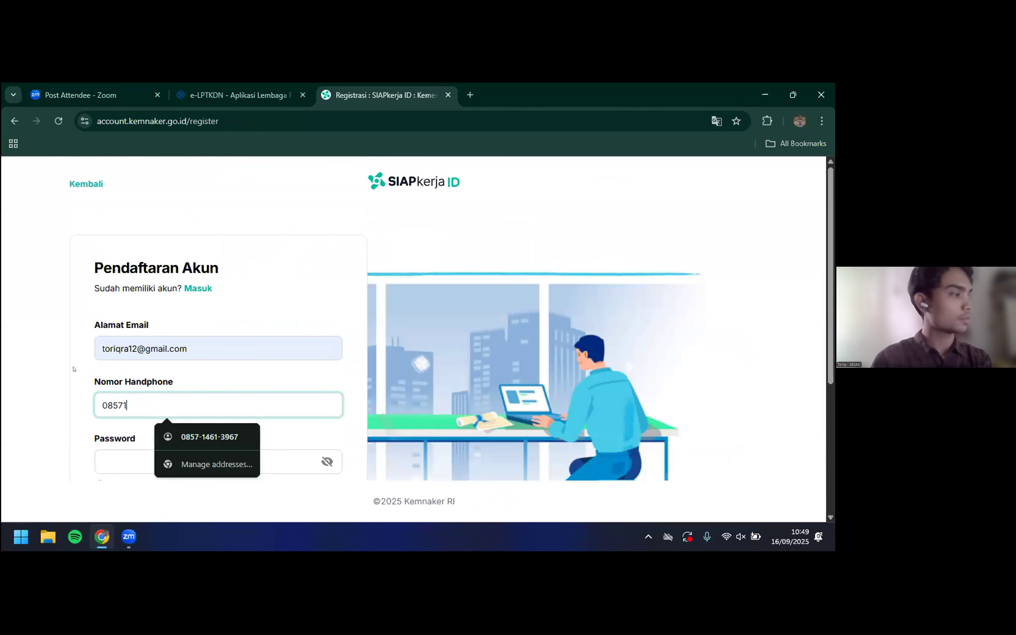
key(Down)
key(Return)
Enter the account password and submit the registration form.
scroll(150, 418, down, 3)
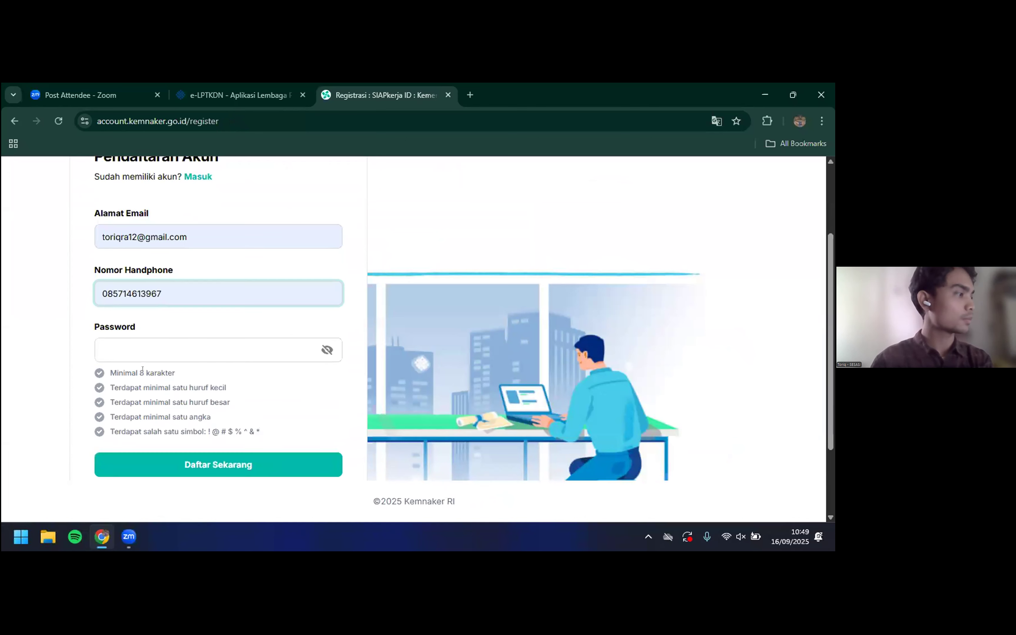
click(133, 341)
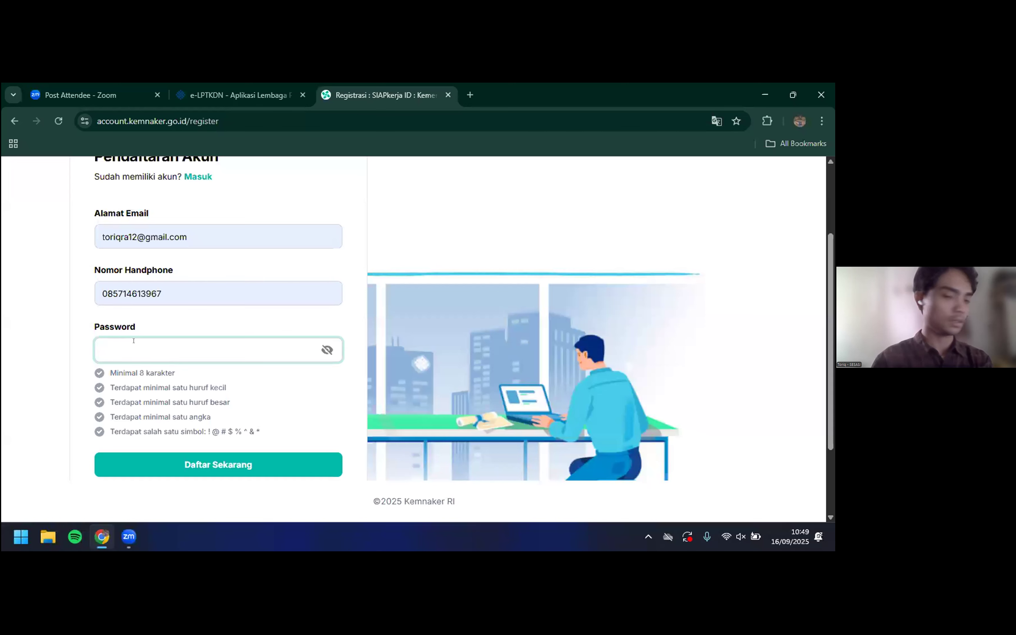
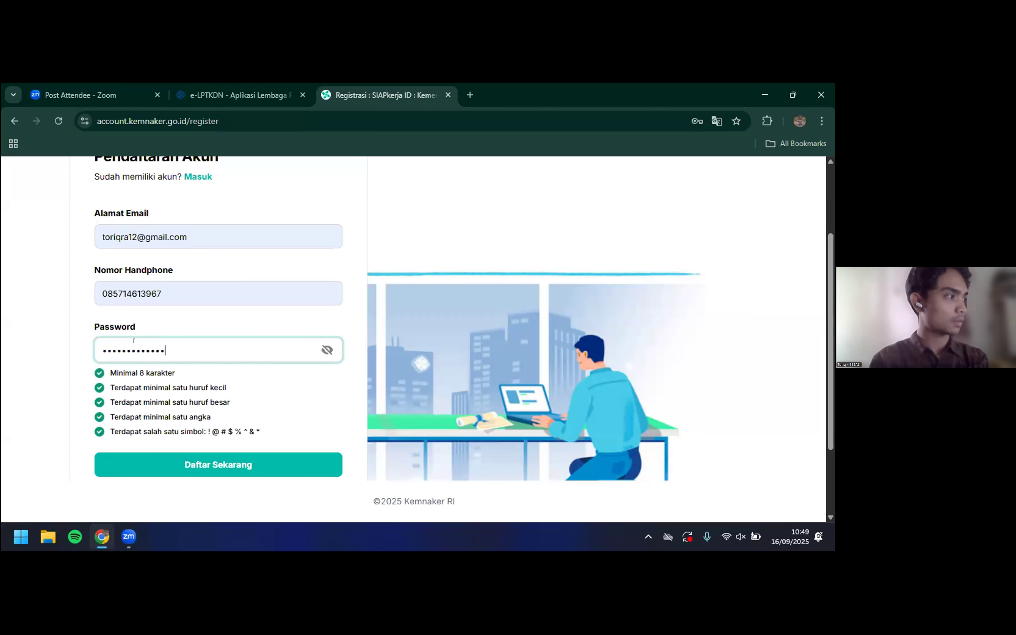
scroll(267, 421, down, 2)
scroll(266, 420, up, 1)
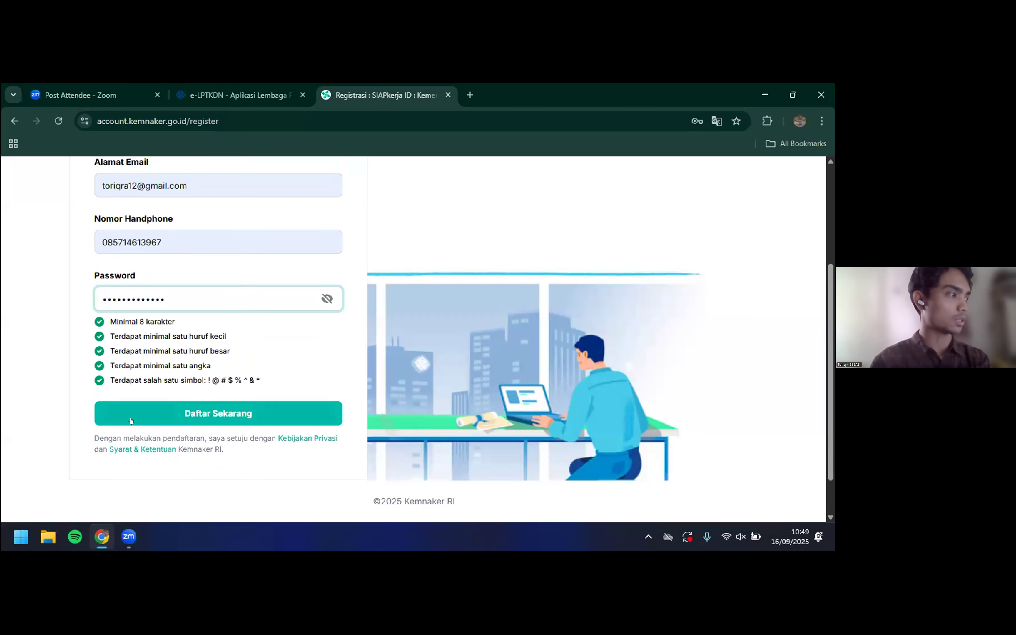
click(210, 413)
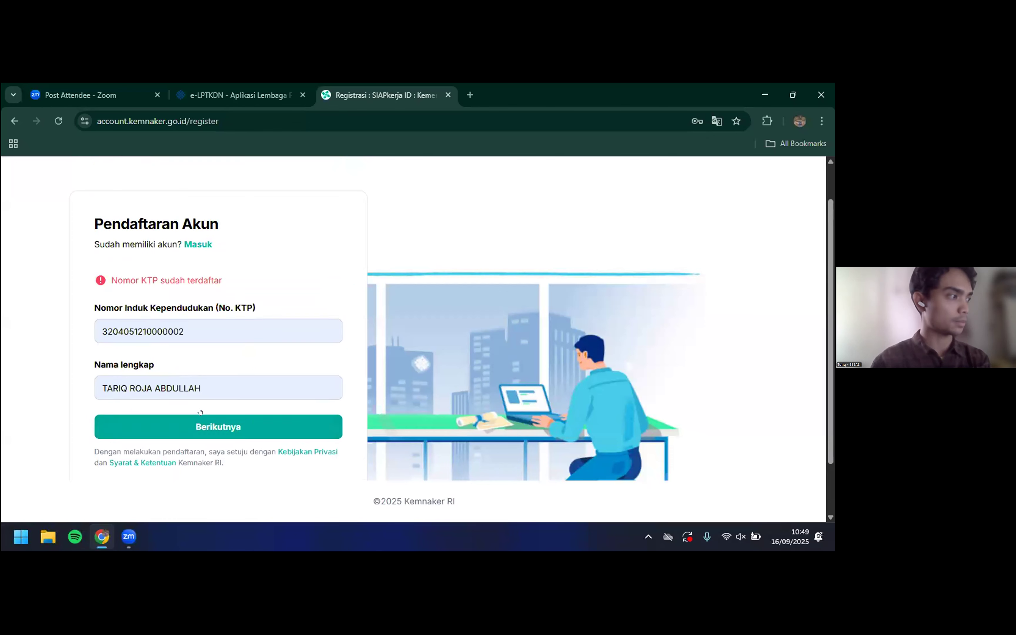
Review the returned registration form and continue to its next step.
scroll(200, 412, up, 1)
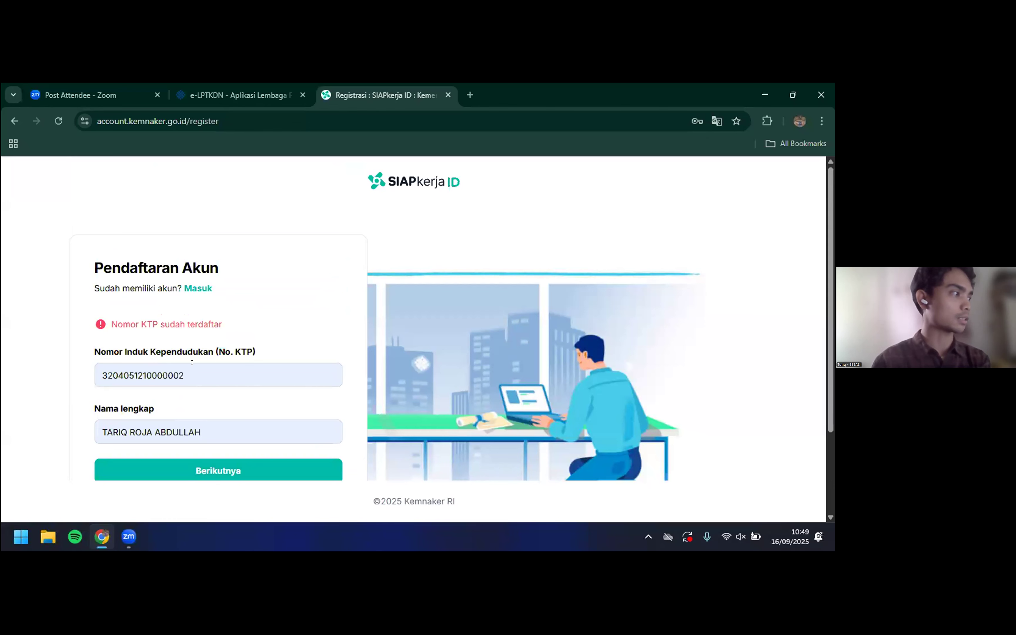
scroll(198, 364, down, 3)
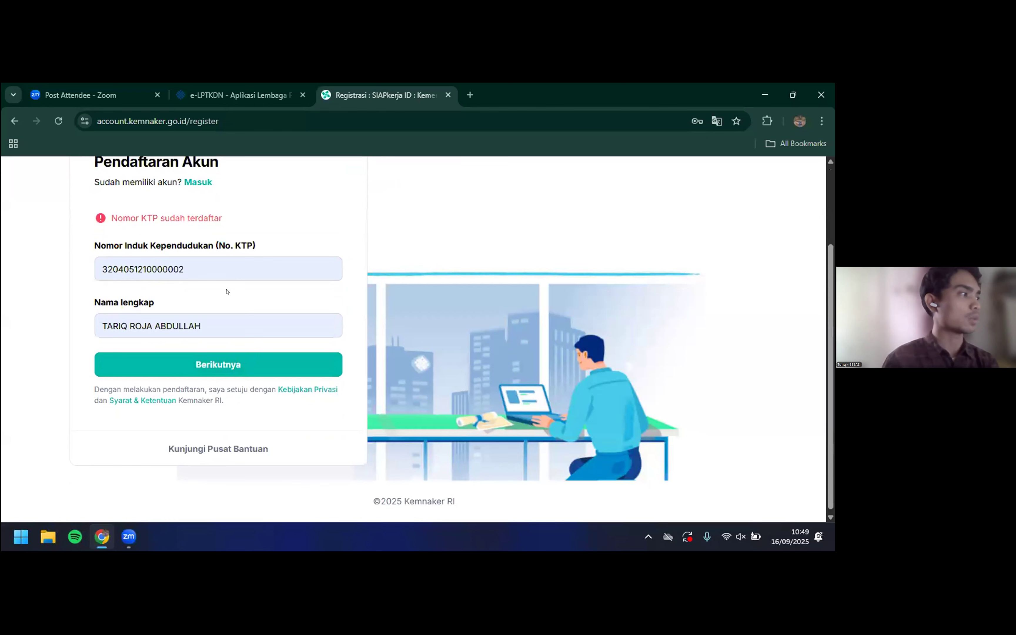
click(220, 360)
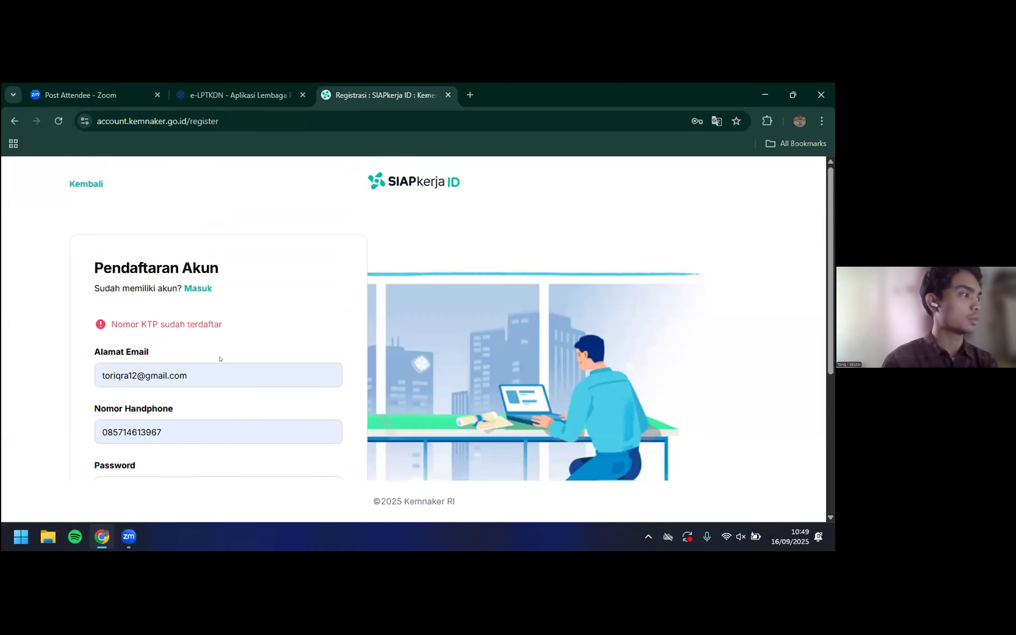
scroll(220, 359, down, 5)
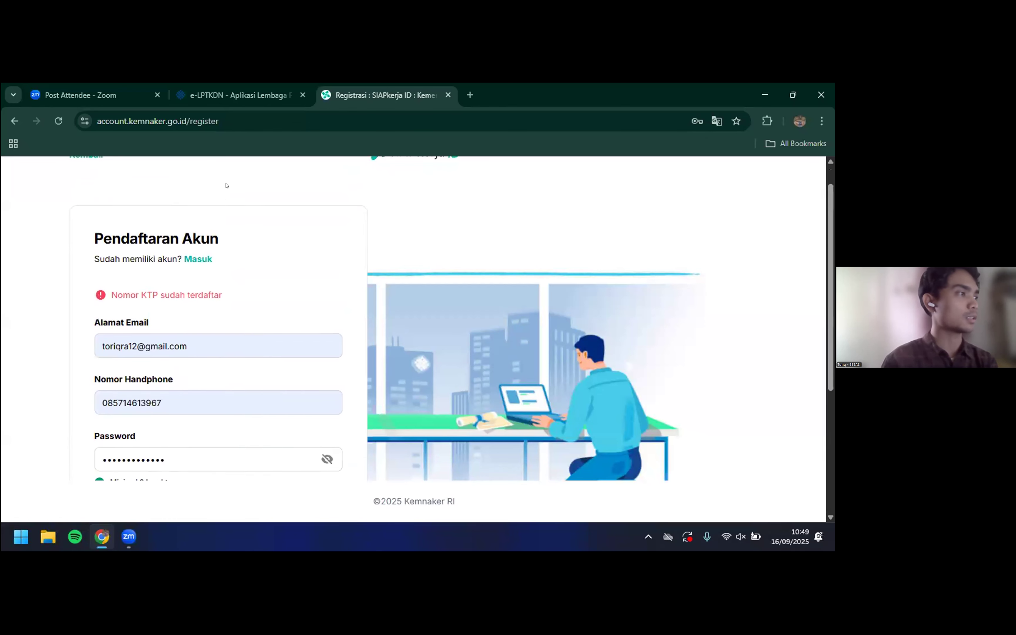
Back out to the SIAPkerja home page and close the SIAPkerja tab.
click(14, 121)
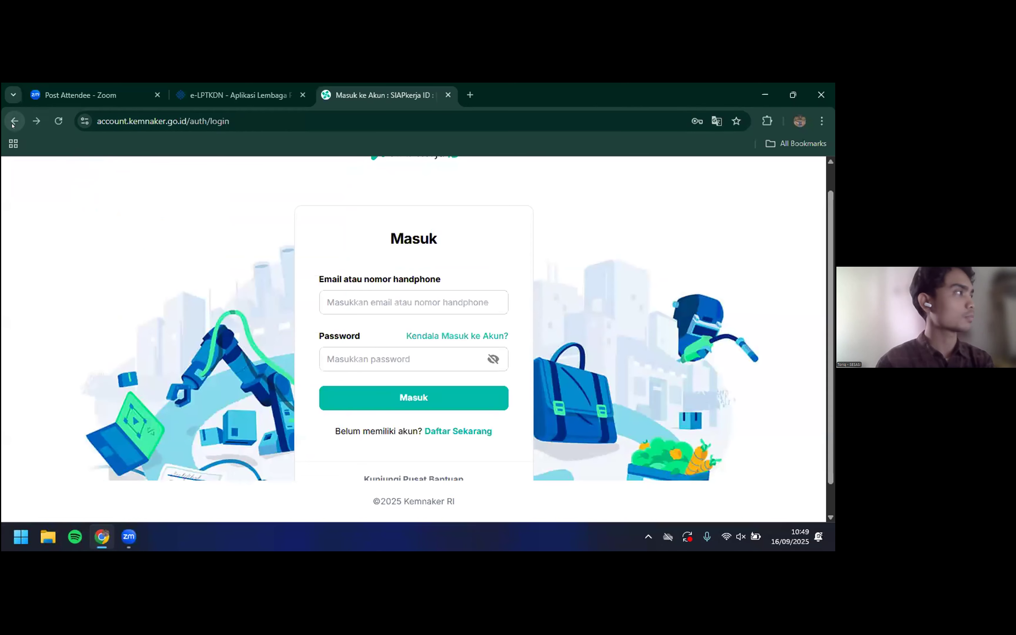
click(20, 126)
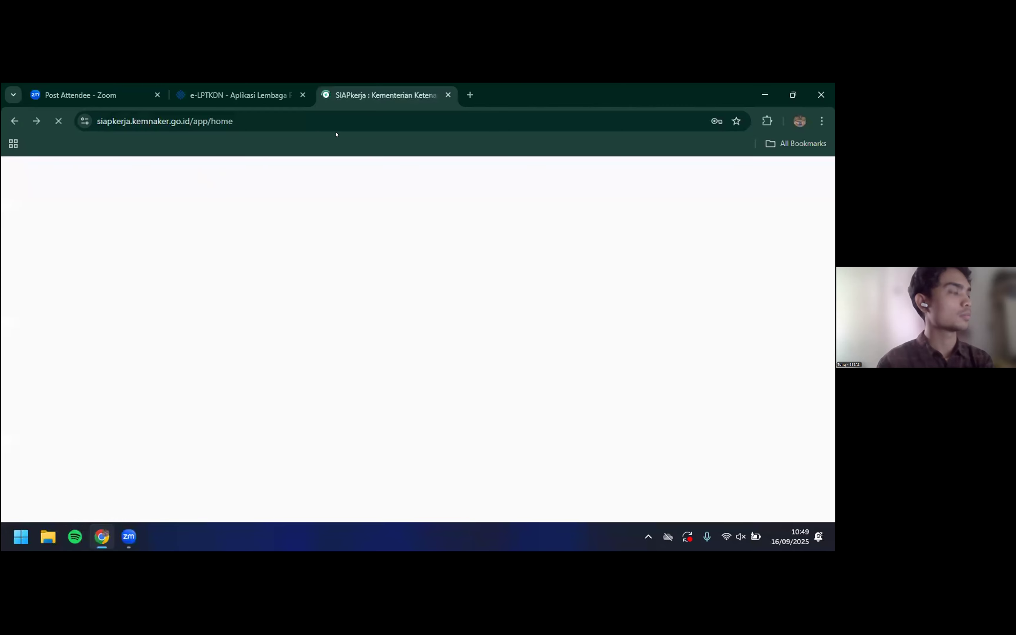
click(447, 95)
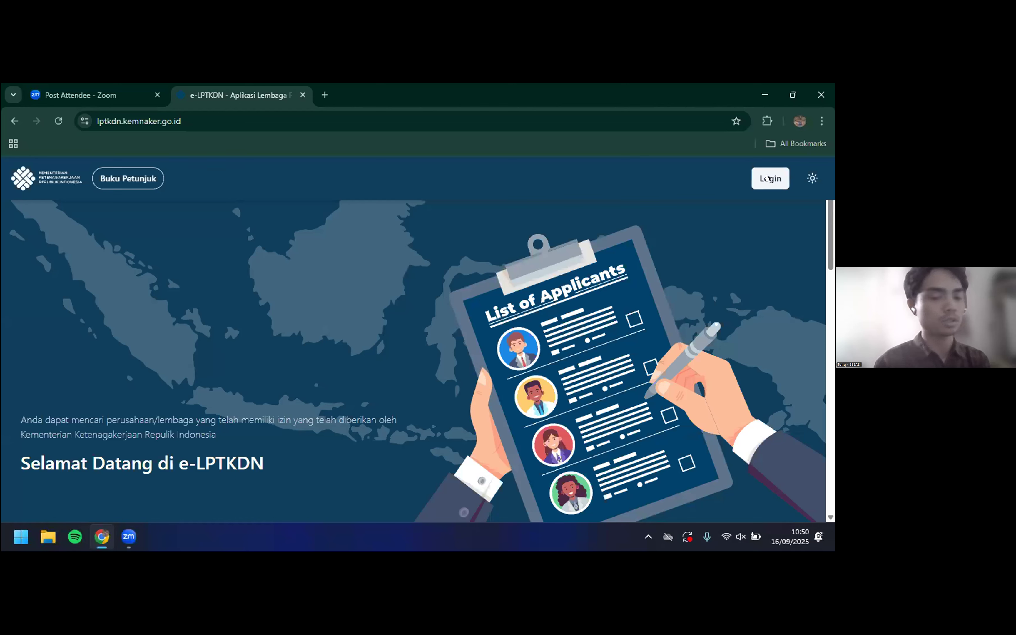
Open the e-LPTKDN login page, then return to the e-LPTKDN home page.
click(767, 179)
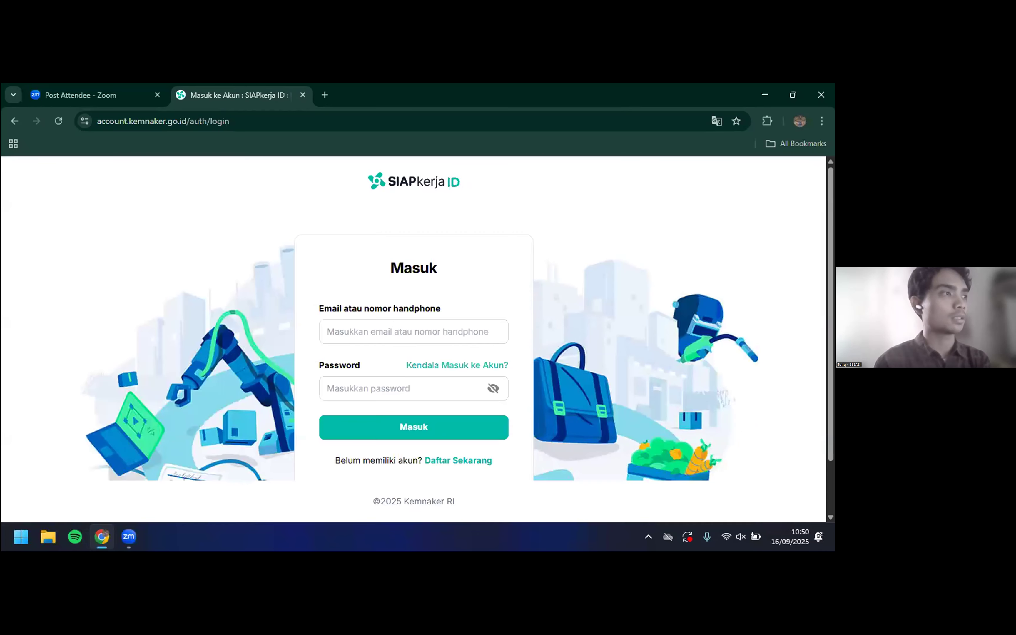
click(385, 333)
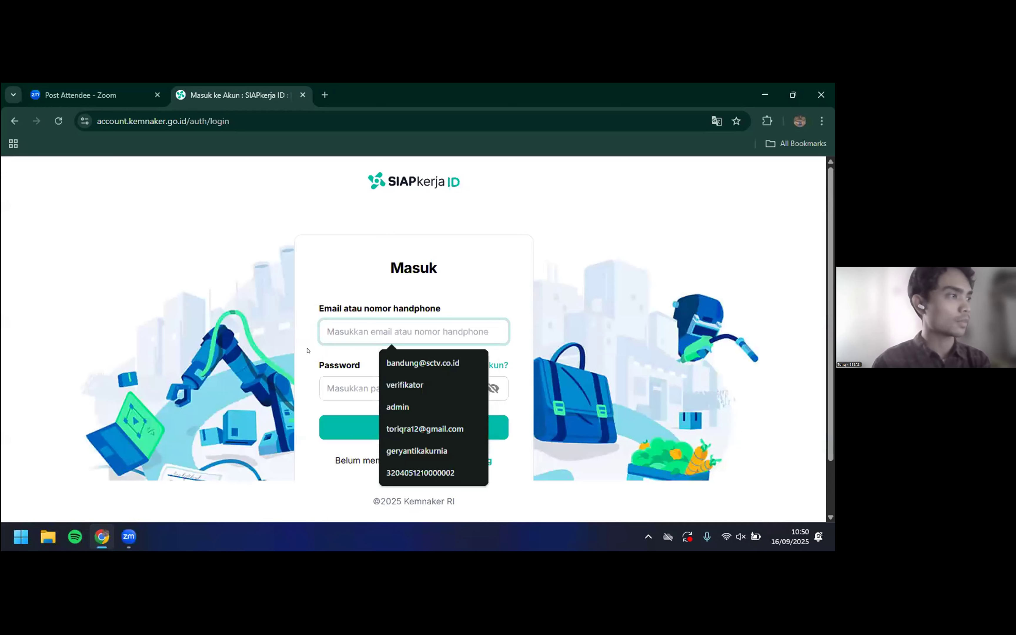
click(15, 120)
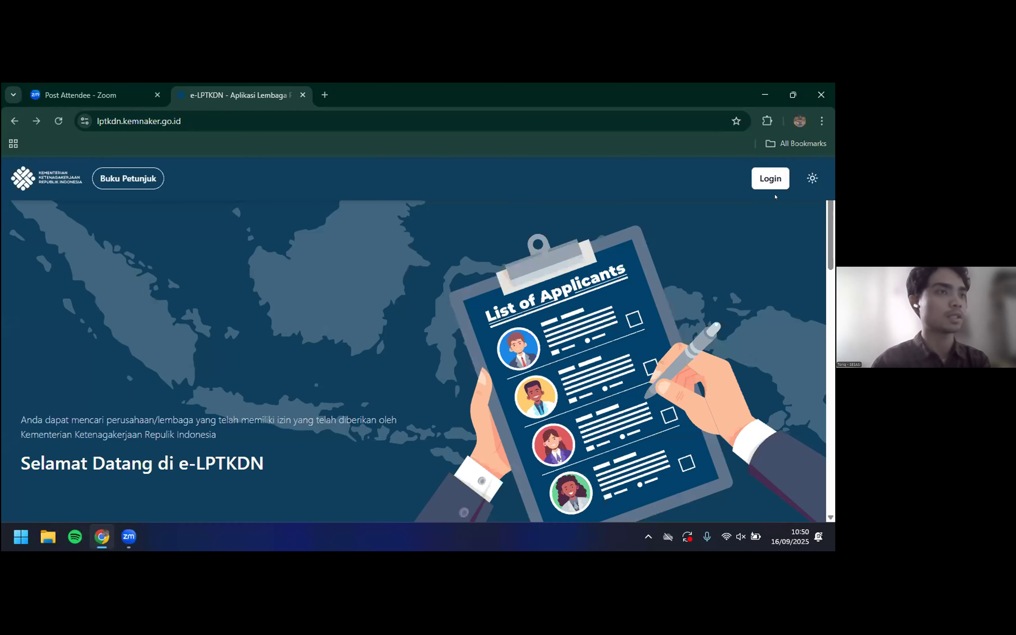
Sign in through SIAPkerja ID with the saved account email and its password.
click(759, 185)
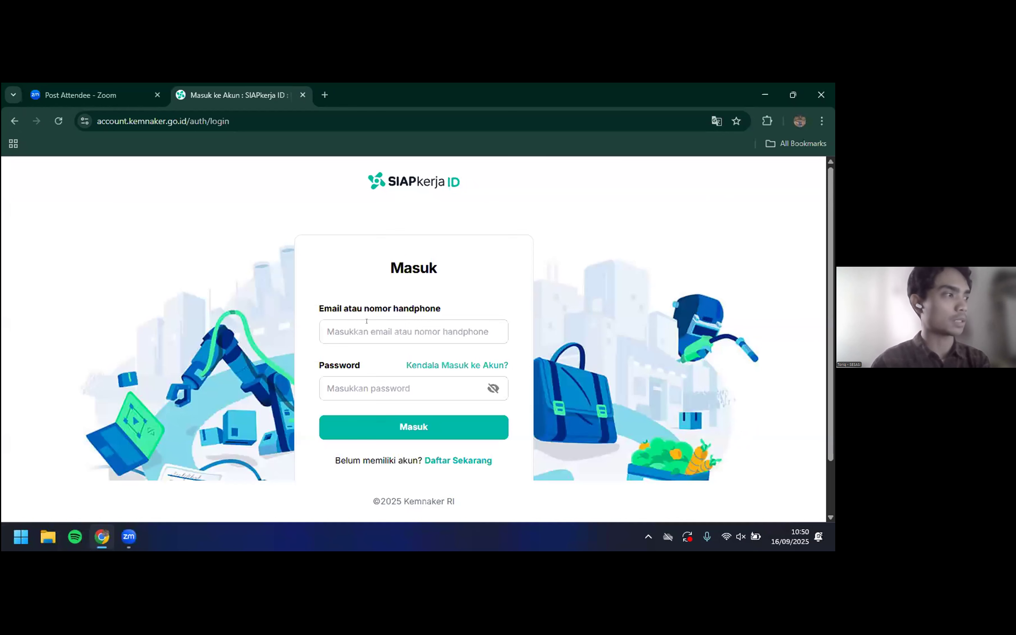
click(347, 332)
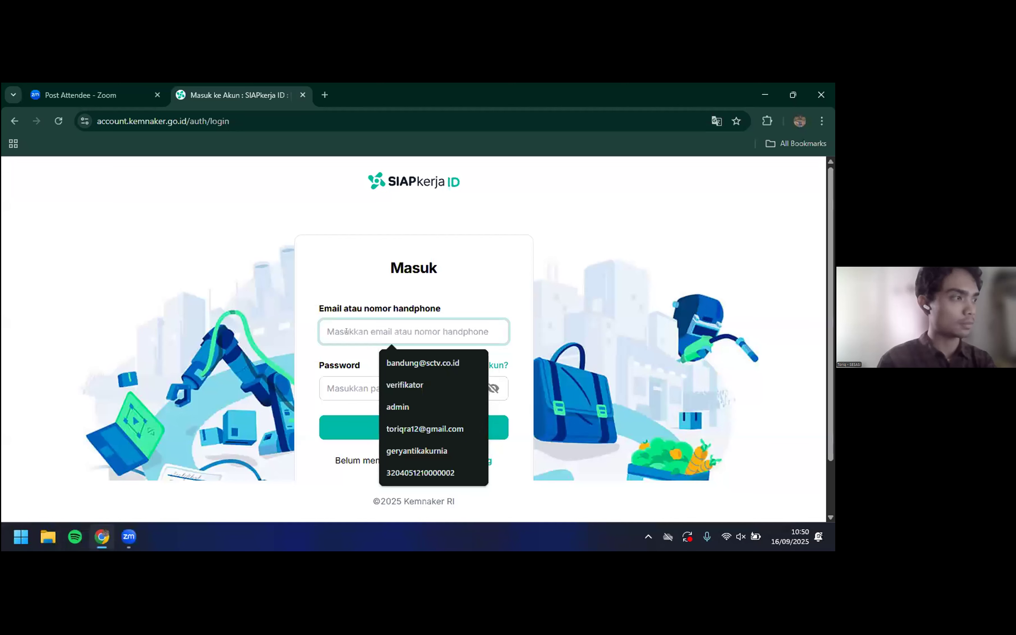
text(toriq)
key(Down)
key(Return)
key(Tab)
text(••)
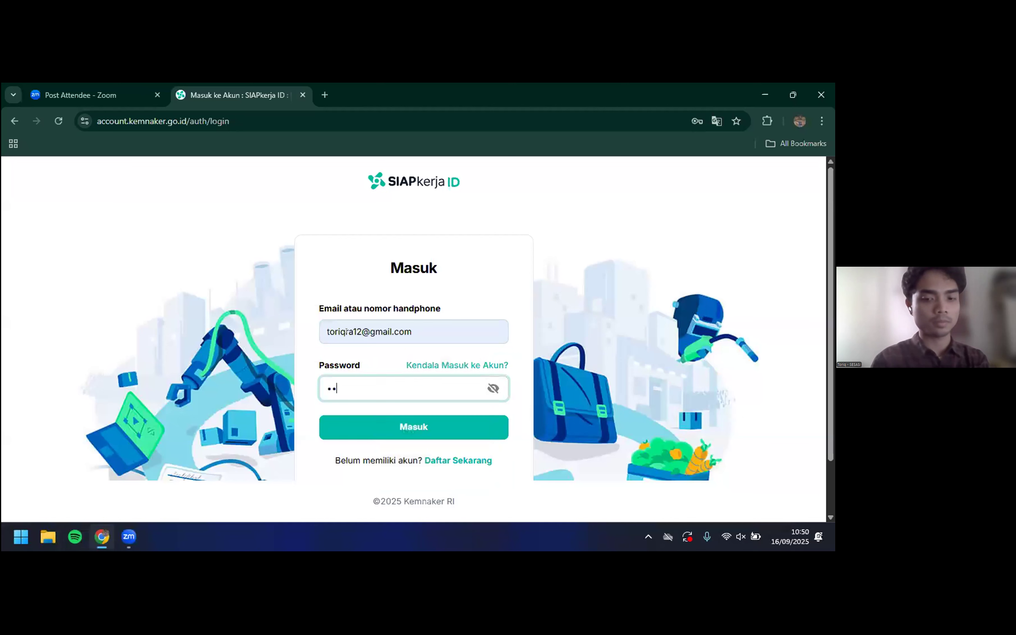
text(••••••)
key(BackSpace)
key(BackSpace)
key(BackSpace)
key(BackSpace)
key(BackSpace)
key(BackSpace)
key(BackSpace)
key(BackSpace)
text(•••••••••••••)
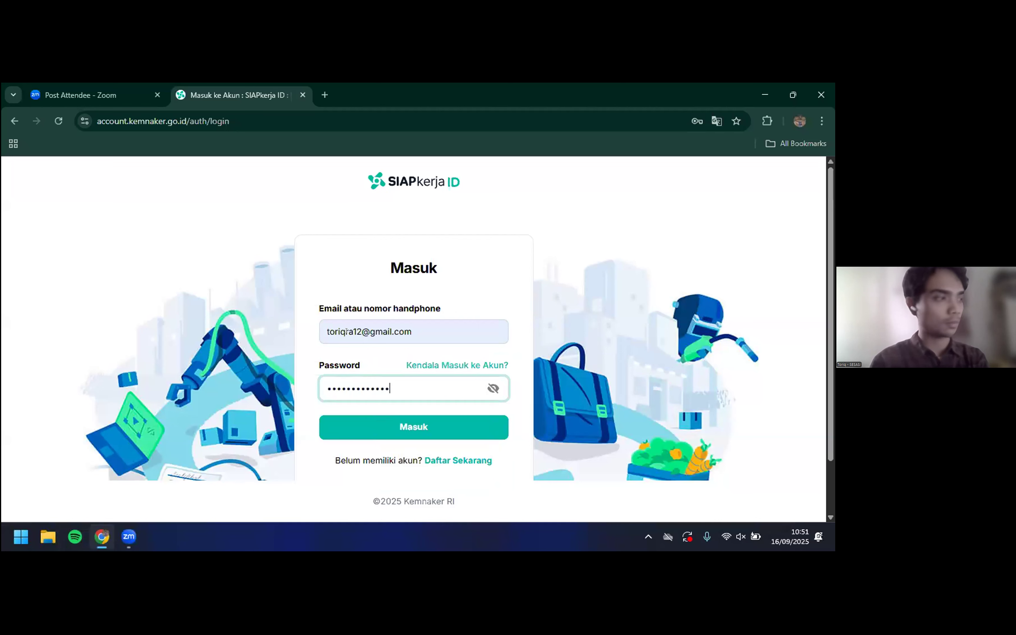
scroll(539, 373, down, 1)
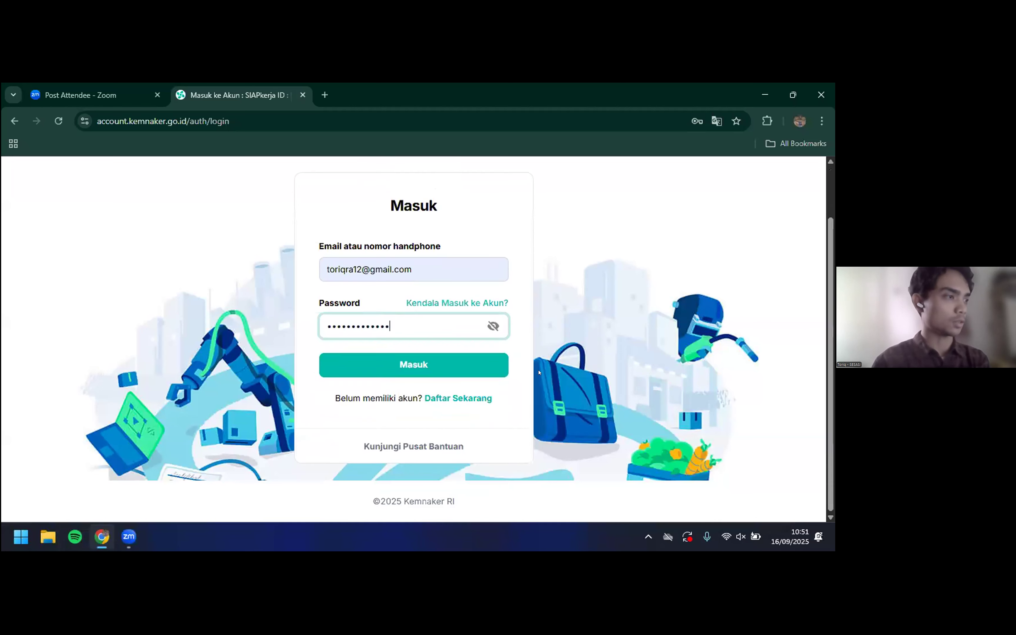
click(424, 370)
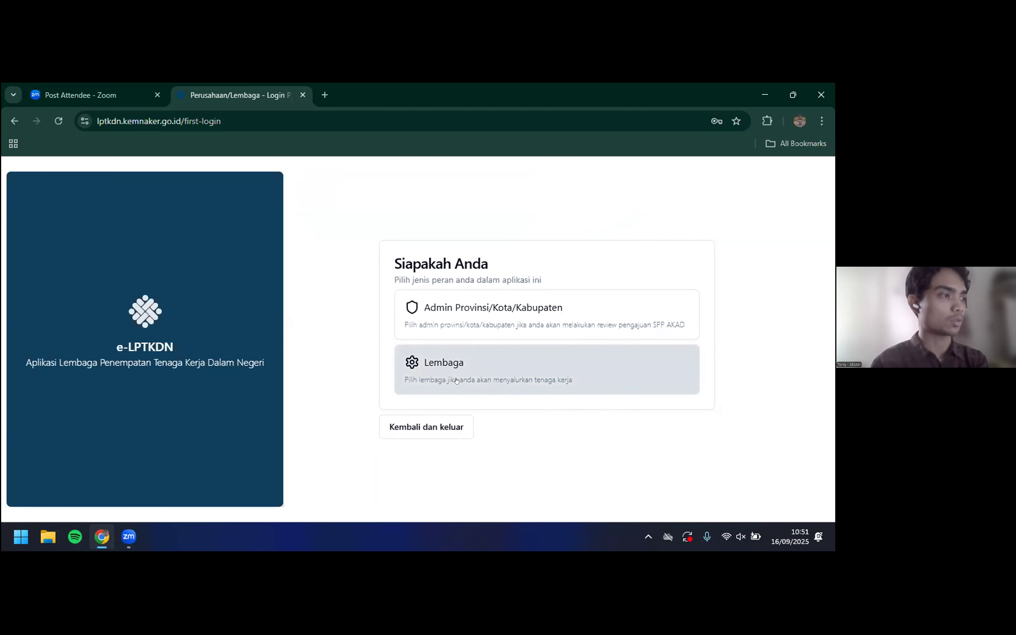
Choose the Lembaga (institution) role on the 'Siapakah Anda' page.
click(475, 380)
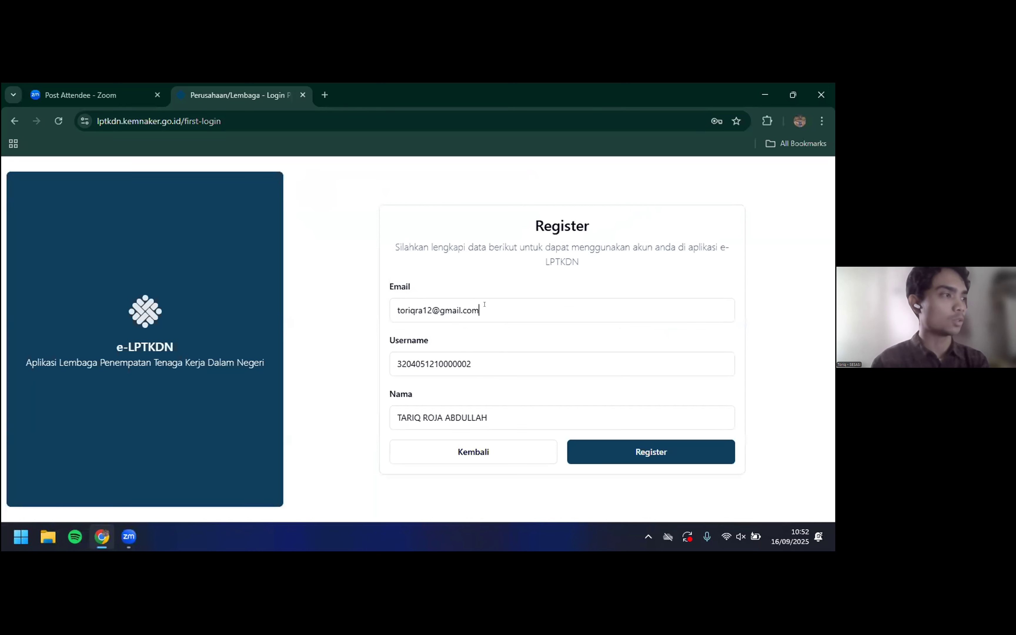
Replace the Email field with the saved account email from autofill.
drag(485, 304, 395, 304)
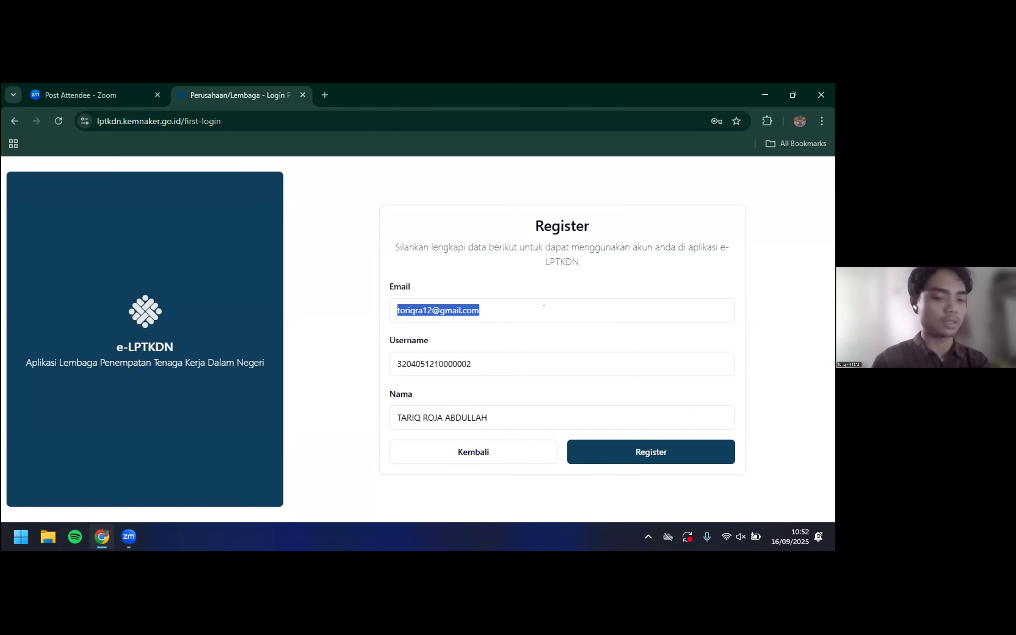
key(BackSpace)
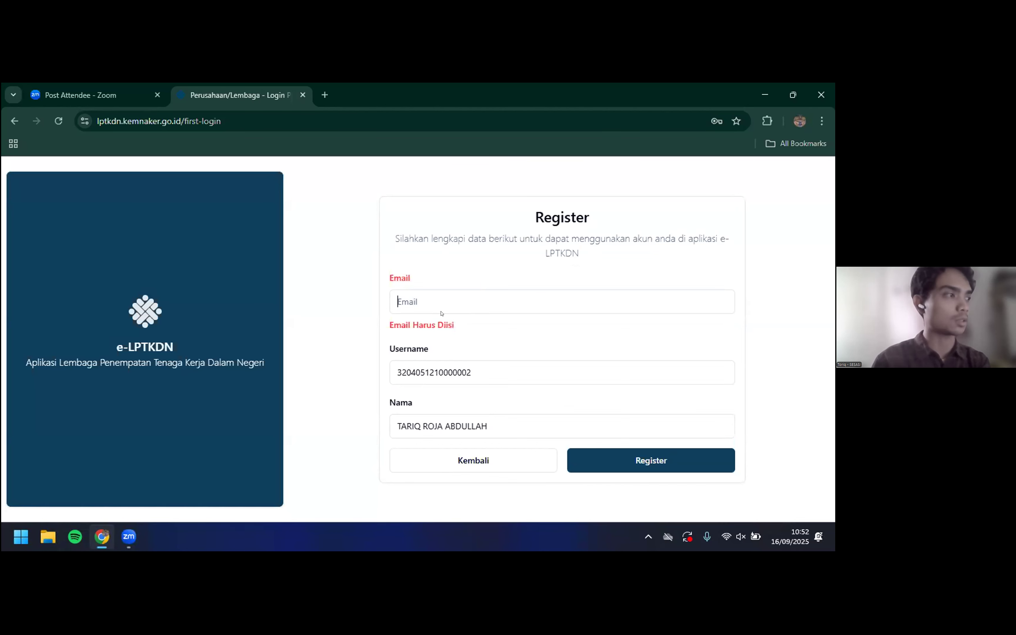
text(toriq)
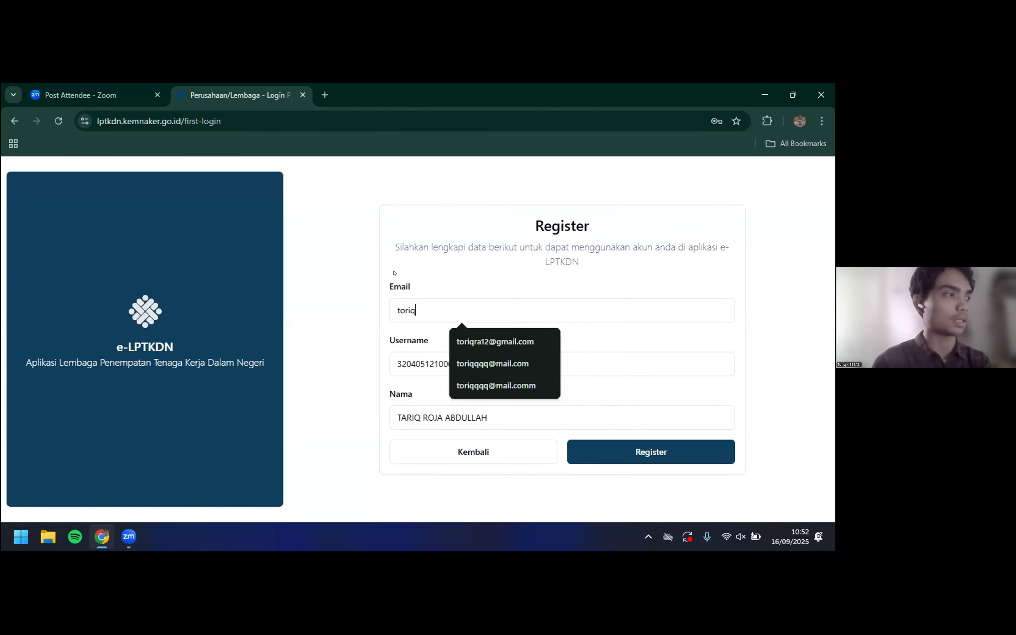
click(462, 341)
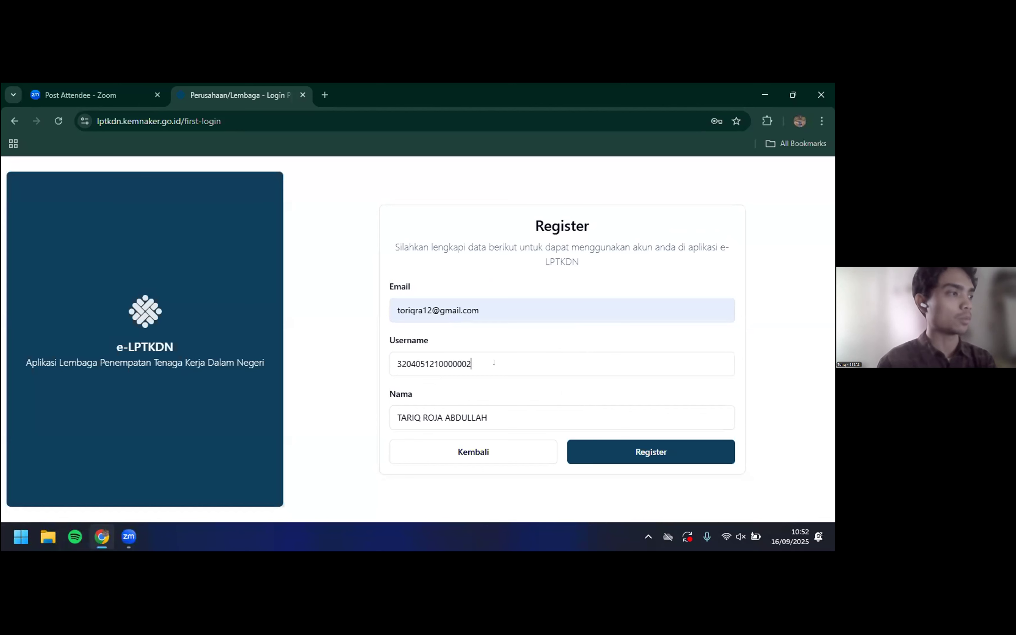
Set the Username to the saved identity number and submit the Register form.
drag(493, 362, 307, 362)
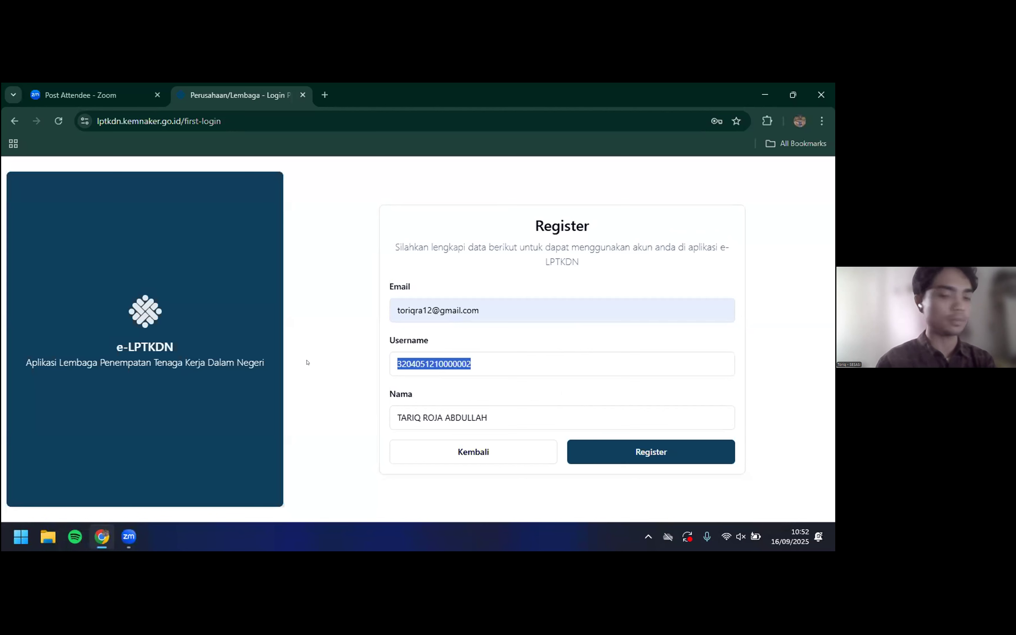
text(toriq)
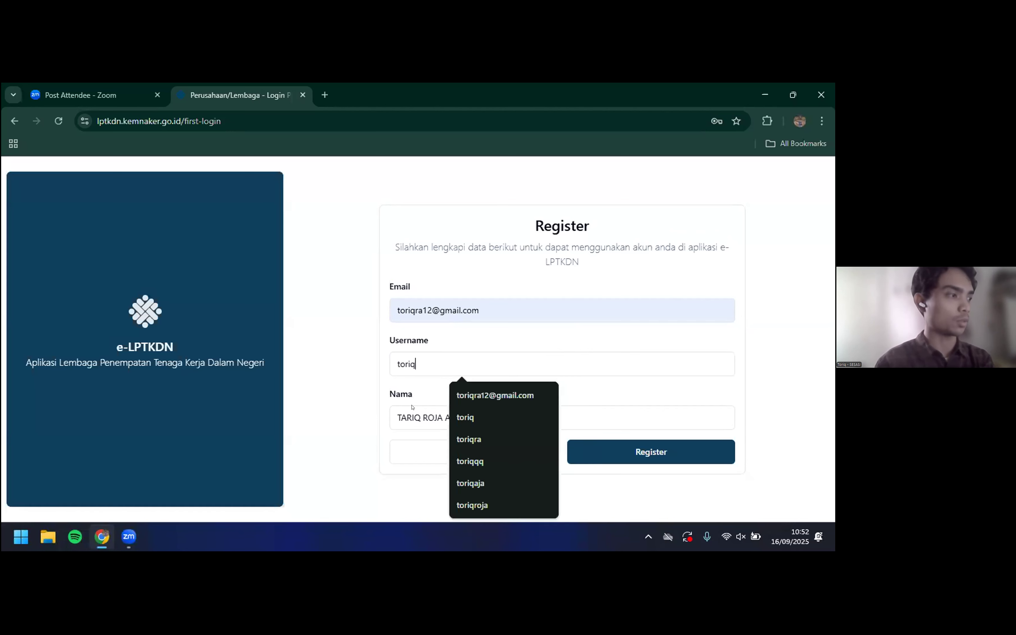
click(436, 416)
drag(495, 412, 397, 419)
click(436, 362)
key(BackSpace)
key(BackSpace)
key(BackSpace)
key(BackSpace)
key(BackSpace)
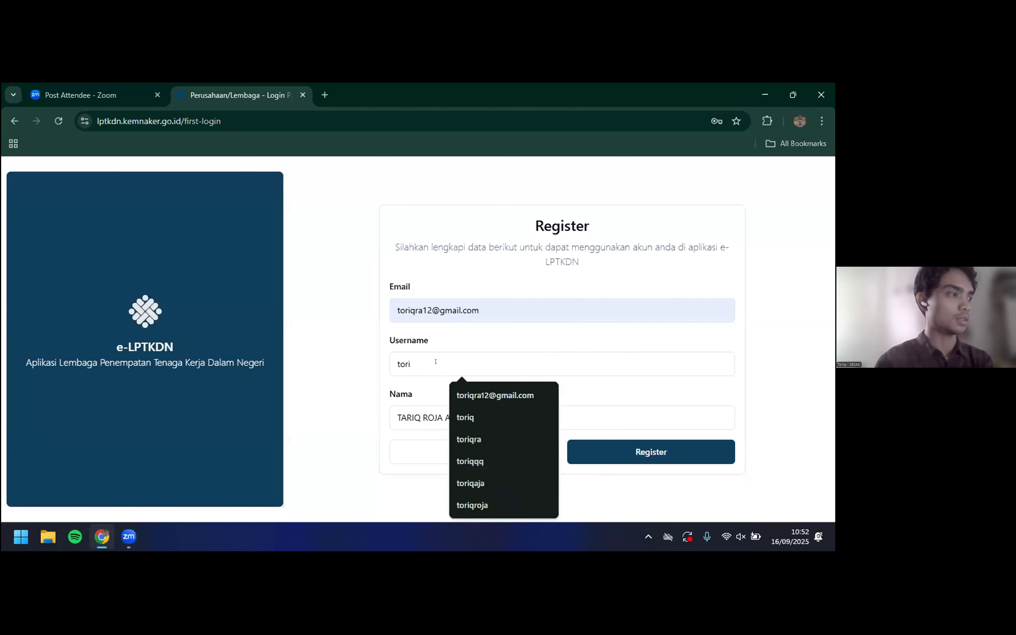
text(32)
key(Down)
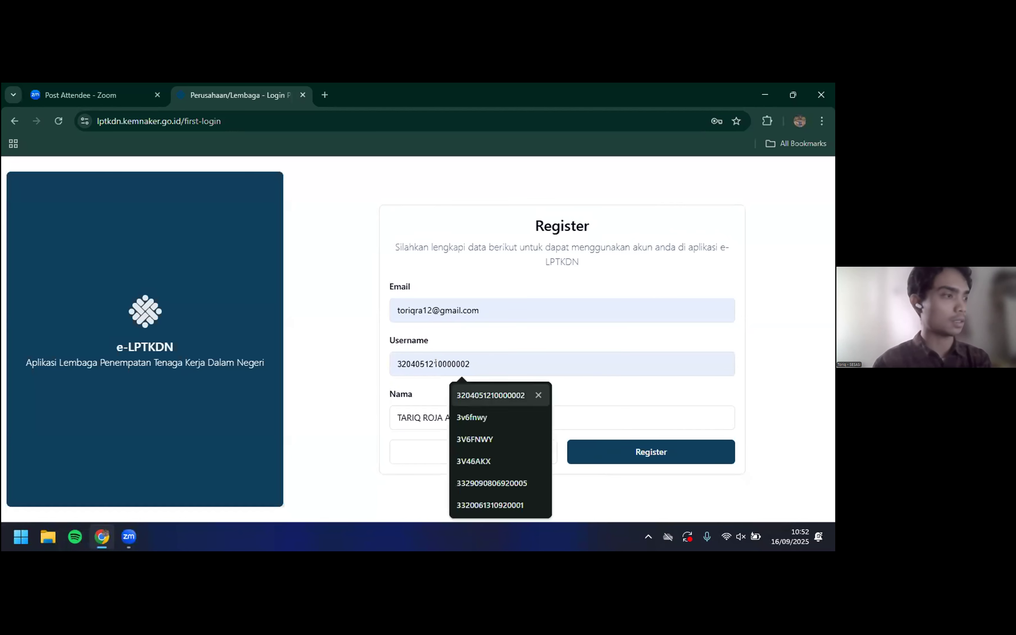
key(Return)
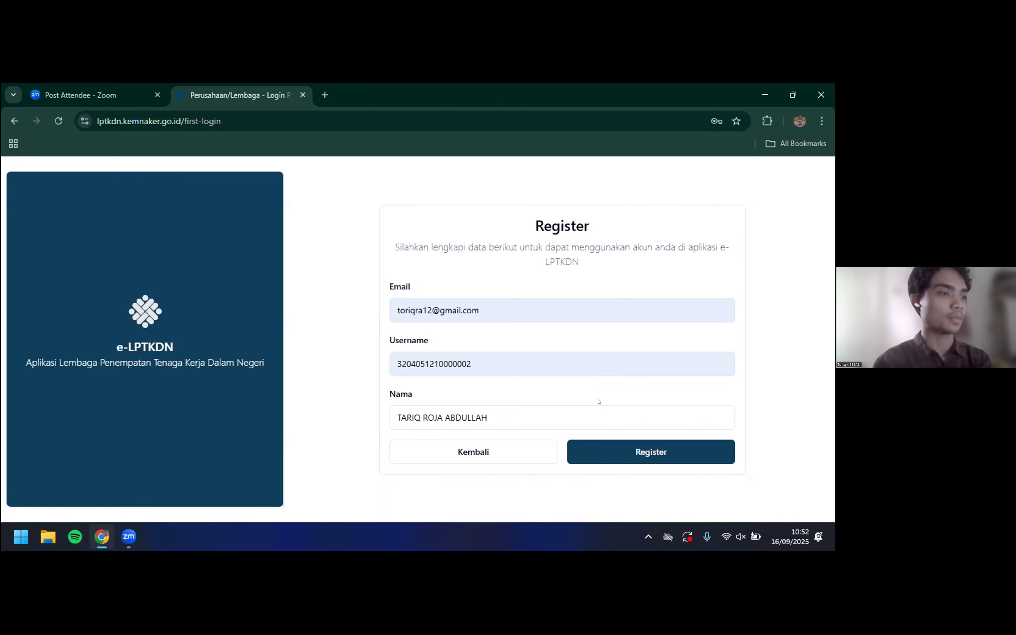
click(698, 459)
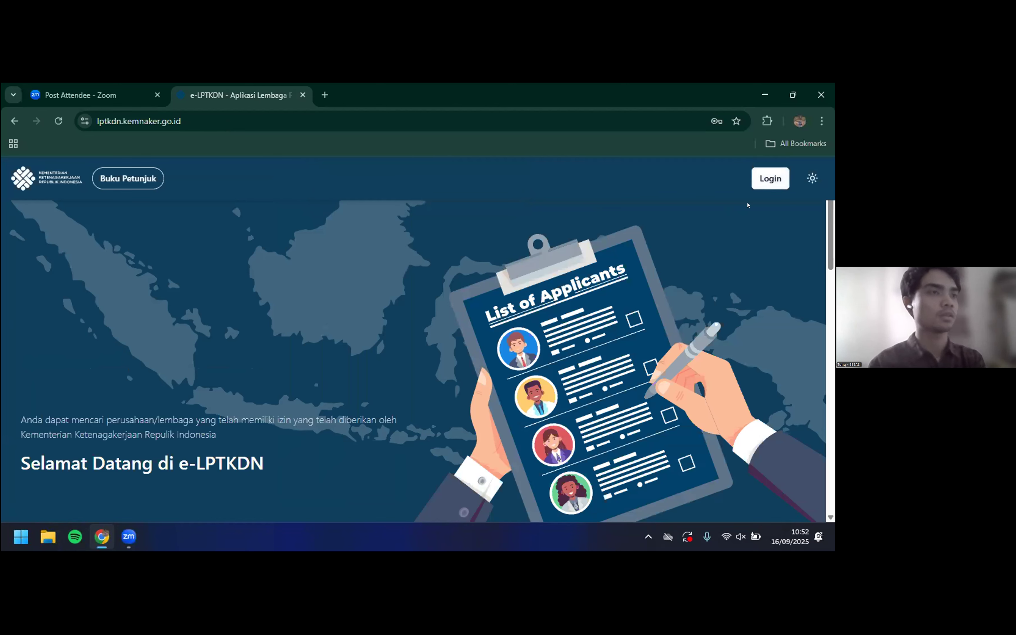
Log in again and choose Dashboard from the profile avatar menu.
click(770, 175)
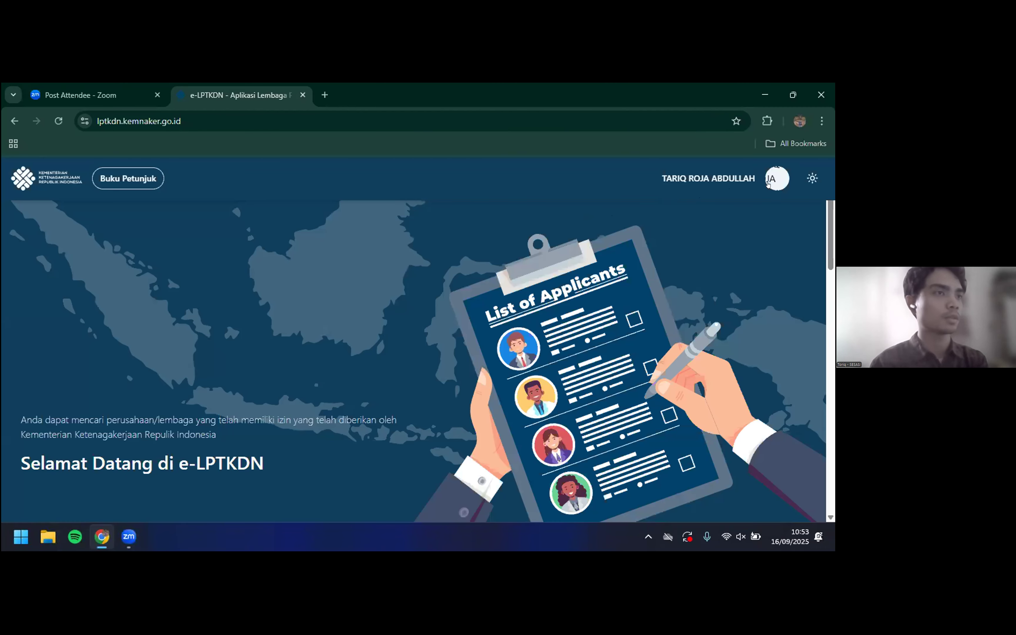
click(769, 184)
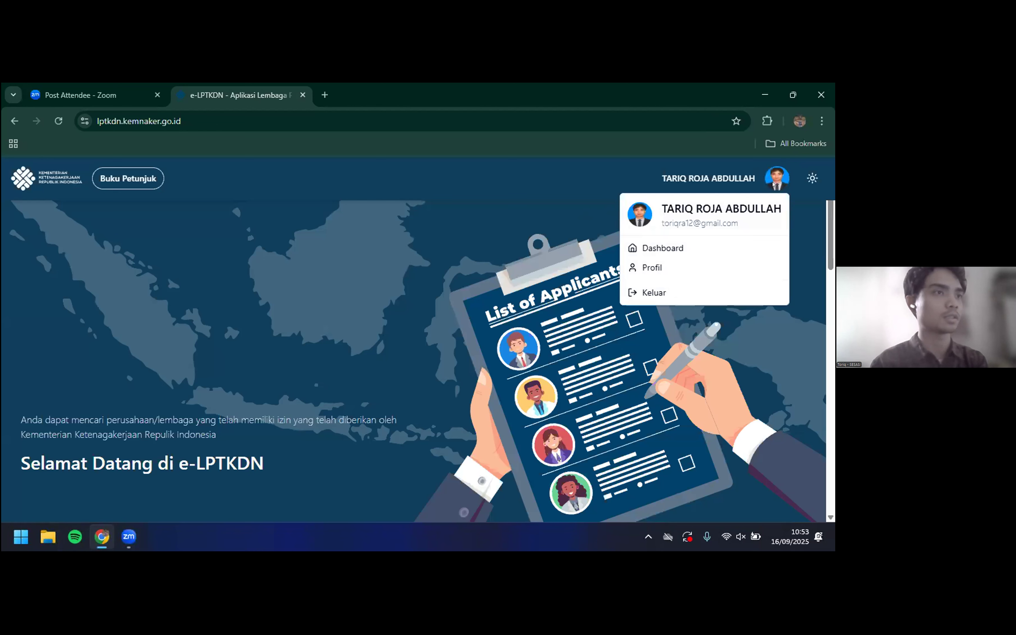
click(587, 185)
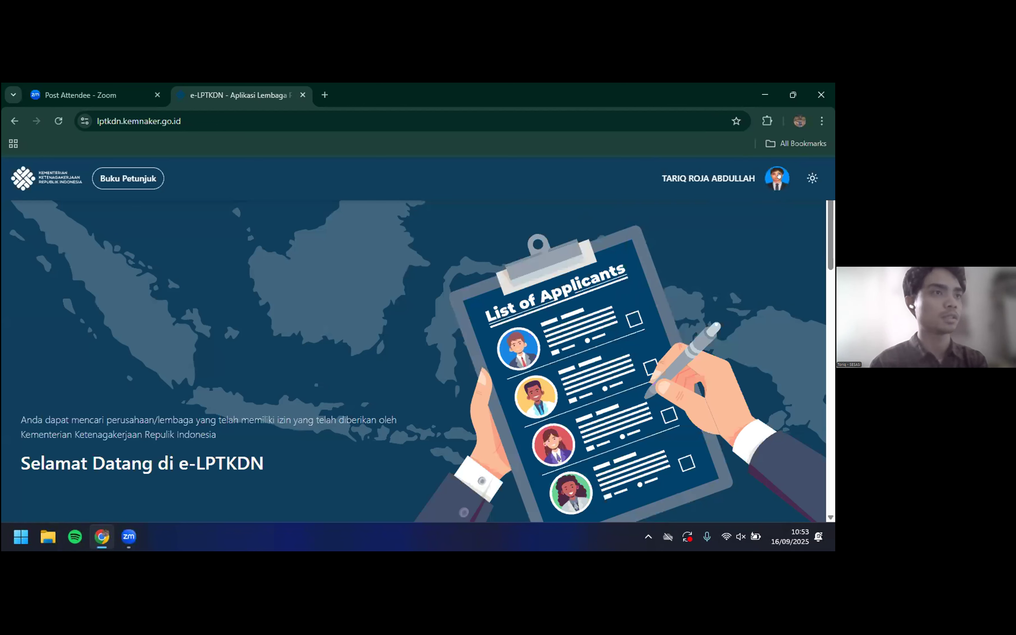
click(779, 175)
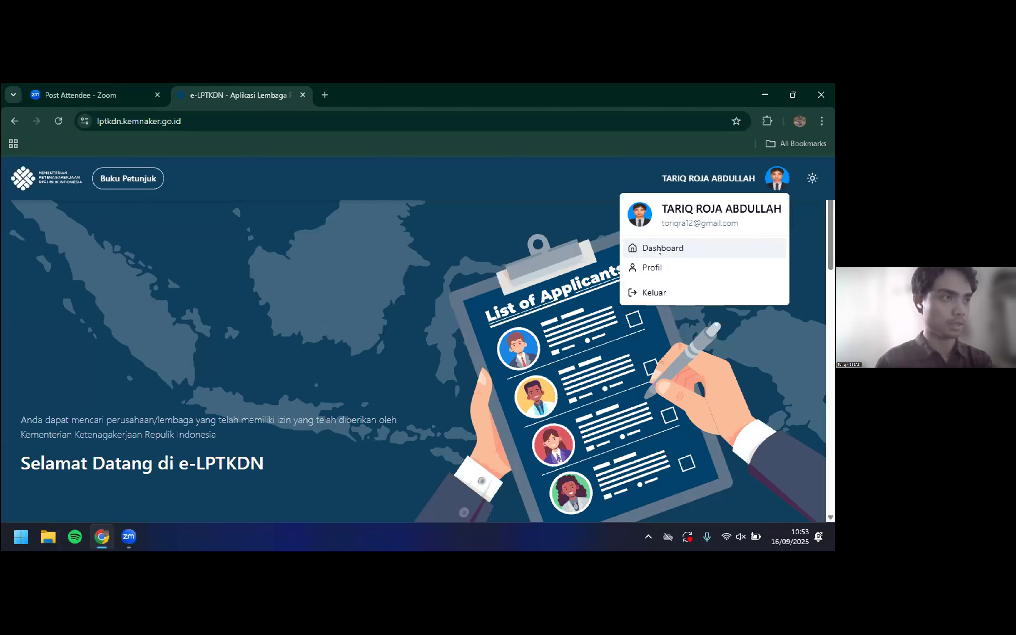
click(659, 251)
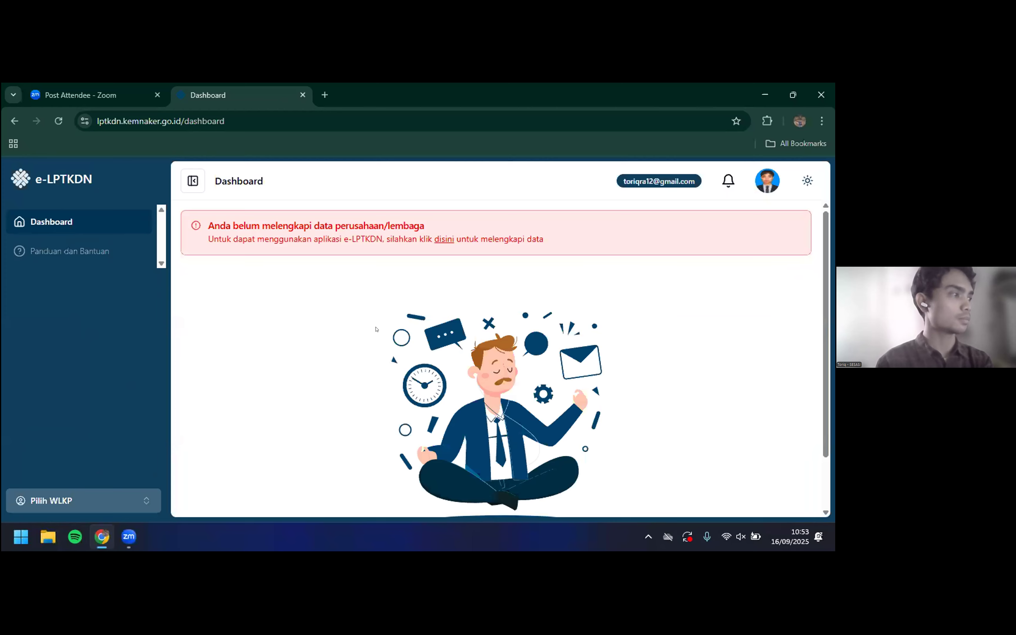
Follow the 'disini' link in the Dashboard's red incomplete company-data warning.
scroll(377, 330, down, 2)
scroll(377, 330, up, 1)
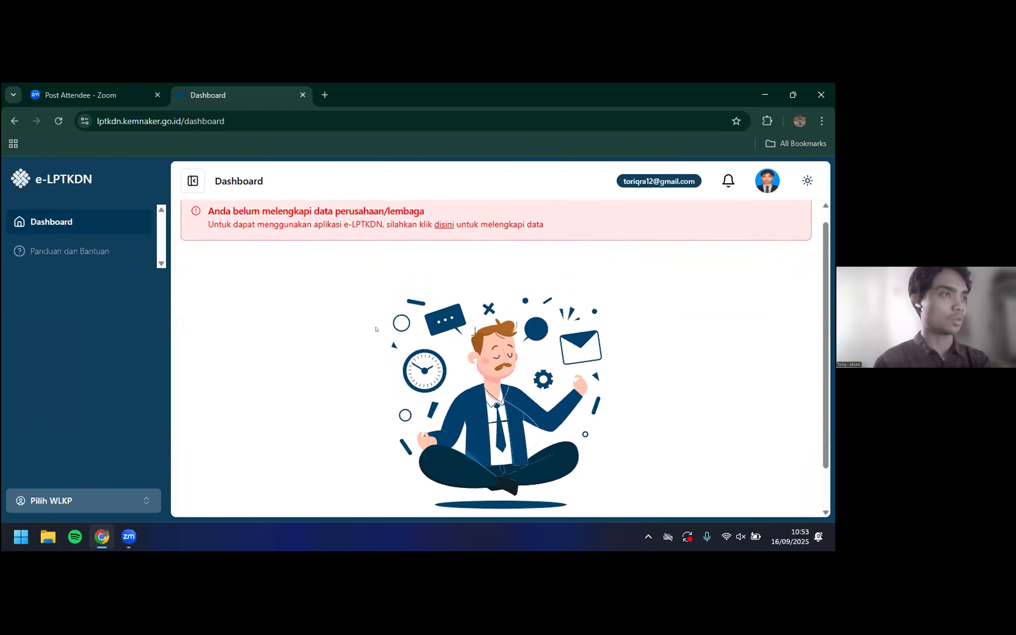
scroll(377, 330, up, 1)
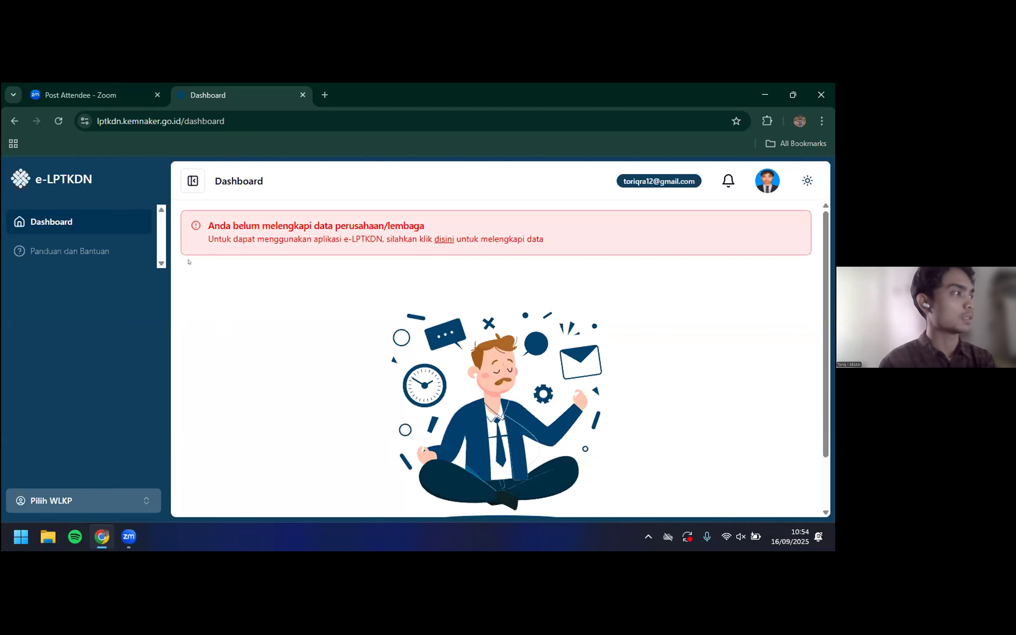
click(443, 243)
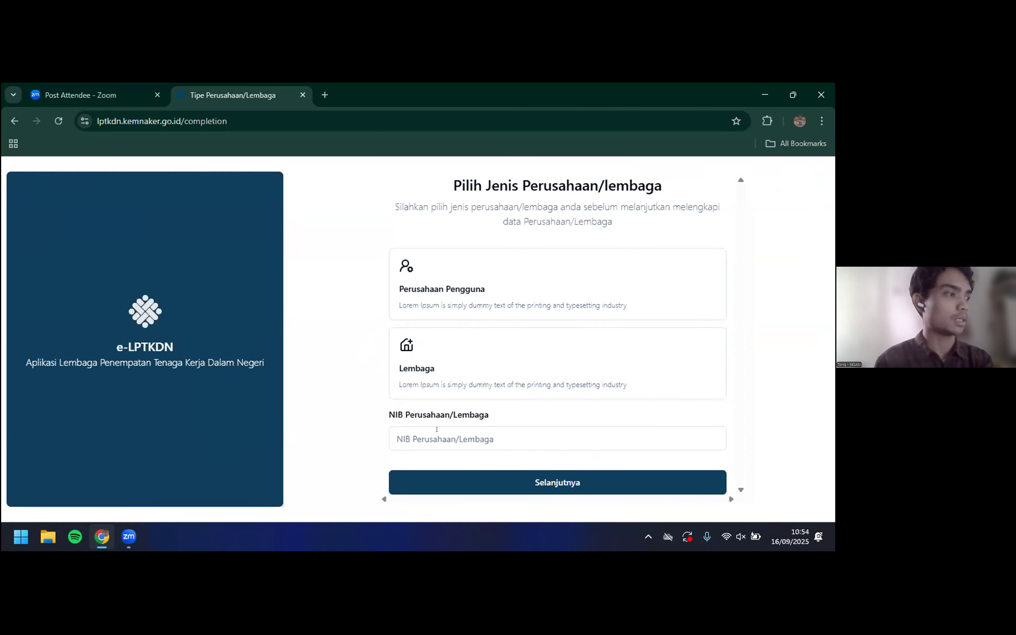
Enter the saved NIB with its last digit changed to 2, choose Lembaga, and continue.
click(435, 438)
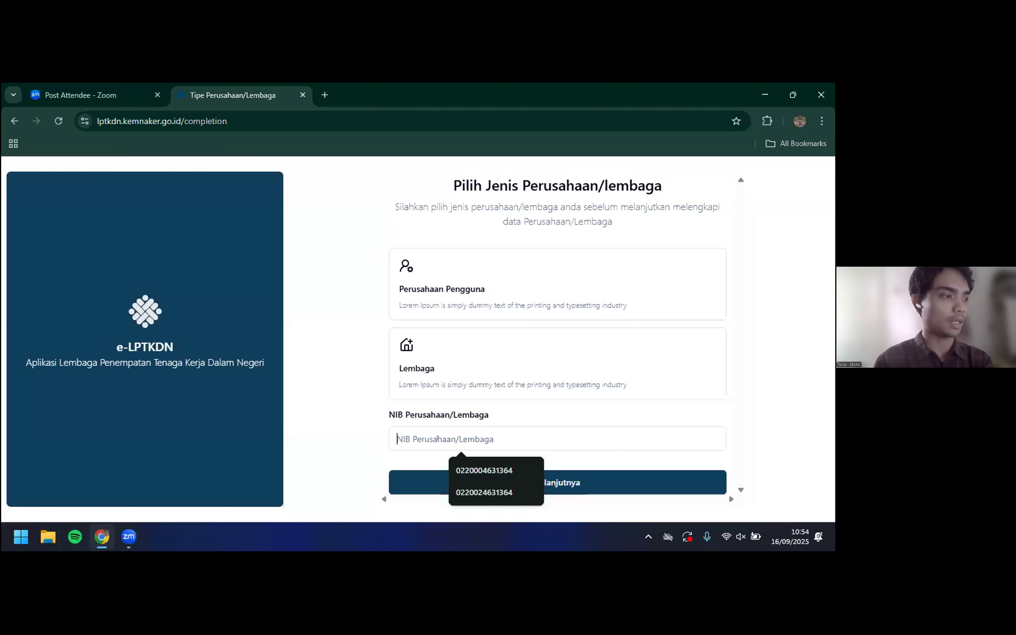
click(480, 469)
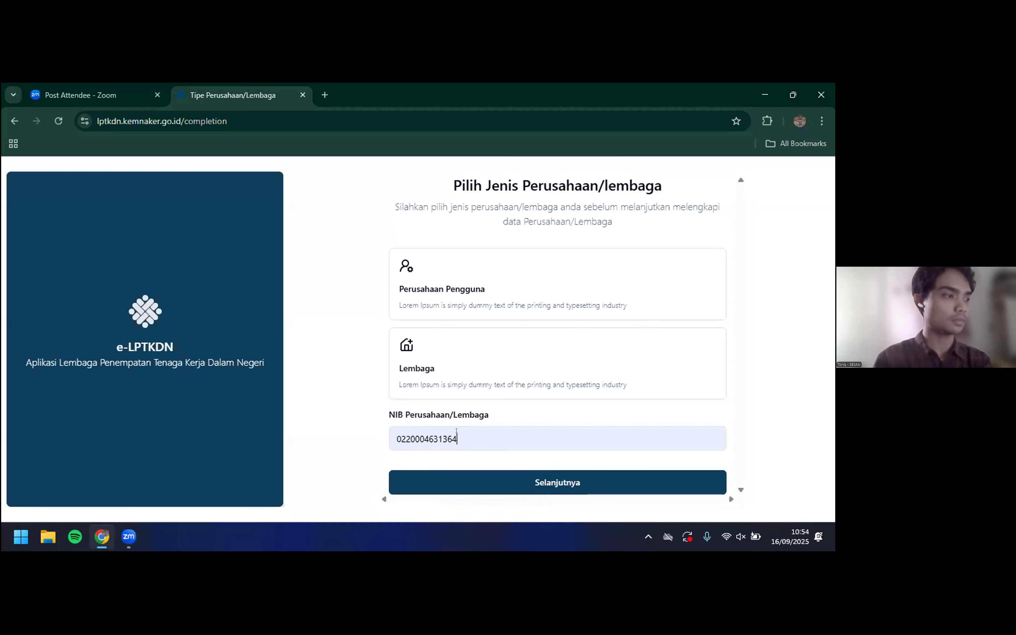
key(BackSpace)
text(2)
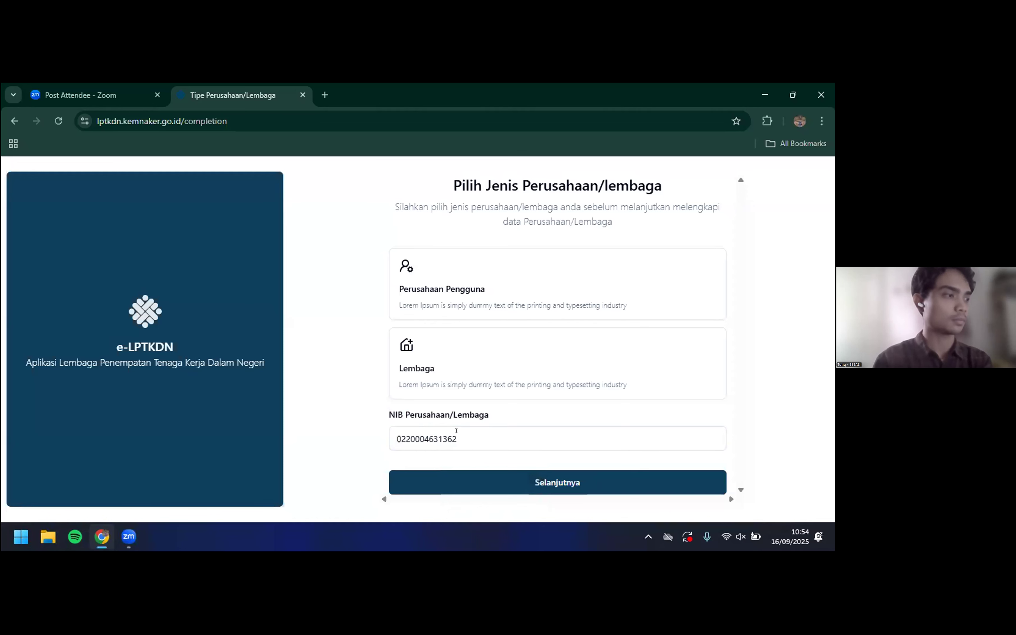
click(456, 380)
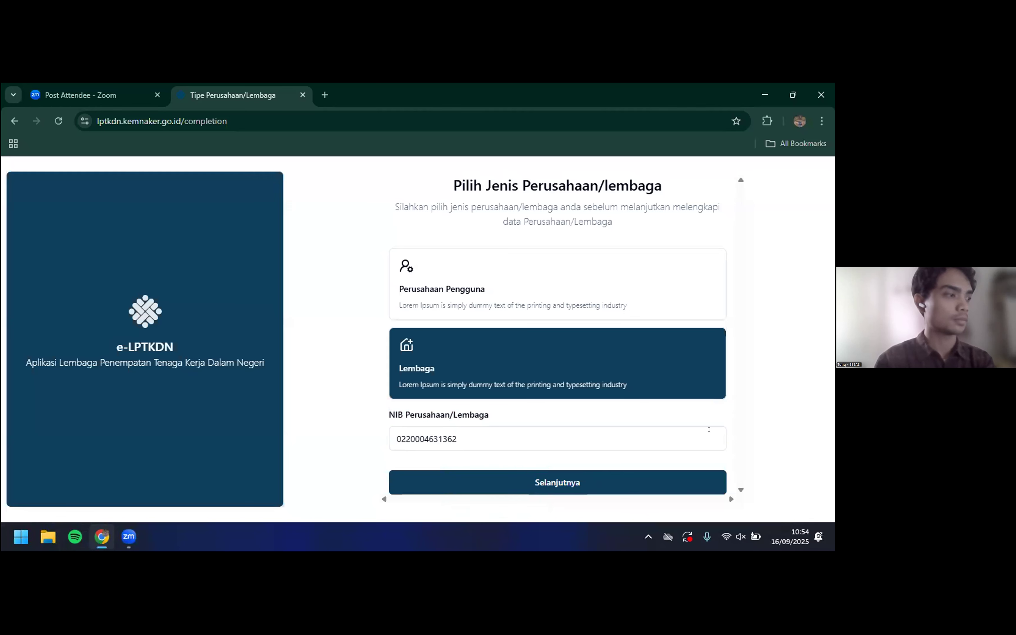
click(681, 472)
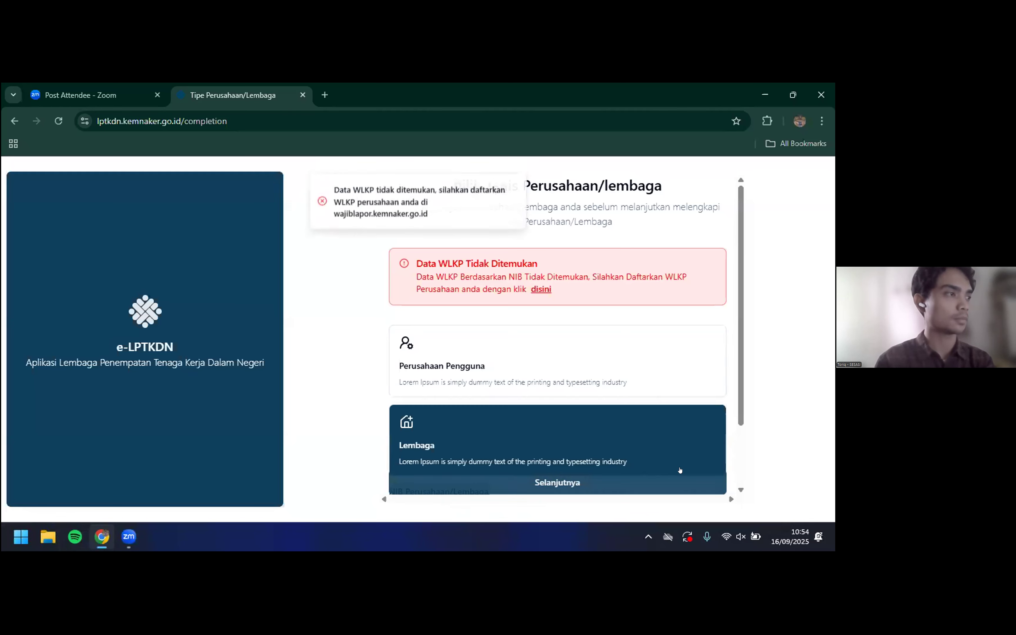
From the 'Data WLKP Tidak Ditemukan' notice, open the WLKP company registration site.
scroll(579, 312, down, 2)
scroll(578, 312, up, 2)
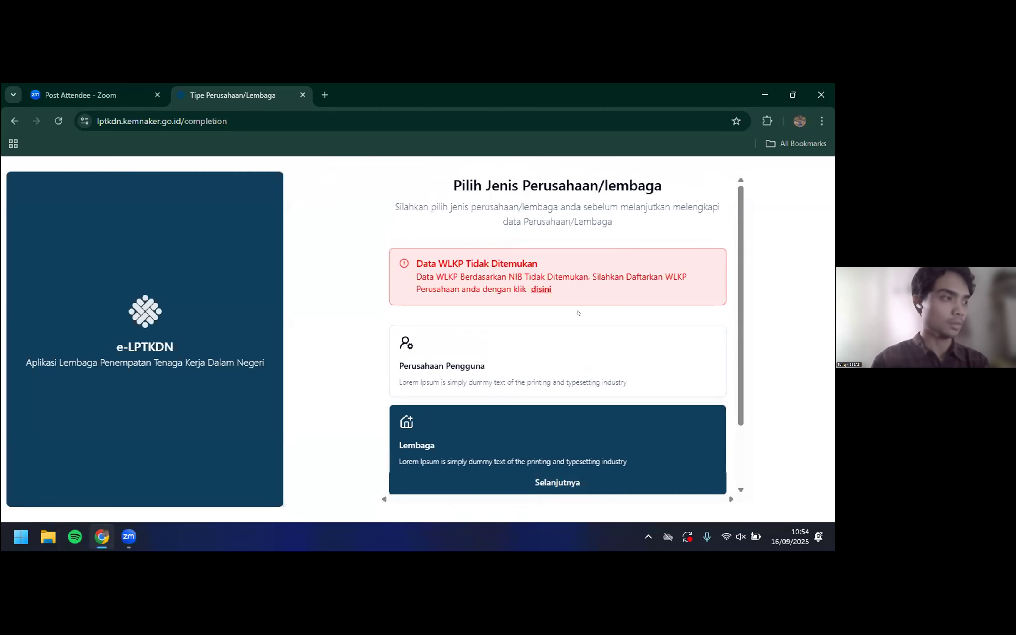
scroll(578, 312, down, 2)
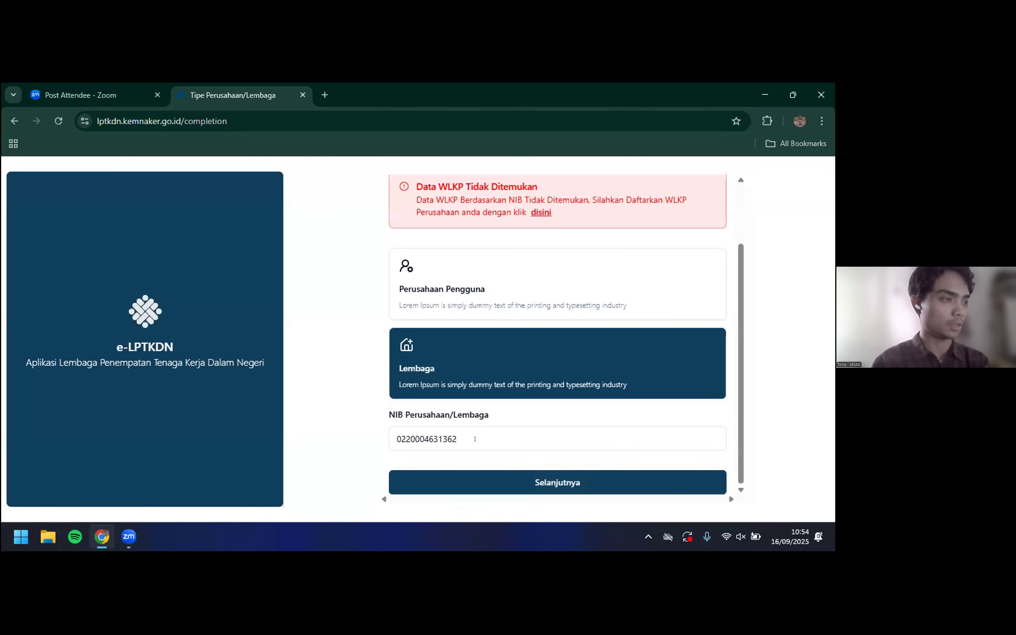
scroll(475, 439, up, 2)
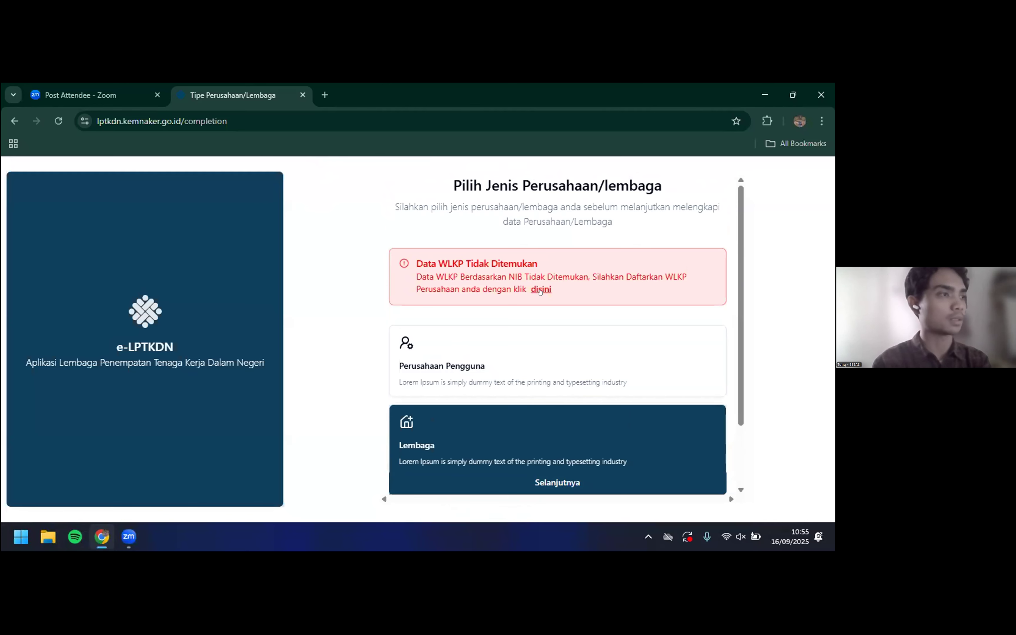
click(541, 290)
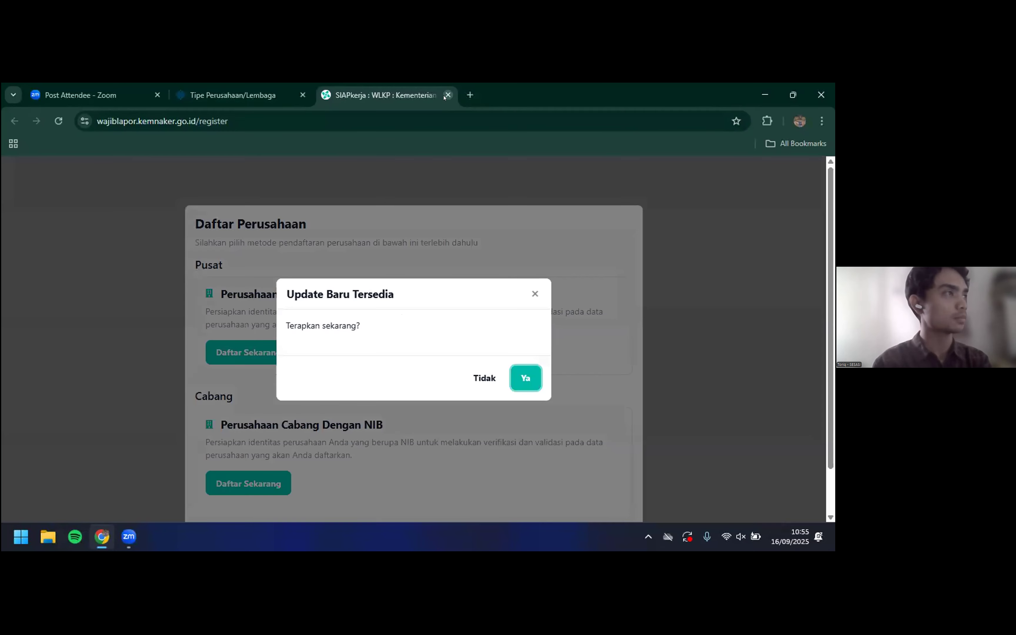
click(447, 95)
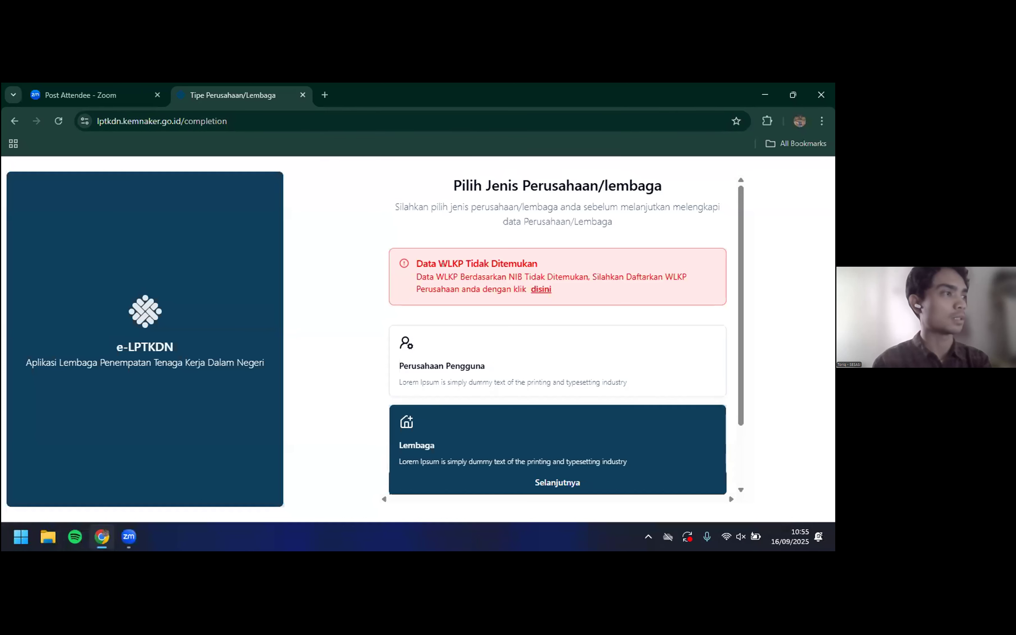
click(541, 290)
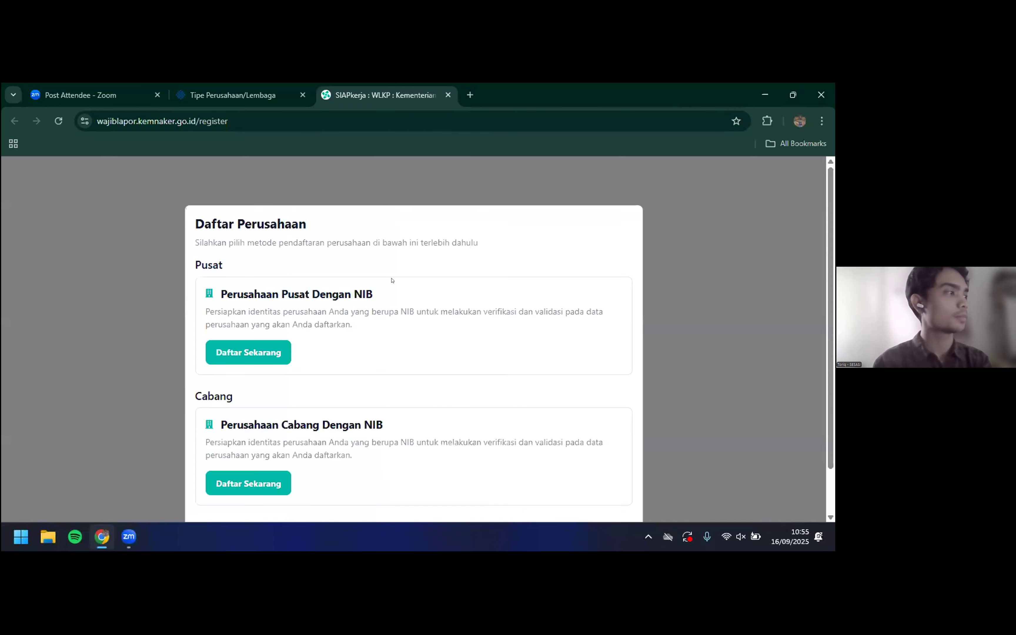
scroll(392, 280, down, 2)
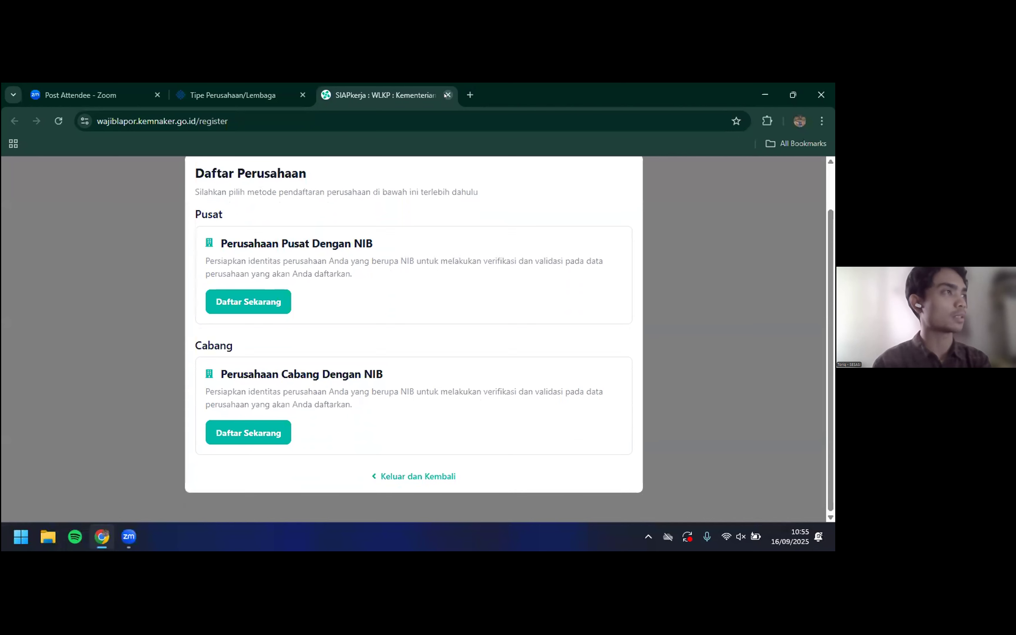
click(447, 95)
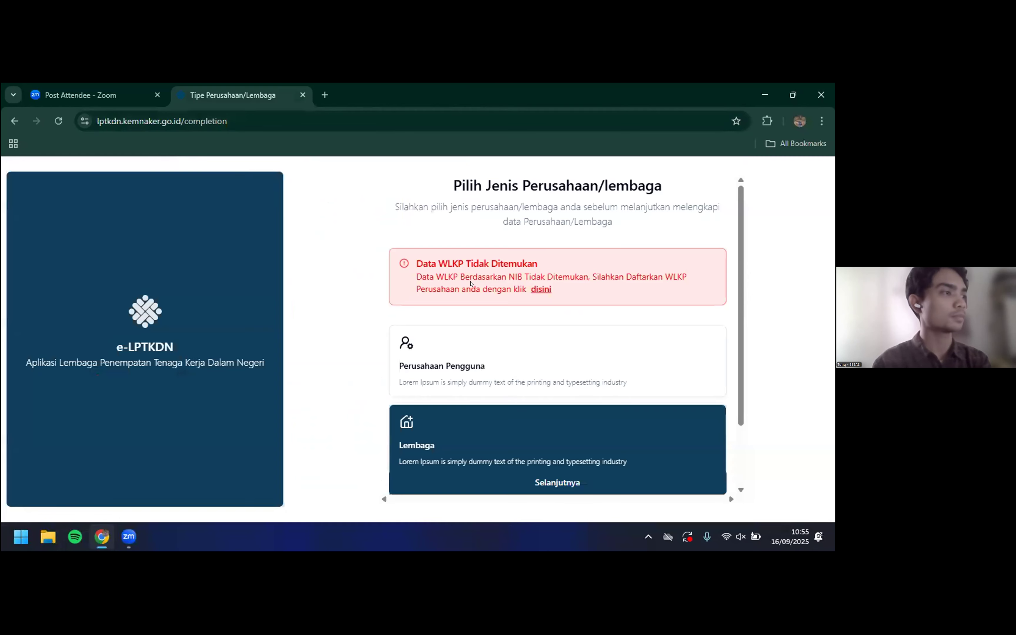
Change the NIB's last digit back to 4 and retrieve the company's WLKP data.
scroll(474, 294, down, 2)
click(473, 432)
key(BackSpace)
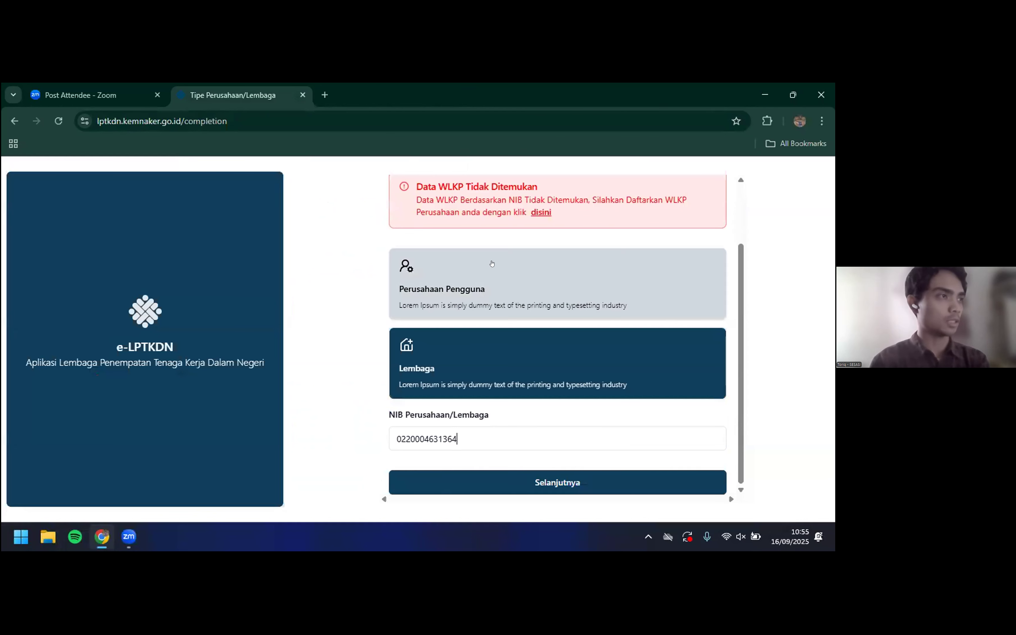
click(677, 472)
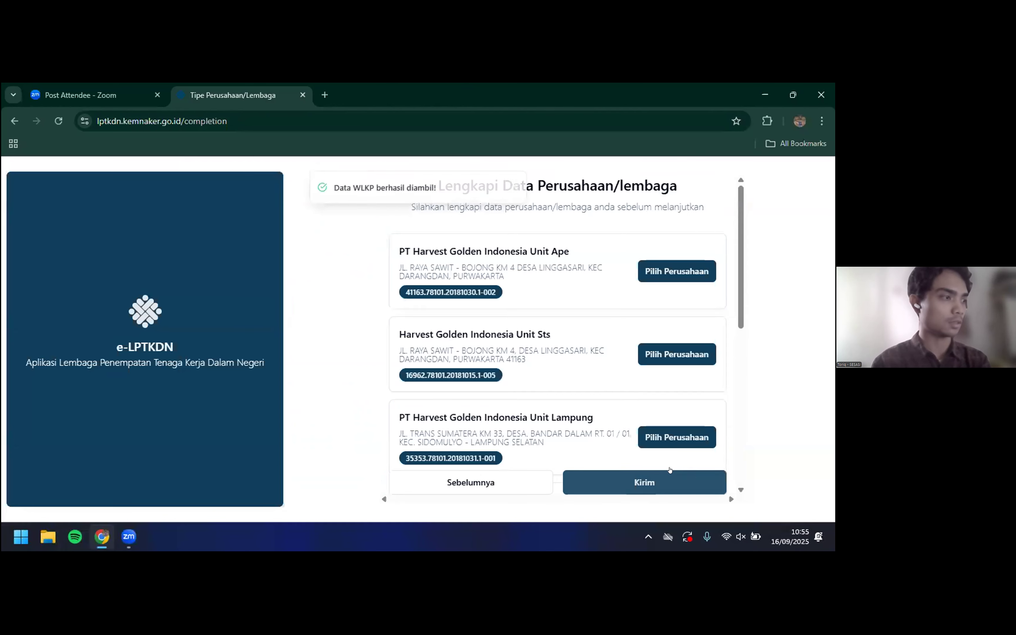
Scroll through the Pilih Perusahaan list of Harvest Golden Indonesia company units.
scroll(572, 331, down, 5)
scroll(572, 331, up, 5)
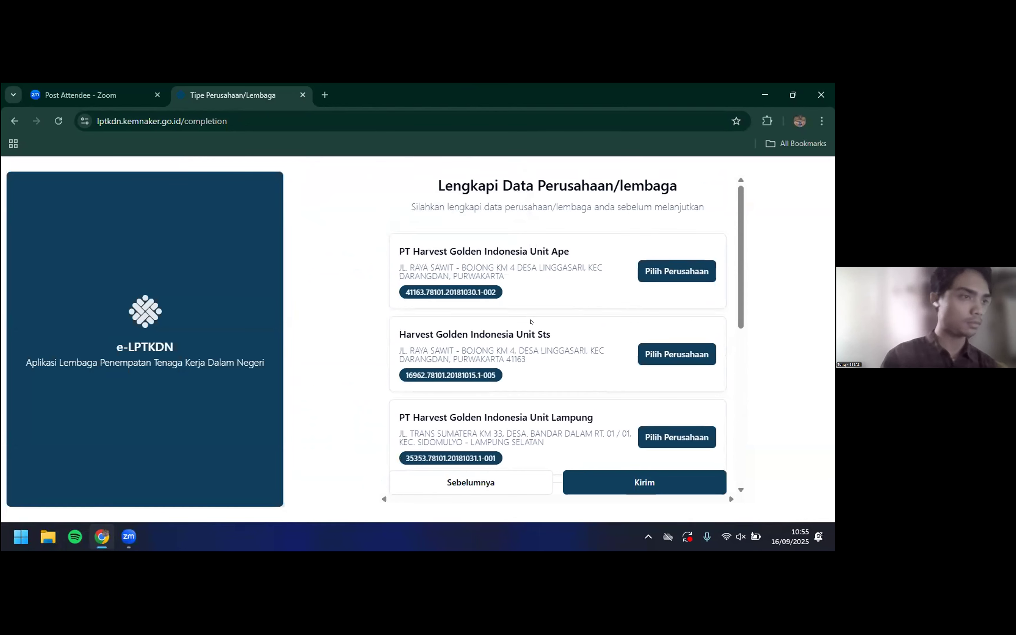
scroll(531, 322, down, 1)
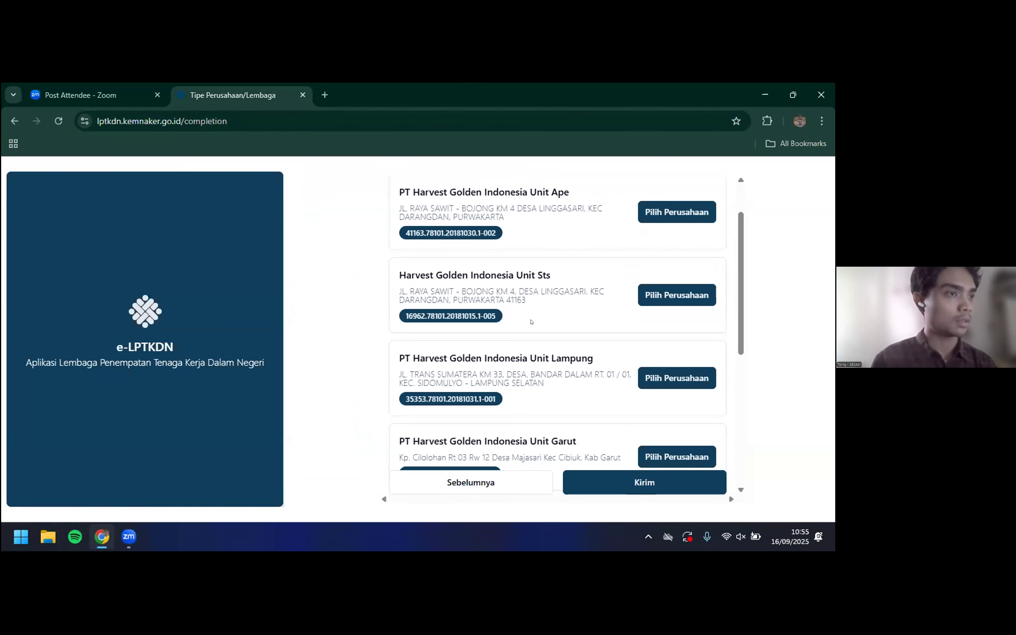
scroll(531, 322, down, 4)
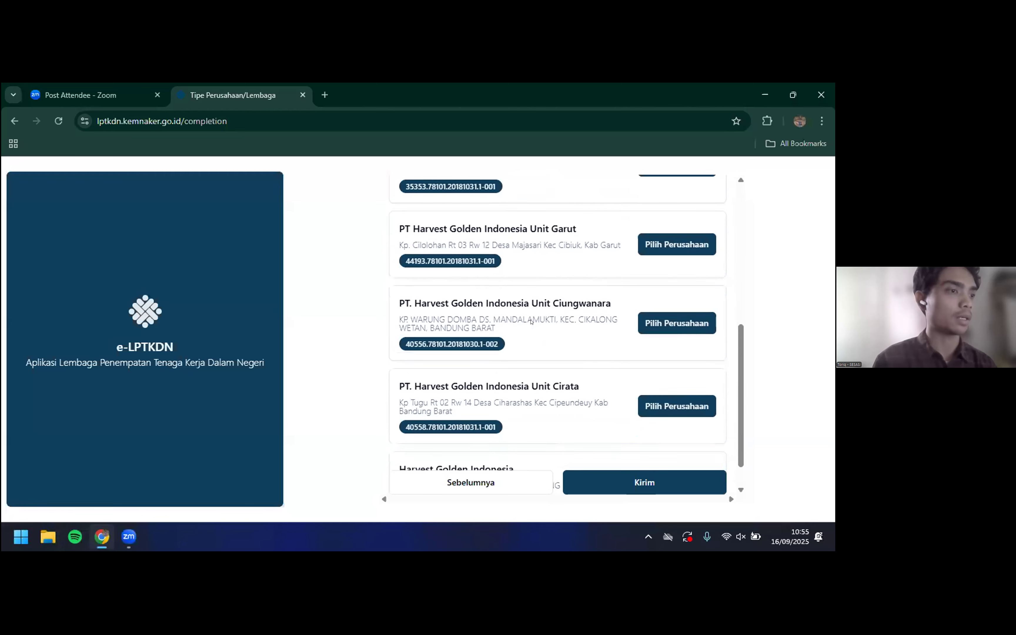
scroll(531, 322, down, 2)
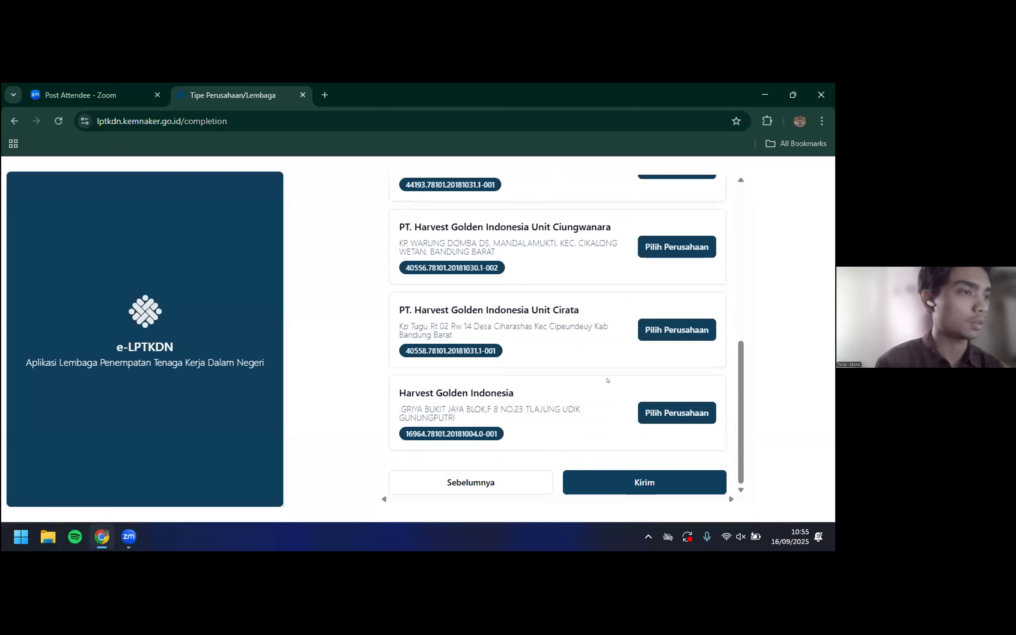
Select Harvest Golden Indonesia and review the completion form, noting the empty Provinsi field.
click(661, 412)
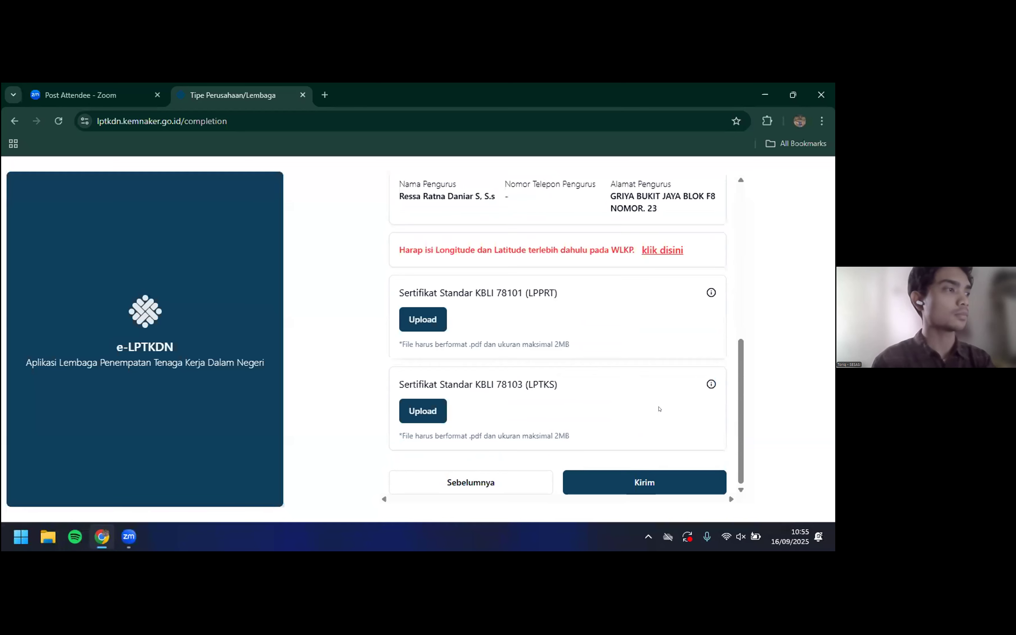
scroll(571, 304, up, 5)
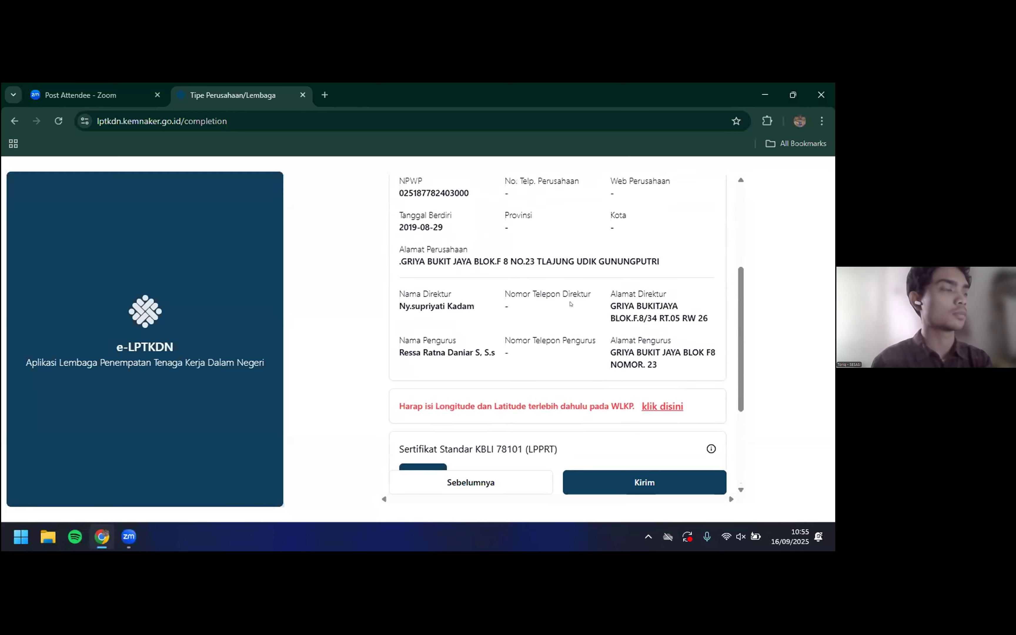
scroll(570, 304, up, 3)
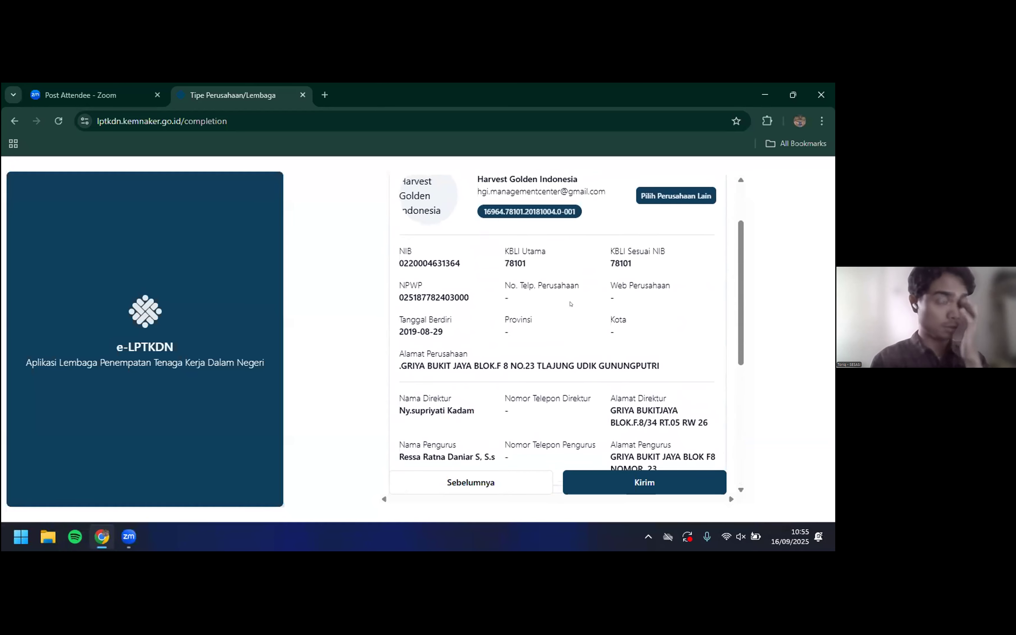
scroll(571, 304, up, 2)
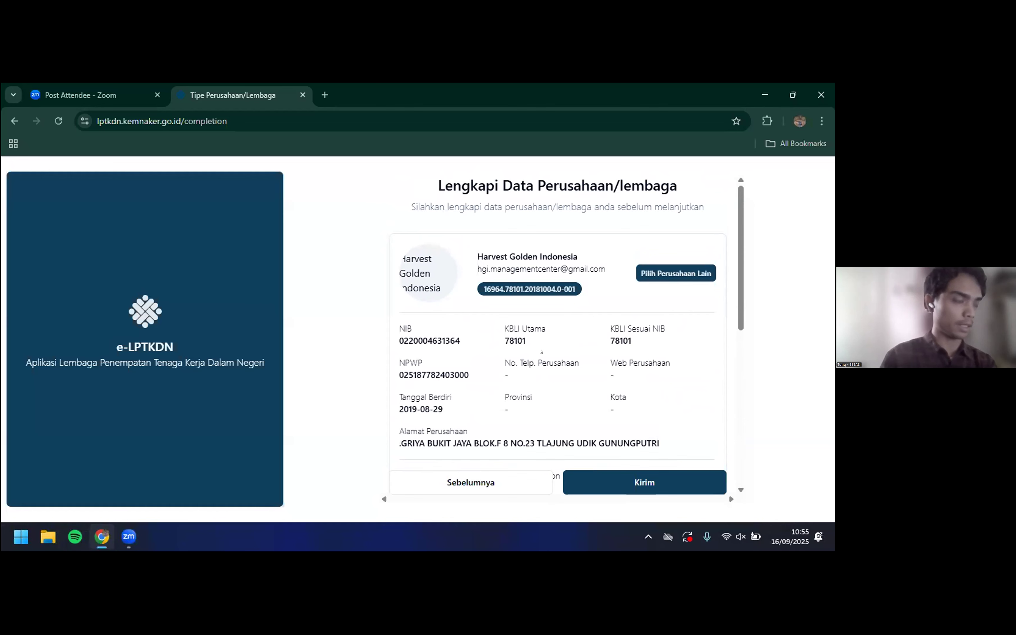
scroll(534, 351, down, 1)
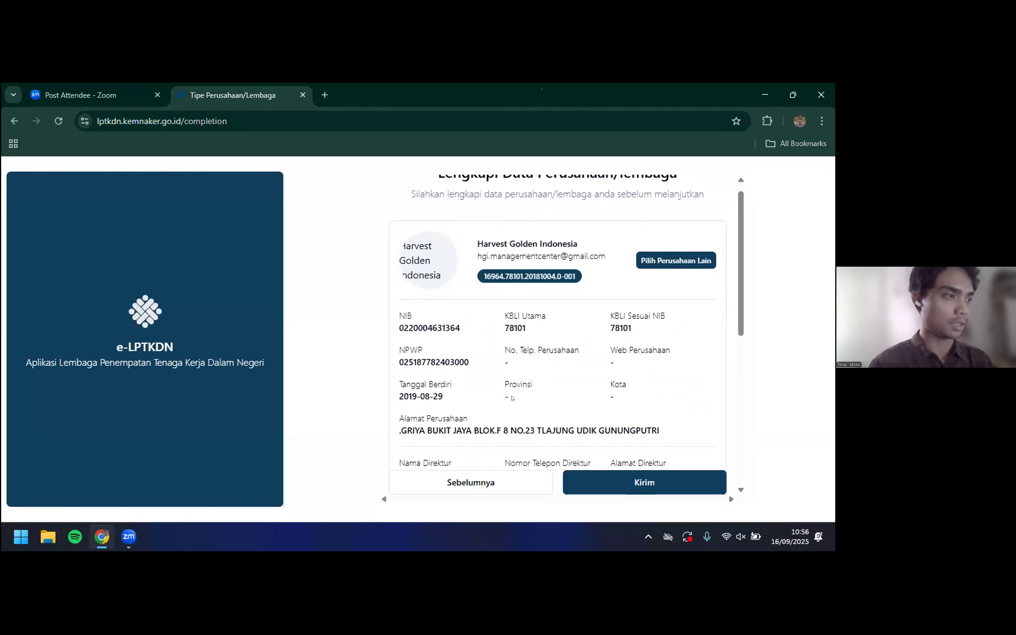
drag(493, 399, 513, 398)
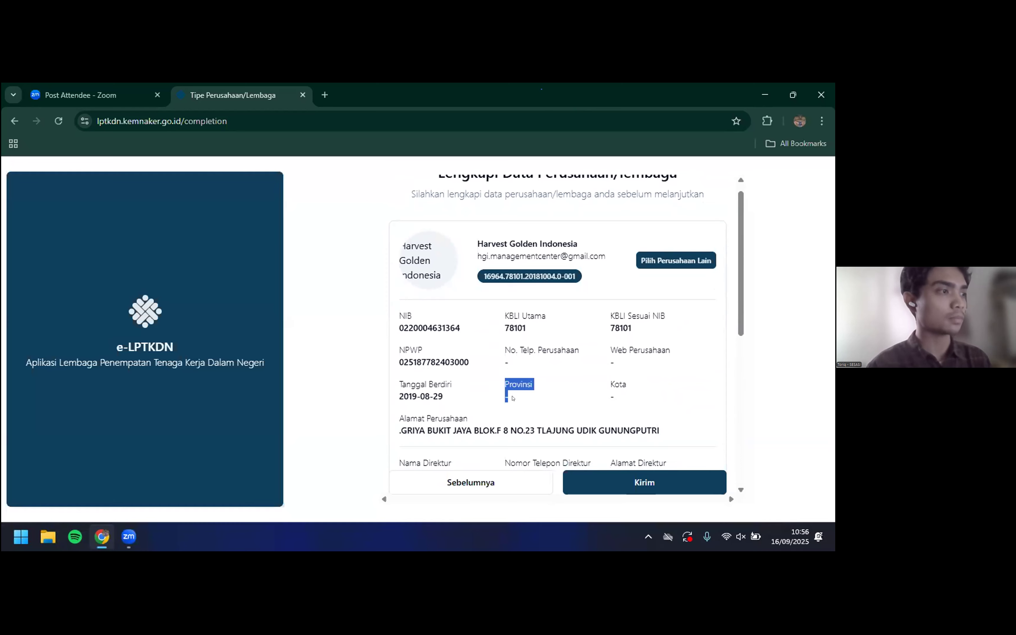
Scroll to the Sertifikat Standar KBLI cards and choose a file for the KBLI 78101 certificate.
scroll(513, 398, down, 6)
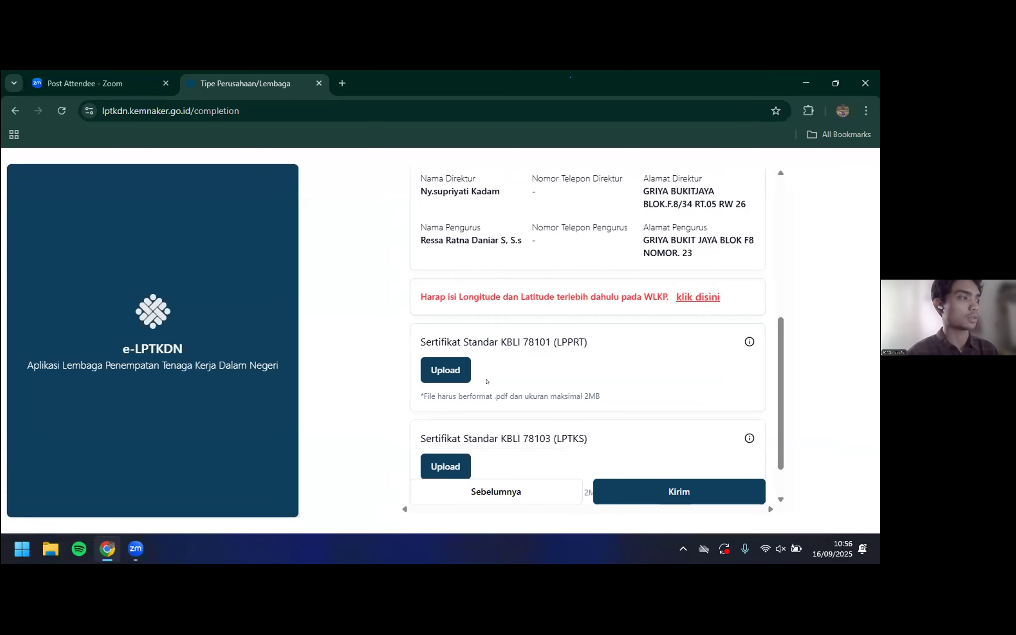
scroll(499, 353, down, 1)
scroll(499, 353, up, 3)
scroll(499, 353, up, 5)
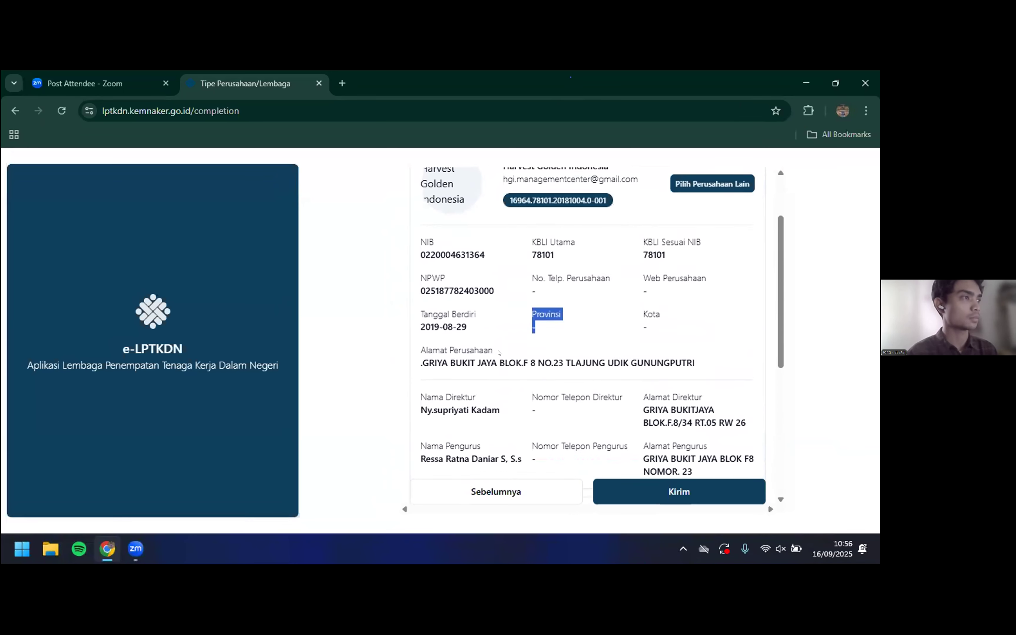
scroll(499, 353, down, 8)
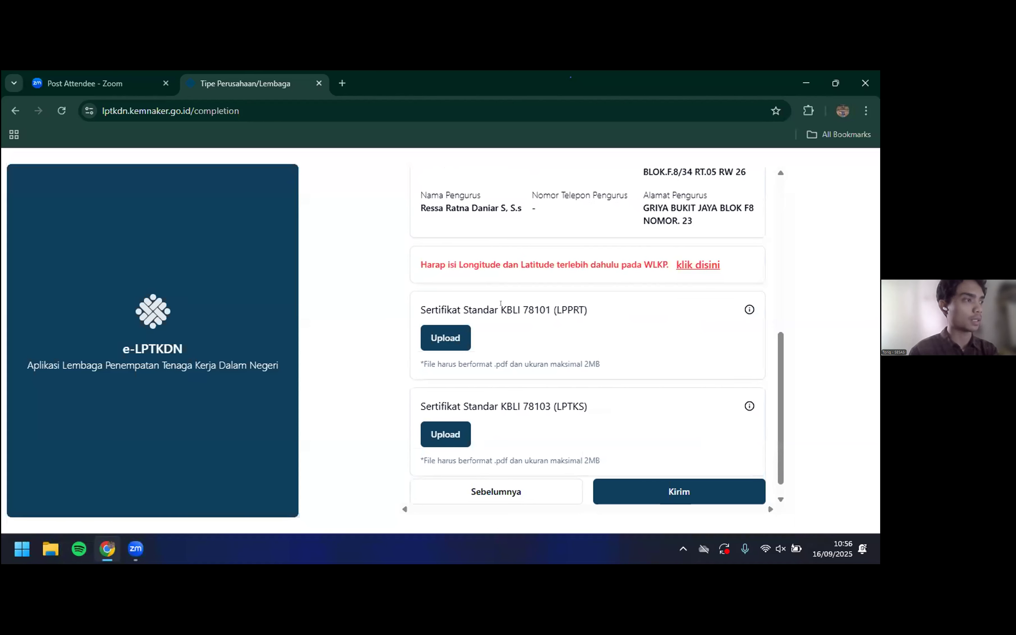
click(456, 336)
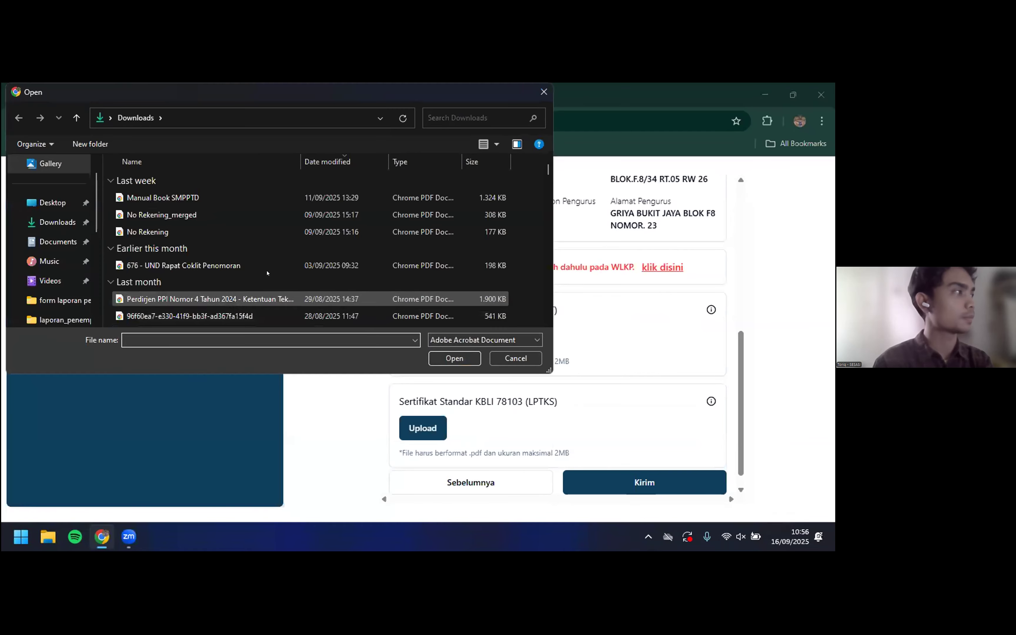
Try test.pdf as the KBLI 78101 certificate, then remove it after the 2MB size error.
text(test)
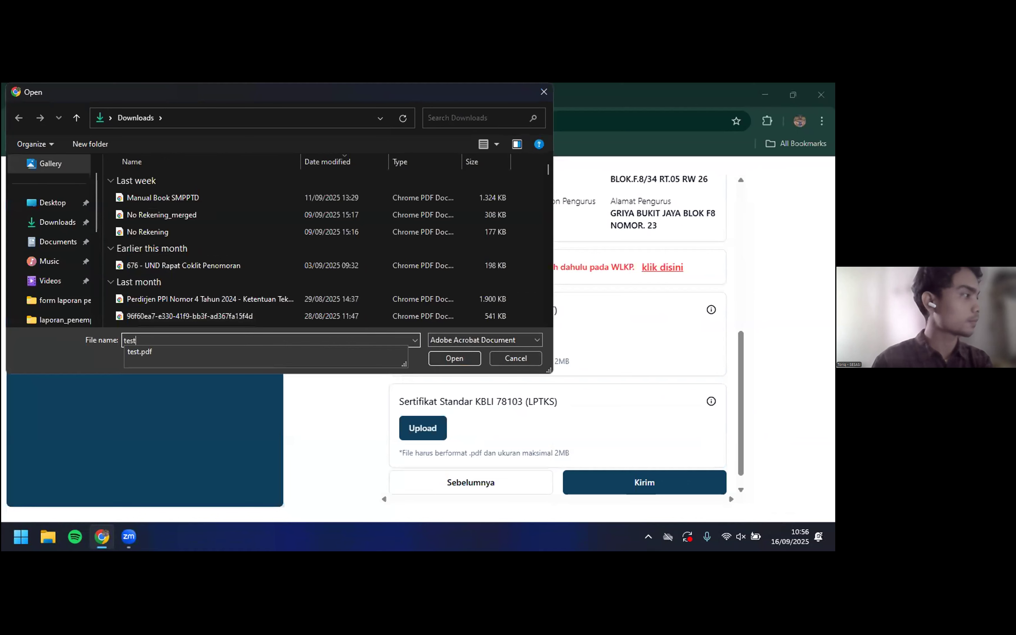
click(196, 352)
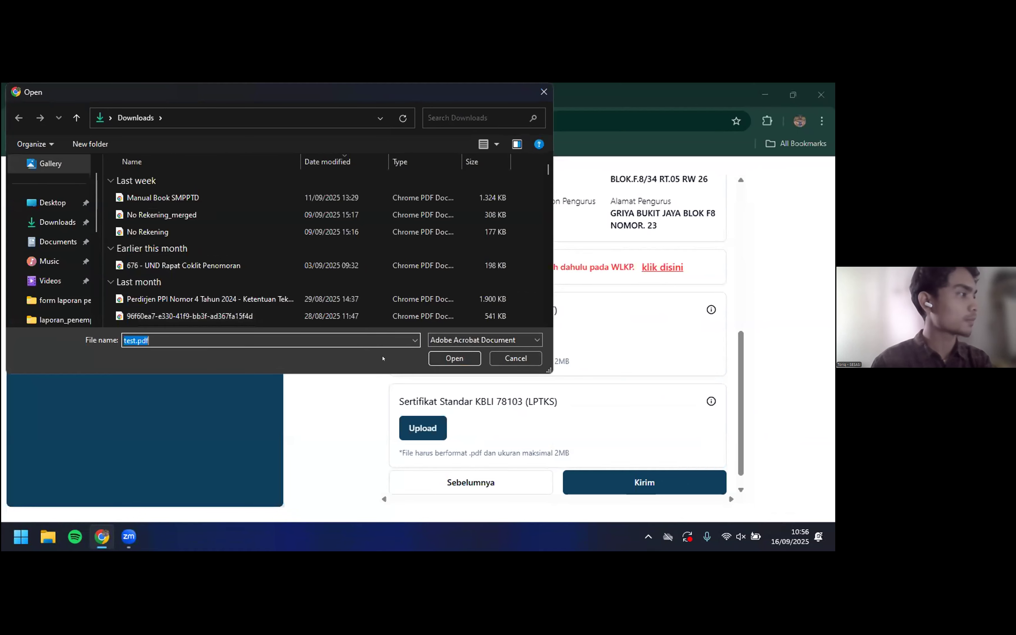
click(445, 356)
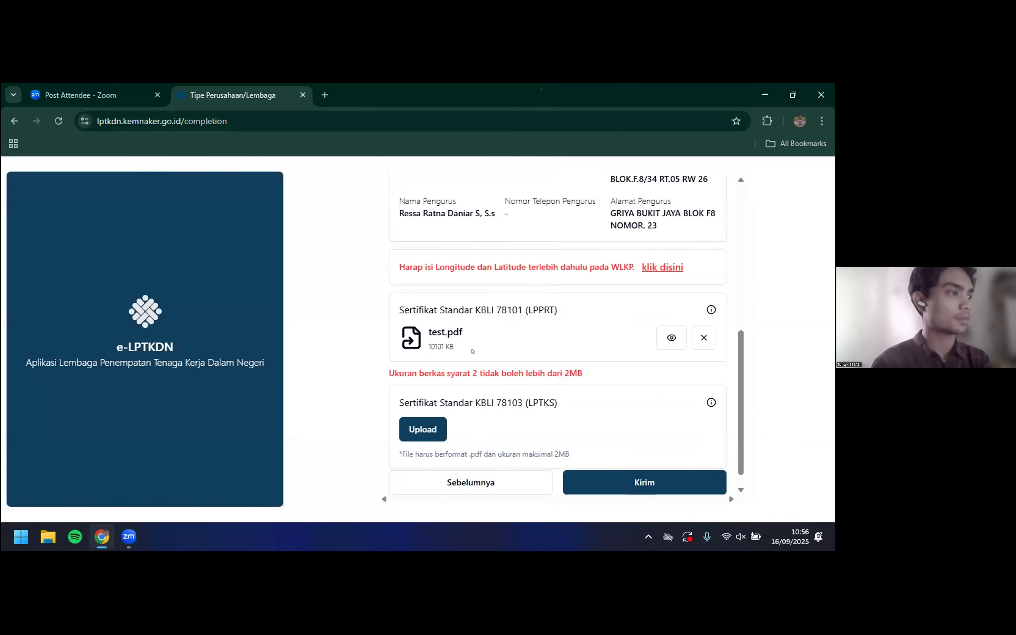
click(707, 333)
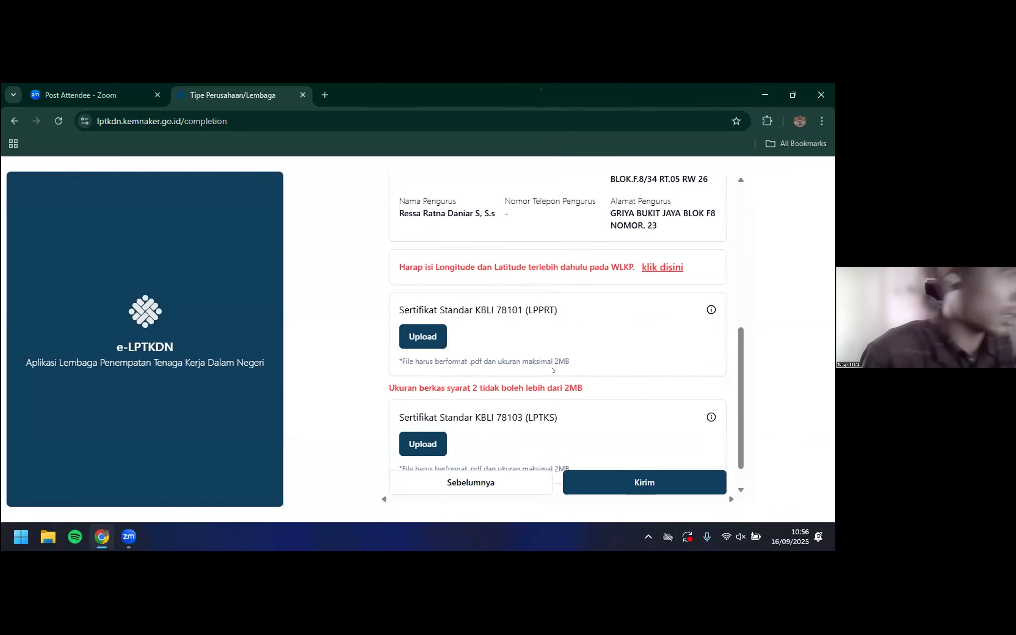
Upload No Rekening.pdf from Downloads as the KBLI 78101 certificate and submit with Kirim.
click(425, 342)
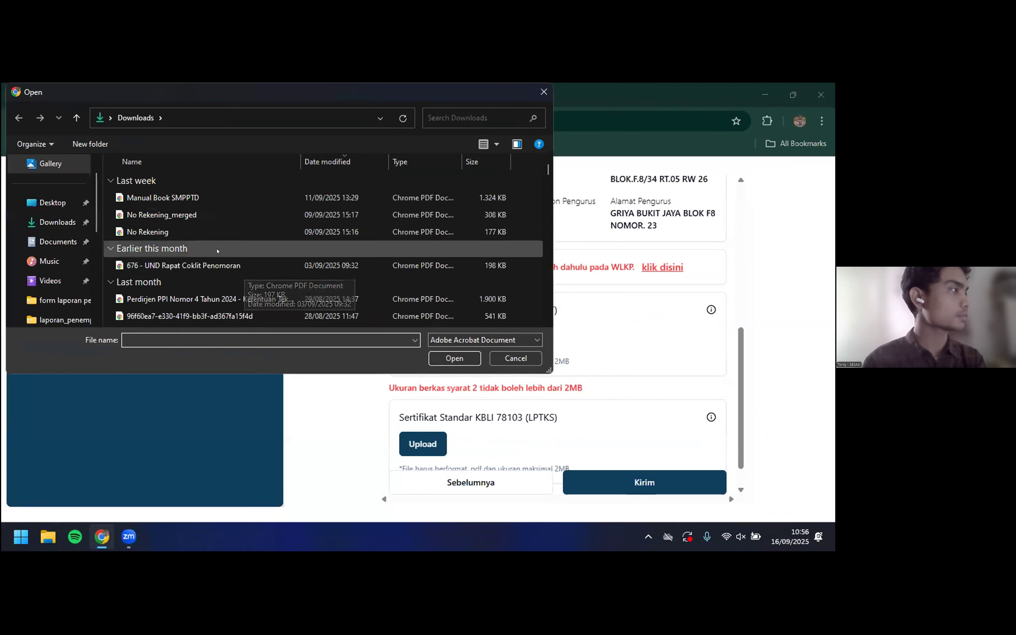
click(243, 232)
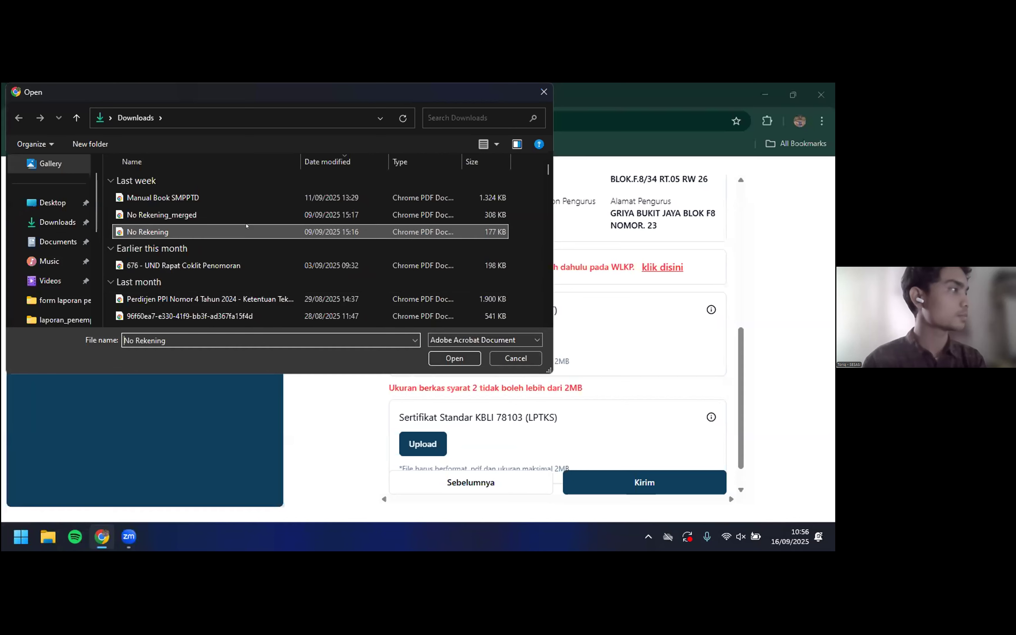
click(454, 358)
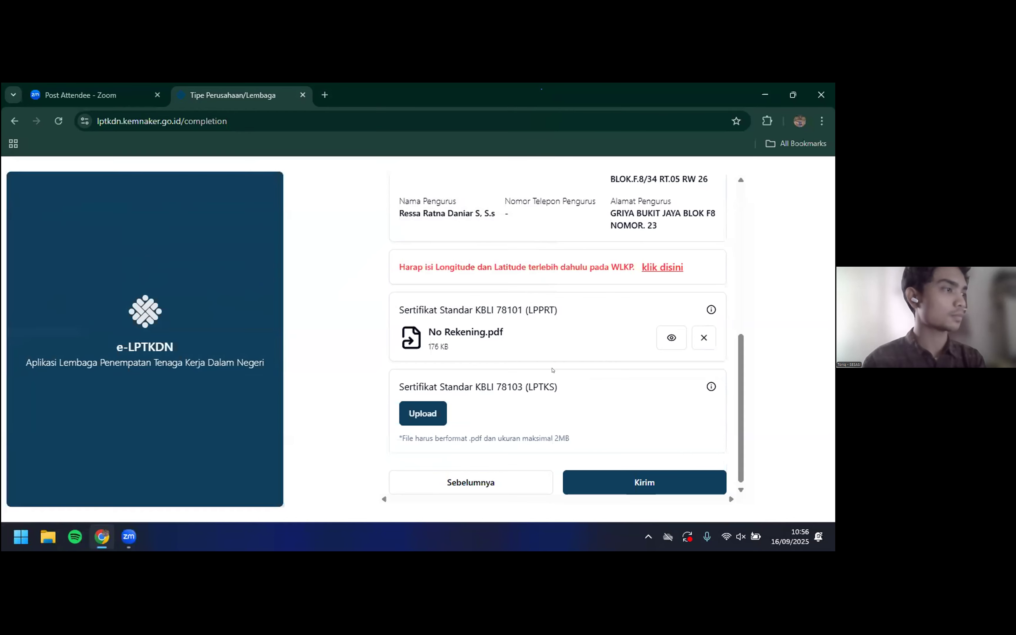
click(695, 473)
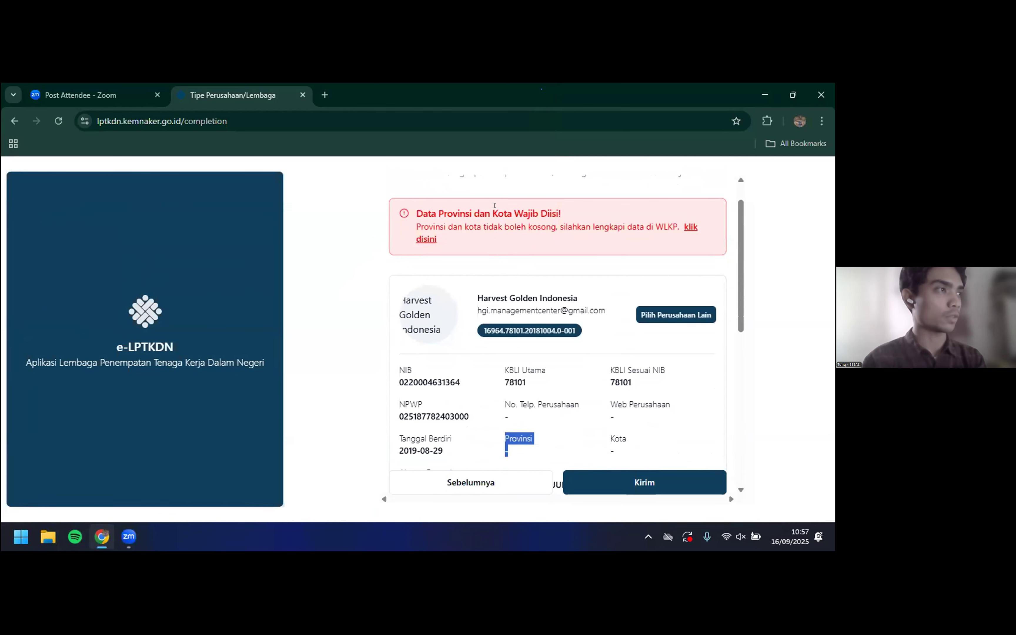
Review the 'Data Provinsi dan Kota Wajib Diisi!' alert and go back with Sebelumnya.
scroll(510, 418, down, 1)
click(529, 420)
scroll(530, 420, up, 1)
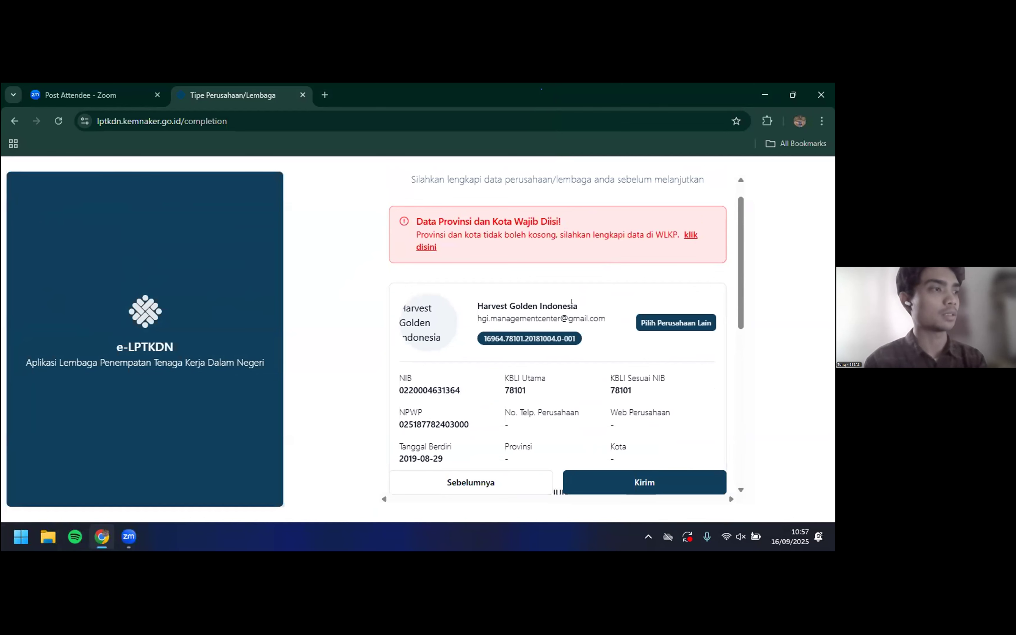
scroll(521, 339, down, 10)
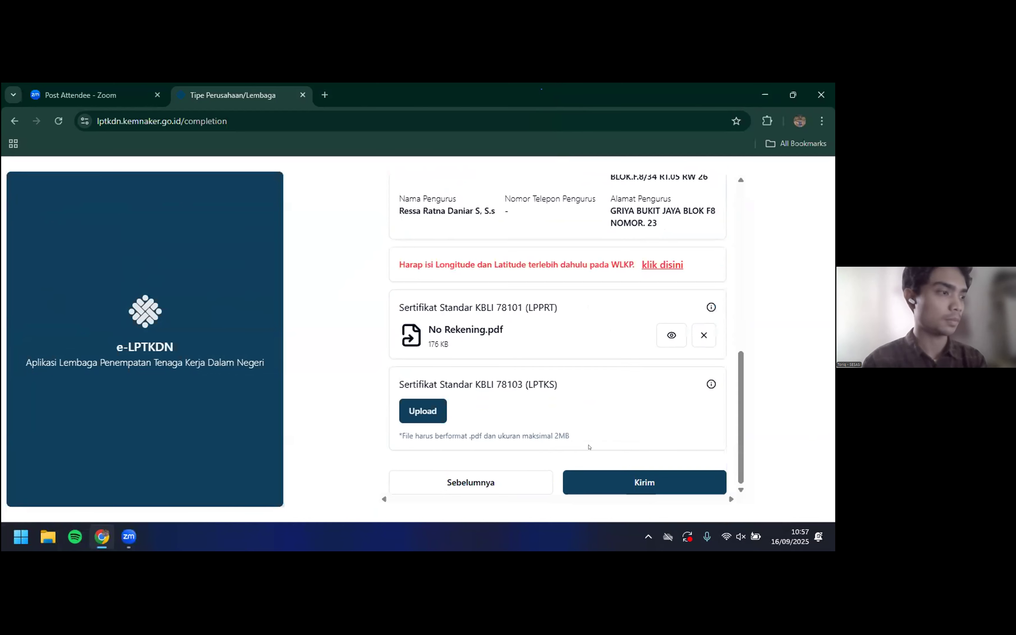
click(832, 467)
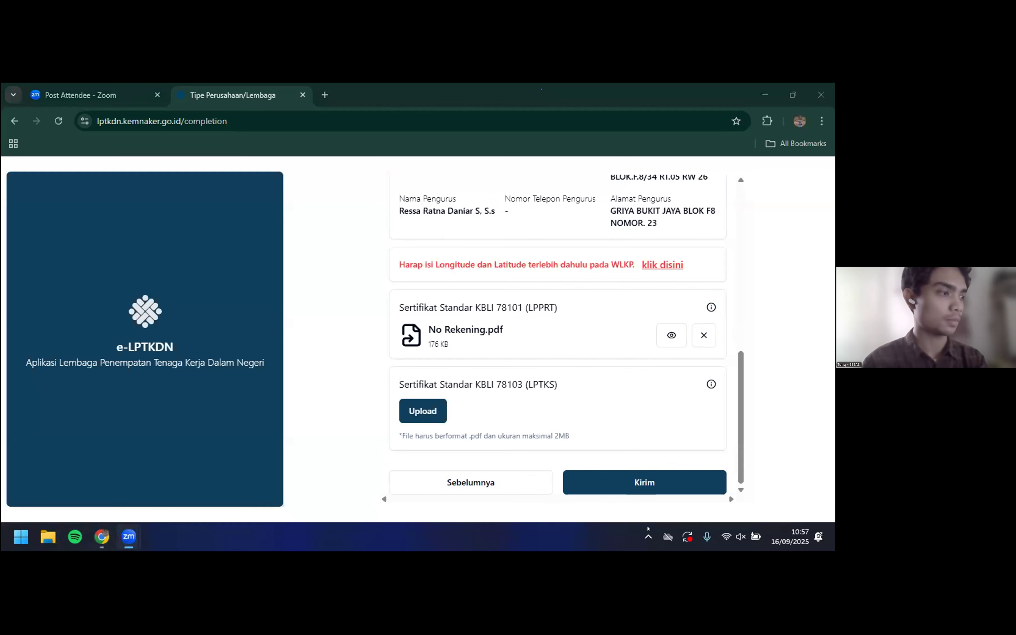
click(483, 484)
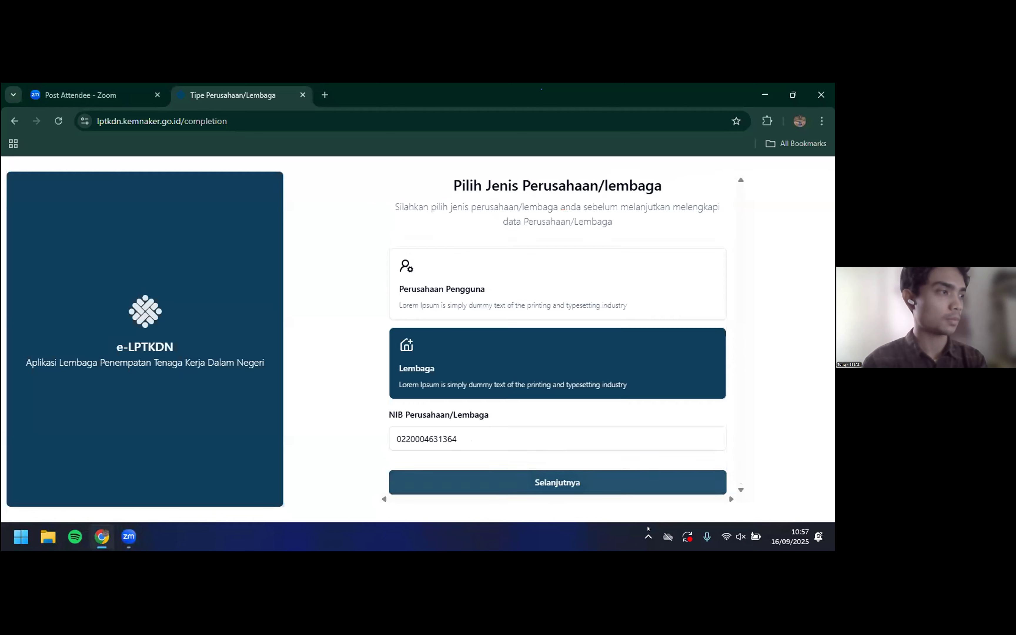
Continue with Selanjutnya and choose PT Harvest Golden Indonesia Unit Ape from the WLKP list.
click(552, 471)
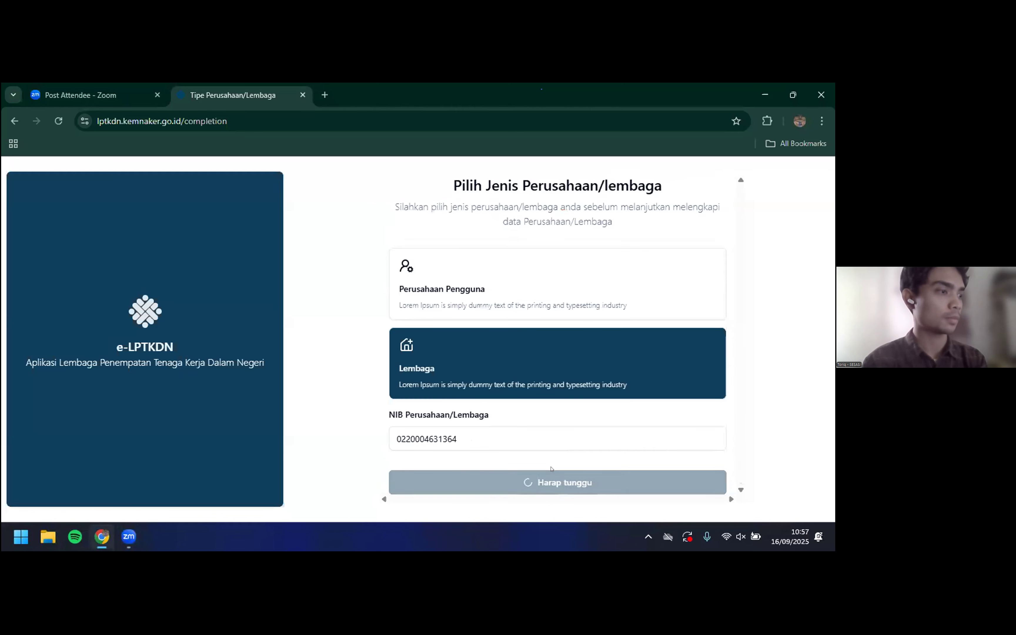
scroll(610, 333, down, 2)
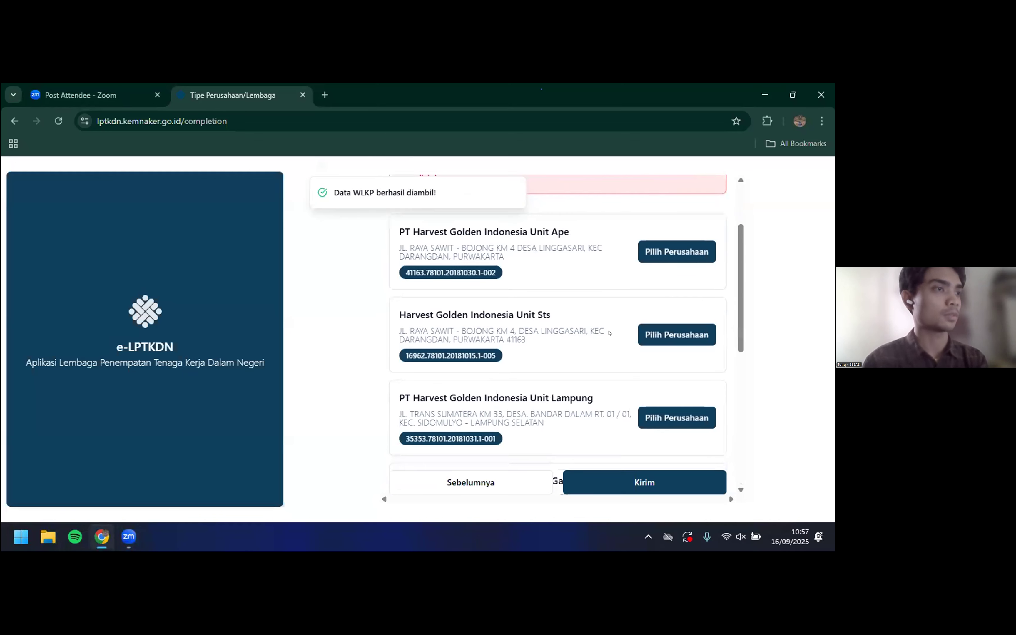
scroll(672, 319, up, 1)
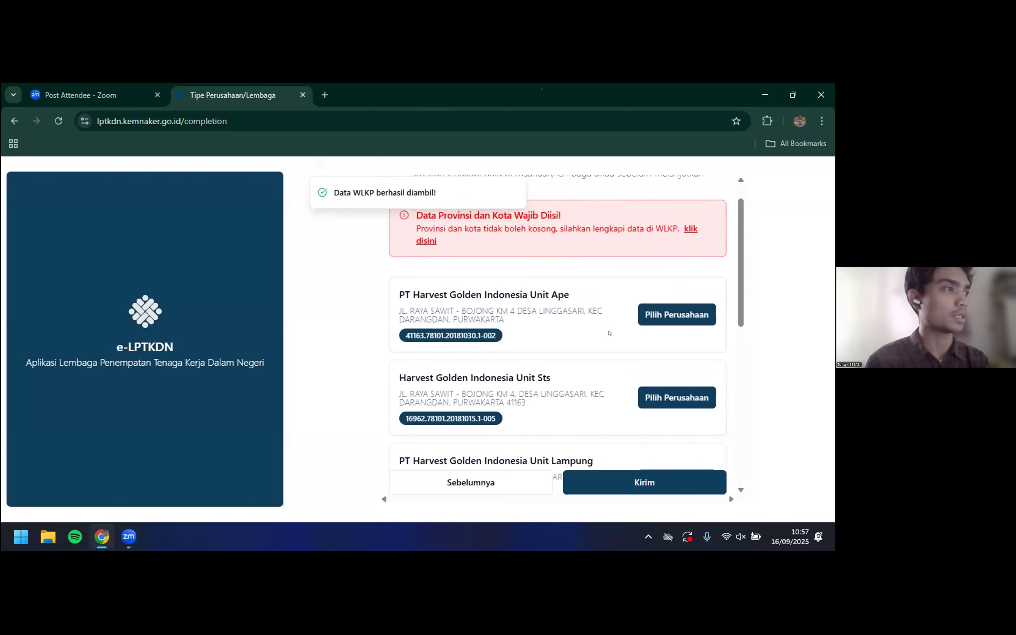
click(671, 313)
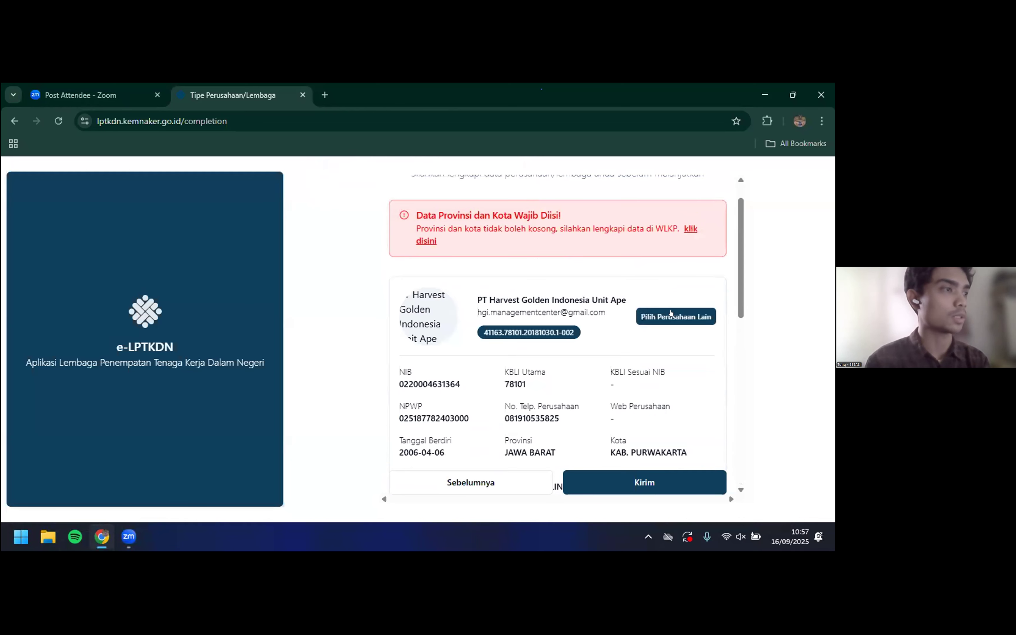
Check the Unit Ape company details, with province and city filled, and submit with Kirim.
scroll(601, 322, down, 2)
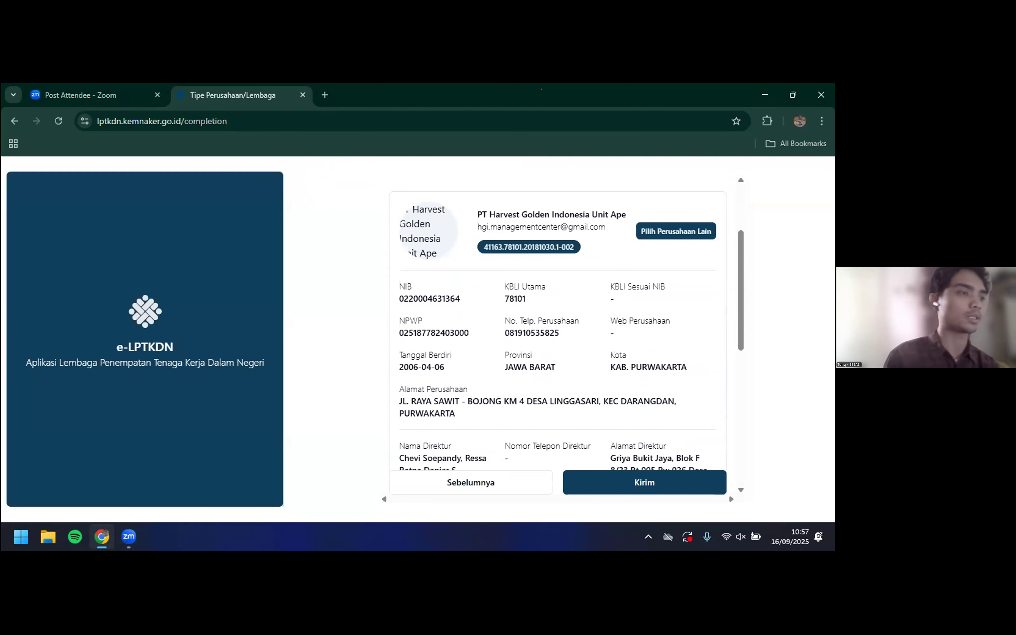
scroll(617, 359, up, 1)
scroll(632, 359, up, 3)
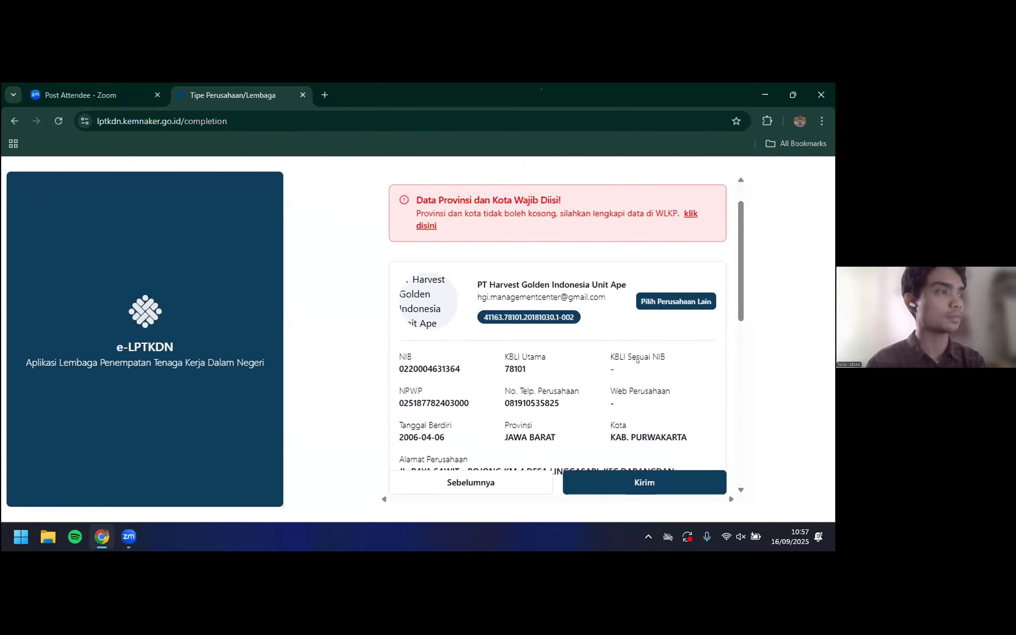
scroll(638, 361, down, 10)
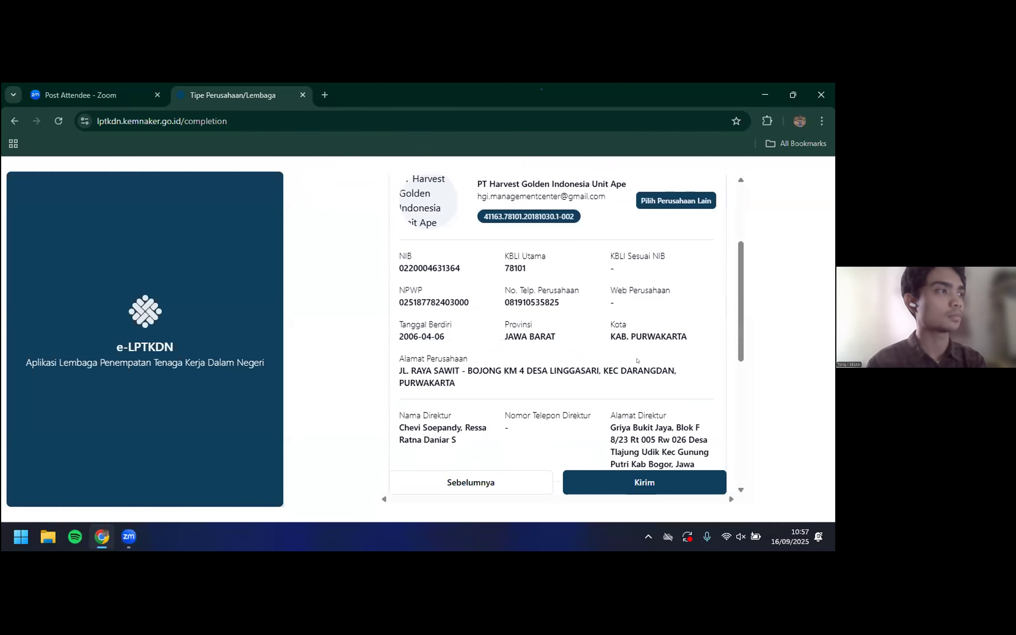
scroll(637, 361, down, 3)
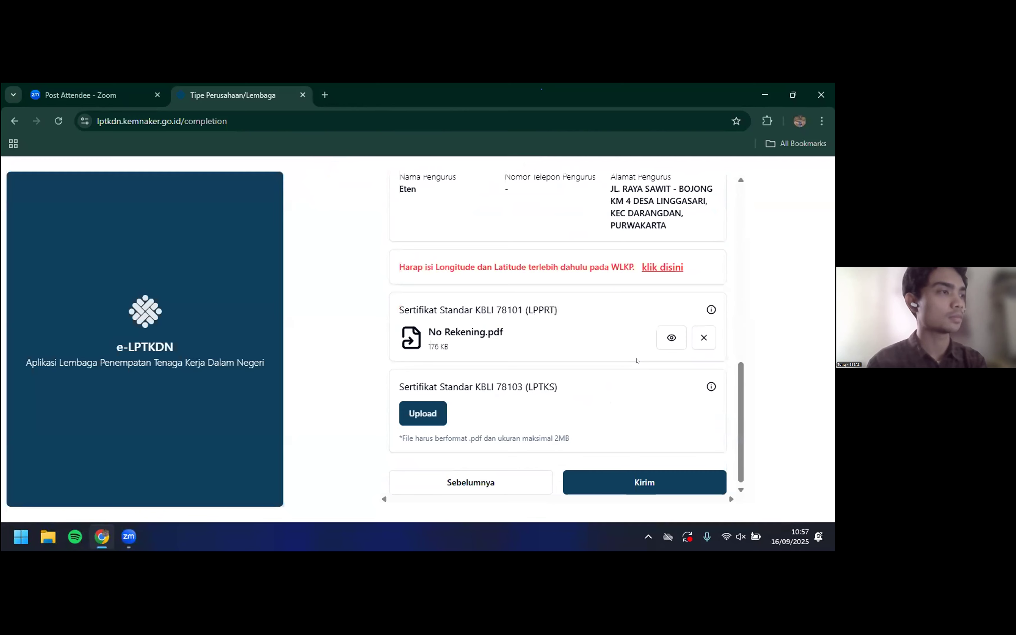
scroll(638, 361, up, 15)
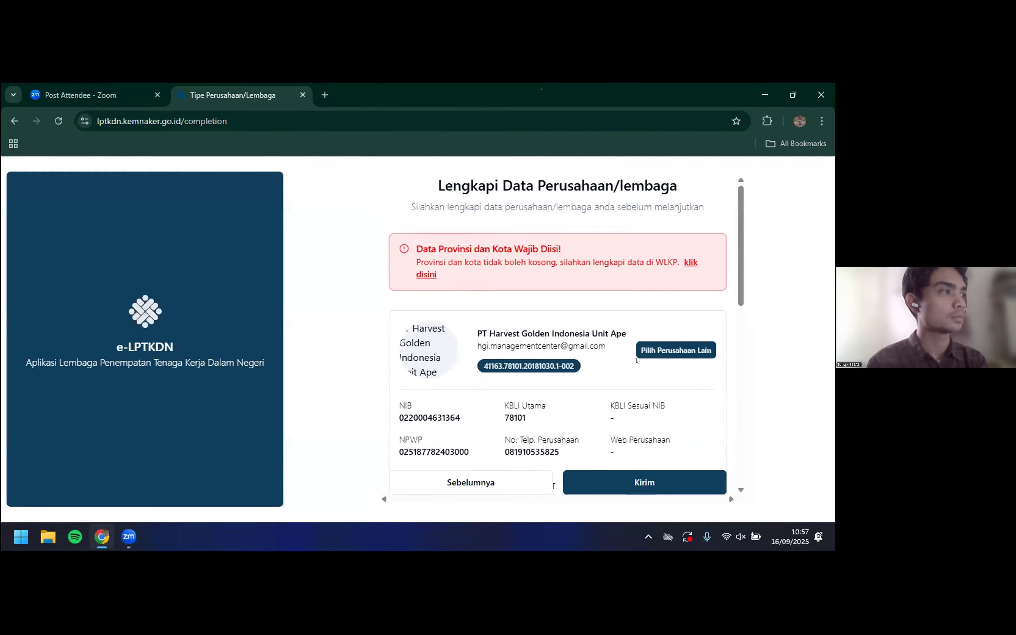
scroll(629, 418, down, 3)
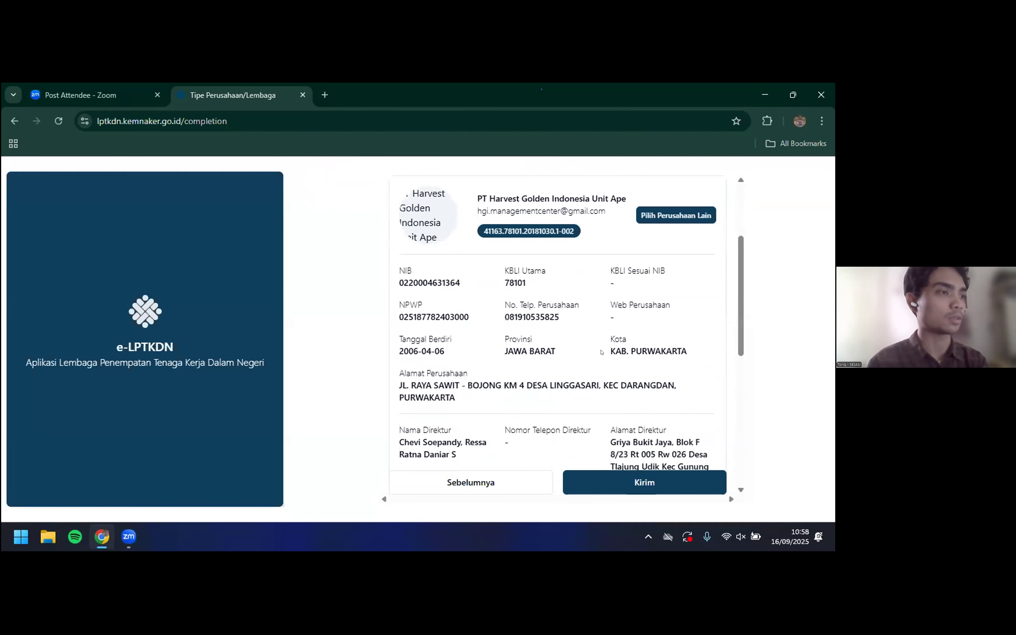
scroll(637, 342, up, 3)
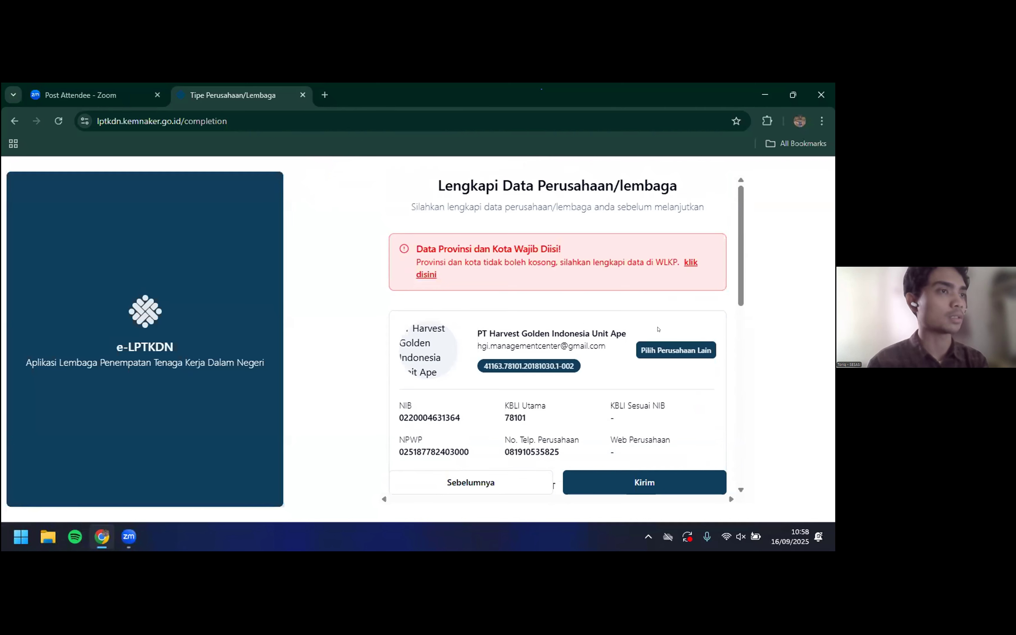
scroll(659, 329, down, 10)
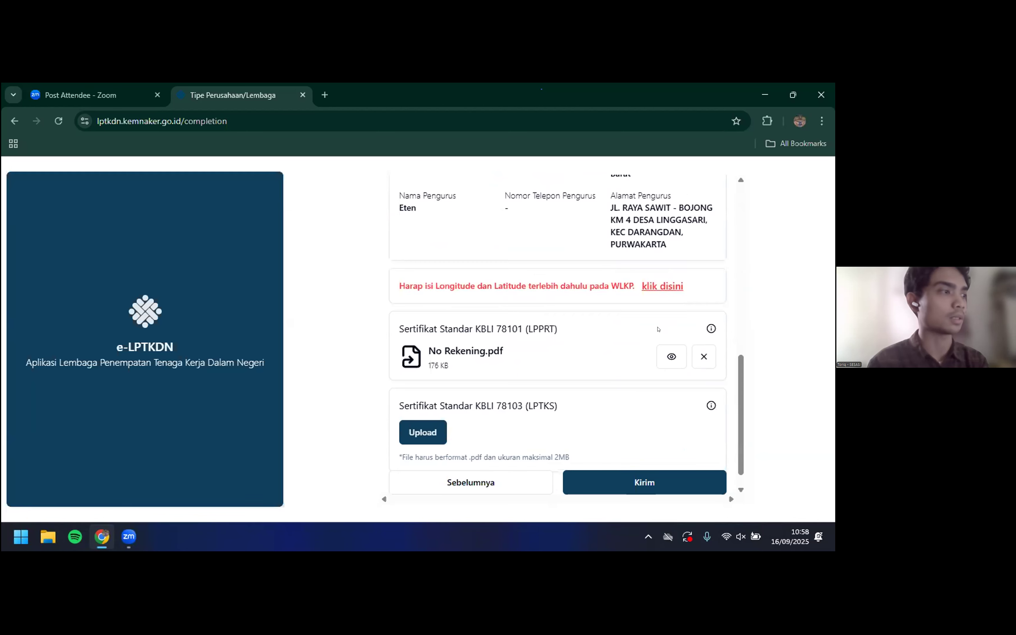
scroll(658, 330, down, 1)
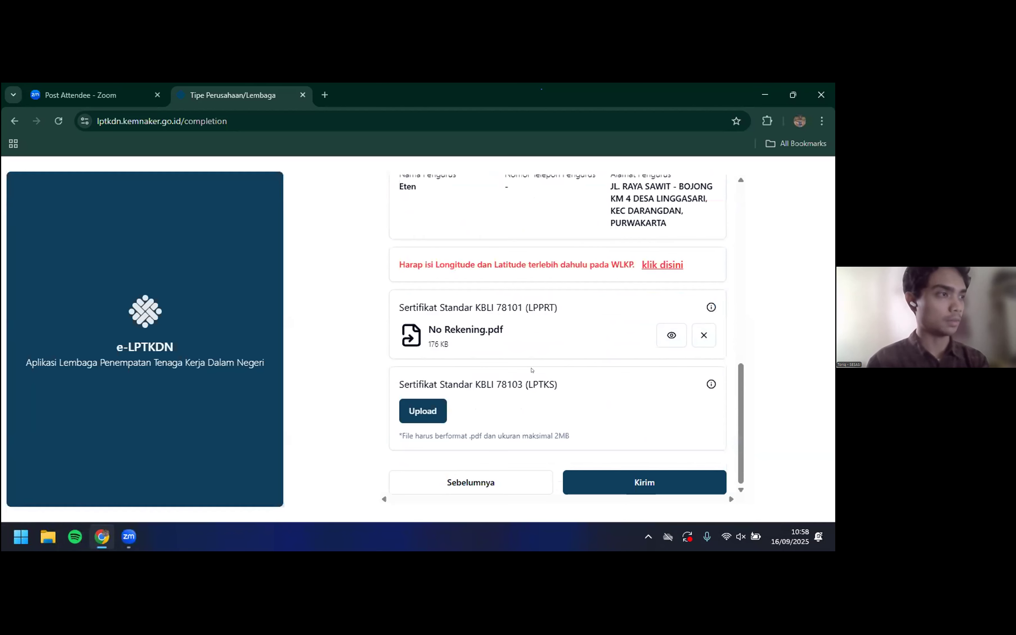
scroll(571, 371, up, 1)
scroll(571, 371, up, 5)
scroll(588, 381, down, 5)
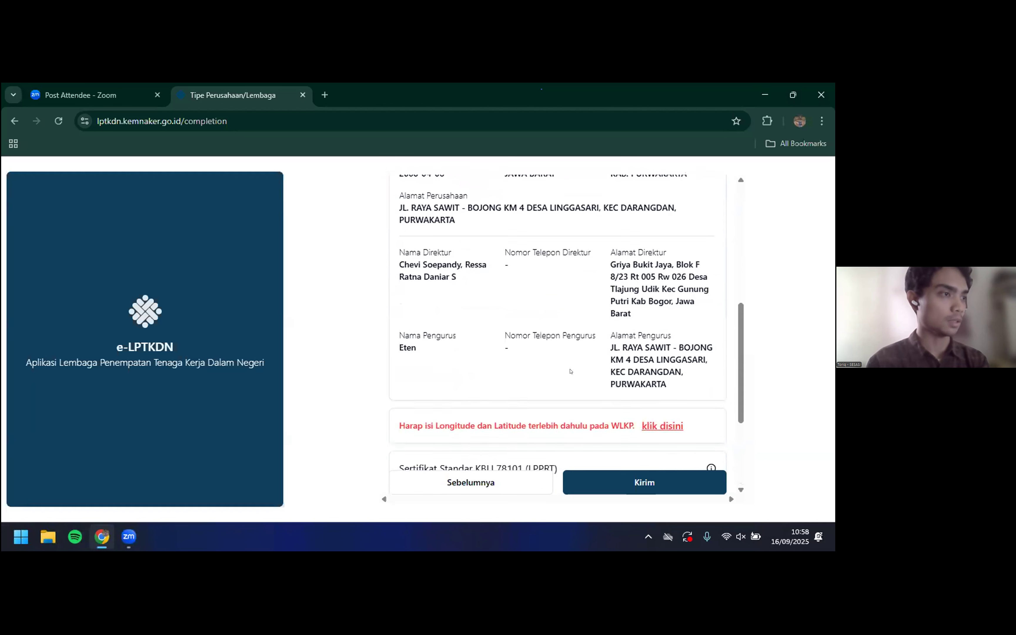
click(640, 471)
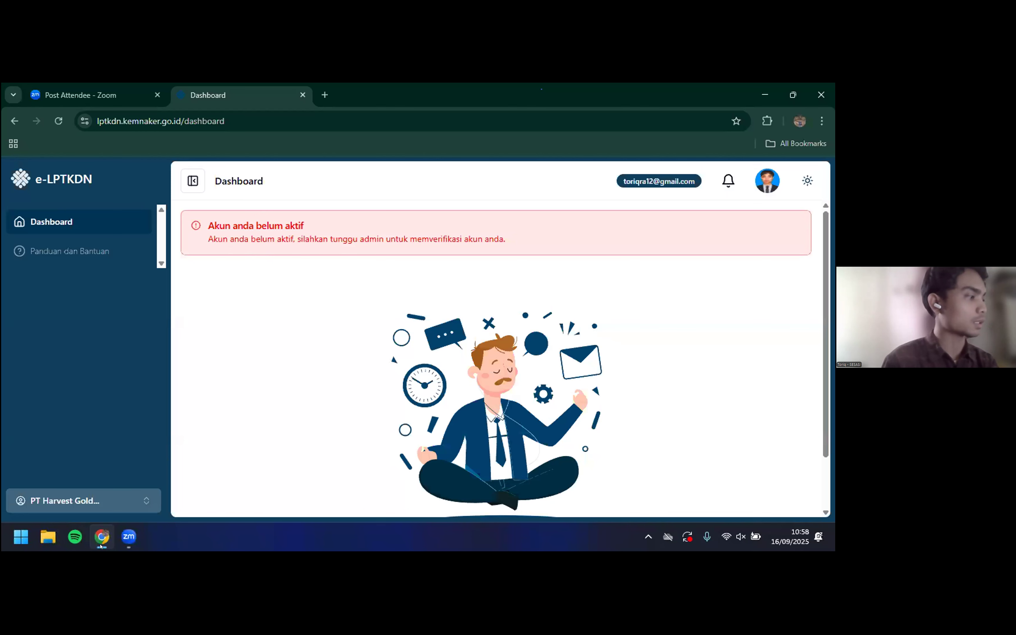
Open Chrome's three-dot menu from the 'Akun anda belum aktif' dashboard.
click(822, 121)
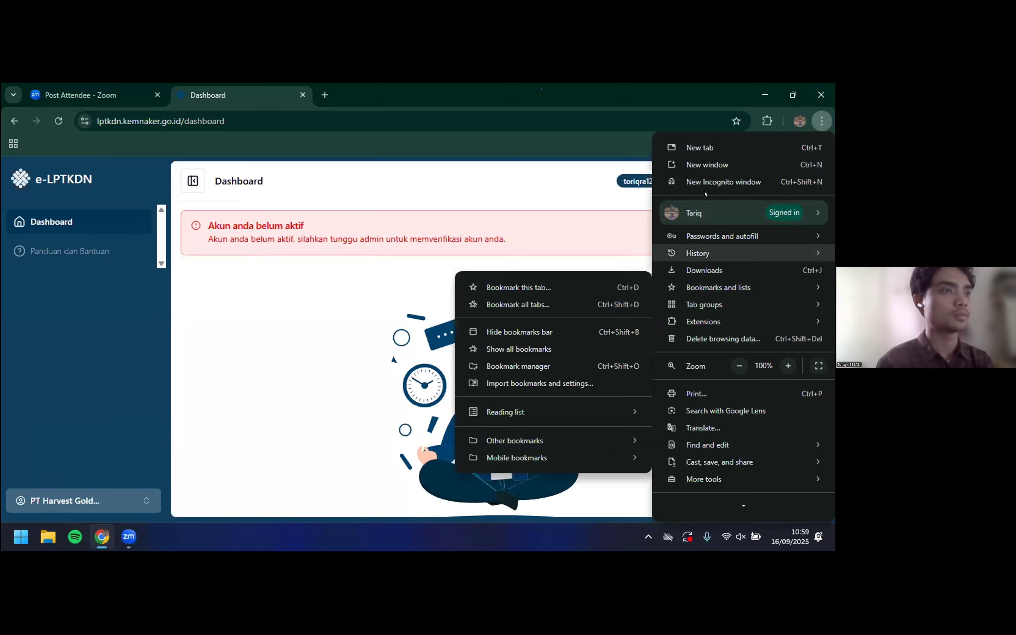
In a new incognito window, go to the lptkdn.kemnaker.go.id/auth/admin login page.
click(704, 181)
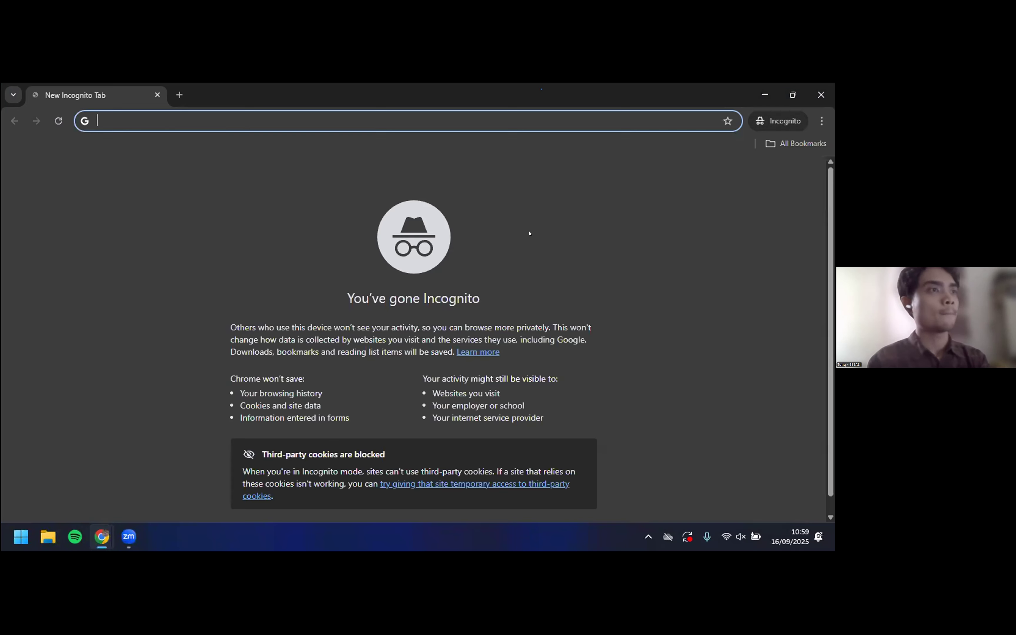
text(lptkdn.kemnaker.go.id)
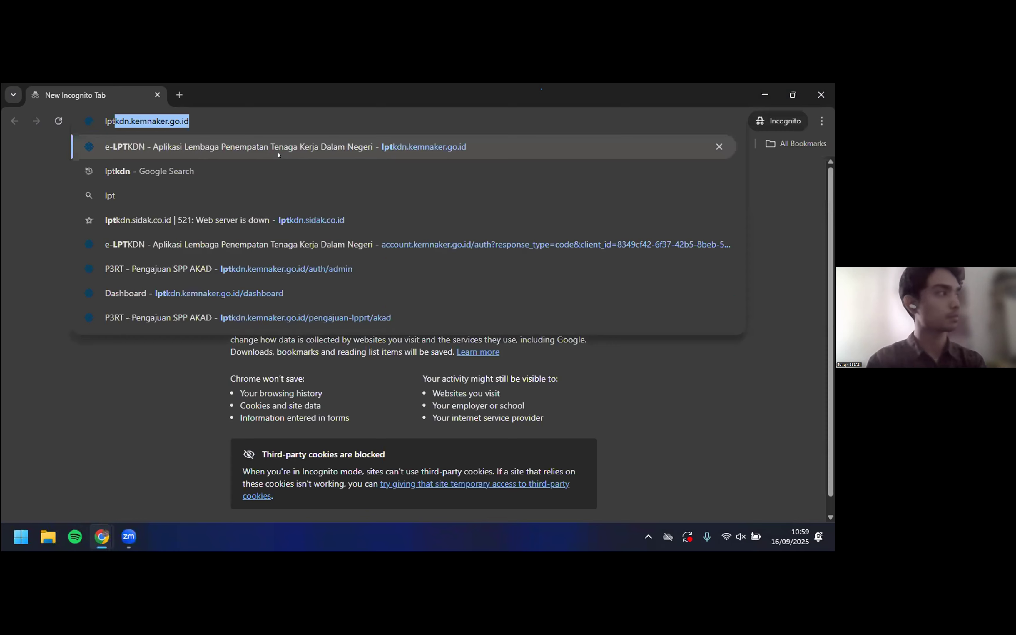
key(Return)
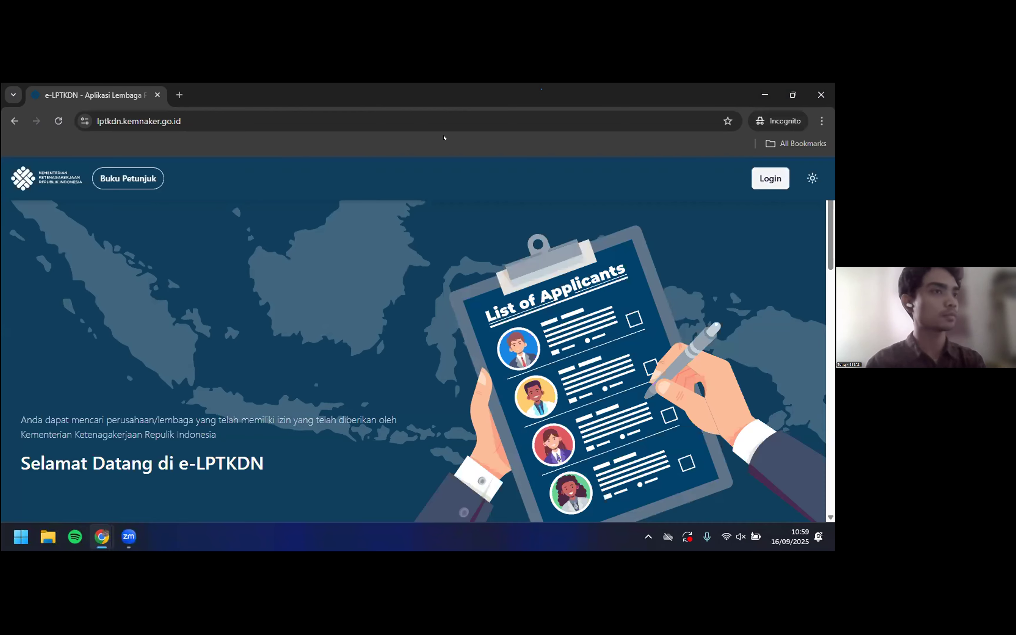
click(417, 117)
click(417, 116)
text(a)
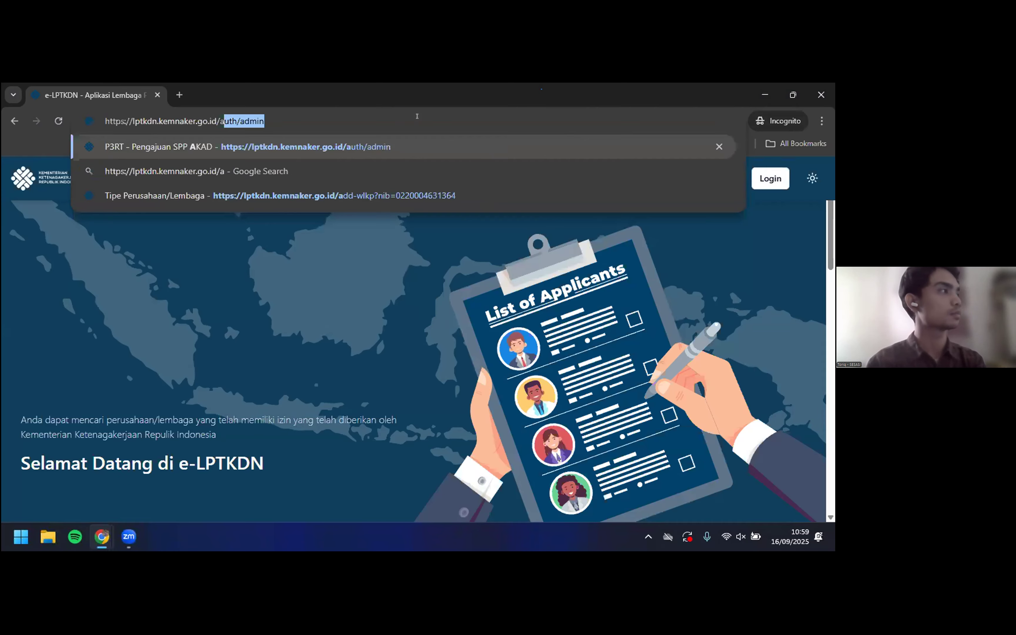
key(Return)
Log in with the central admin e-mail from autofill and the admin password.
click(447, 312)
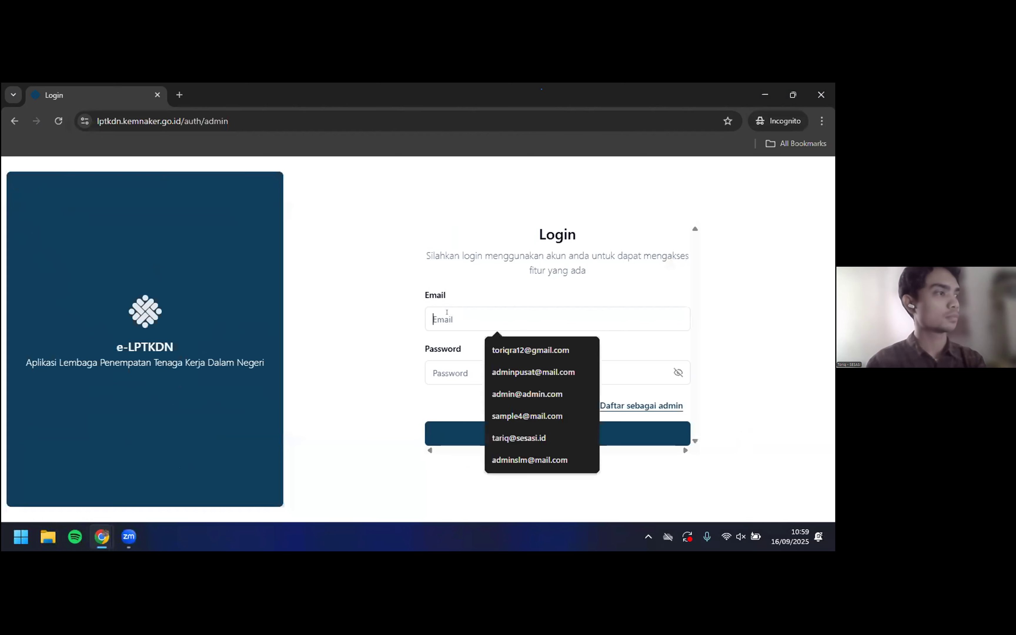
text(tori)
key(Down)
key(Up)
key(BackSpace)
key(BackSpace)
key(BackSpace)
key(BackSpace)
text(adm)
key(Up)
key(Down)
key(Tab)
text(********)
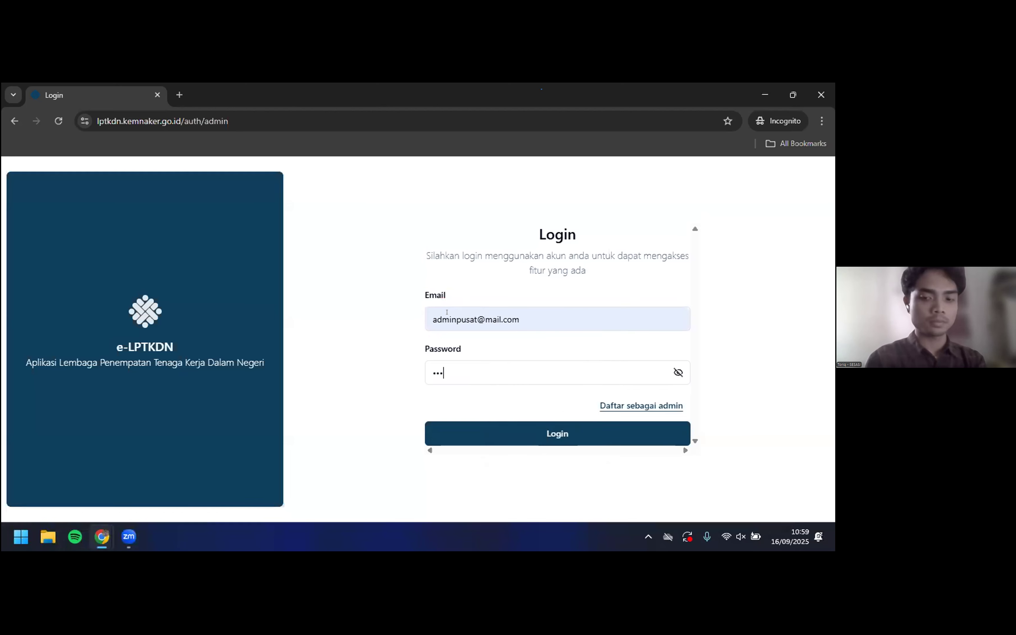
key(Return)
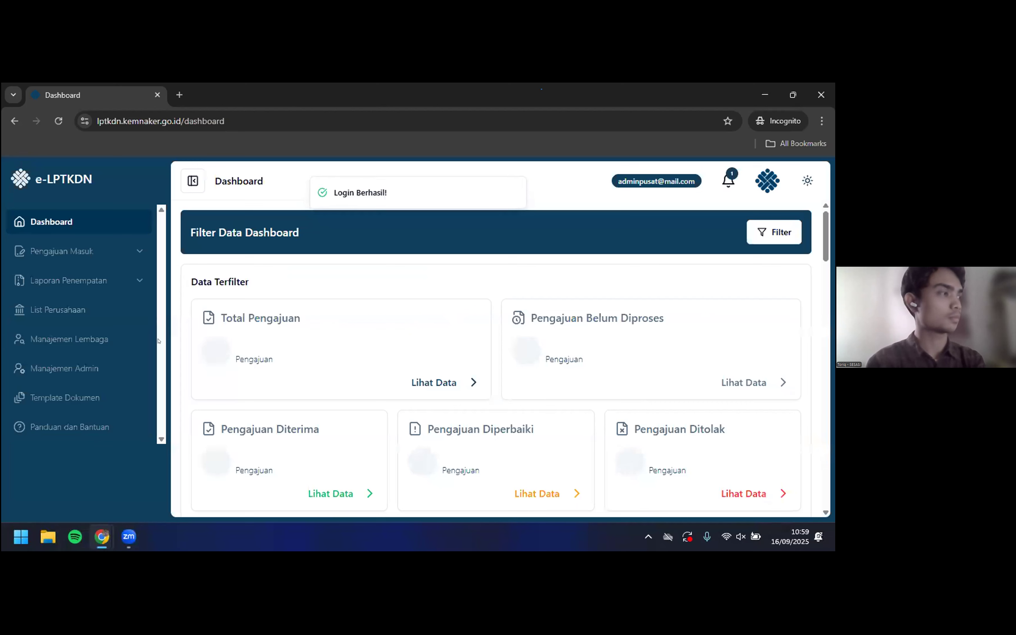
Open the full registration details of PT Harvest Golden Indonesia Unit Ape in Manajemen Lembaga.
click(105, 341)
scroll(482, 400, down, 3)
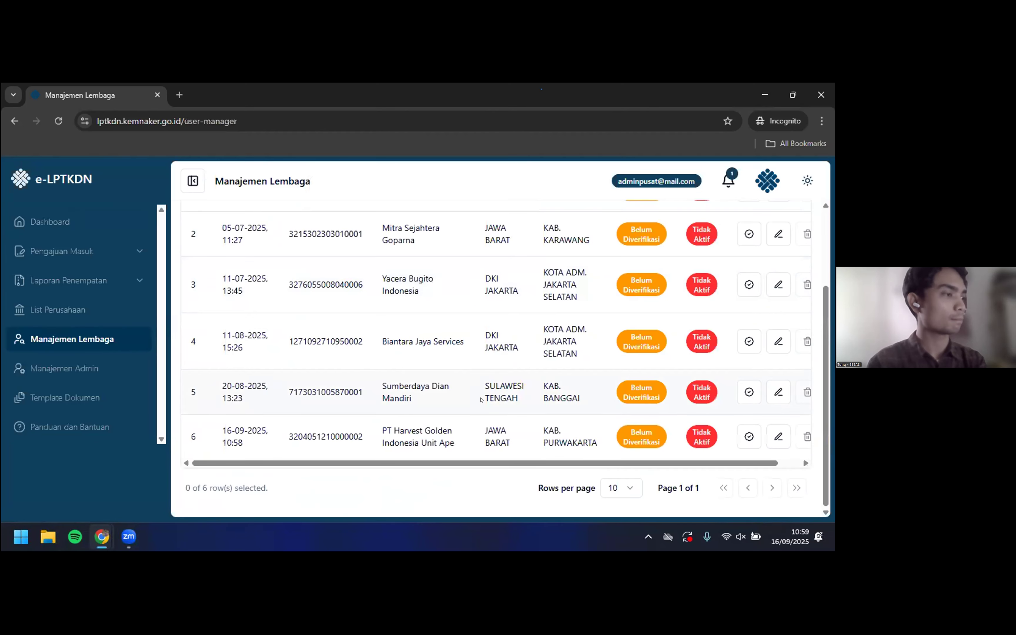
click(749, 436)
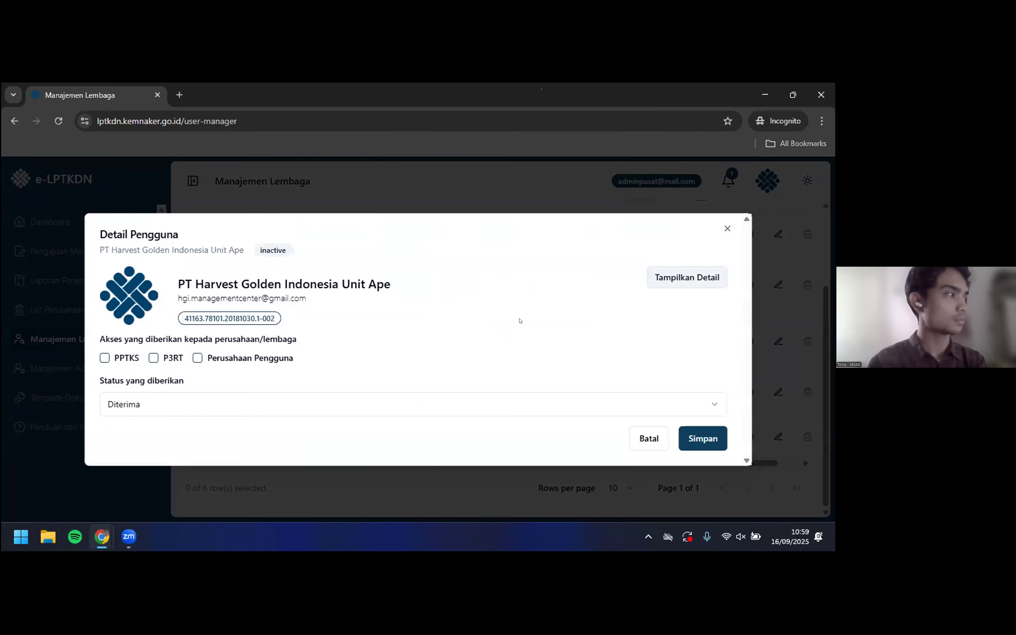
click(658, 282)
Tick P3RT access, save it, and switch back to the company's dashboard window.
scroll(480, 333, down, 3)
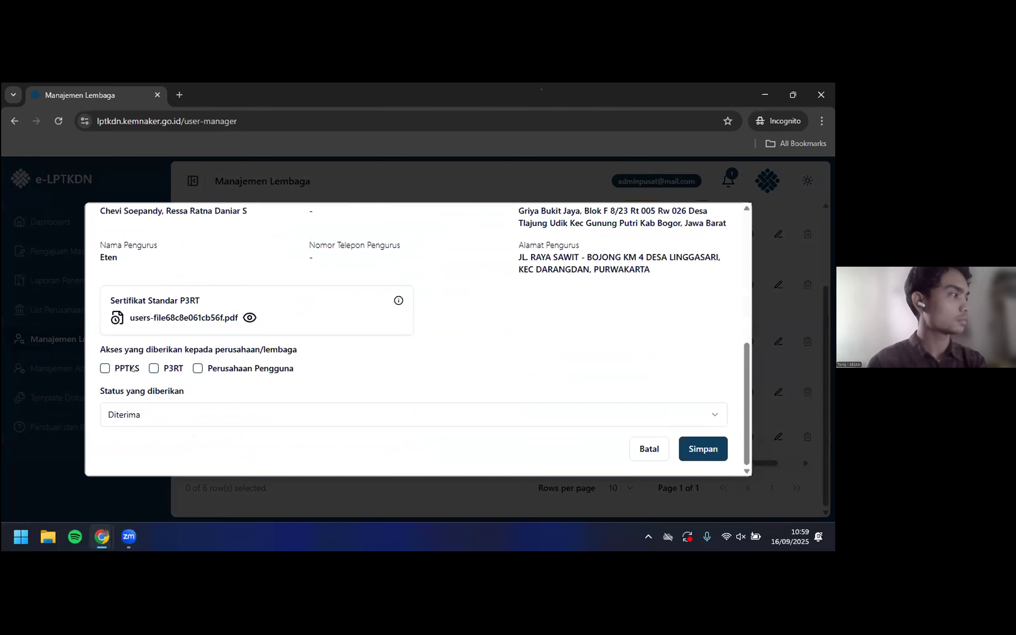
click(154, 368)
click(702, 448)
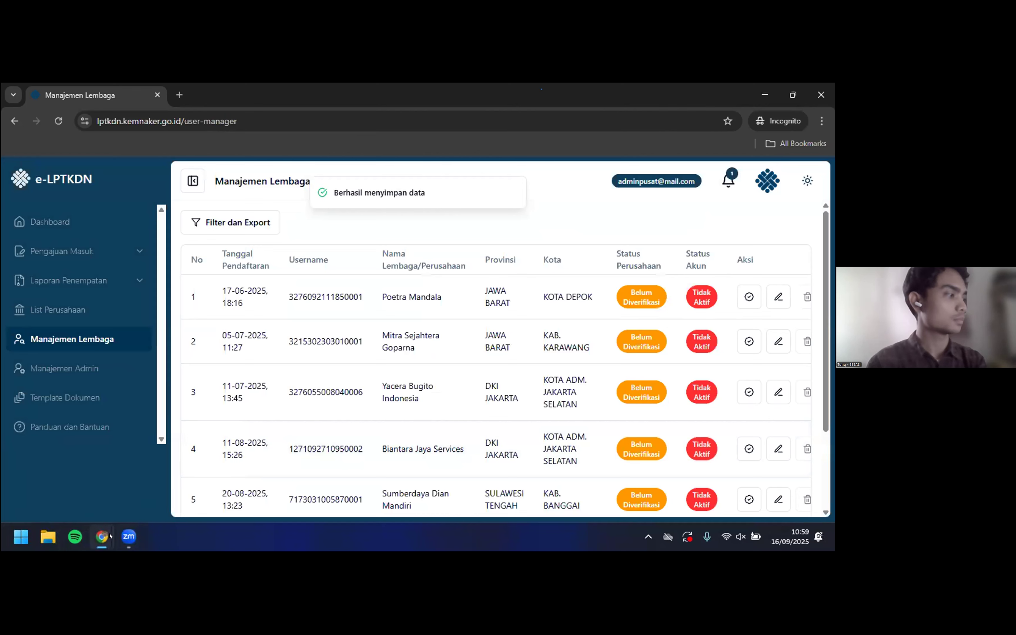
mouse_move(110, 536)
click(67, 474)
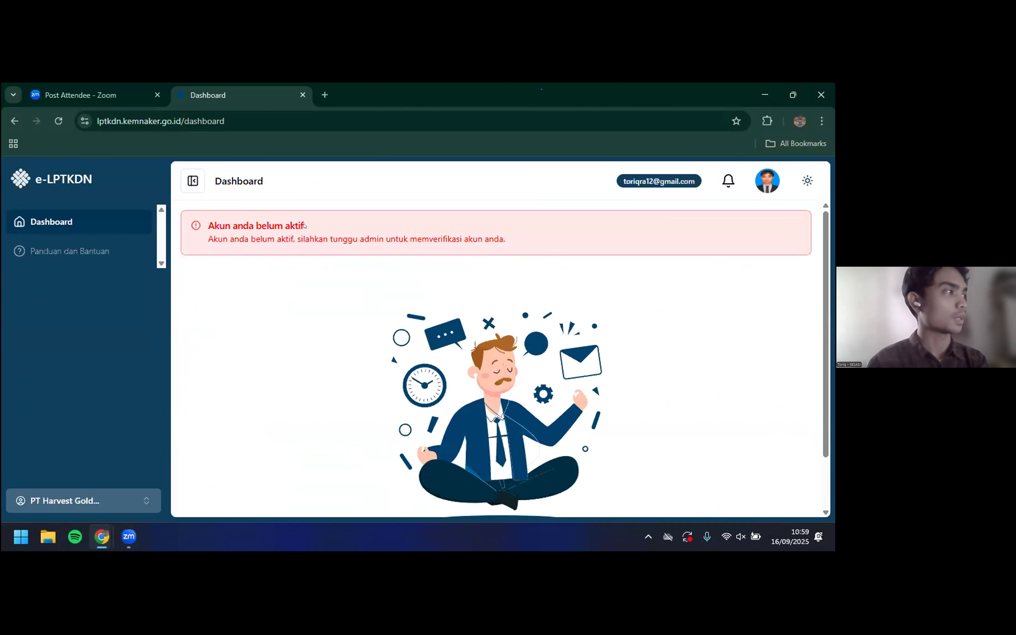
Reload the company dashboard and expand the newly available P3RT sidebar menu.
click(59, 122)
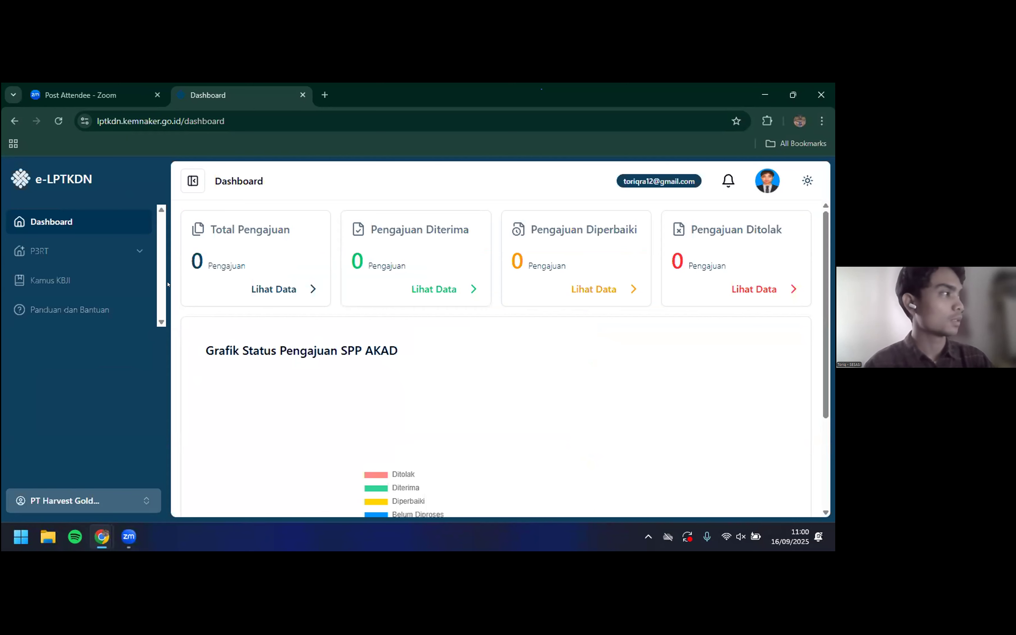
click(130, 252)
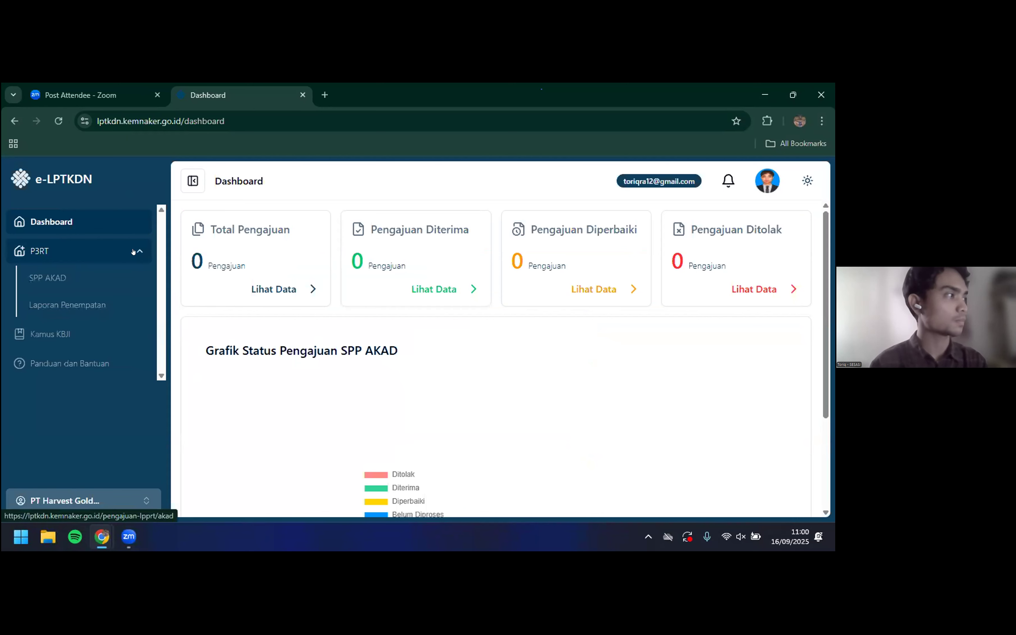
click(134, 252)
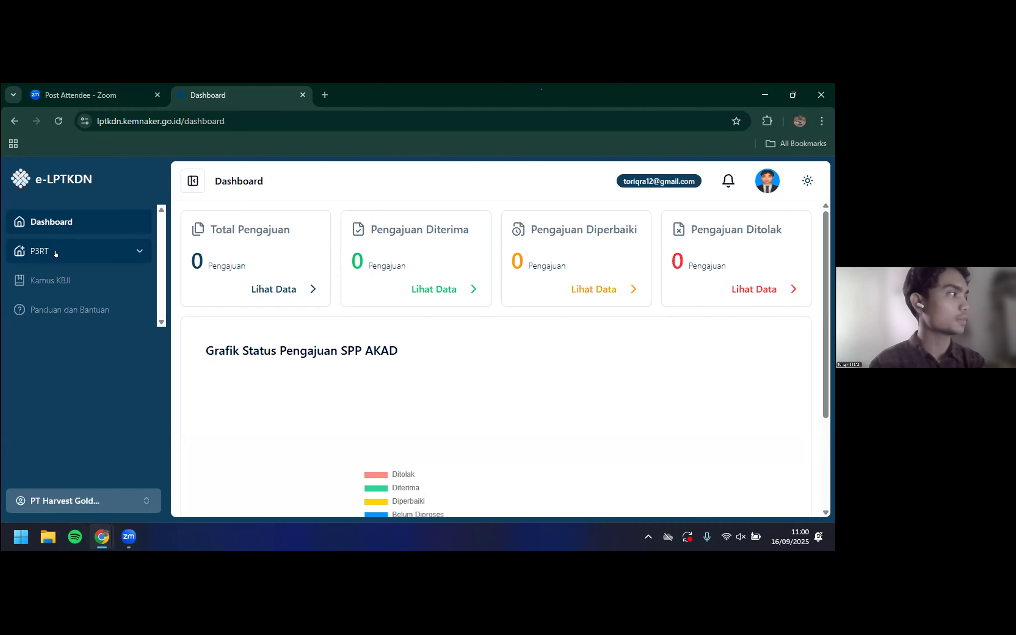
click(134, 252)
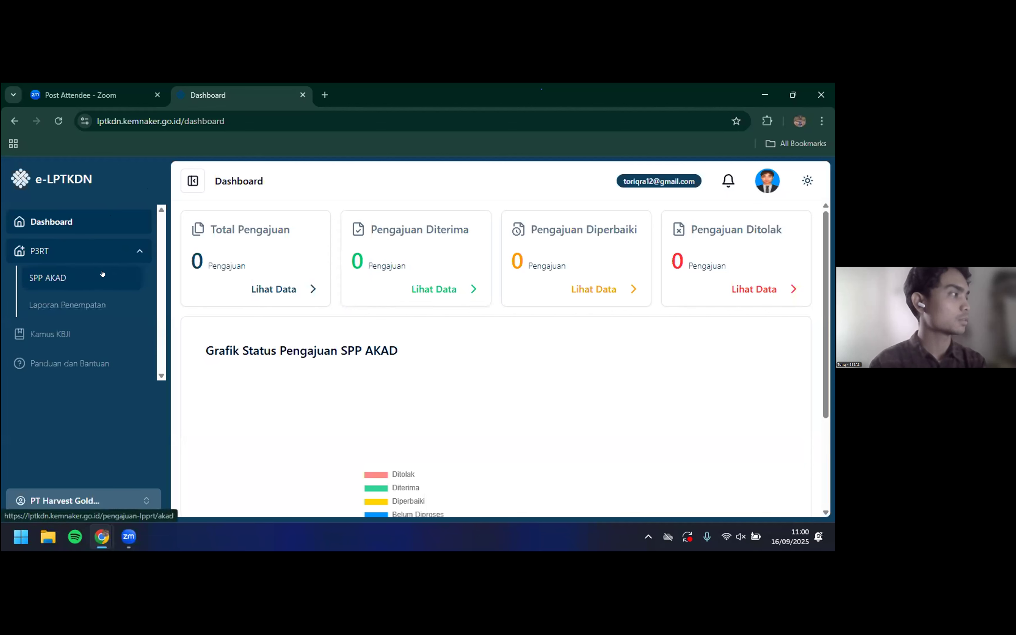
Go to P3RT > SPP AKAD, start Tambah Pengajuan Baru, and scroll through the empty form.
click(33, 275)
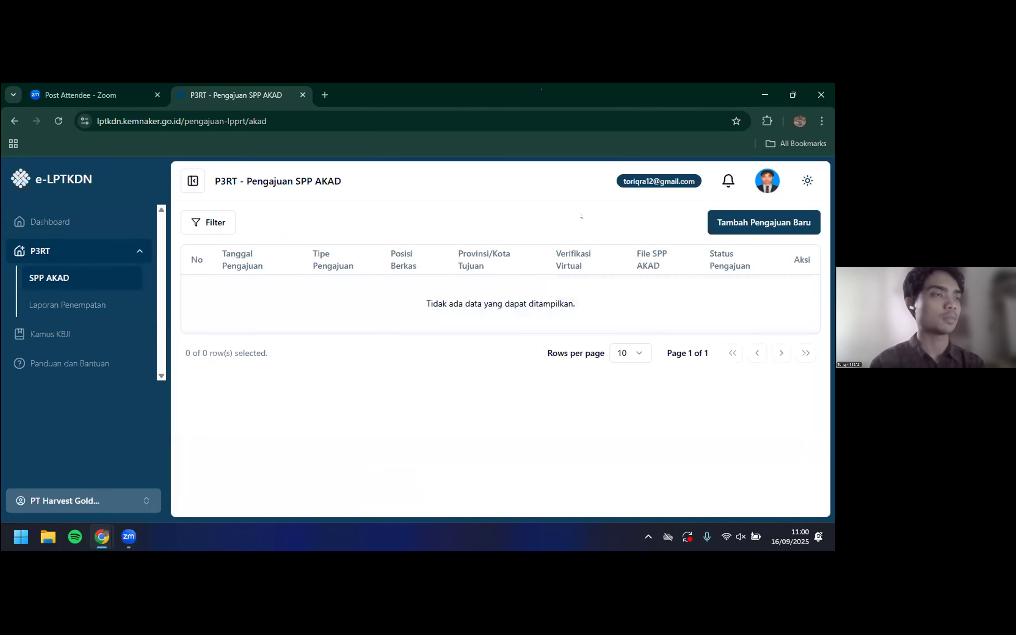
click(739, 225)
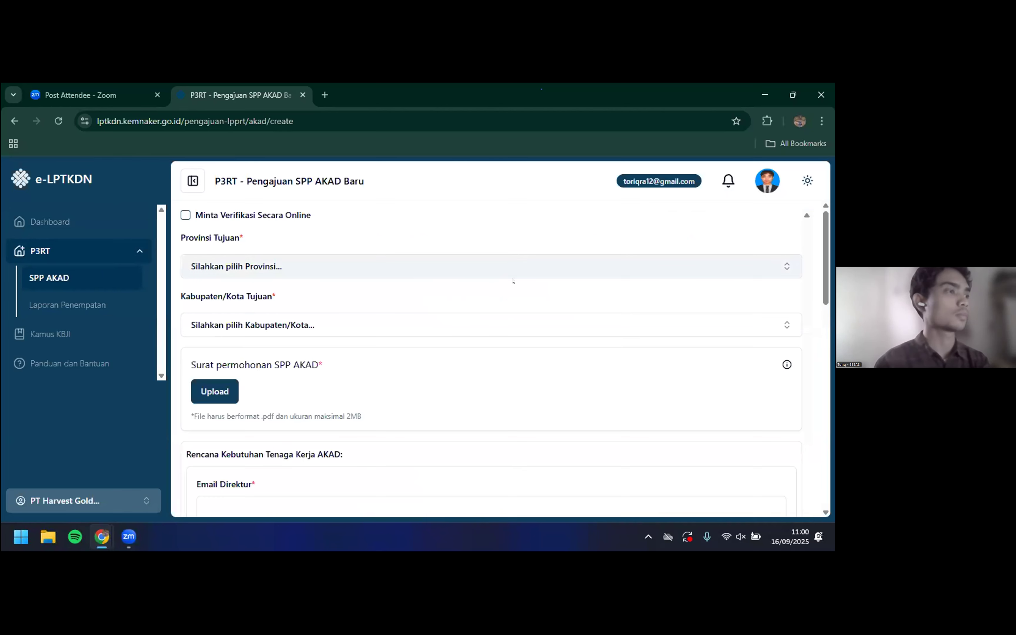
scroll(482, 340, down, 5)
scroll(482, 340, down, 8)
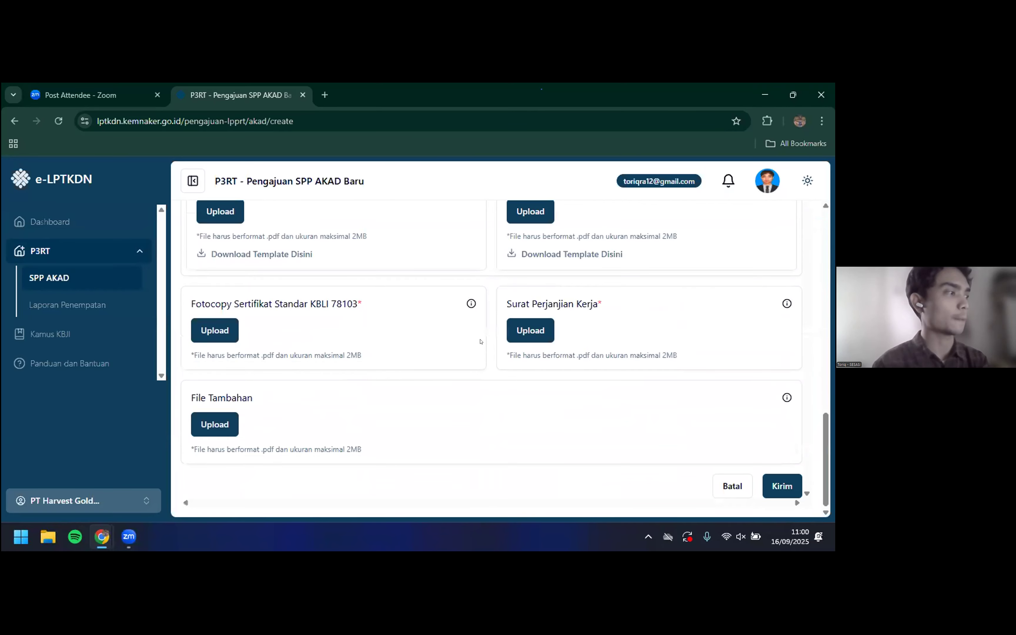
scroll(481, 341, up, 8)
scroll(481, 342, up, 3)
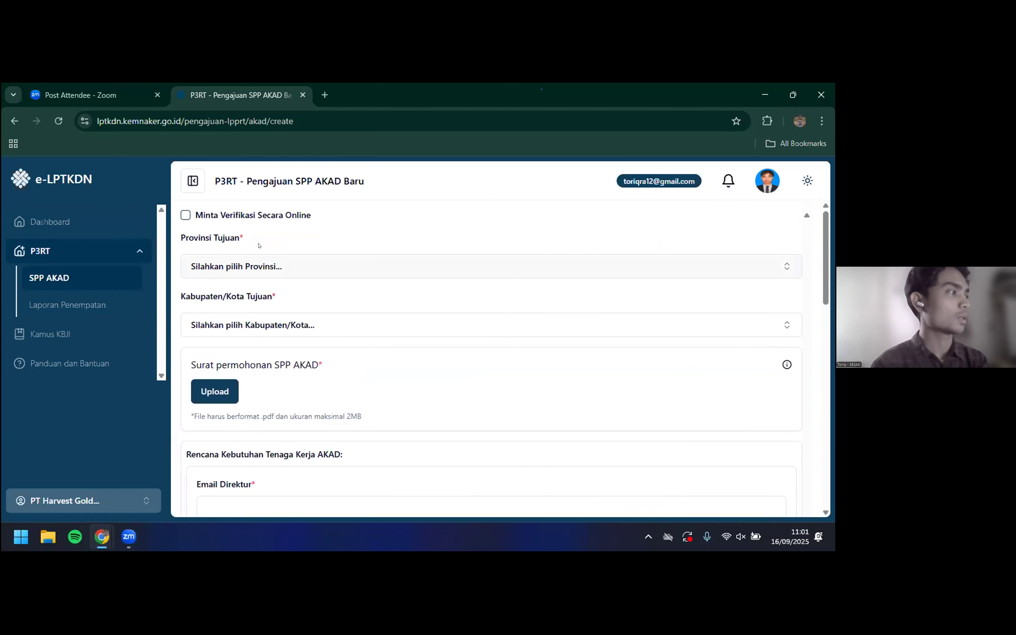
Set Provinsi Tujuan to PAPUA PEGUNUNGAN via a 'pap' search, and Kabupaten/Kota Tujuan to KAB. YAHUKIMO.
click(277, 273)
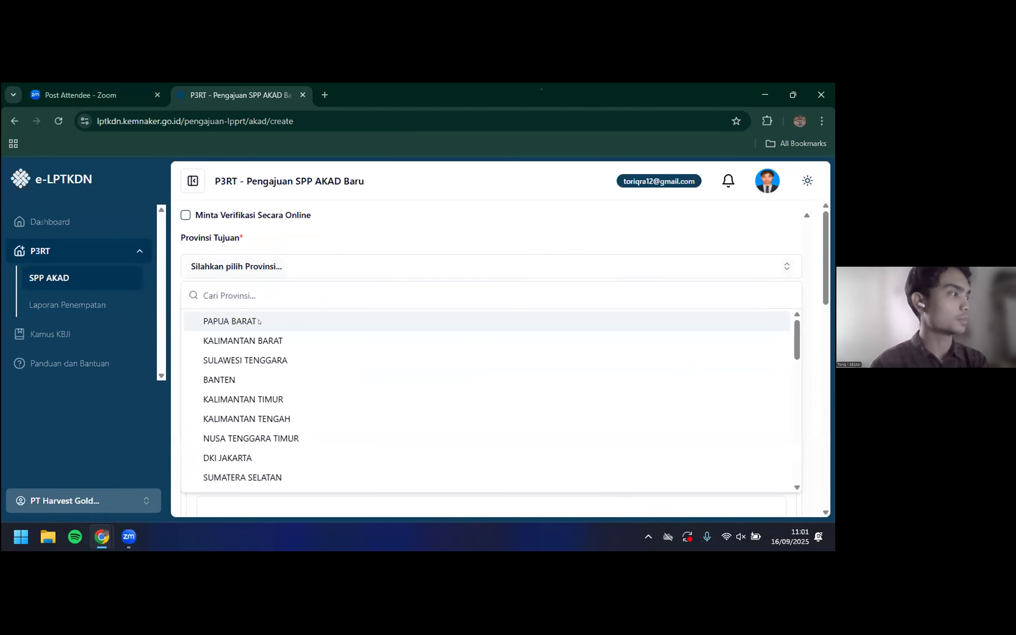
text(pap)
key(Down)
key(Down)
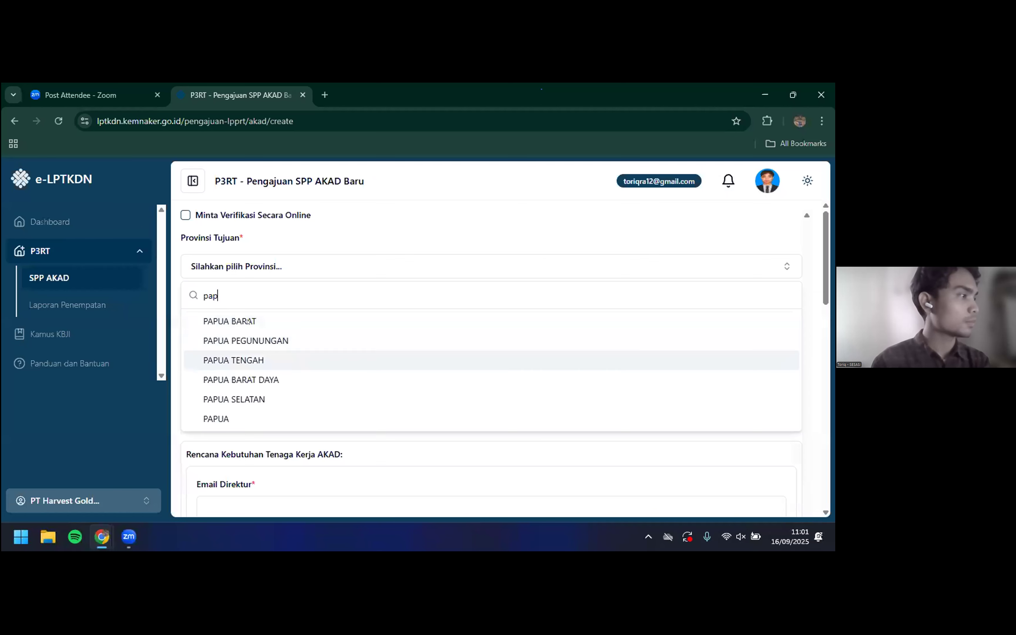
key(Up)
key(Return)
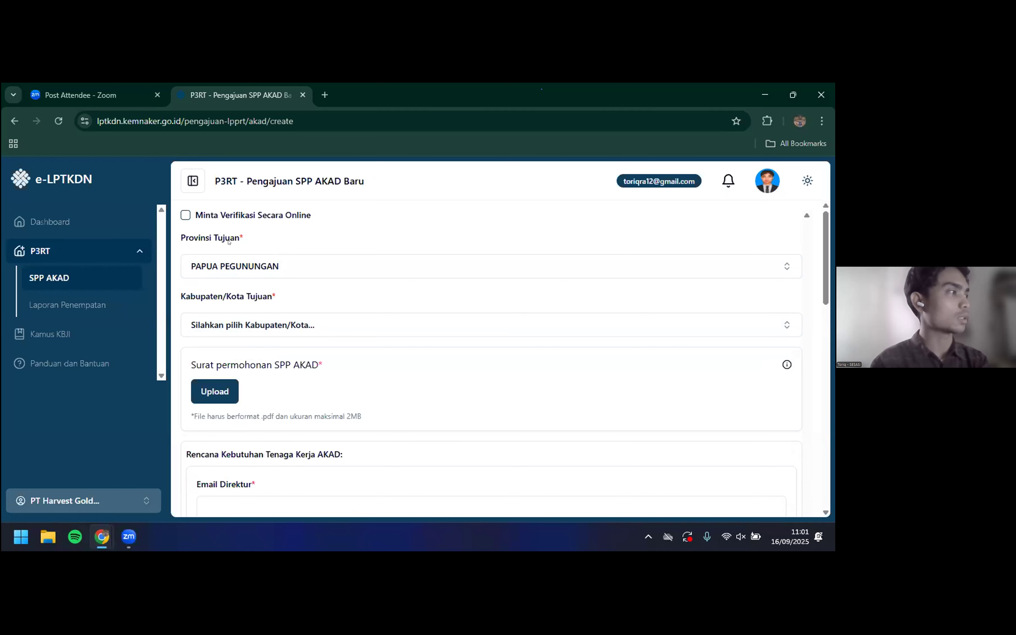
click(229, 331)
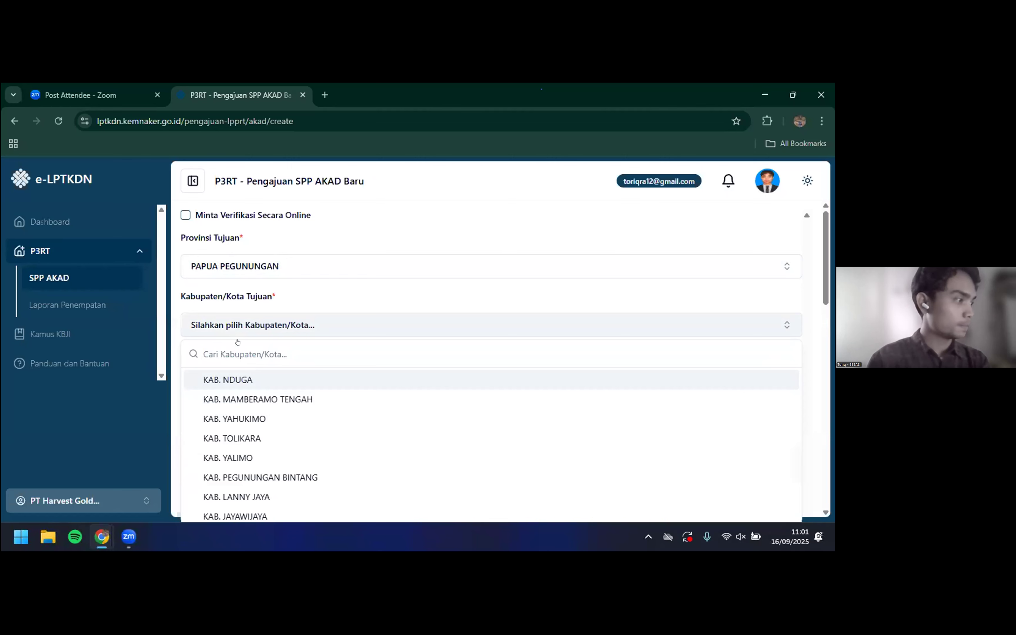
click(268, 418)
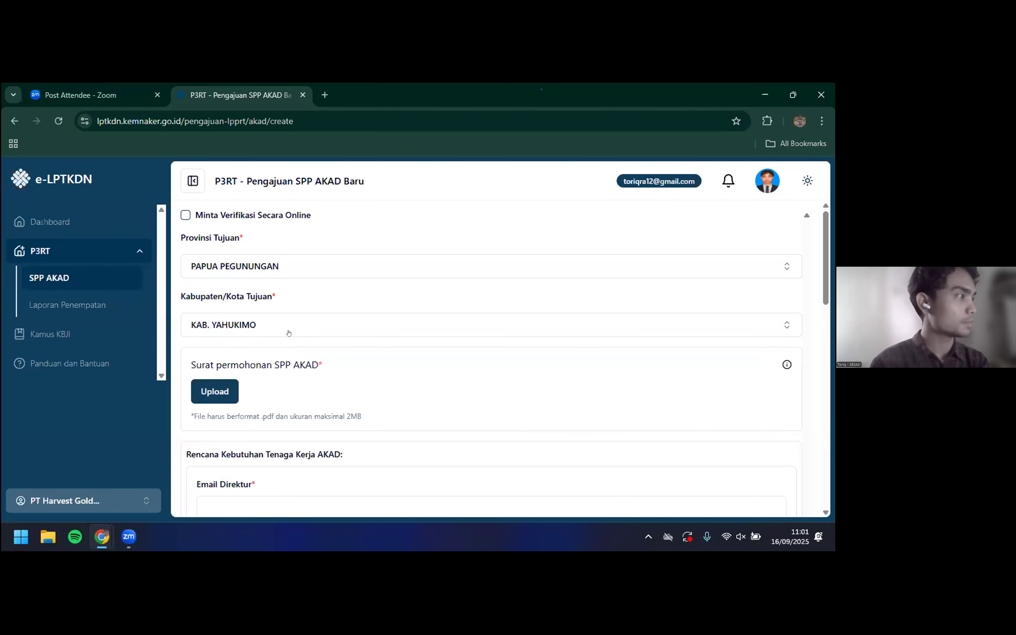
scroll(288, 323, down, 1)
scroll(288, 322, down, 1)
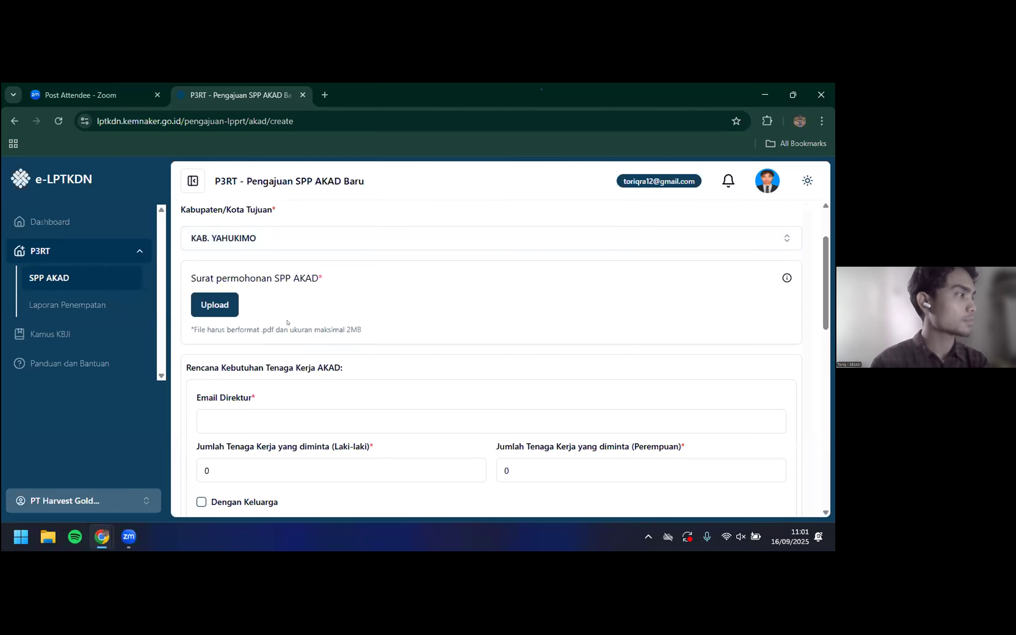
Upload No Rekening.pdf from Downloads as the Surat permohonan SPP AKAD.
click(221, 304)
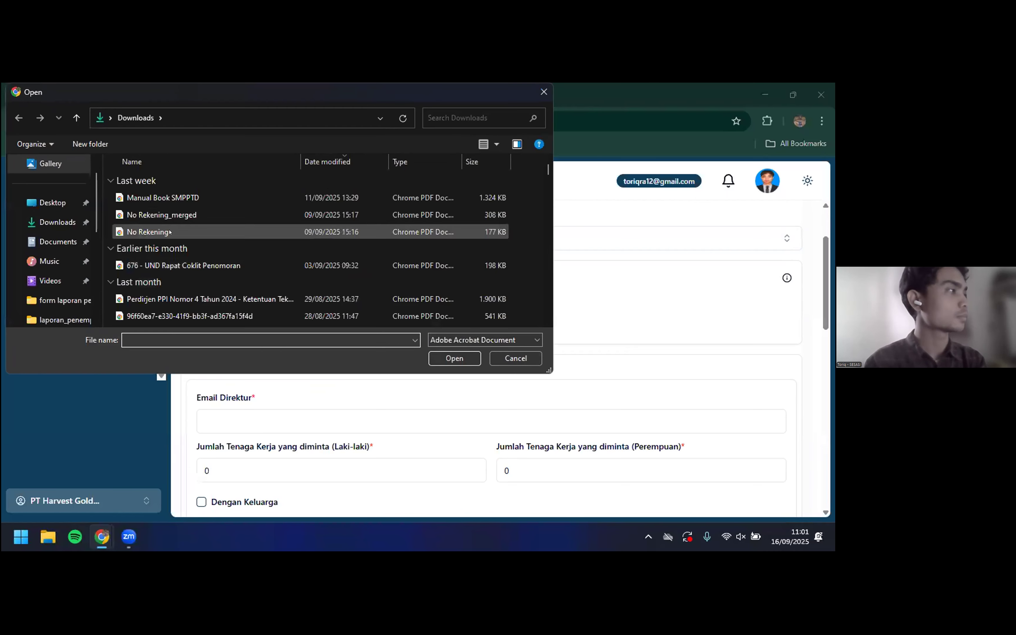
click(169, 231)
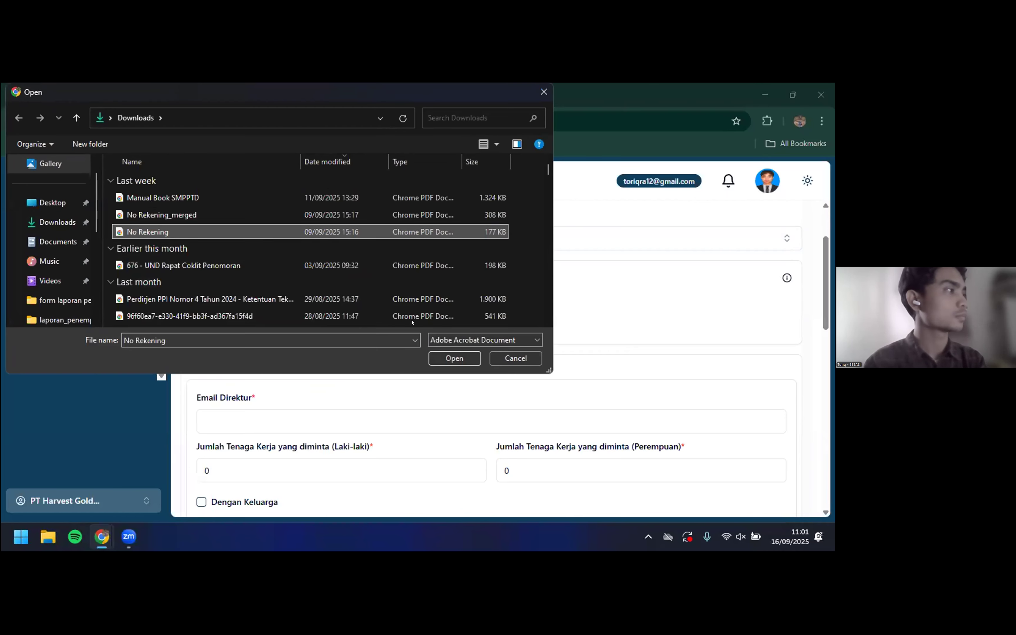
click(455, 358)
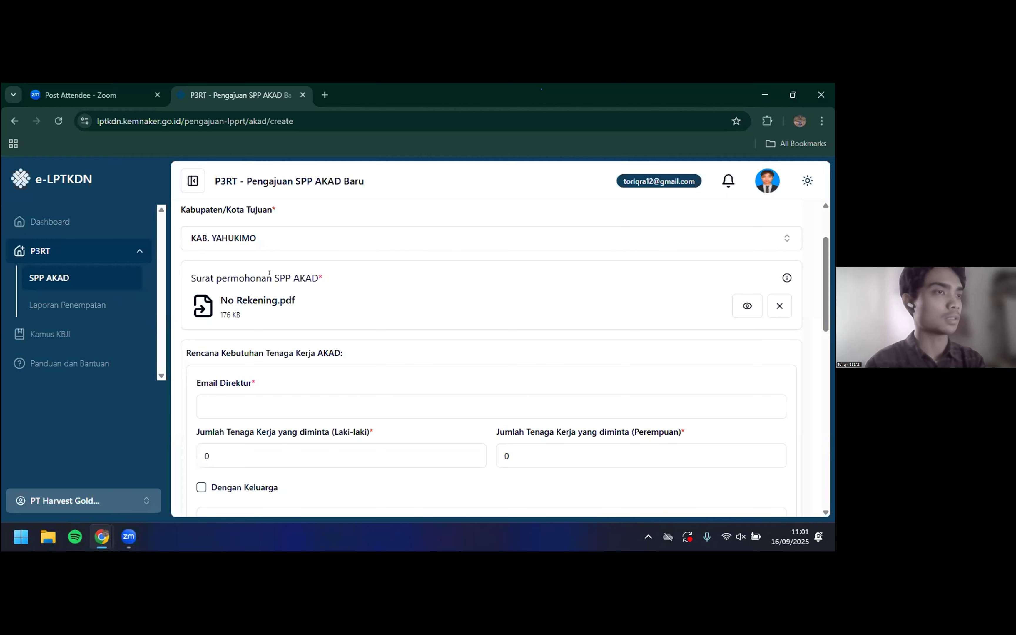
scroll(297, 310, down, 2)
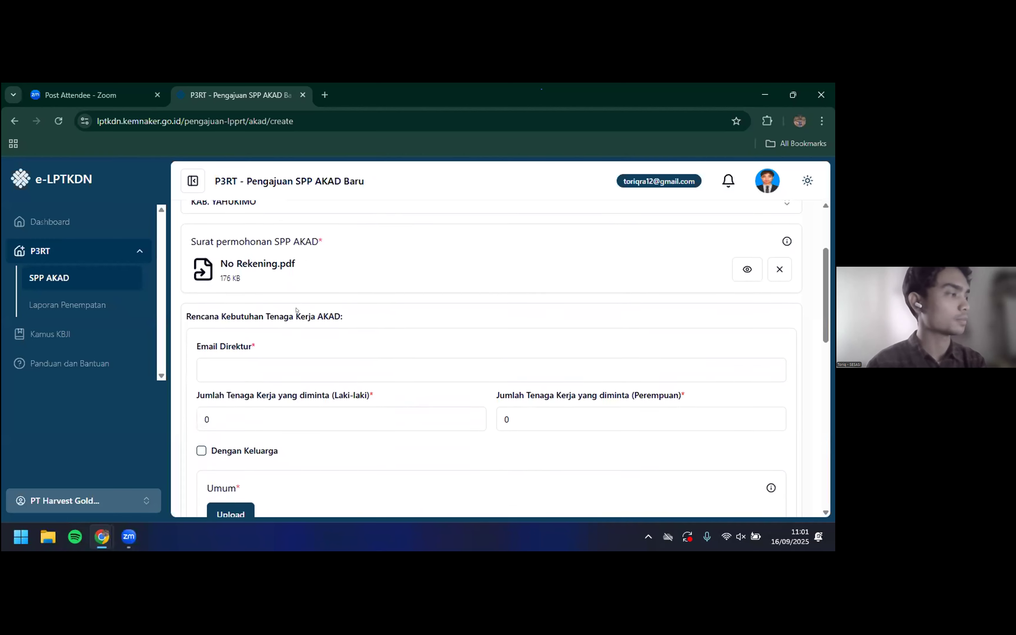
scroll(296, 310, up, 2)
scroll(297, 310, down, 3)
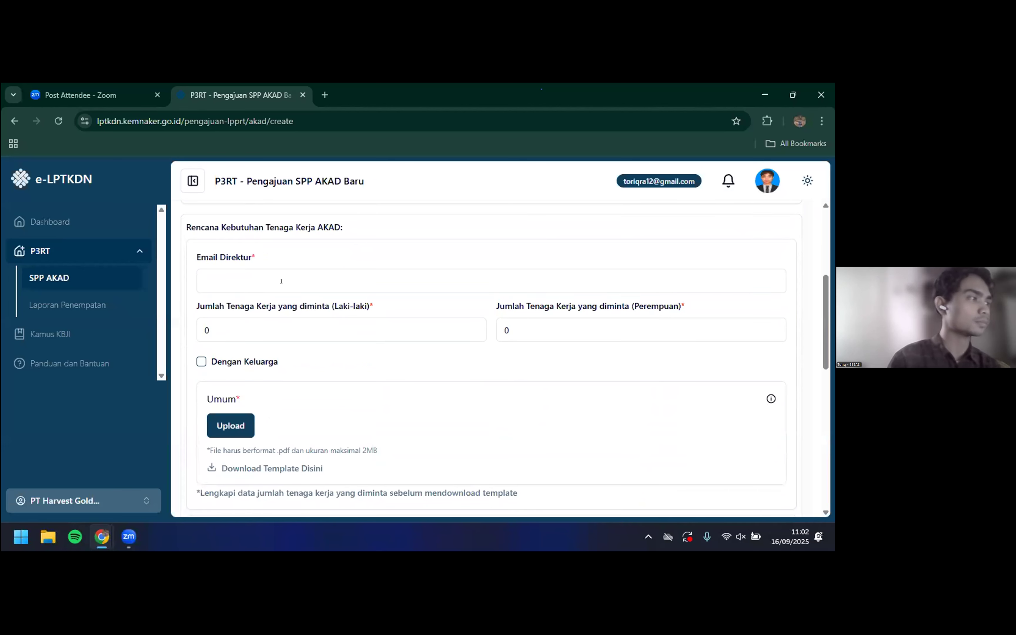
Fill Email Direktur with the suggested director's e-mail address.
scroll(281, 281, down, 1)
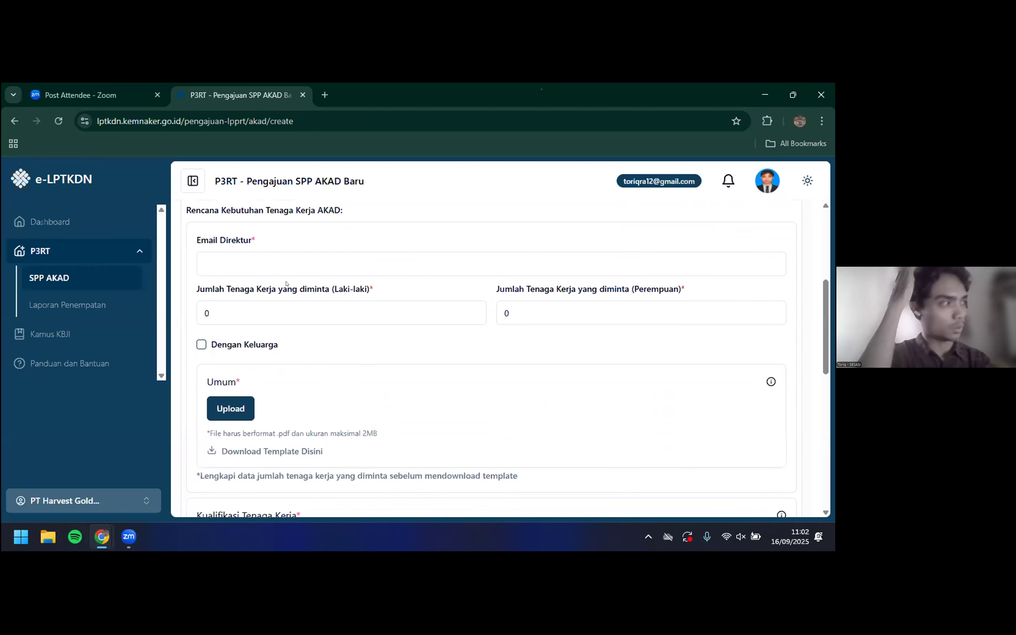
click(261, 264)
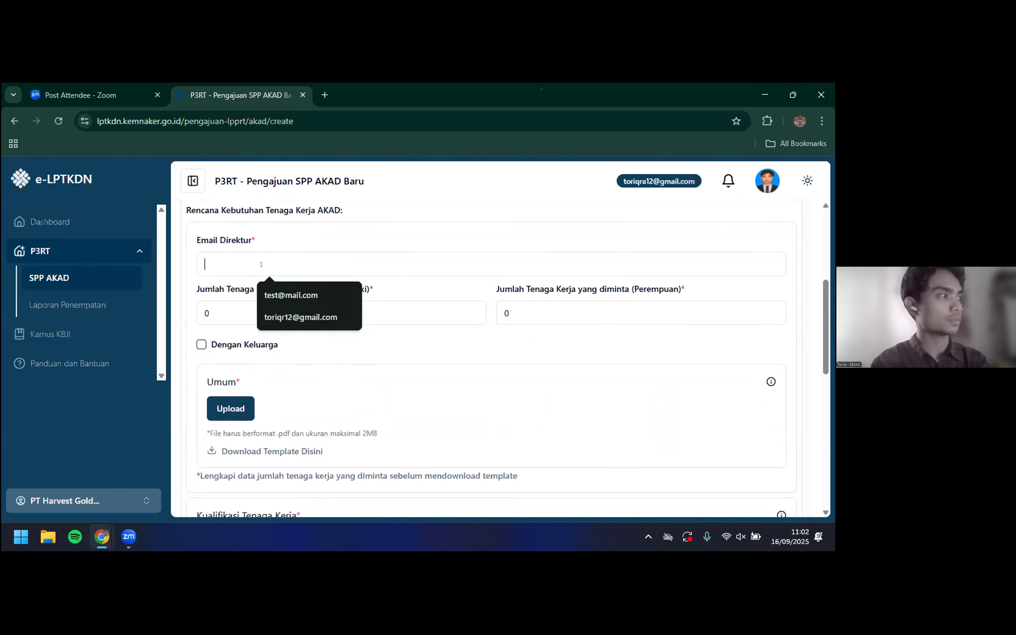
key(Down)
key(Return)
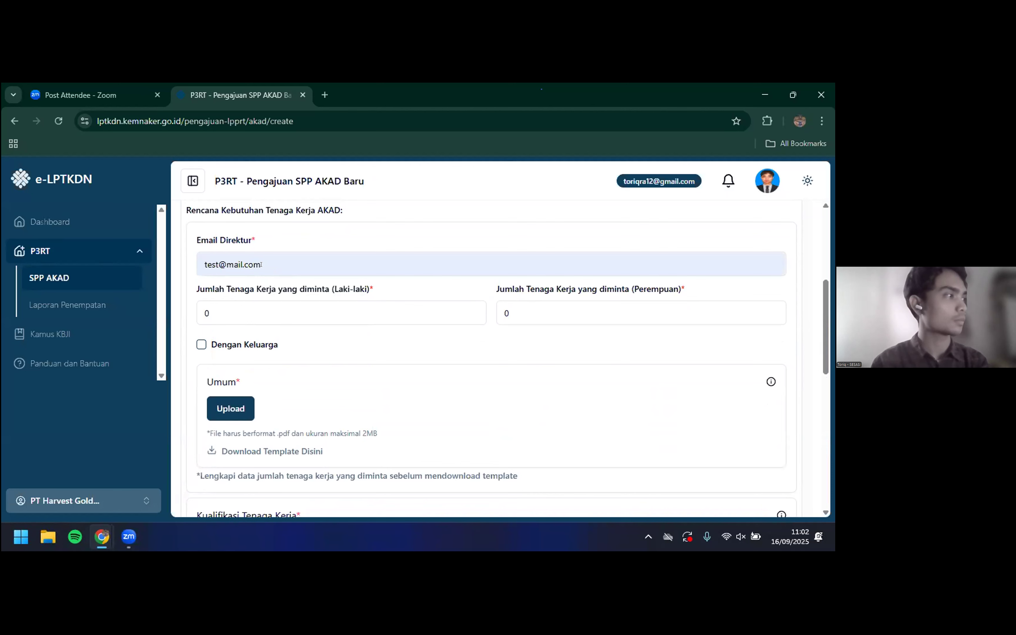
Replace the zero worker counts with 12 Laki-laki and 24 Perempuan.
click(262, 302)
drag(262, 302, 161, 310)
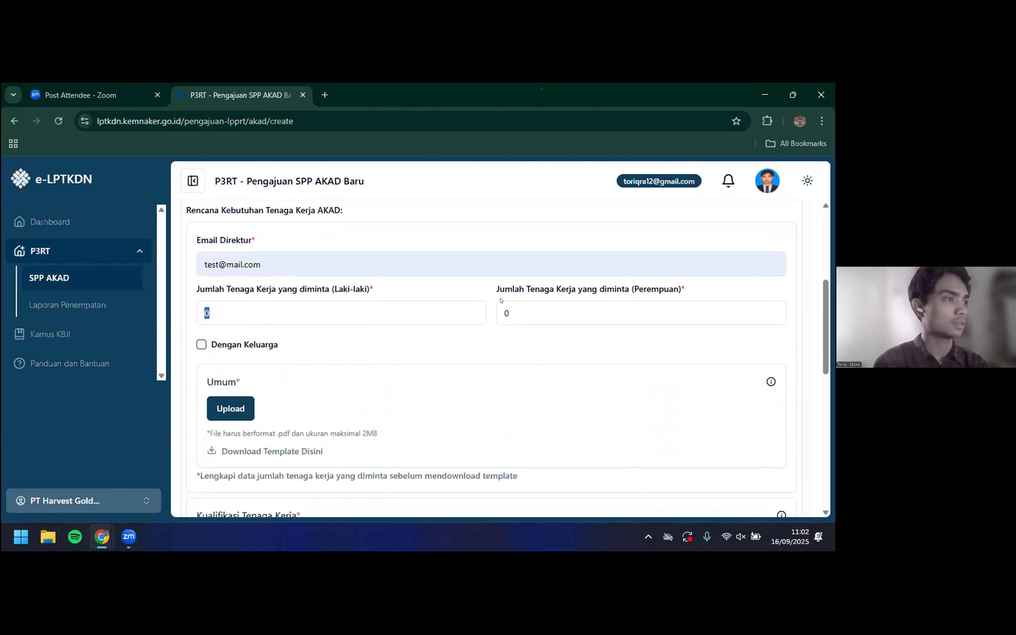
click(524, 303)
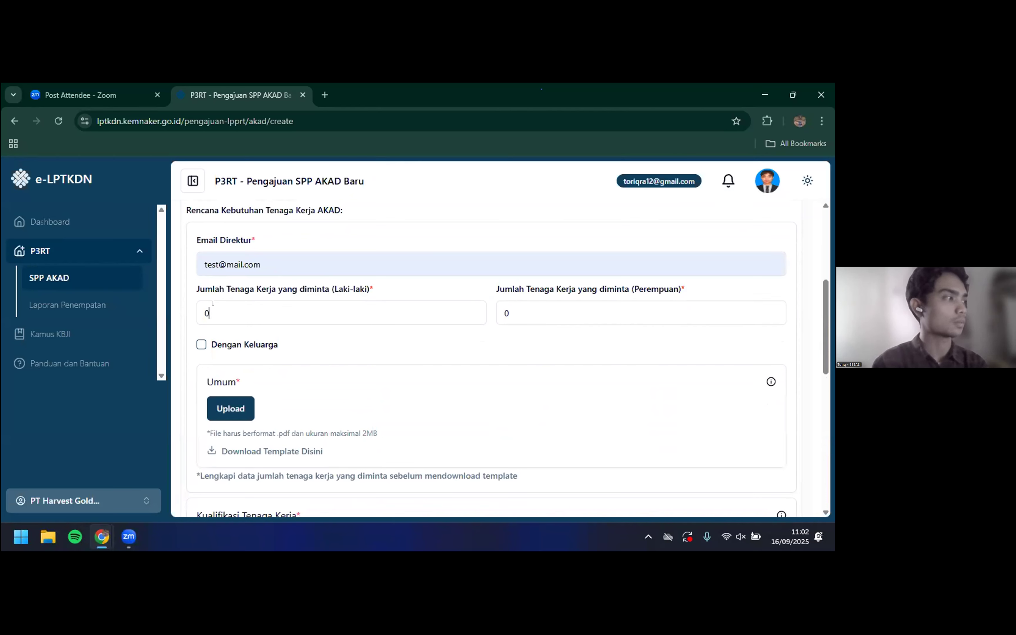
key(BackSpace)
text(12)
key(Tab)
text(24)
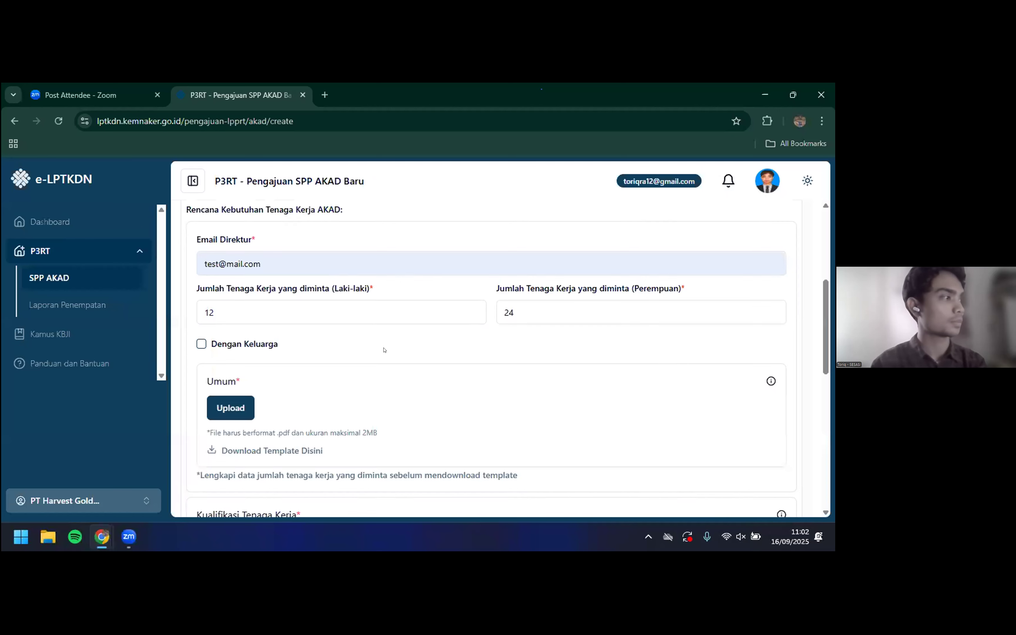
Switch Dengan Keluarga on and back off, leaving the request without family.
scroll(356, 342, down, 1)
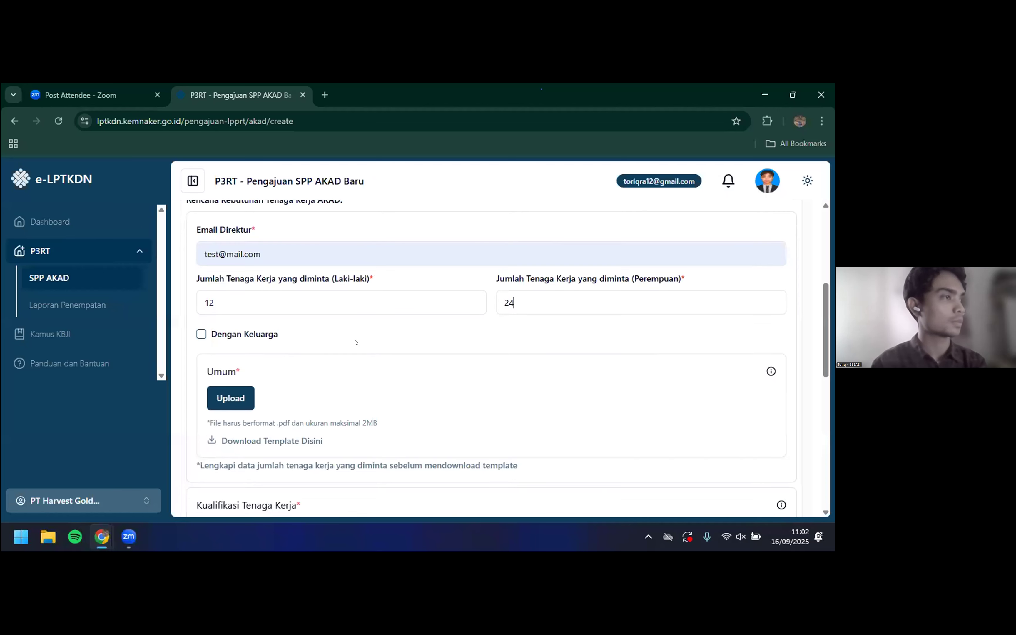
click(200, 334)
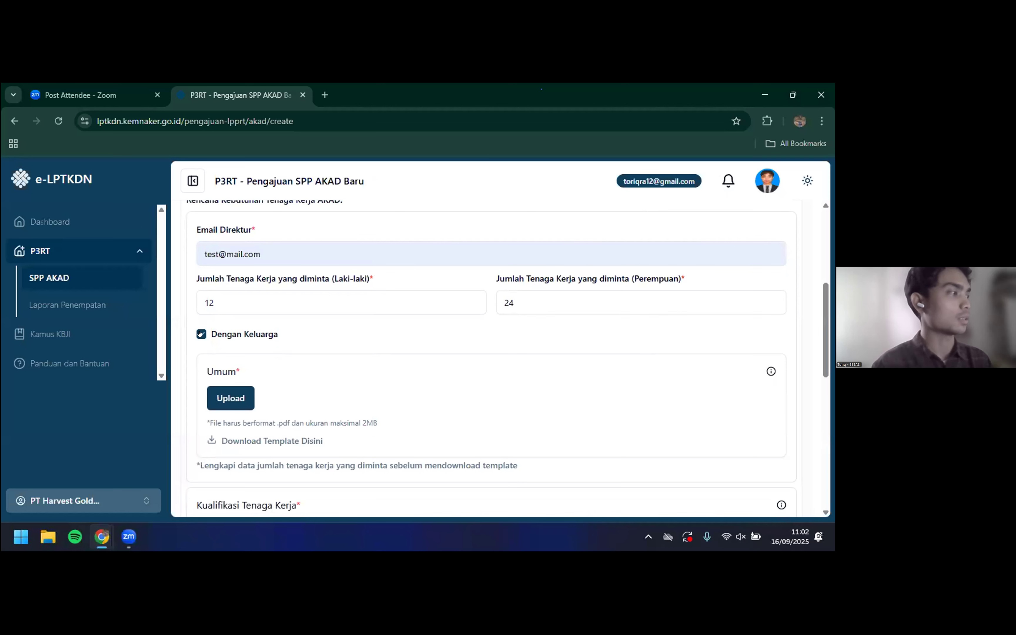
click(201, 334)
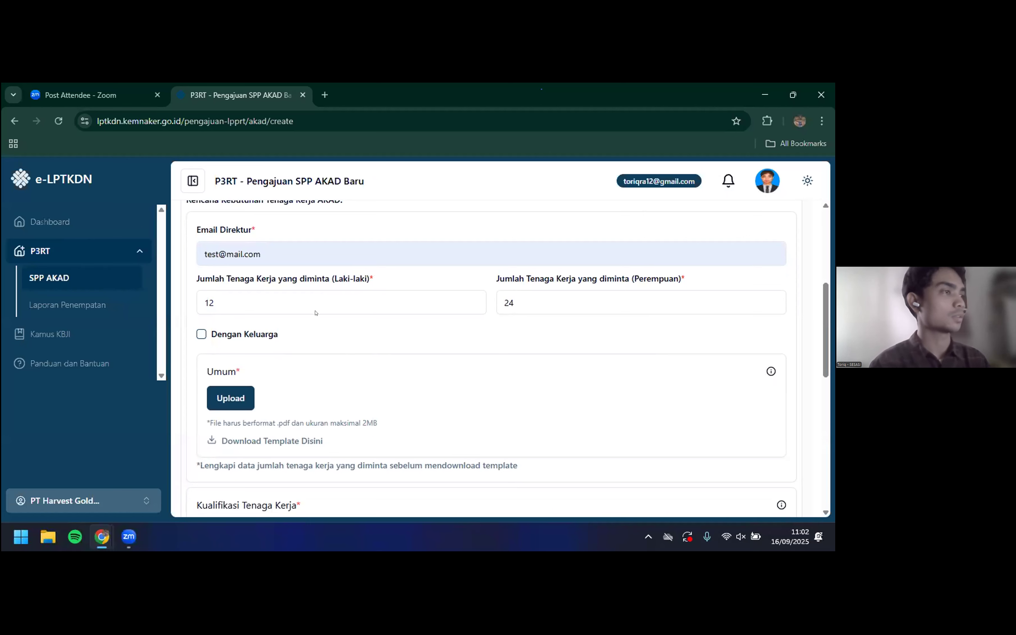
scroll(248, 290, up, 1)
scroll(415, 235, up, 1)
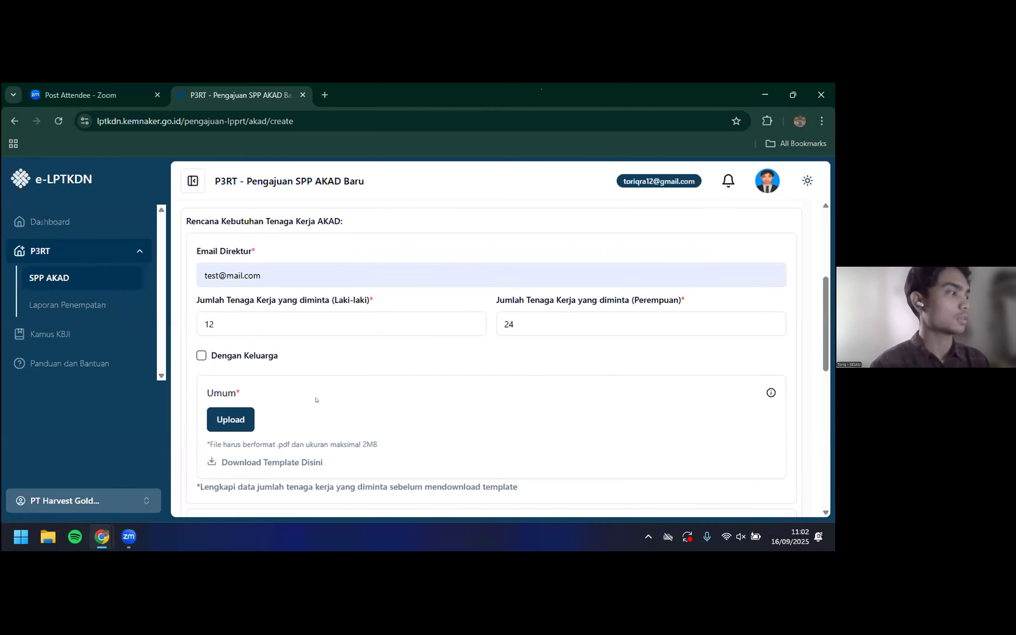
scroll(316, 400, down, 1)
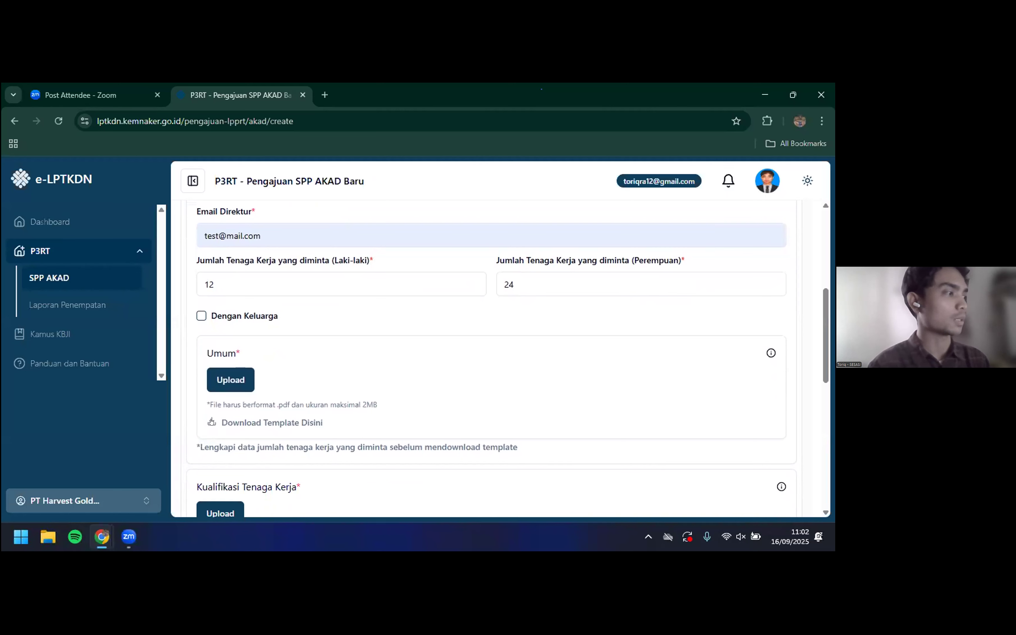
Download the RTKAD Umum template and open it in Word with editing enabled.
click(291, 427)
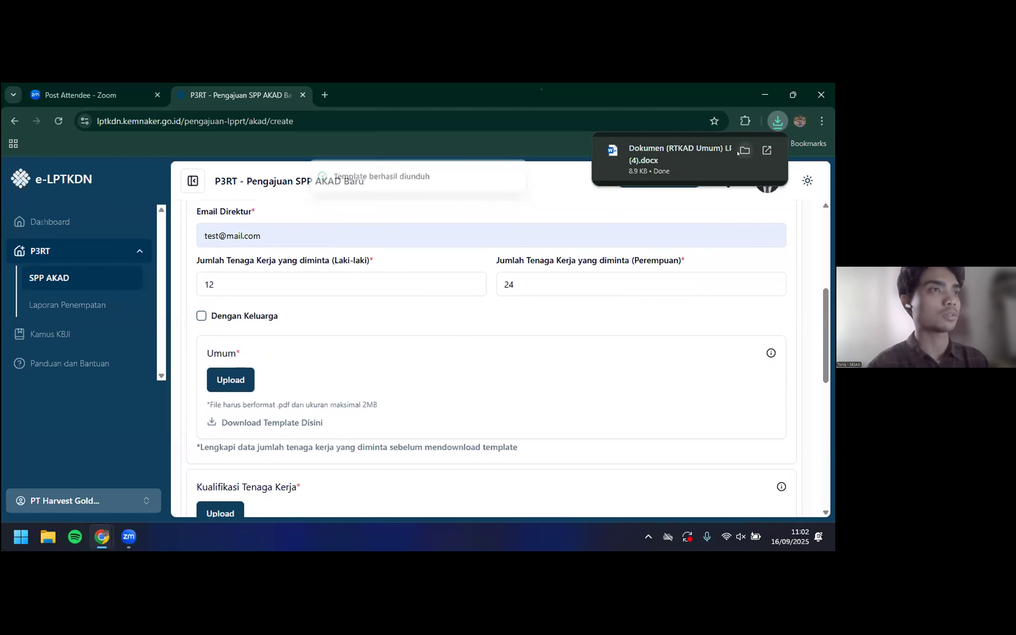
click(767, 150)
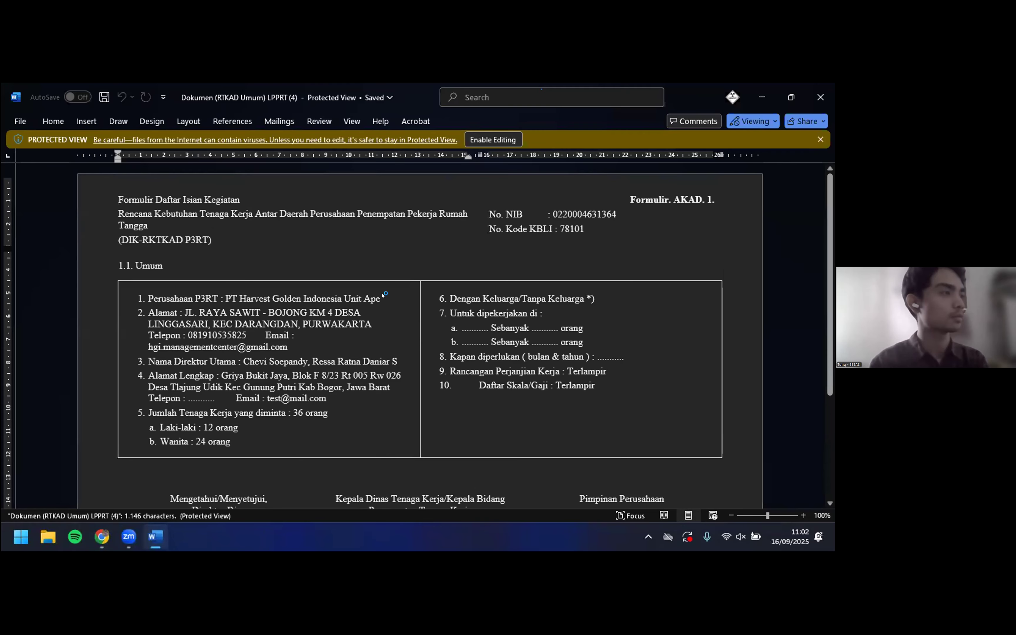
click(476, 140)
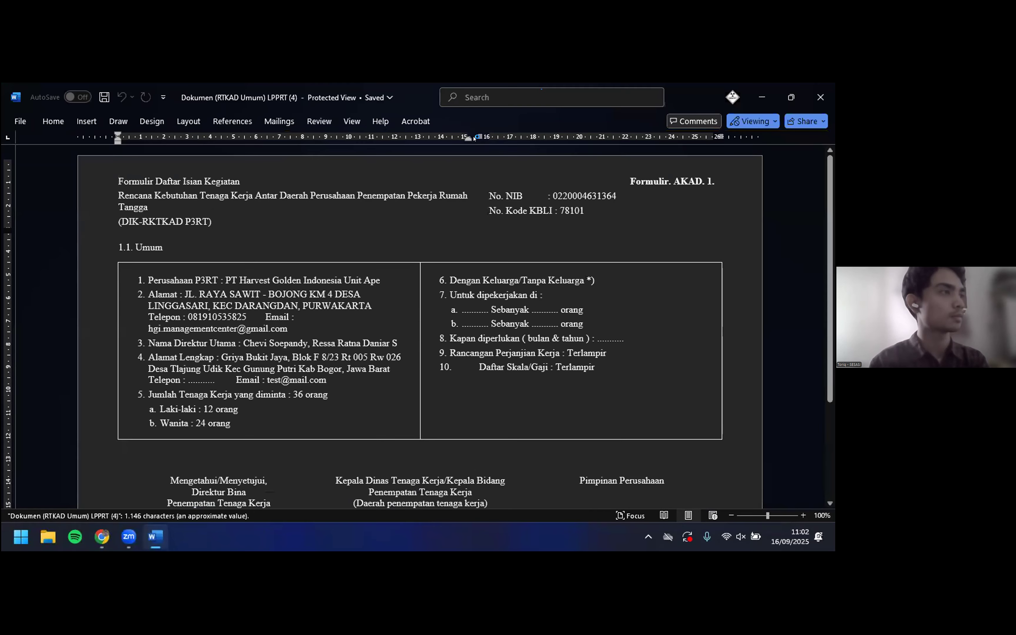
scroll(358, 322, down, 3)
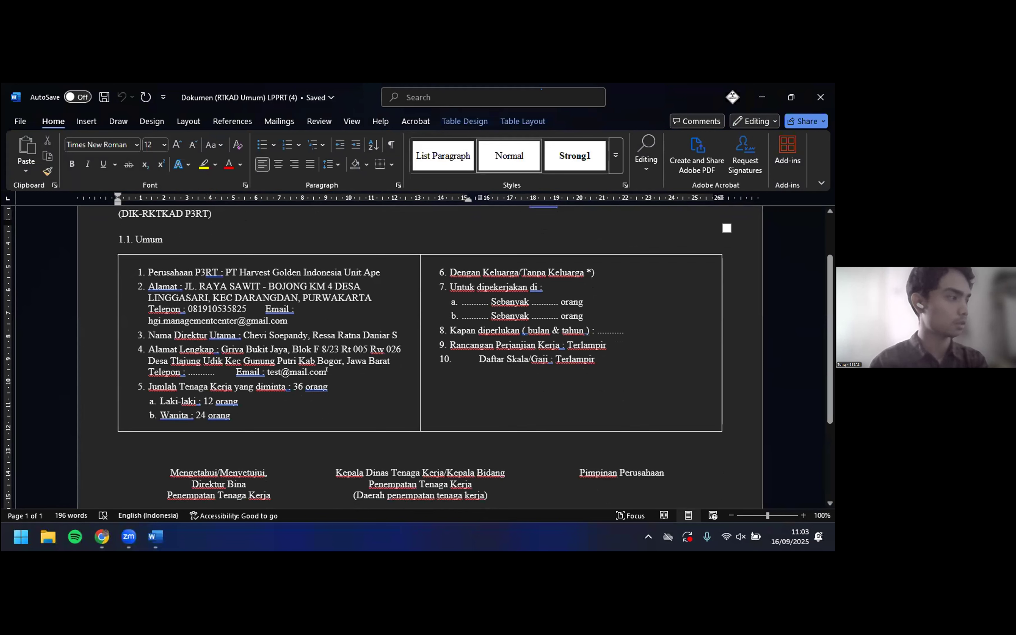
Check the document's workforce request of 12 male and 24 female workers, then go to the File page.
drag(327, 372, 237, 371)
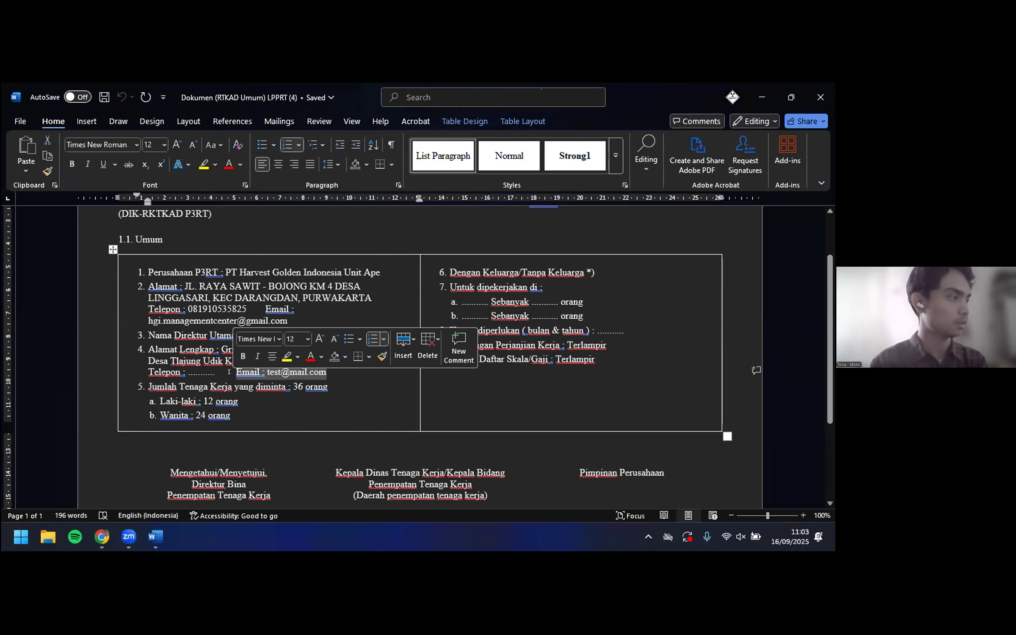
click(221, 402)
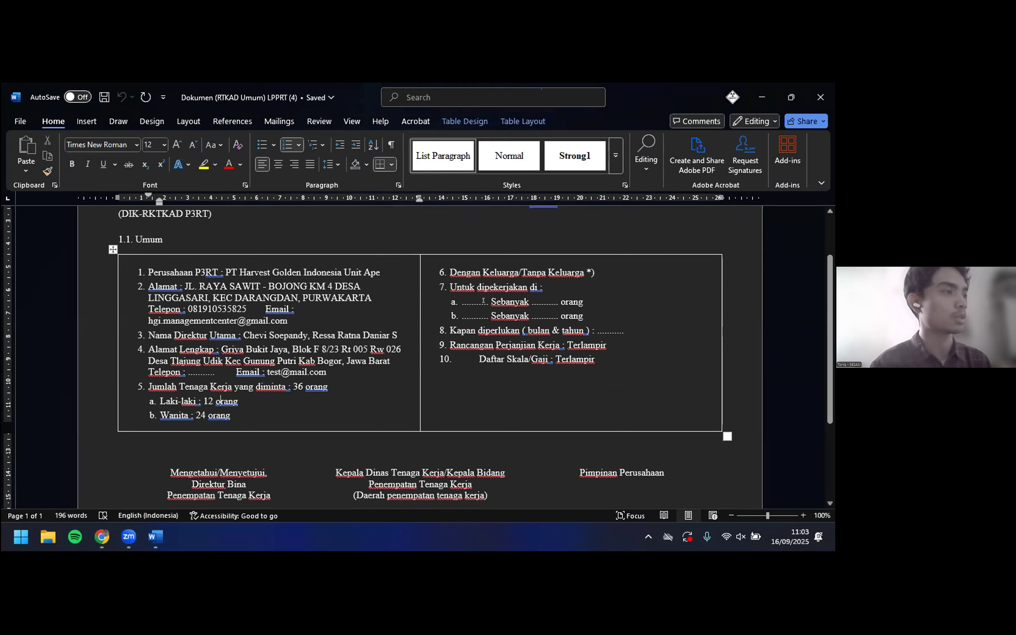
scroll(388, 352, down, 3)
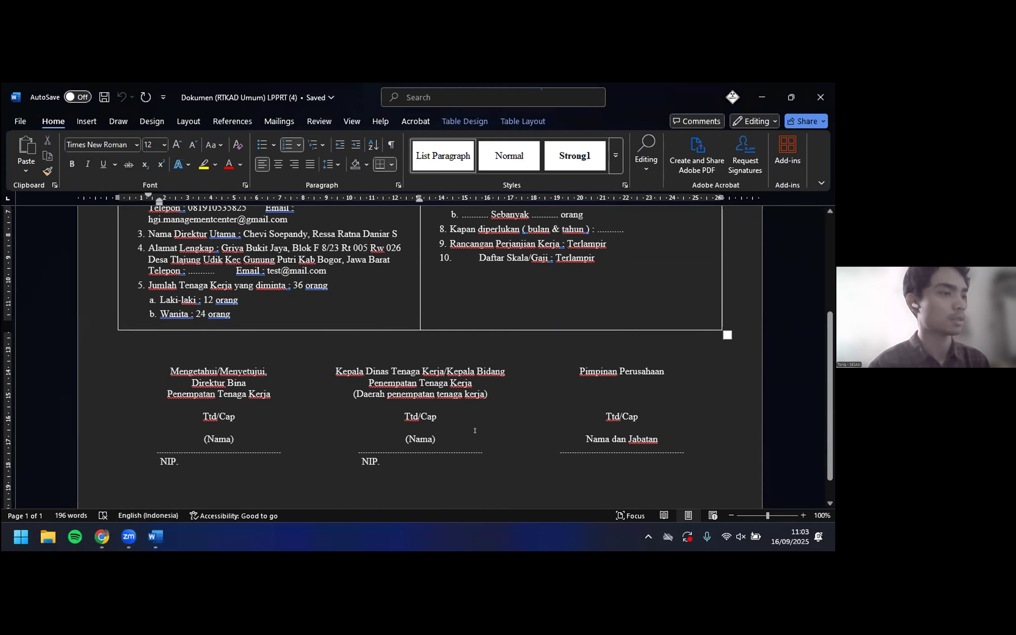
scroll(294, 315, down, 1)
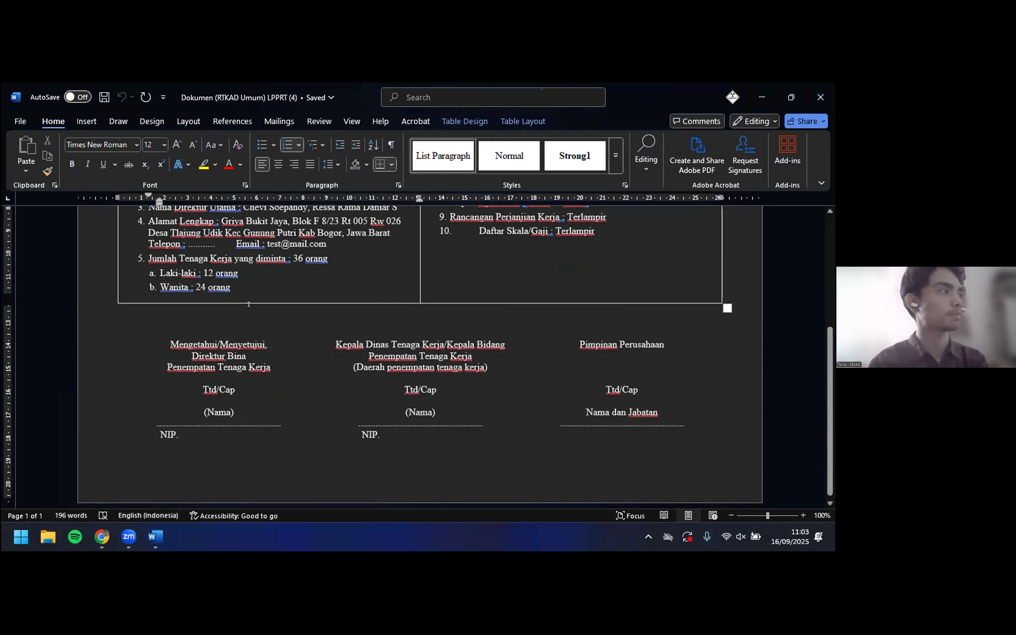
click(19, 122)
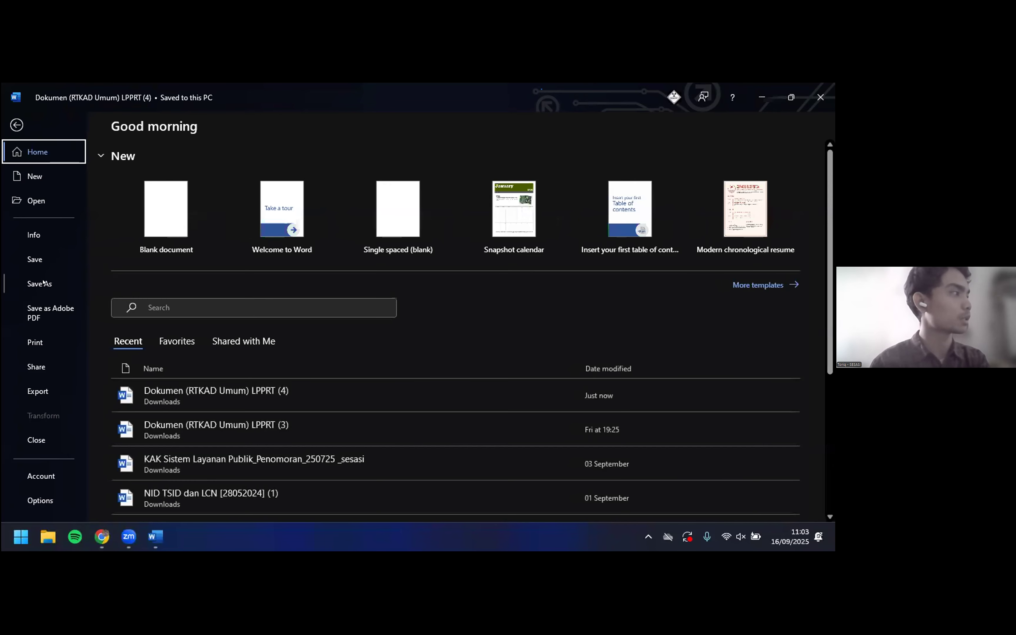
Save a PDF copy as Dokumen (RTKAD Umum) LPPRT (4).pdf in Downloads.
click(44, 283)
click(336, 215)
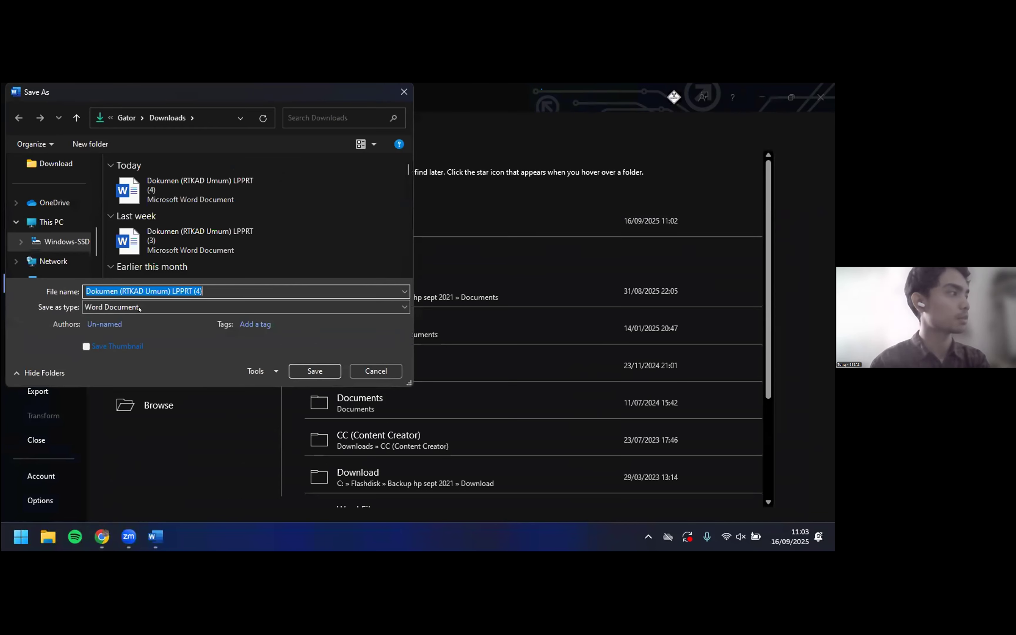
click(140, 309)
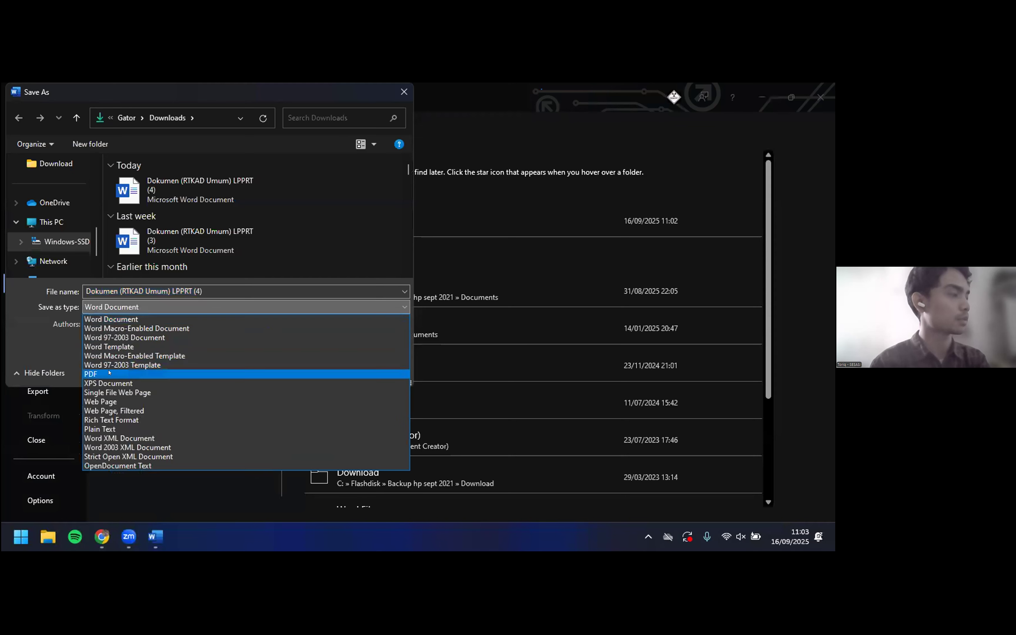
click(109, 374)
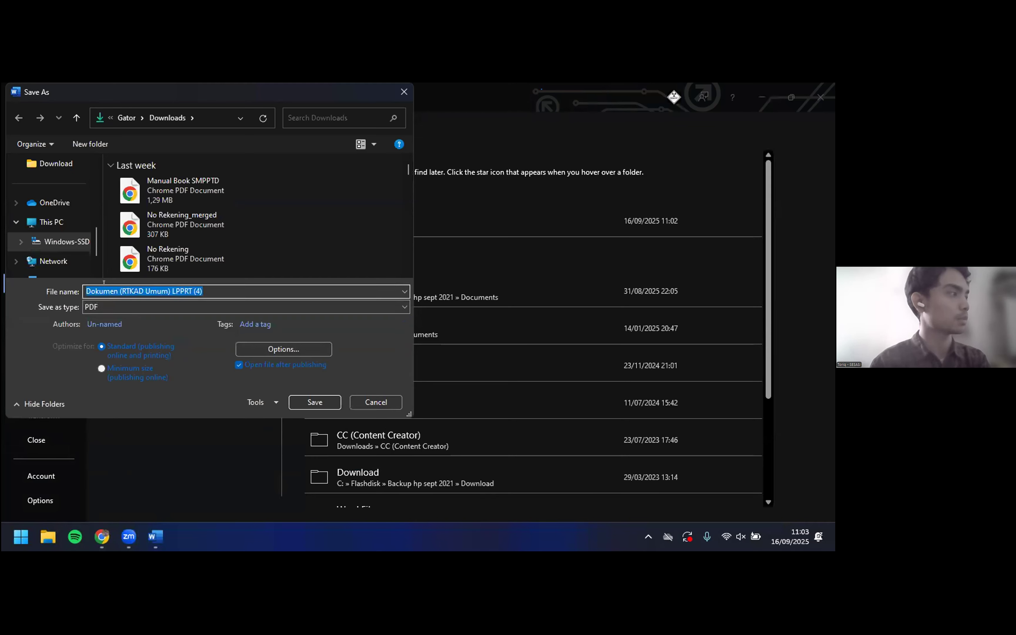
click(220, 284)
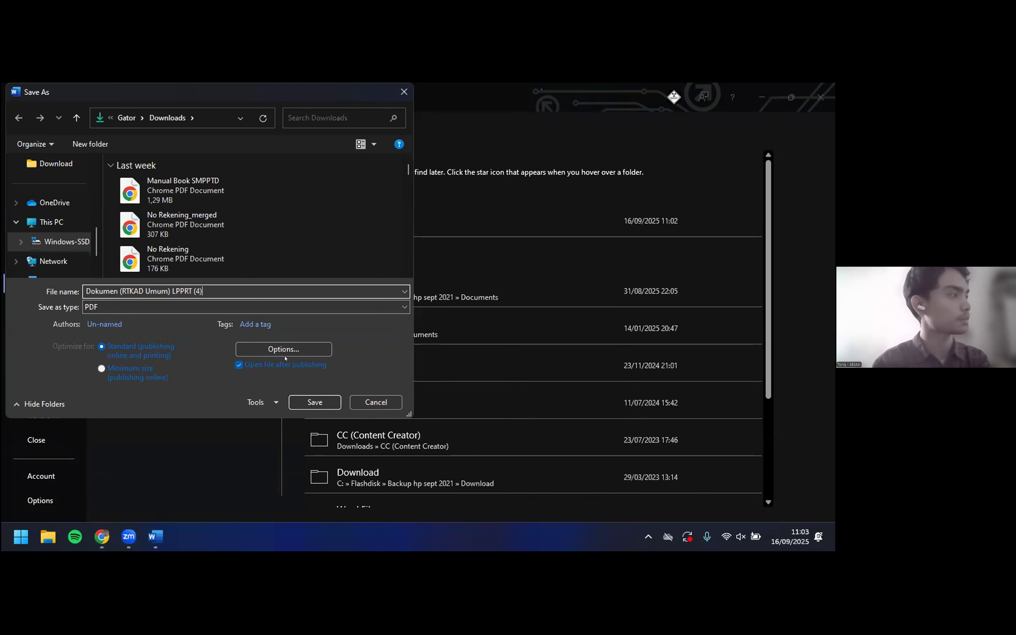
click(317, 402)
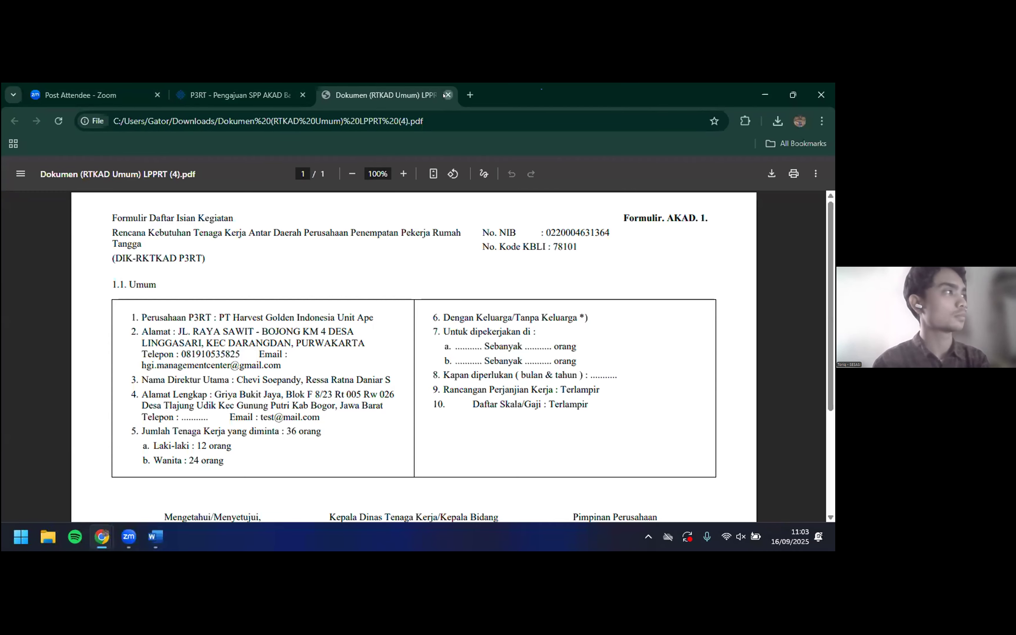
Close the PDF preview and upload Dokumen (RTKAD Umum) LPPRT (4).pdf under Umum.
click(446, 95)
scroll(267, 392, down, 2)
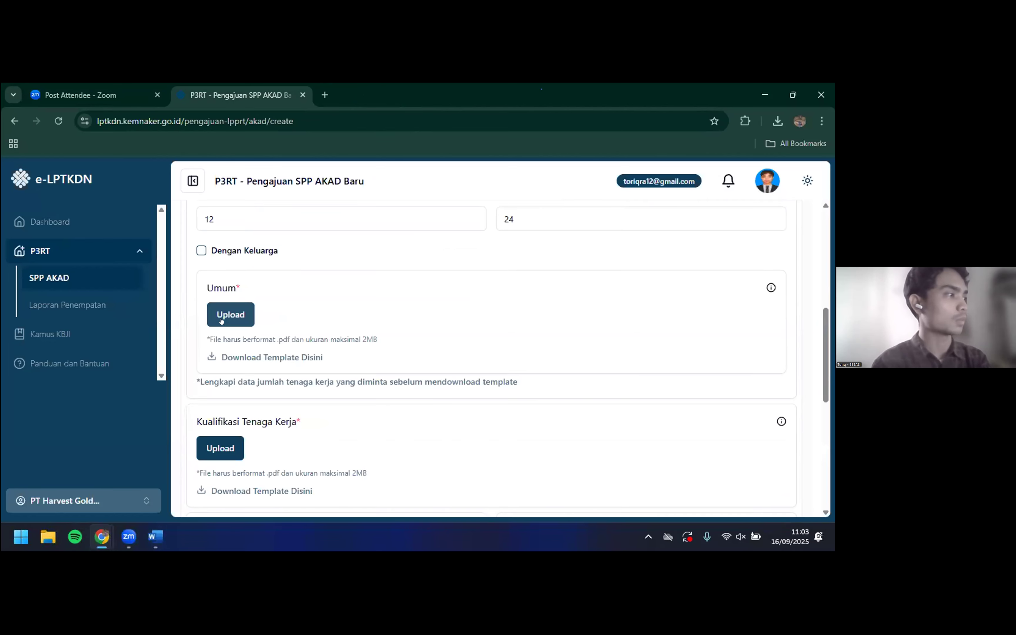
click(227, 320)
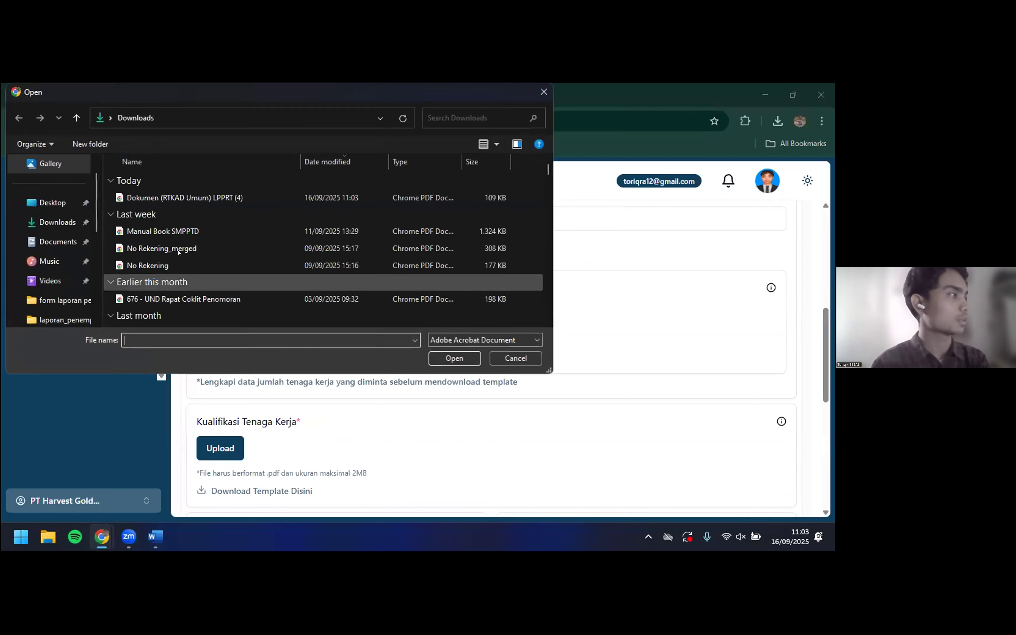
click(150, 197)
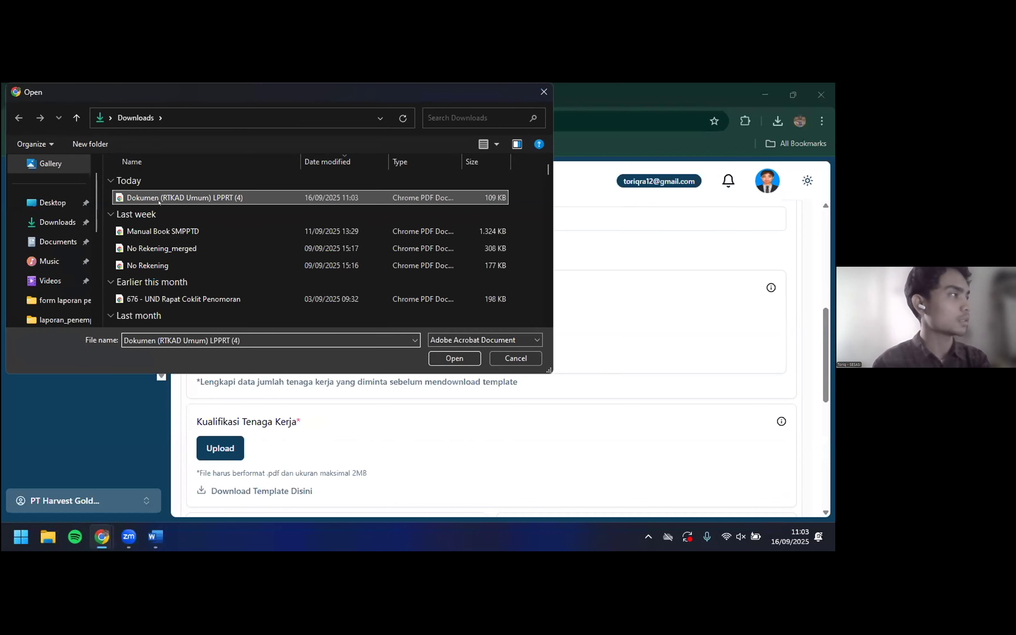
click(455, 354)
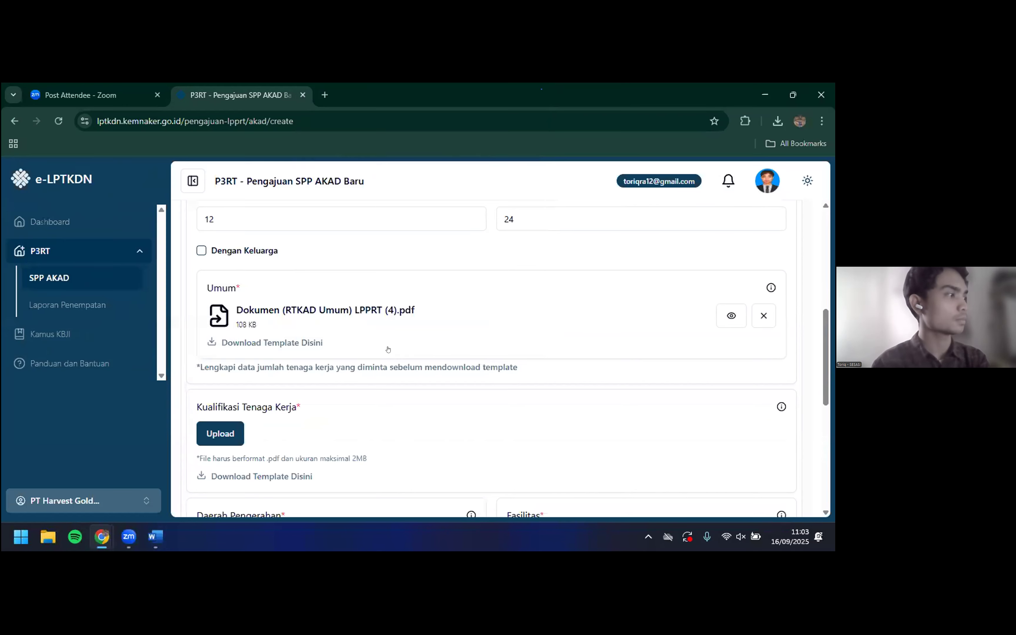
scroll(368, 344, down, 2)
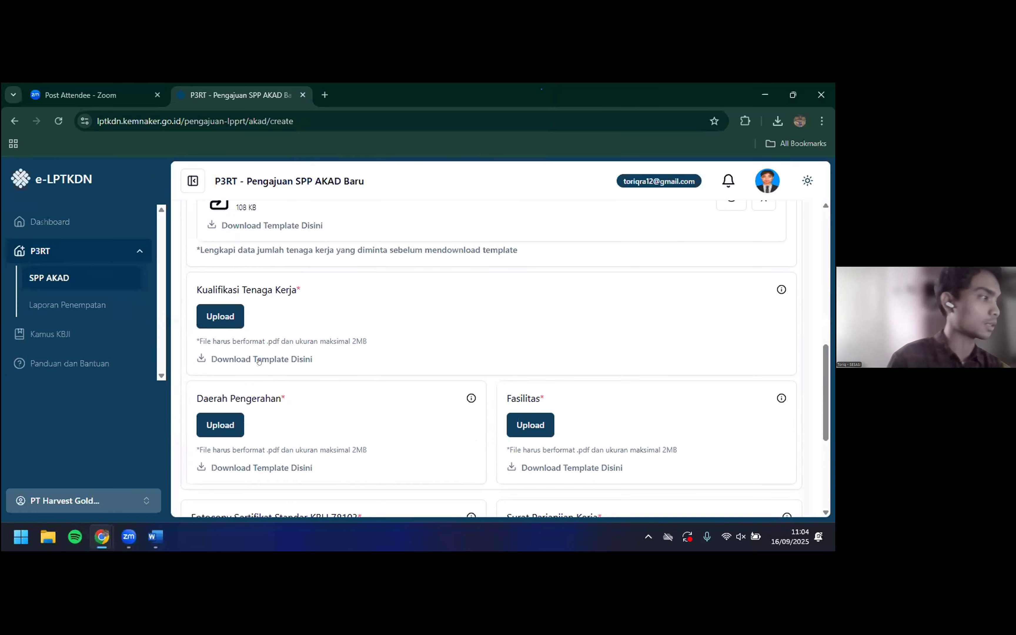
Upload No Rekening.pdf to the Kualifikasi Tenaga Kerja and Daerah Pengerahan slots.
scroll(259, 361, down, 2)
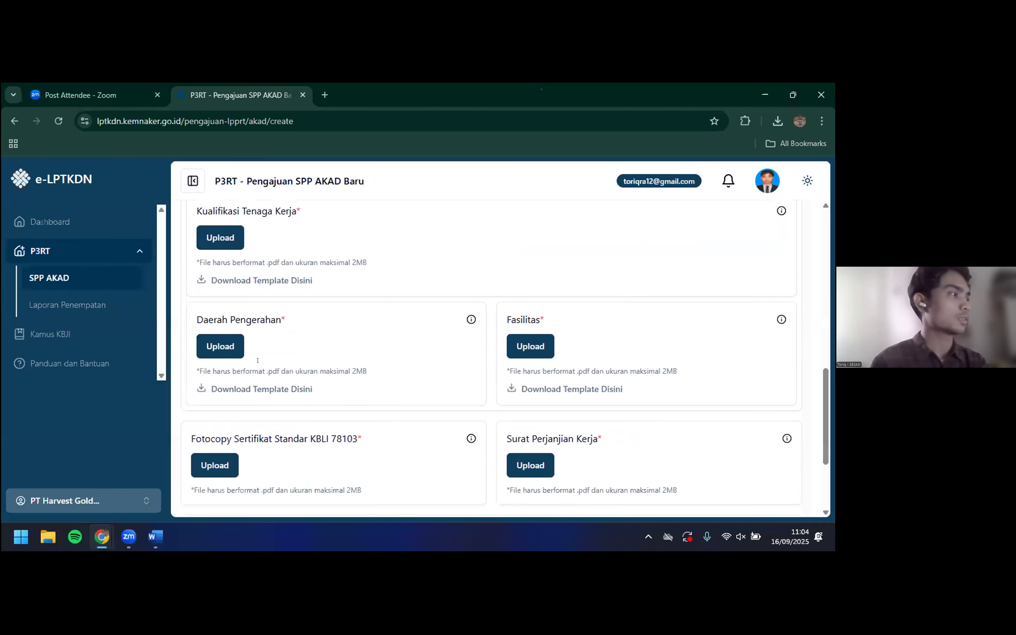
scroll(244, 390, down, 1)
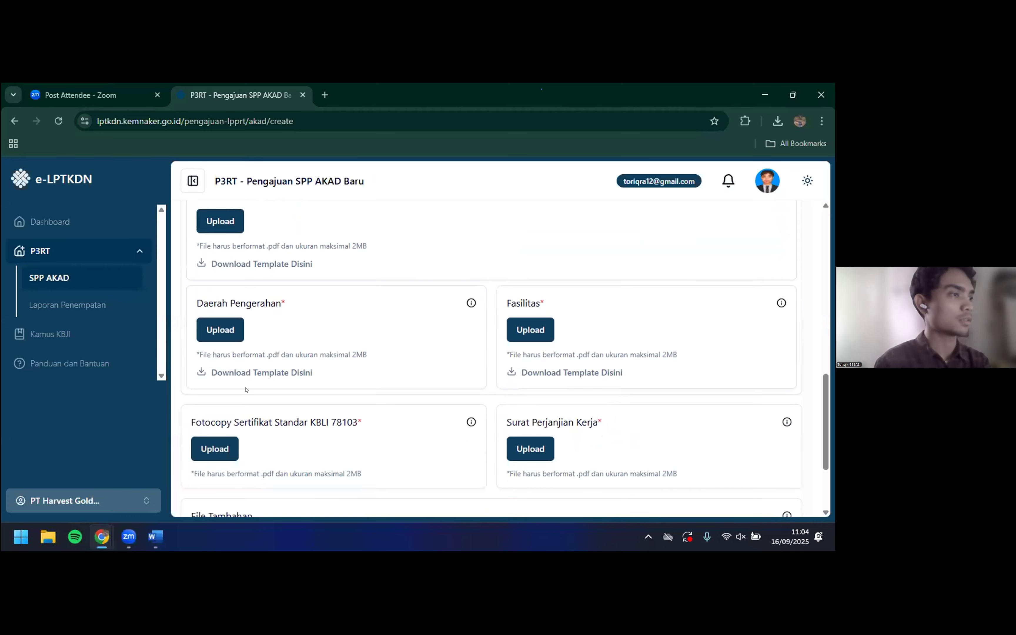
scroll(539, 379, down, 2)
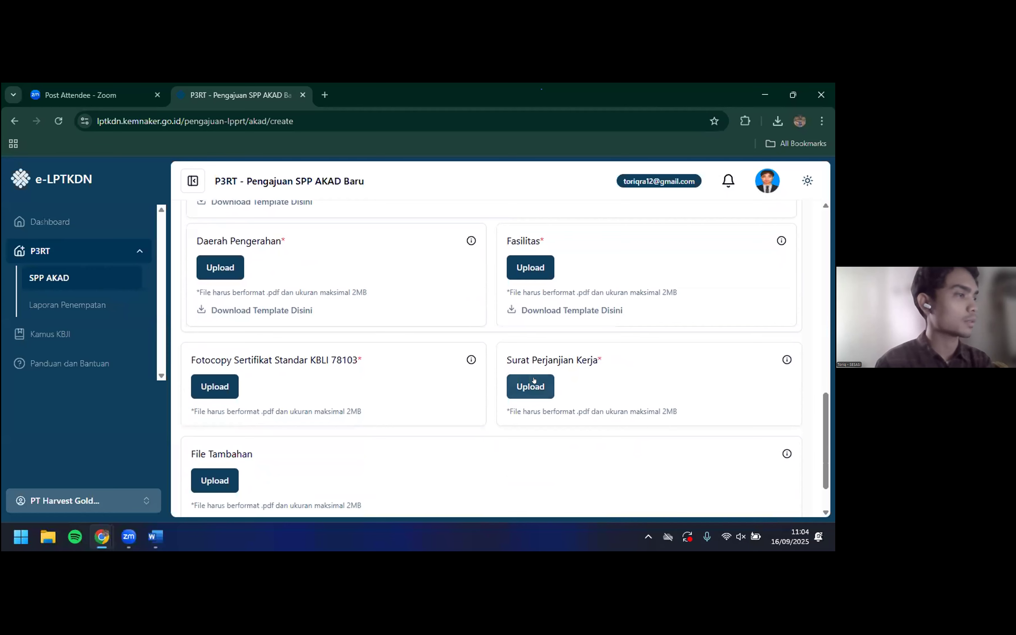
scroll(534, 380, down, 2)
scroll(535, 381, up, 5)
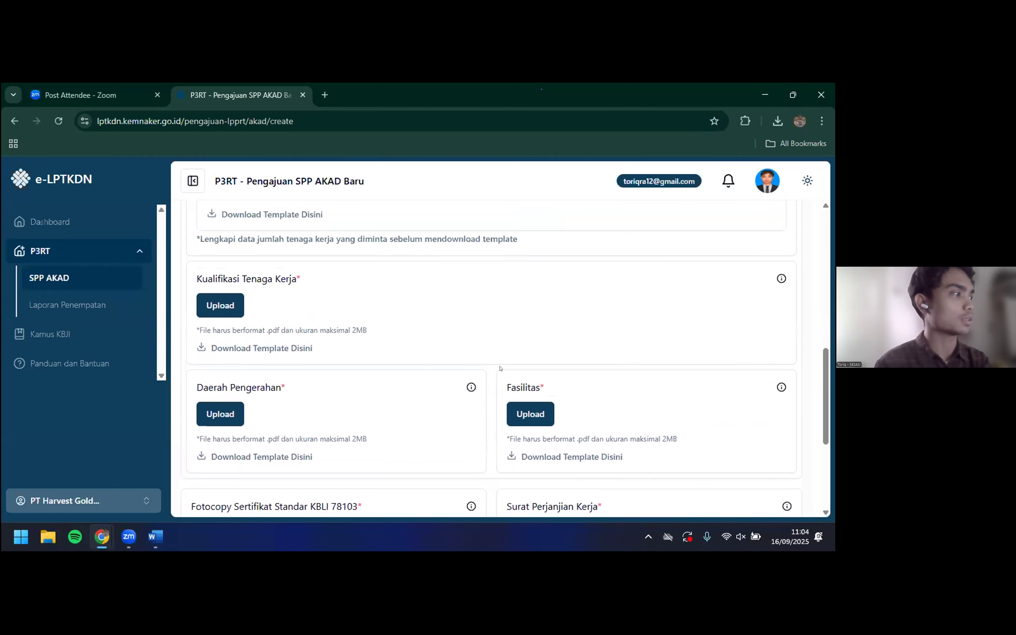
scroll(433, 353, up, 1)
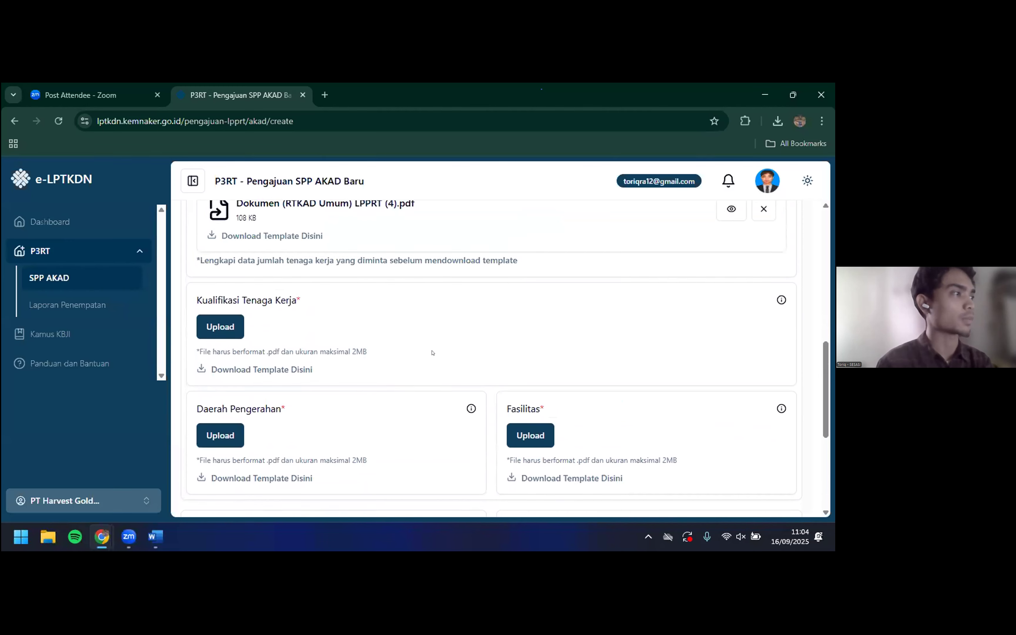
click(232, 330)
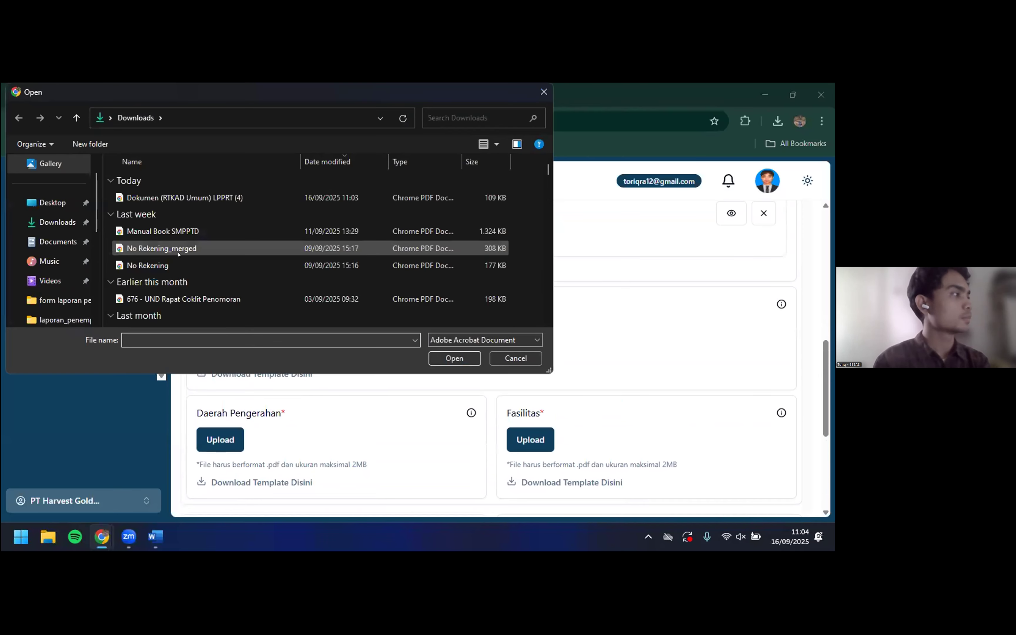
click(171, 265)
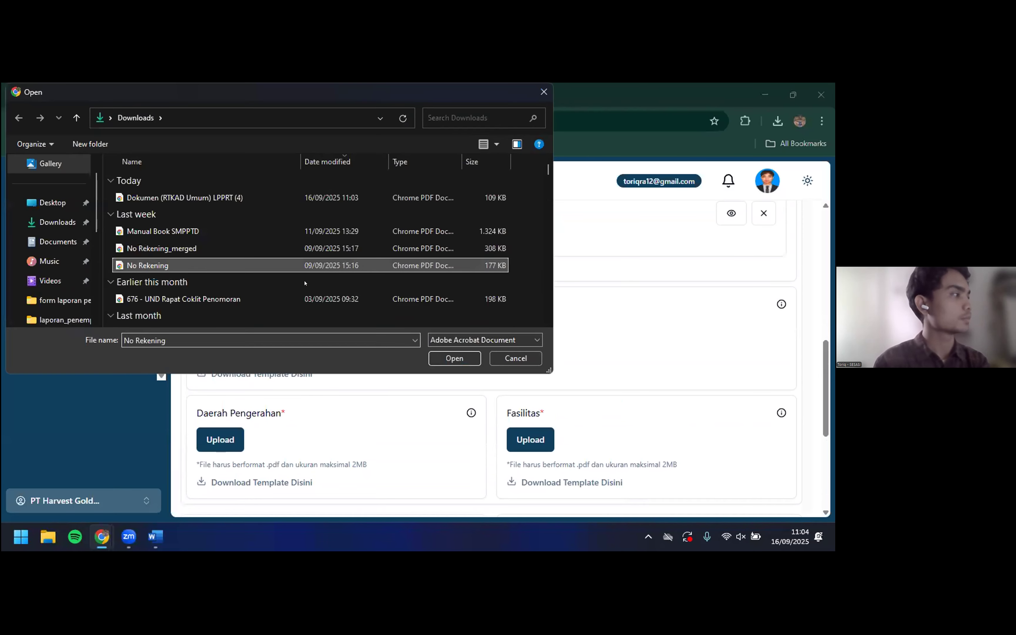
click(455, 357)
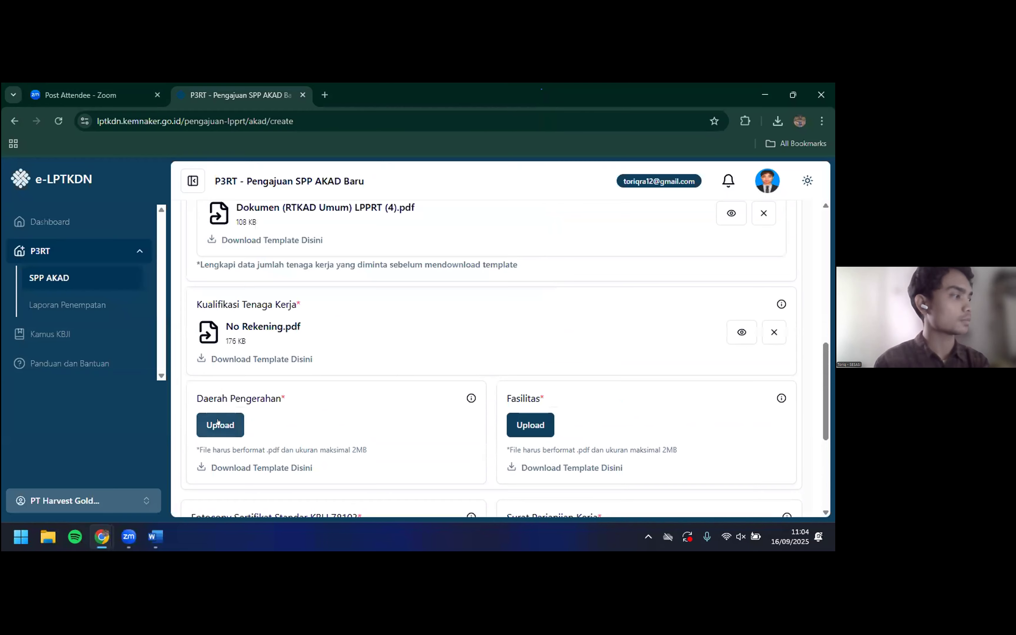
click(218, 423)
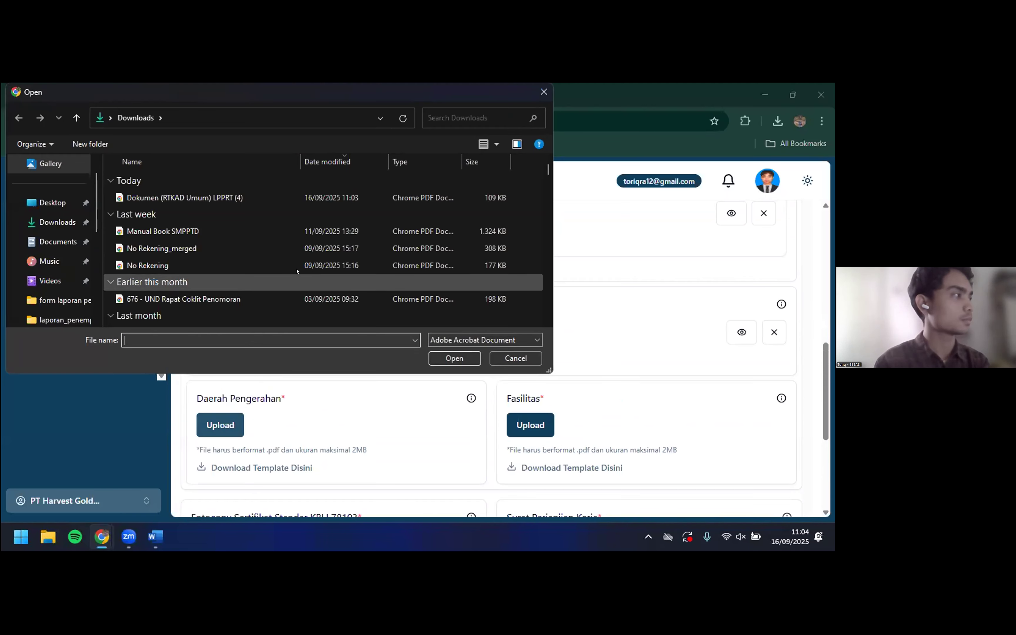
click(297, 270)
click(455, 357)
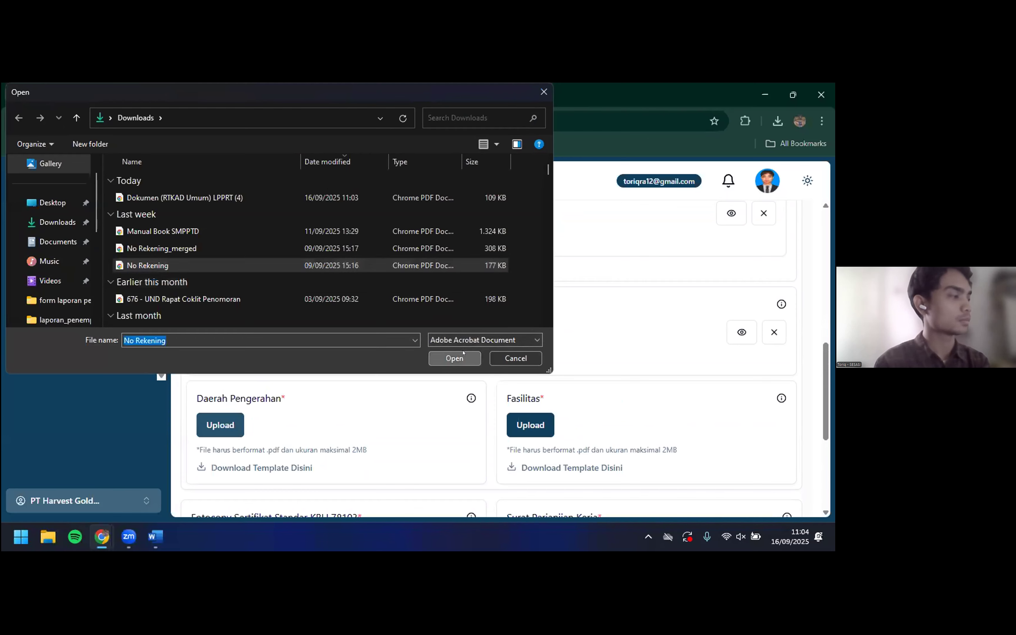
Upload No Rekening.pdf to the Fasilitas slot.
scroll(464, 353, down, 2)
click(541, 352)
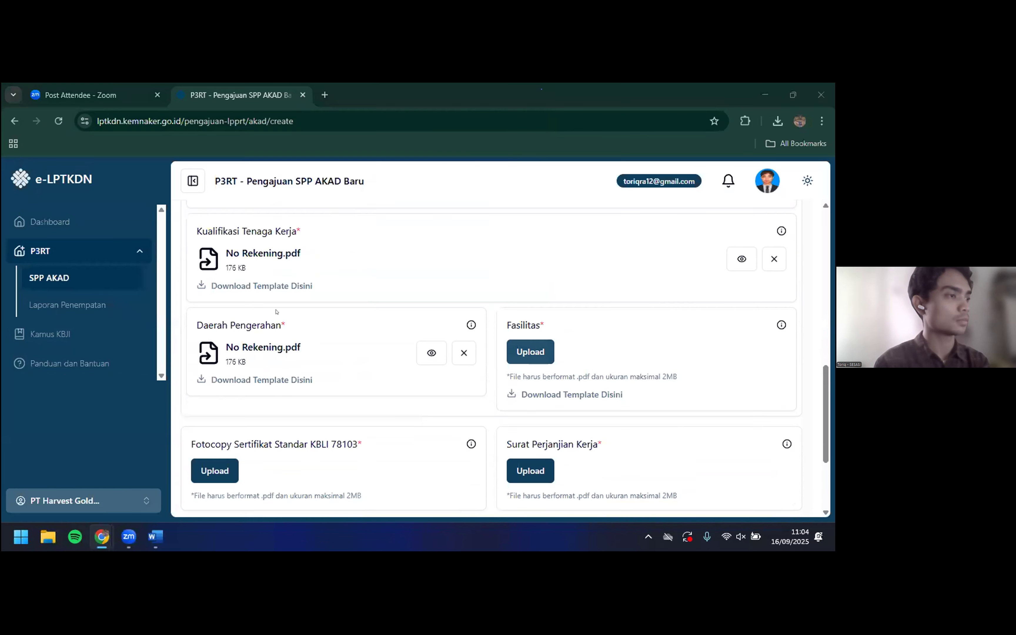
click(168, 265)
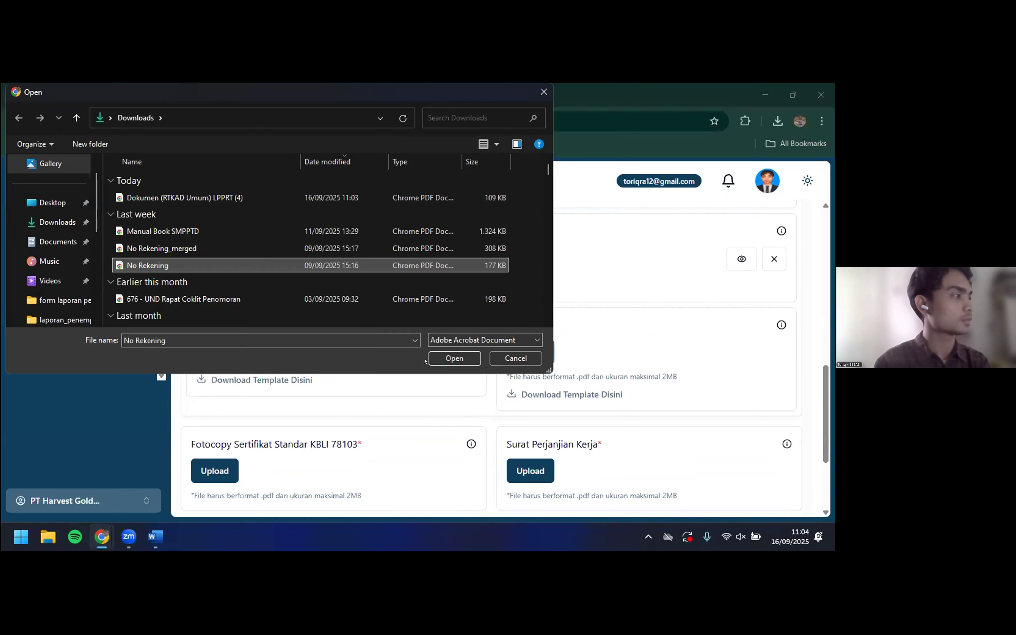
click(443, 358)
scroll(441, 357, down, 3)
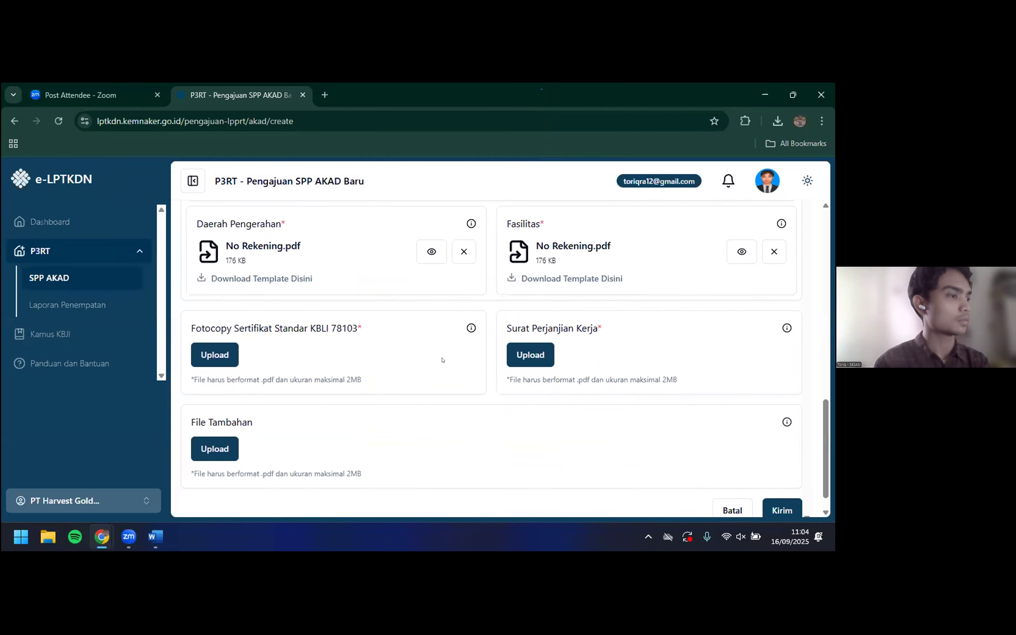
scroll(394, 351, up, 3)
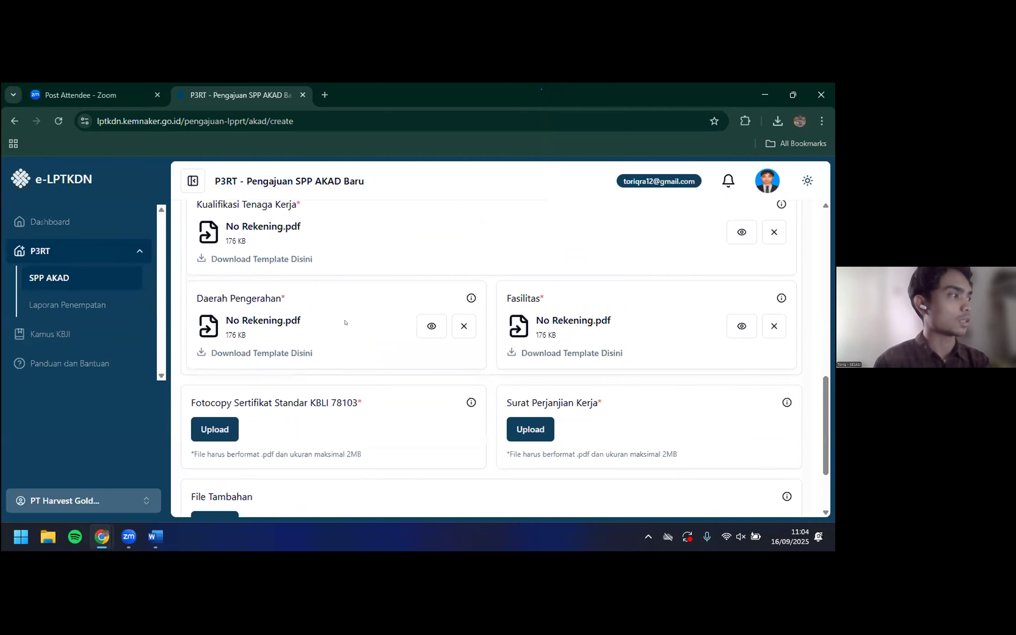
scroll(386, 380, down, 1)
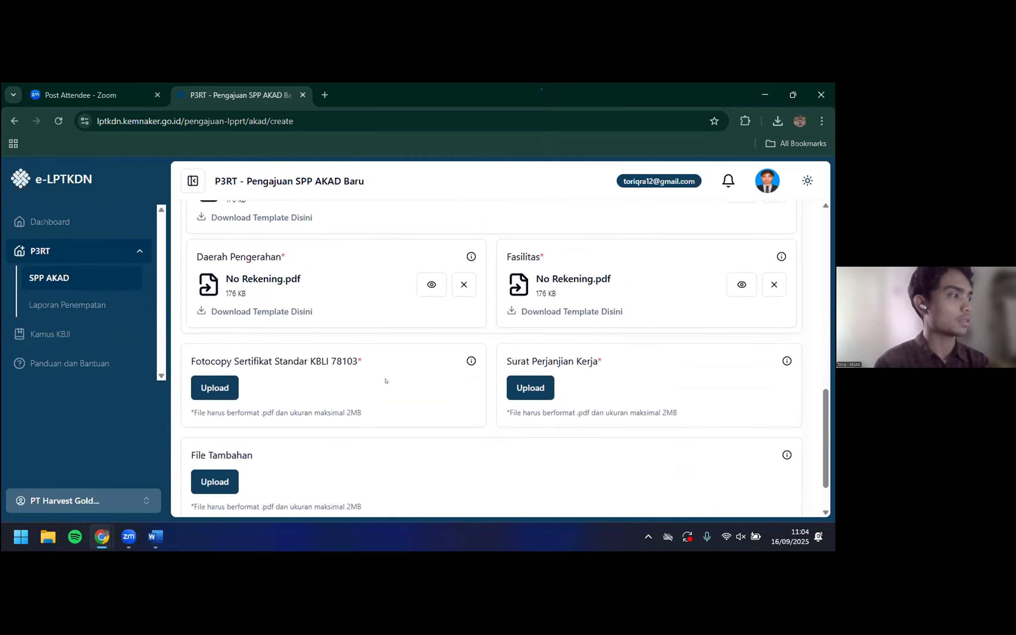
scroll(386, 381, down, 1)
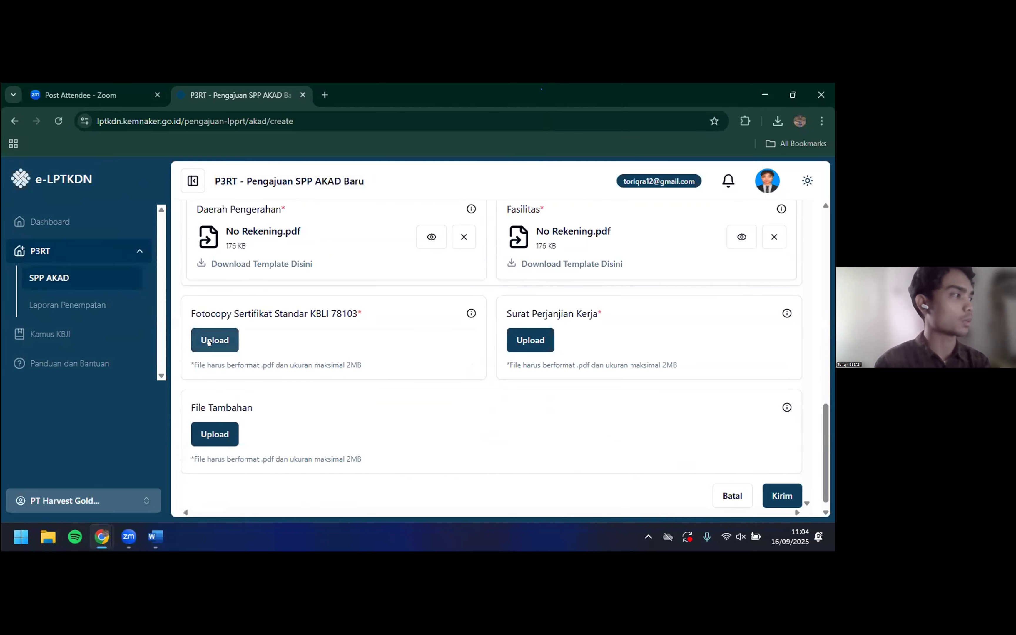
Upload No Rekening.pdf for the KBLI 78103 certificate and Surat Perjanjian Kerja, and skip File Tambahan.
click(209, 341)
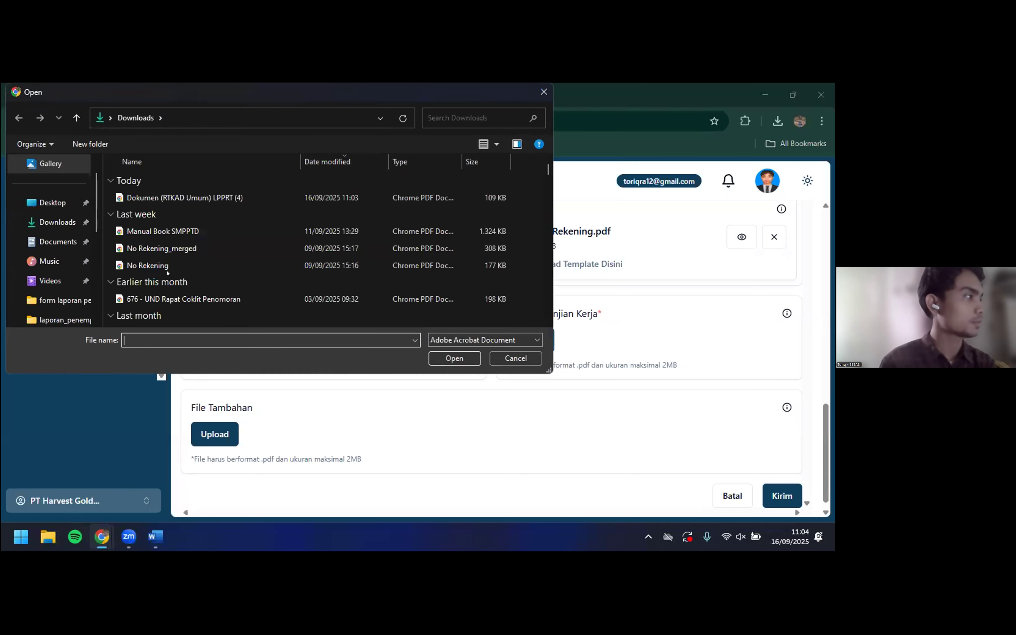
click(167, 269)
click(461, 358)
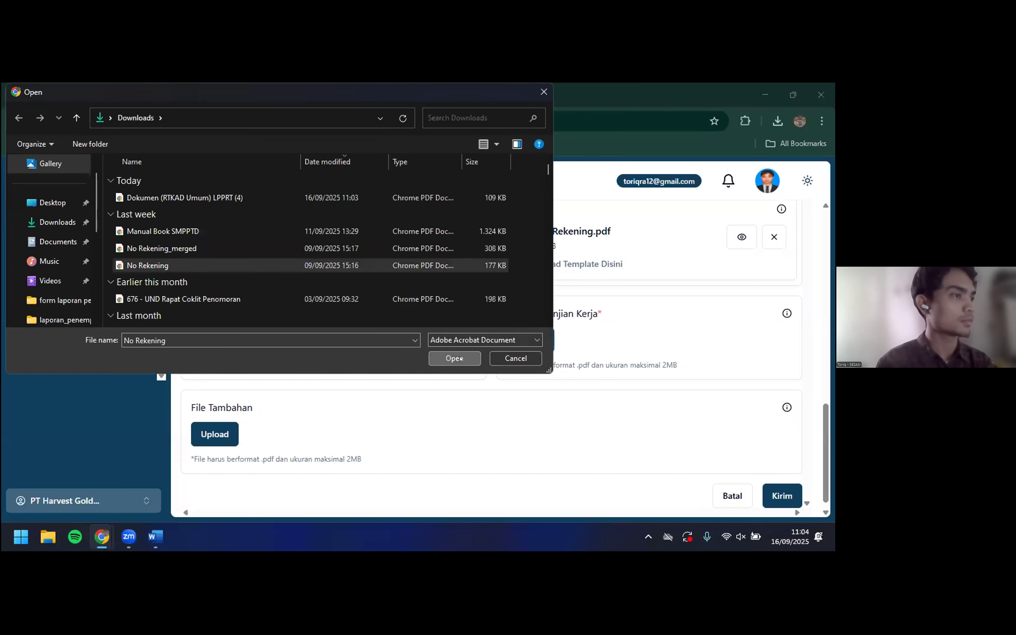
click(512, 342)
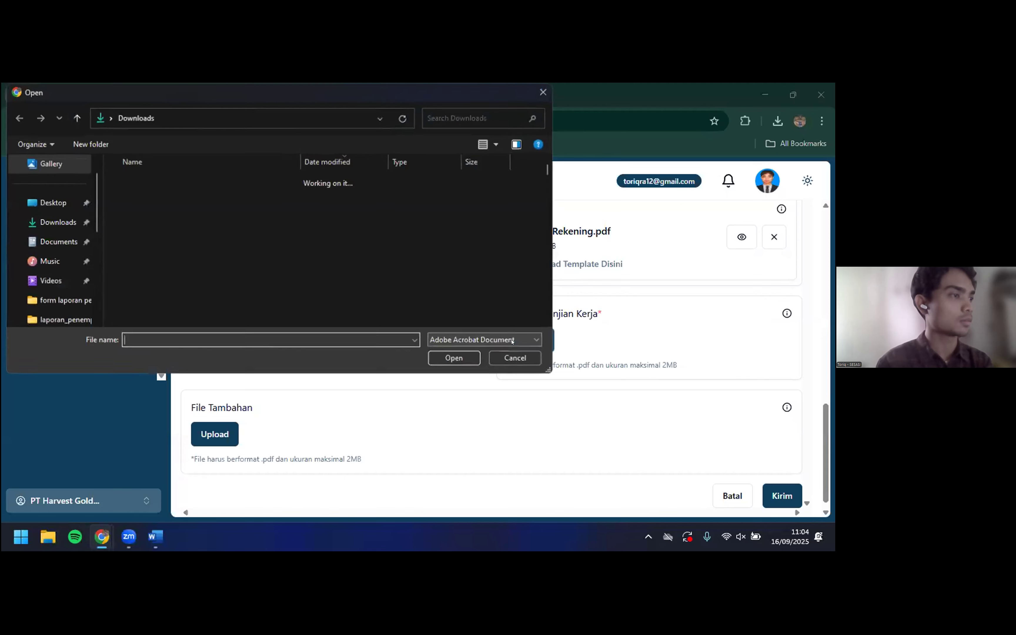
click(255, 265)
click(454, 356)
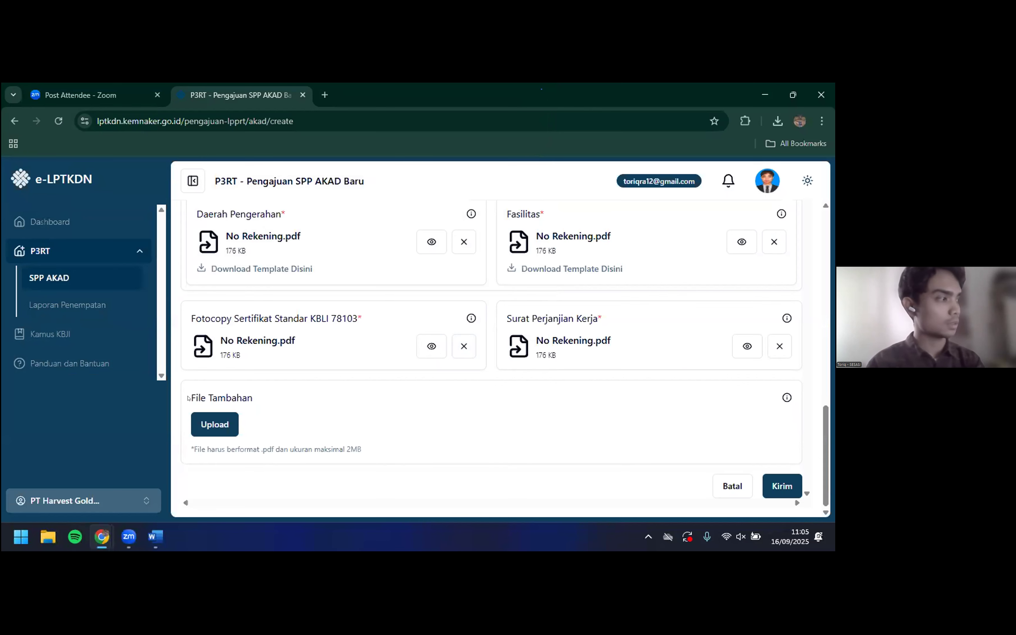
click(213, 427)
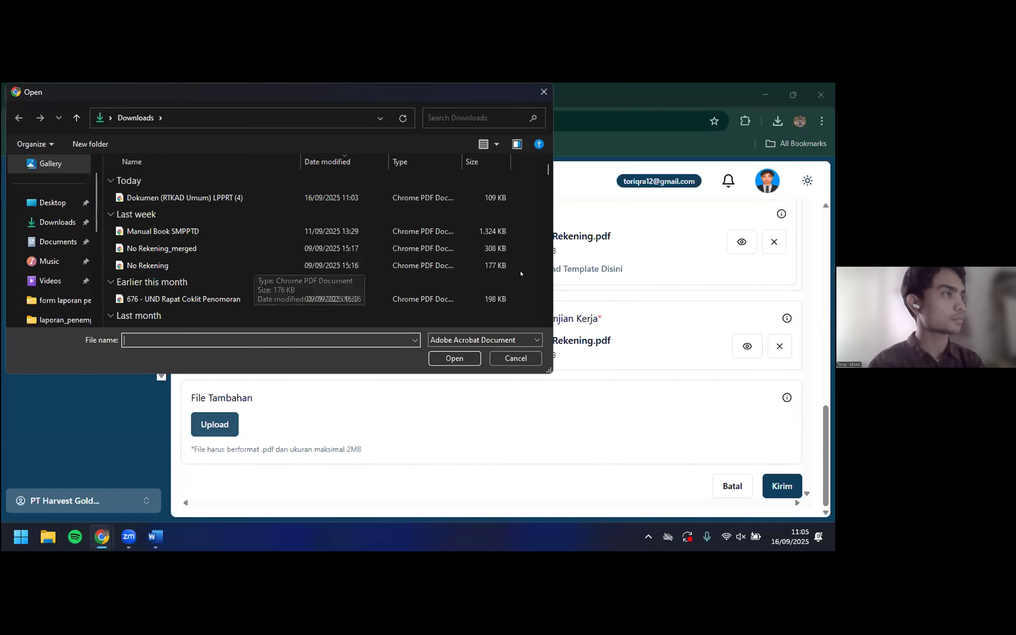
click(512, 354)
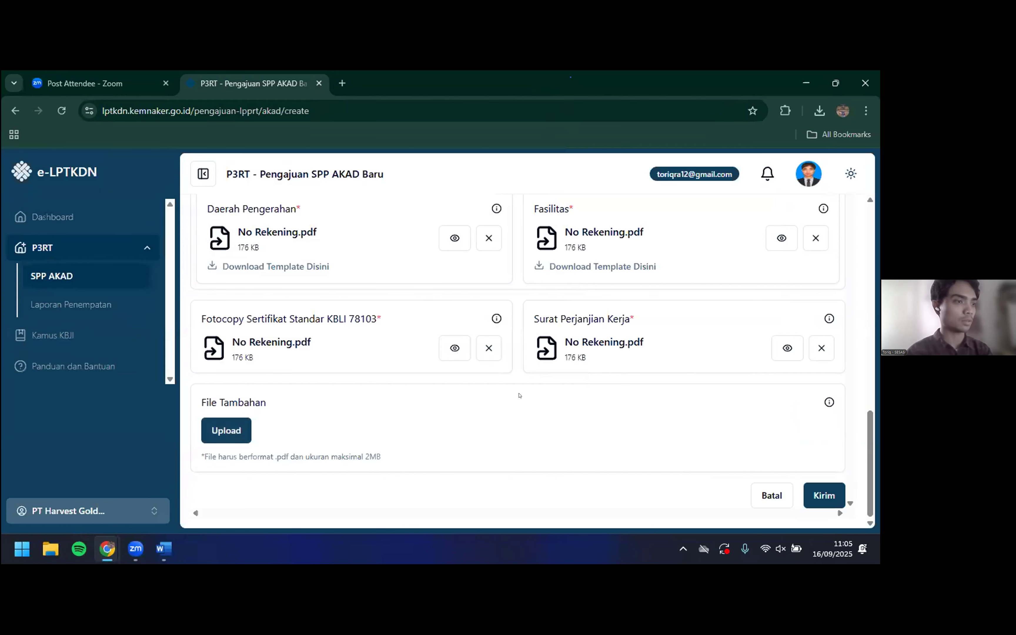
Try sending the form with Kirim; the site replies 'Layanan belum tersedia'.
scroll(520, 395, up, 8)
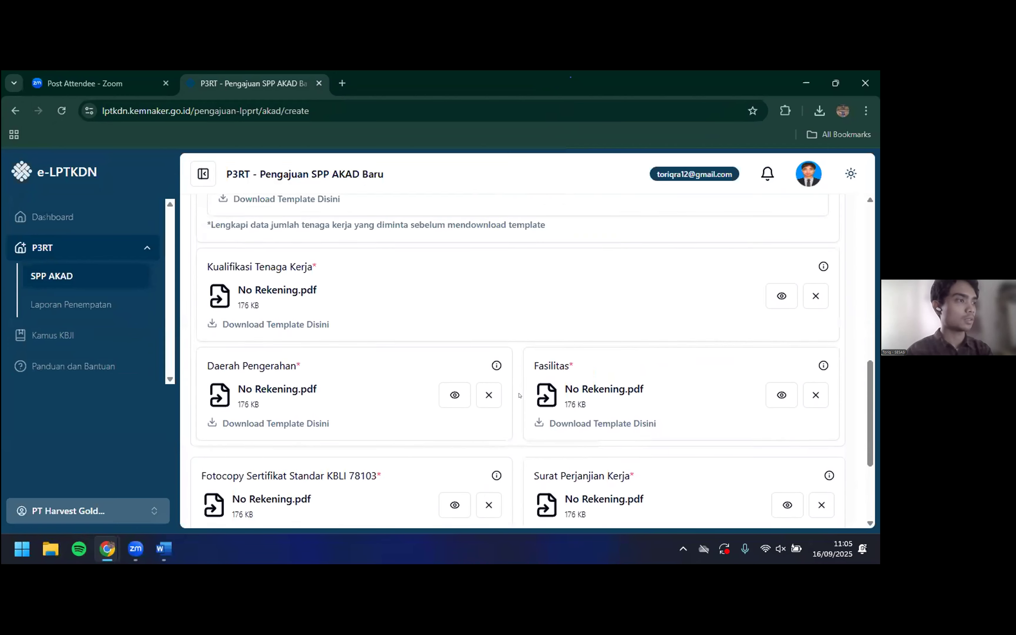
scroll(519, 395, up, 2)
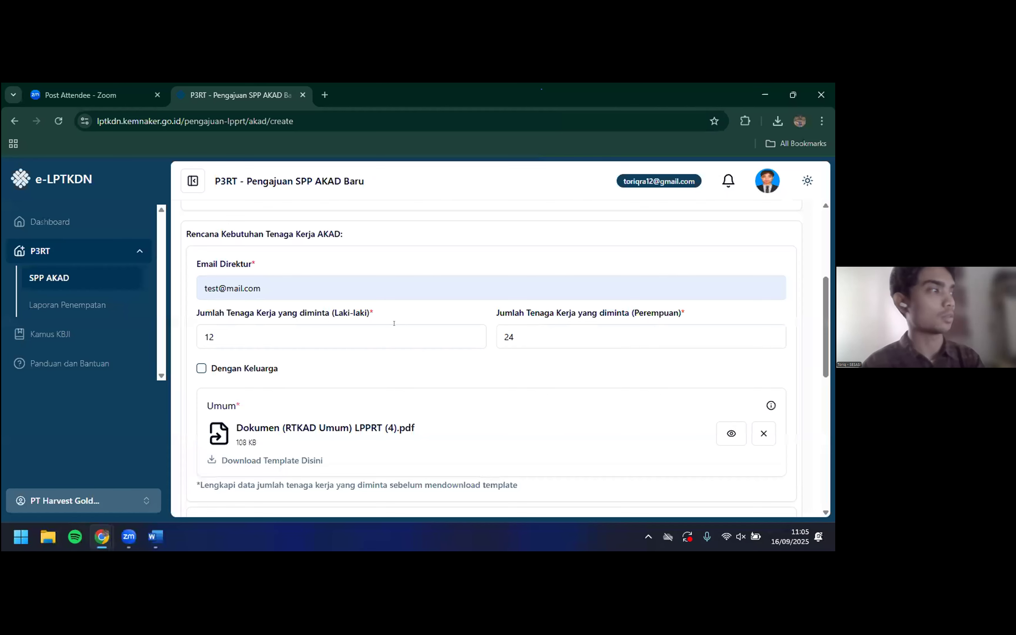
scroll(377, 323, up, 5)
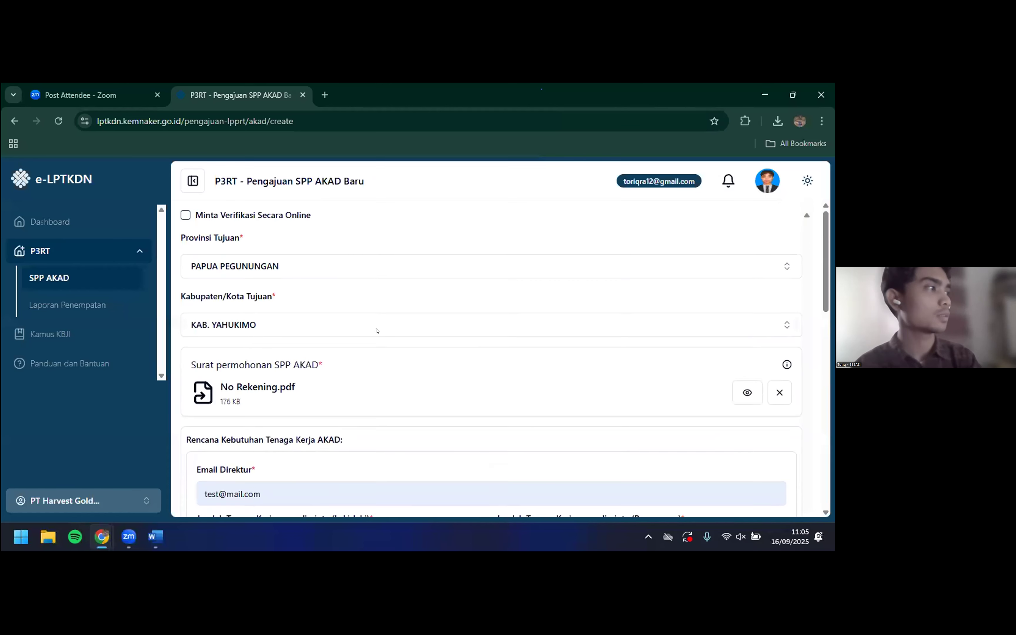
scroll(377, 331, down, 10)
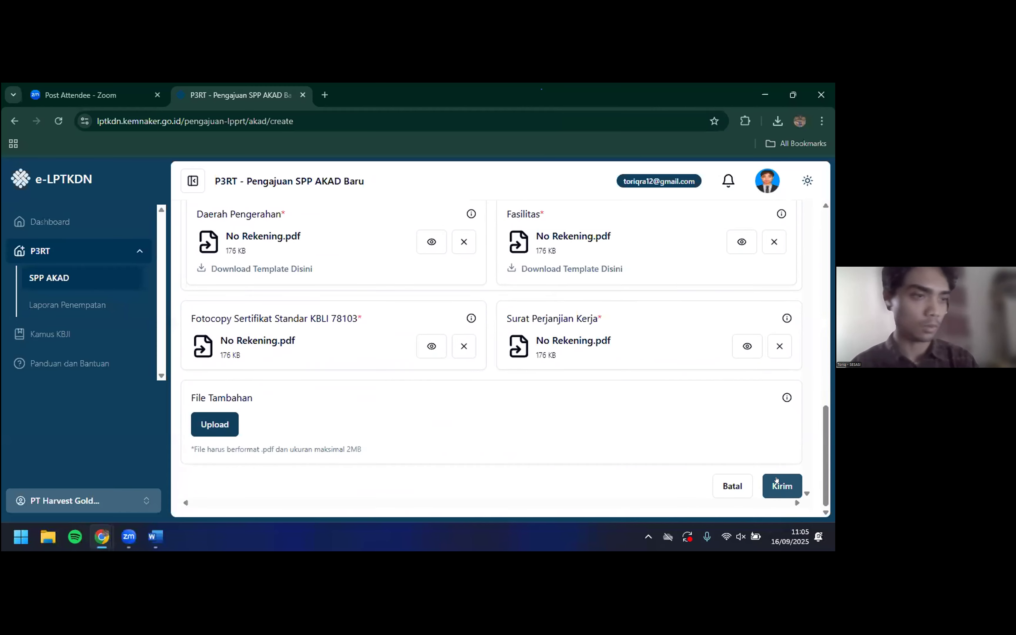
click(777, 481)
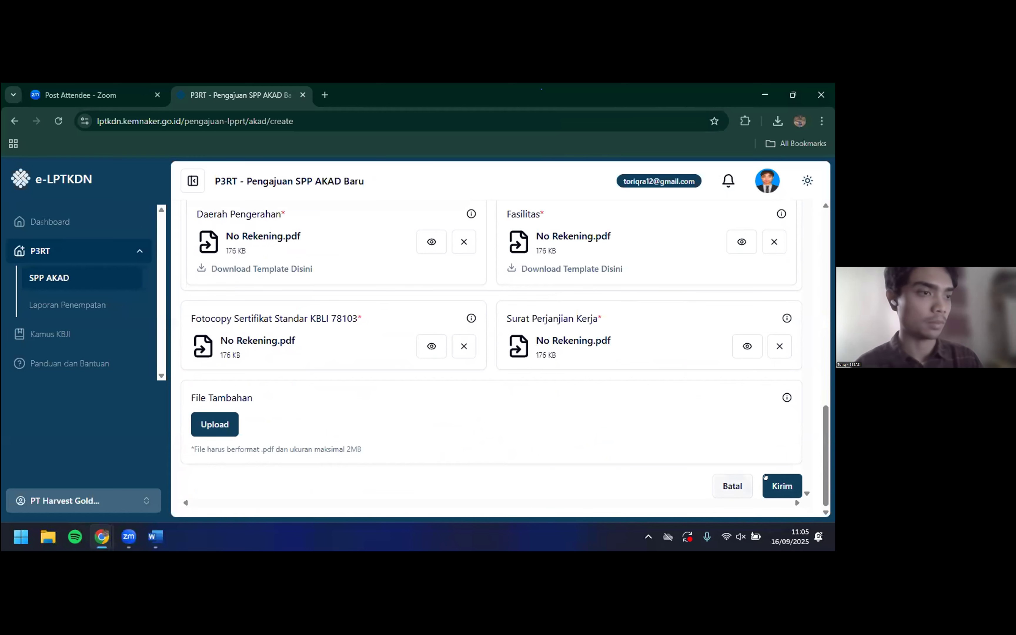
click(786, 480)
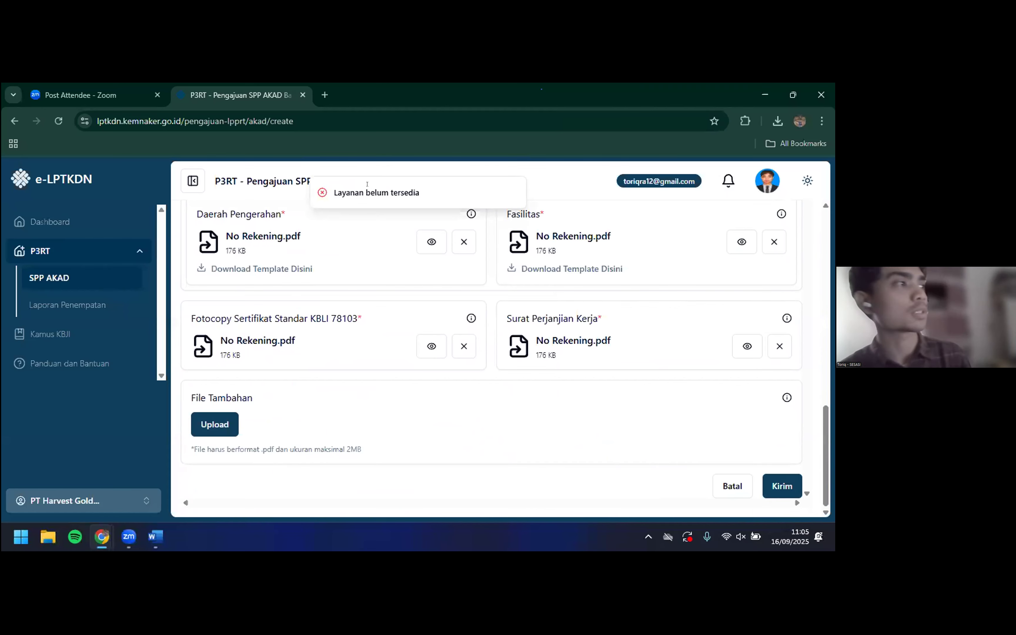
scroll(345, 223, up, 2)
scroll(346, 224, up, 10)
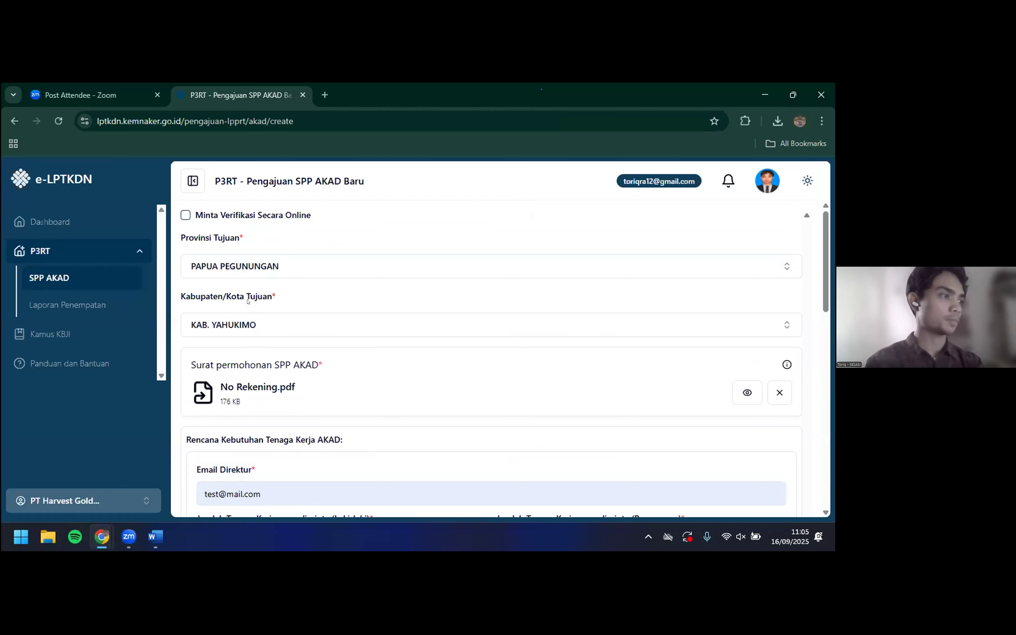
Change the destination to DAERAH ISTIMEWA YOGYAKARTA province and KAB. SLEMAN regency.
click(327, 265)
key(BackSpace)
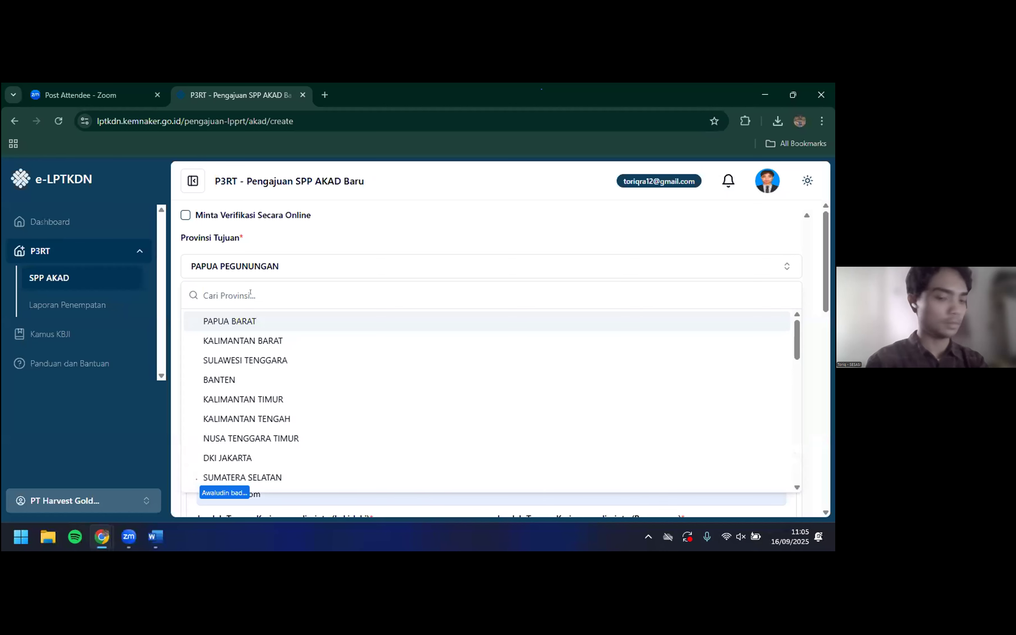
text(daera)
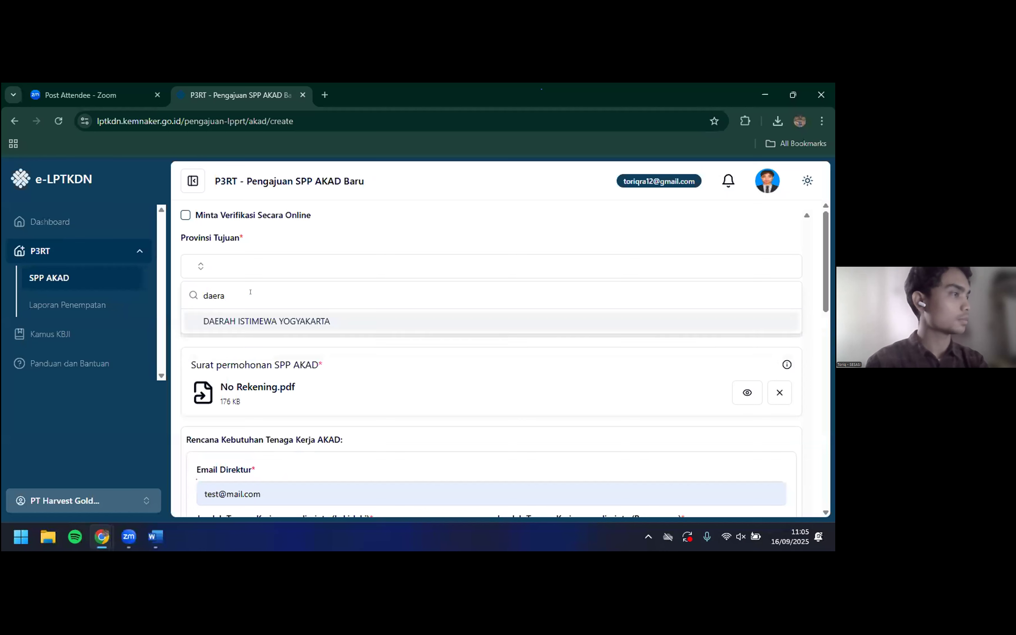
click(265, 329)
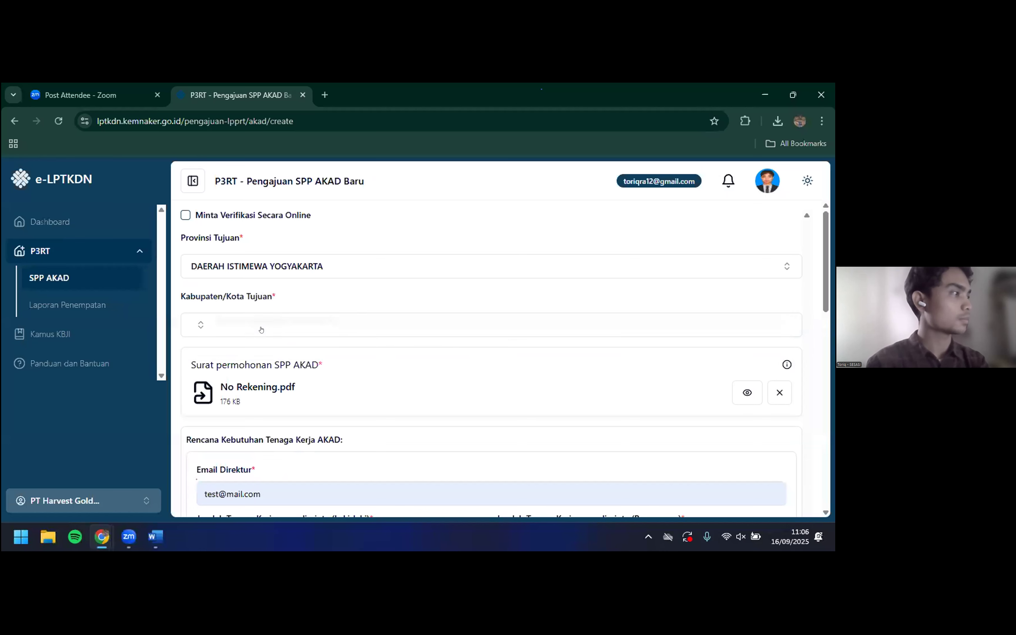
click(252, 330)
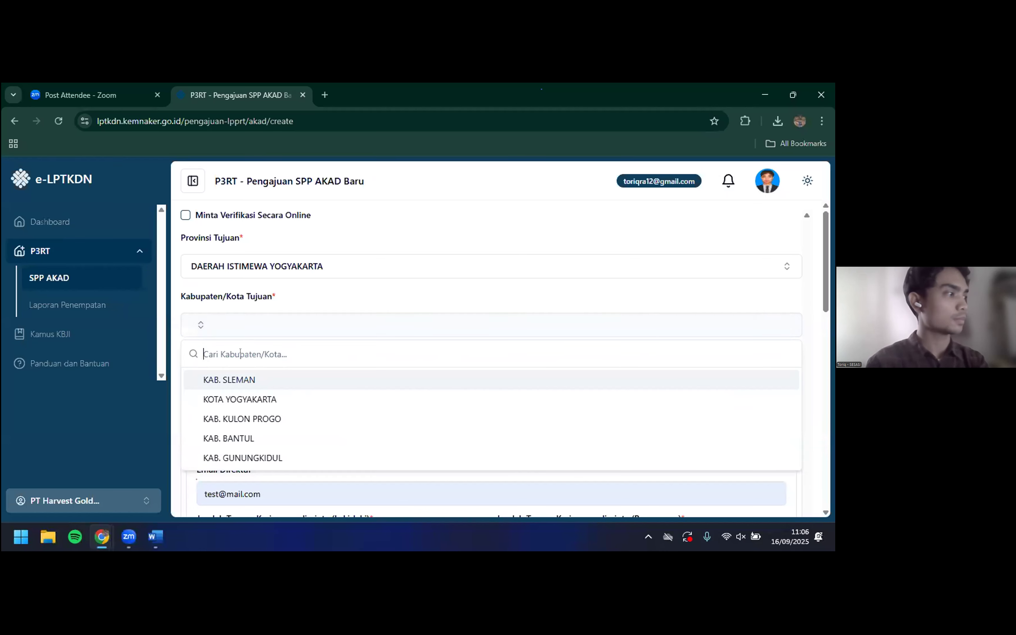
click(240, 374)
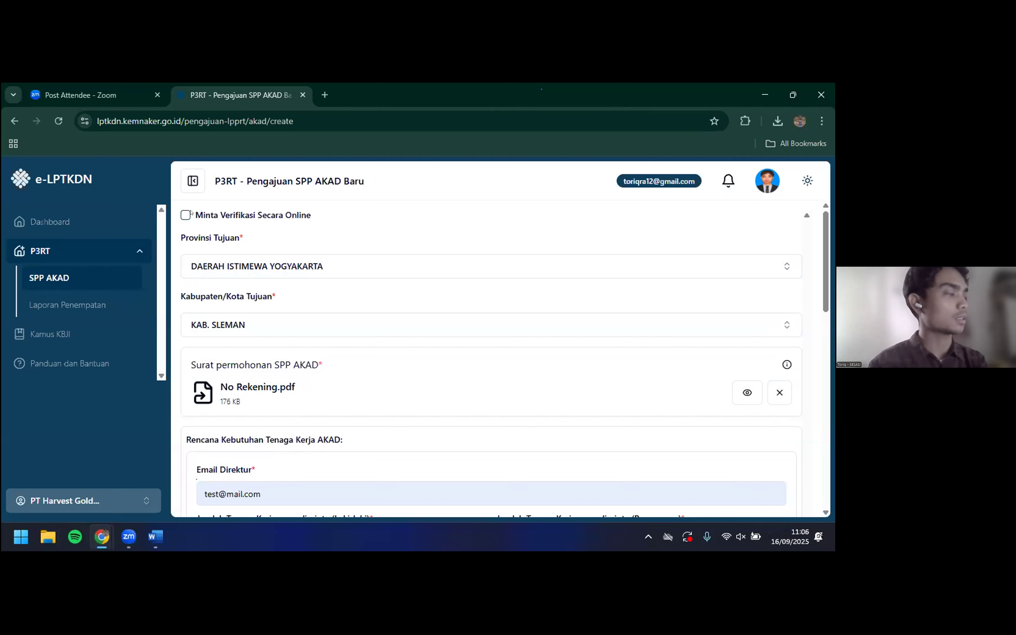
Tick 'Minta Verifikasi Secara Online' and scroll down to the Batal/Kirim buttons.
click(182, 215)
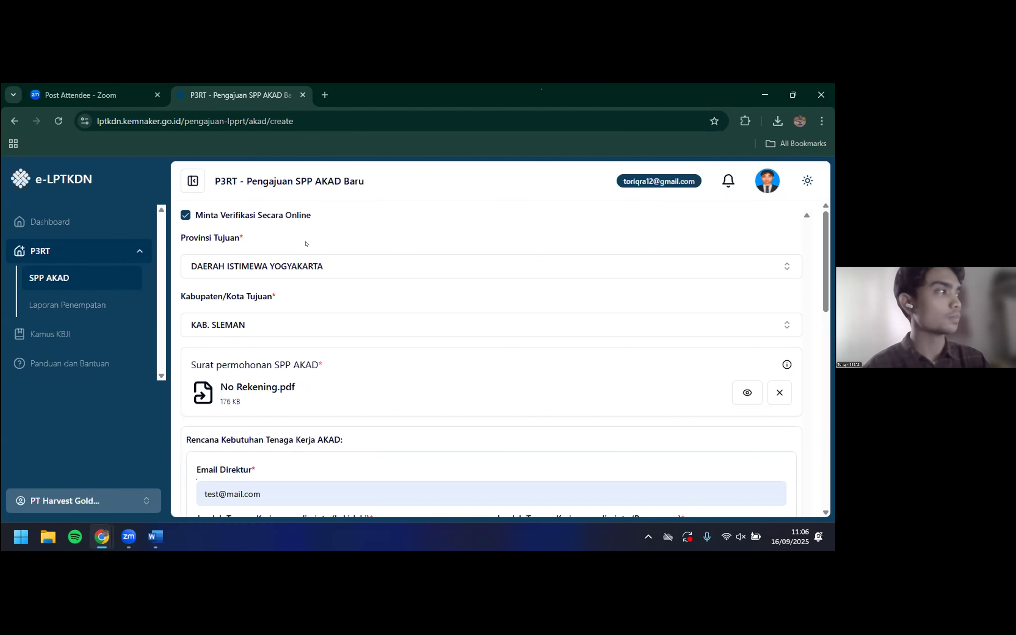
scroll(279, 232, down, 12)
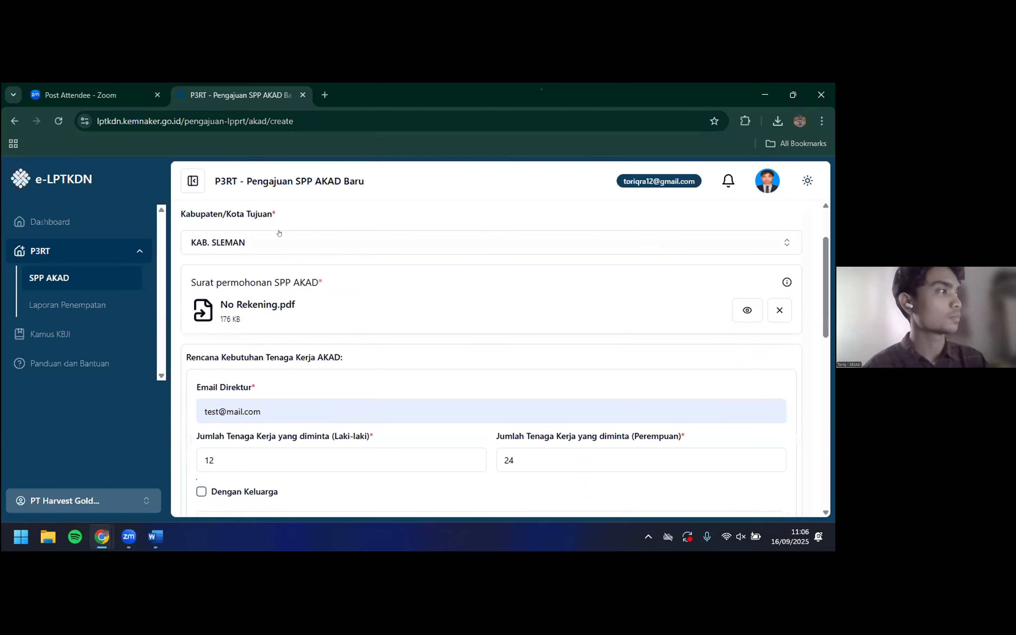
scroll(279, 232, down, 3)
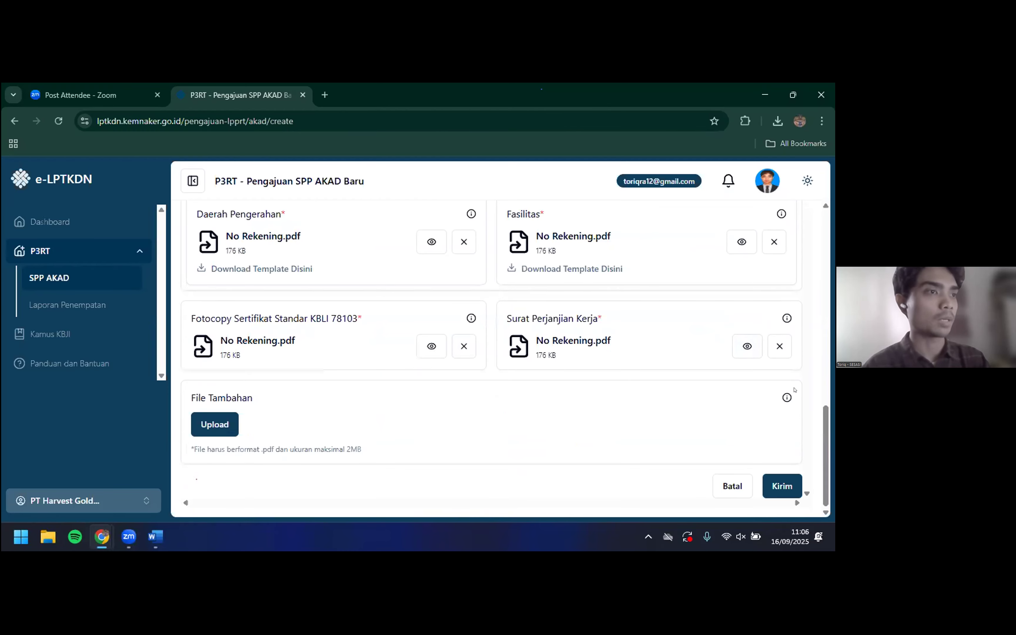
Send the application with Kirim and highlight its KAB. SLEMAN destination in the submission list.
click(787, 482)
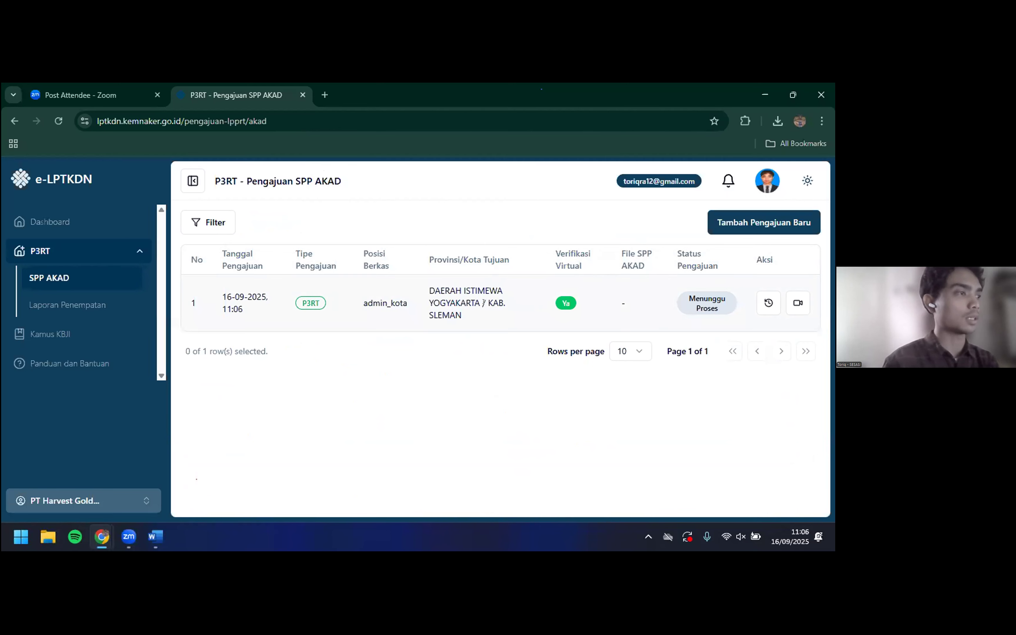
drag(492, 303, 482, 320)
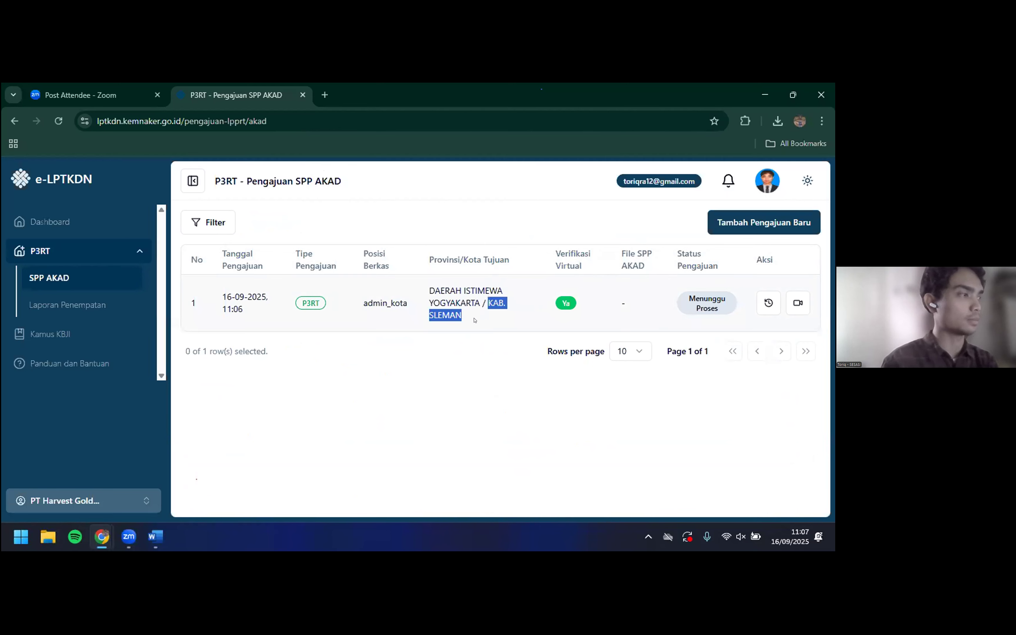
click(475, 320)
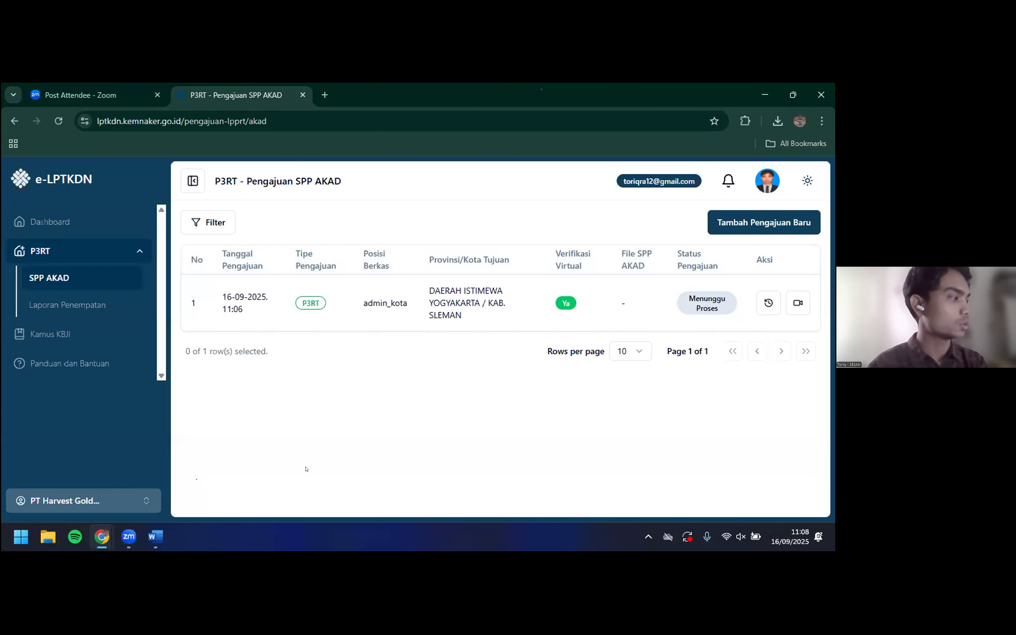
mouse_move(99, 546)
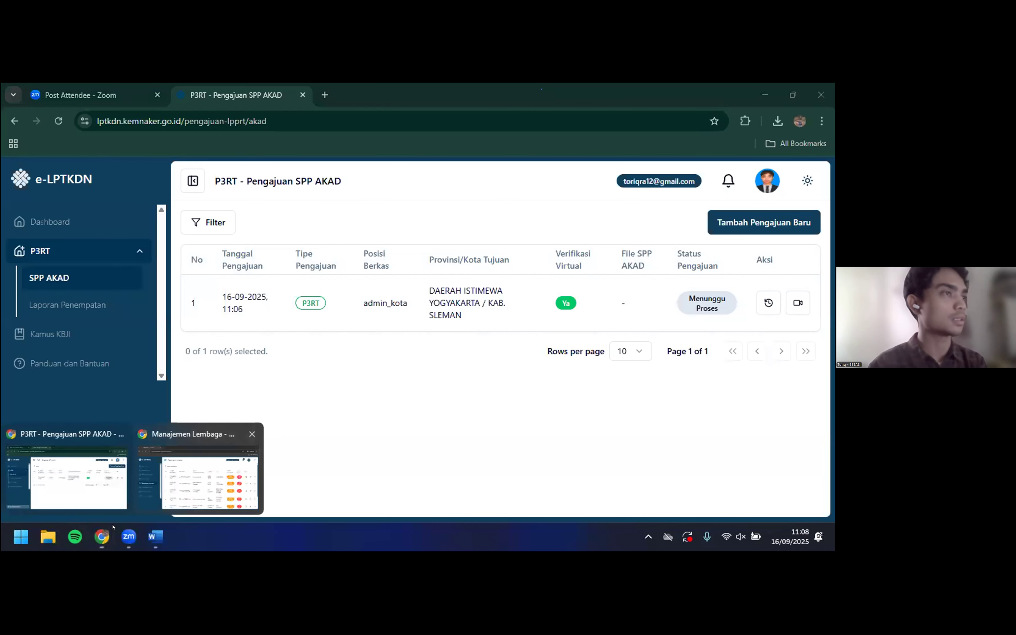
In the admin browser window, log out of the central admin account.
click(198, 479)
click(766, 185)
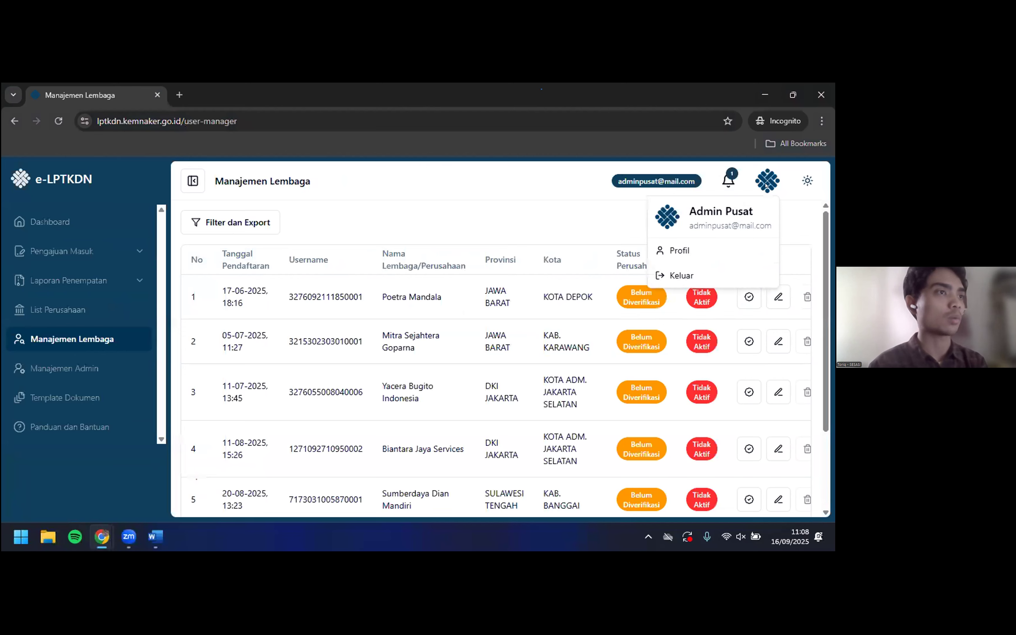
click(686, 274)
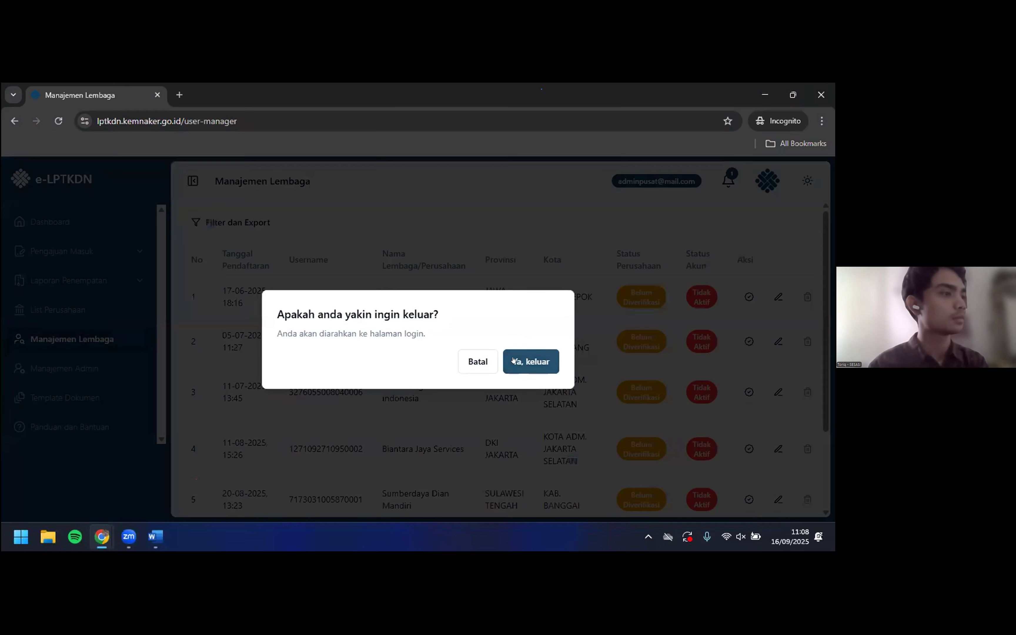
click(513, 360)
Go to the /auth/admin login page.
click(223, 120)
click(222, 120)
text(/aut)
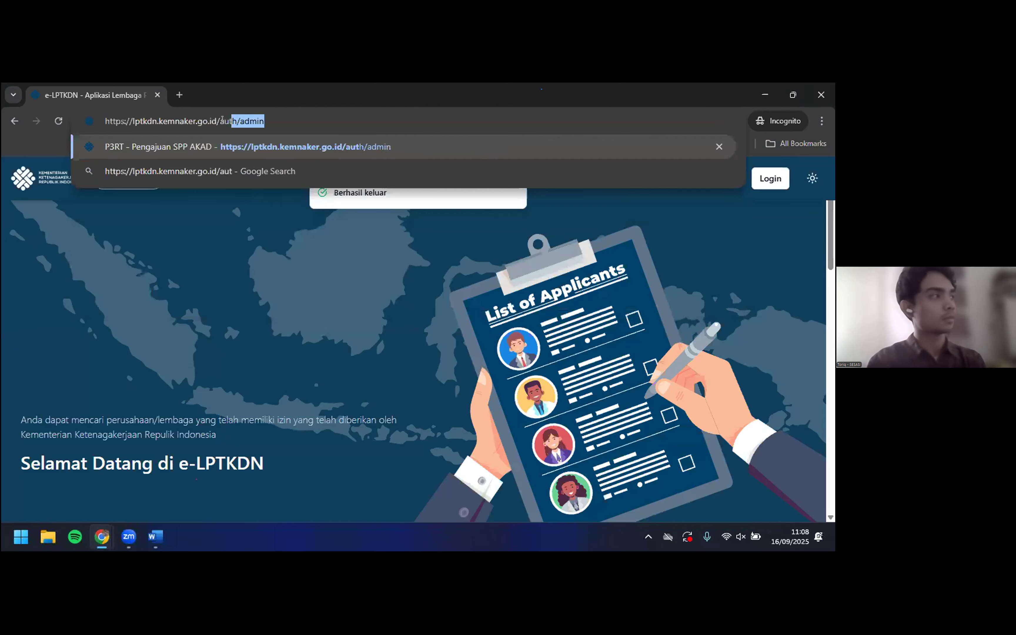
key(Return)
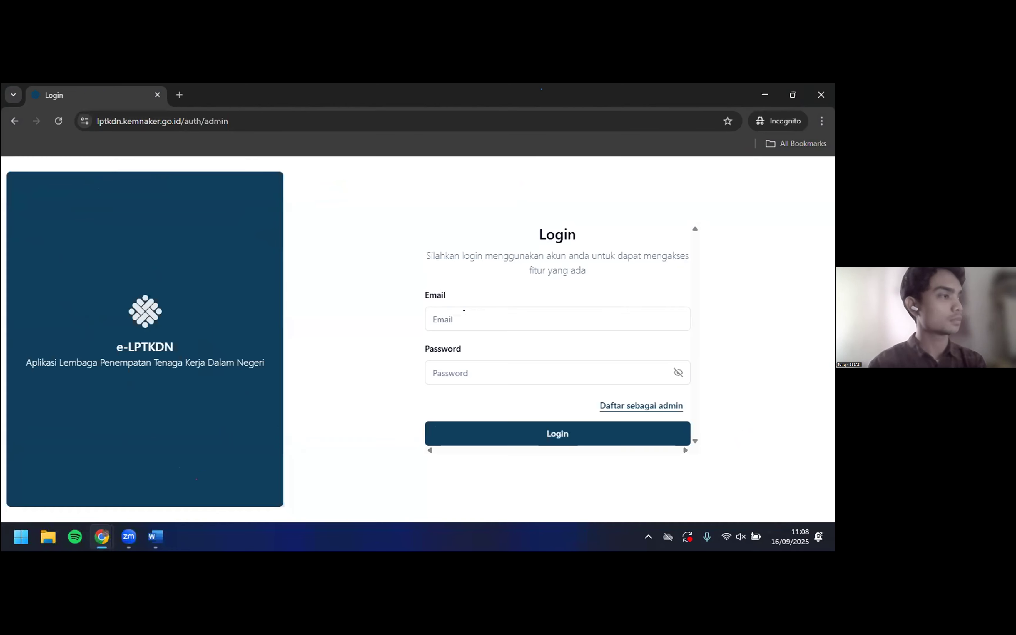
click(464, 313)
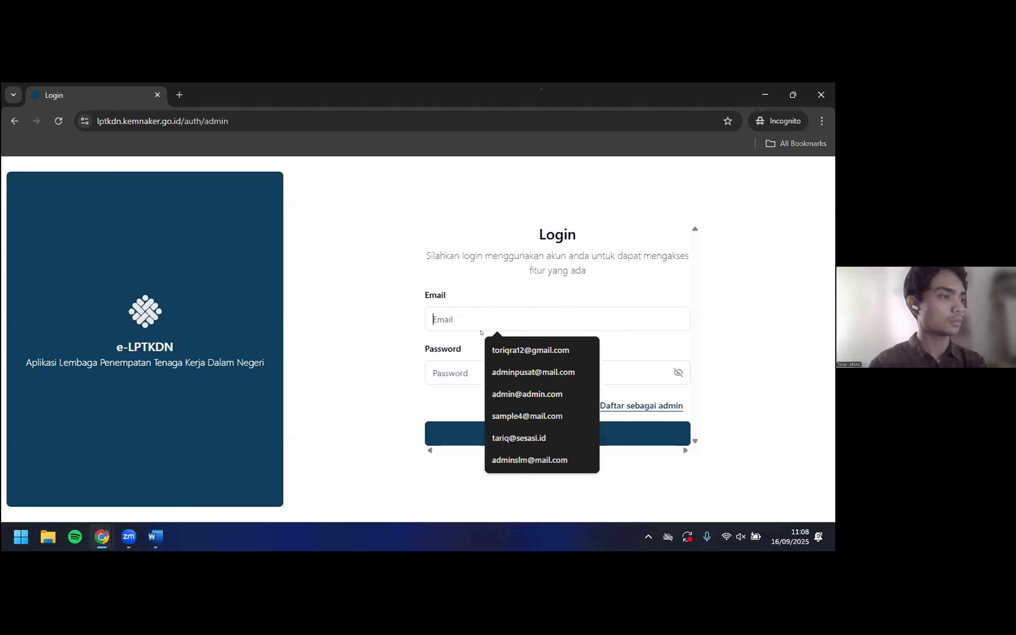
mouse_move(129, 537)
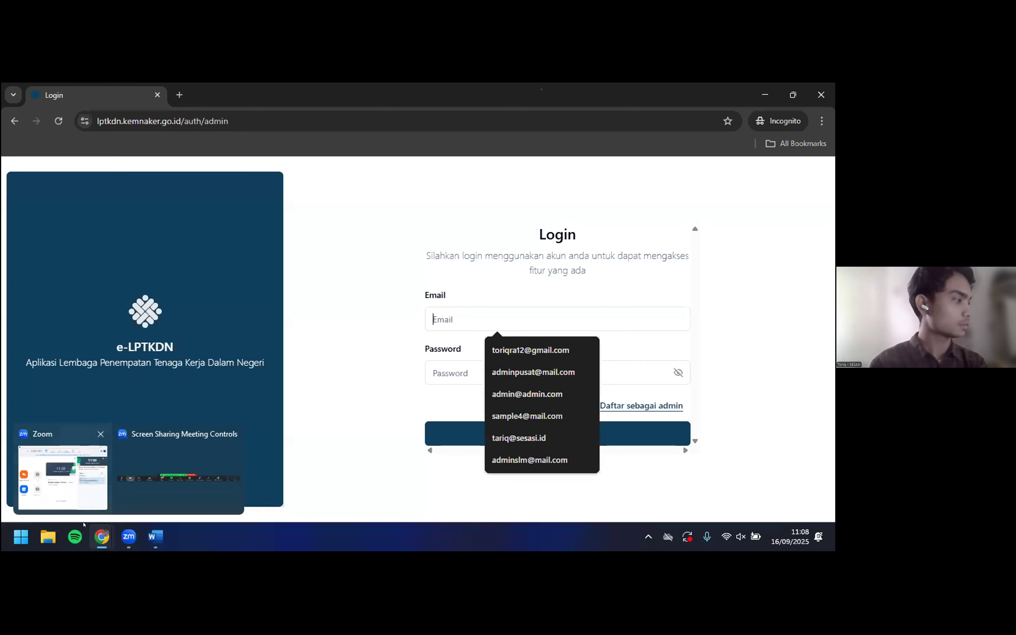
click(199, 439)
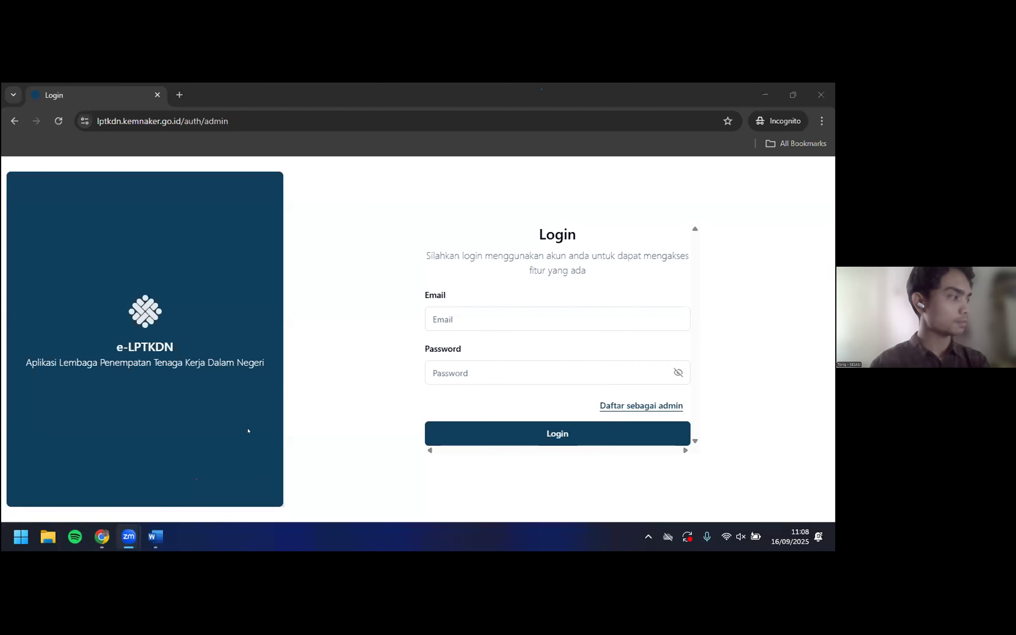
Sign in with the saved Kab. Sleman admin email and its password.
click(454, 314)
text(admin)
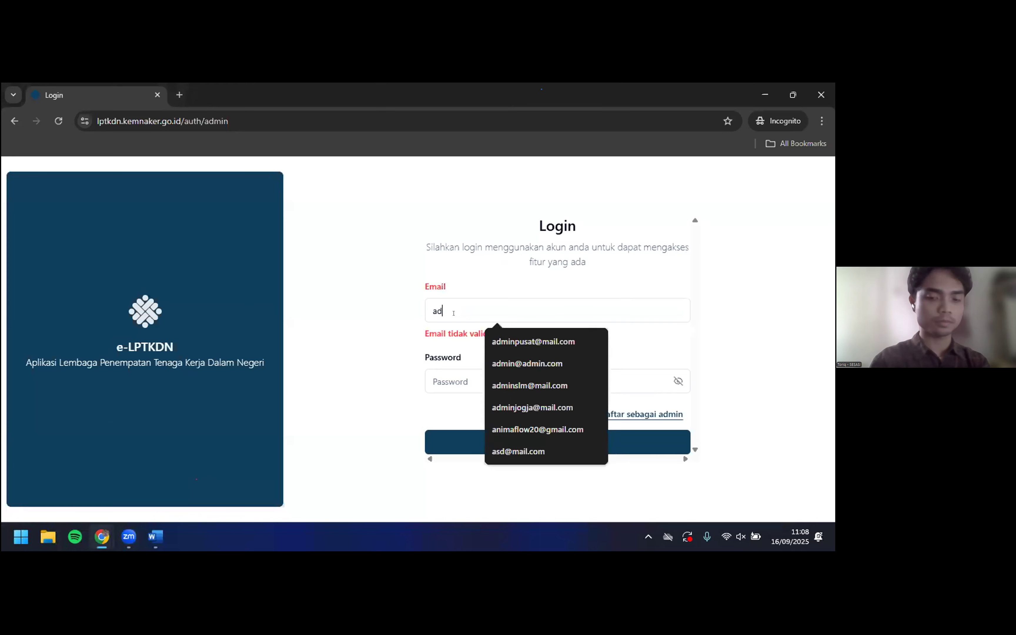
key(Down)
key(Down)
key(Down)
key(Return)
key(Tab)
text(******)
key(Return)
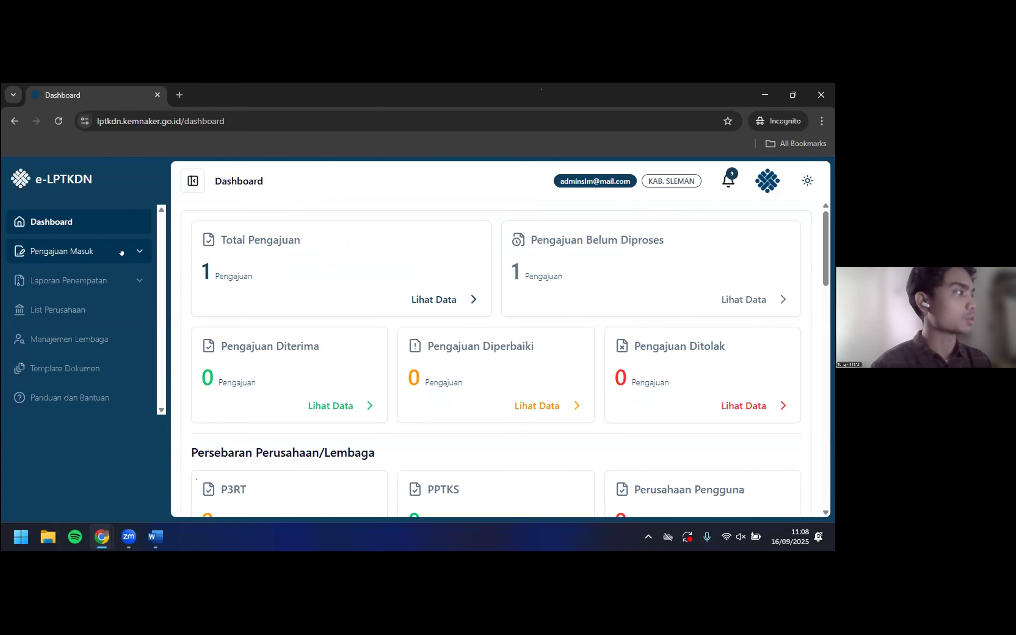
Under Pengajuan Masuk, open PT Harvest Golden Indonesia Unit Ape's SPP AKAD submission details.
click(122, 252)
click(121, 252)
click(105, 252)
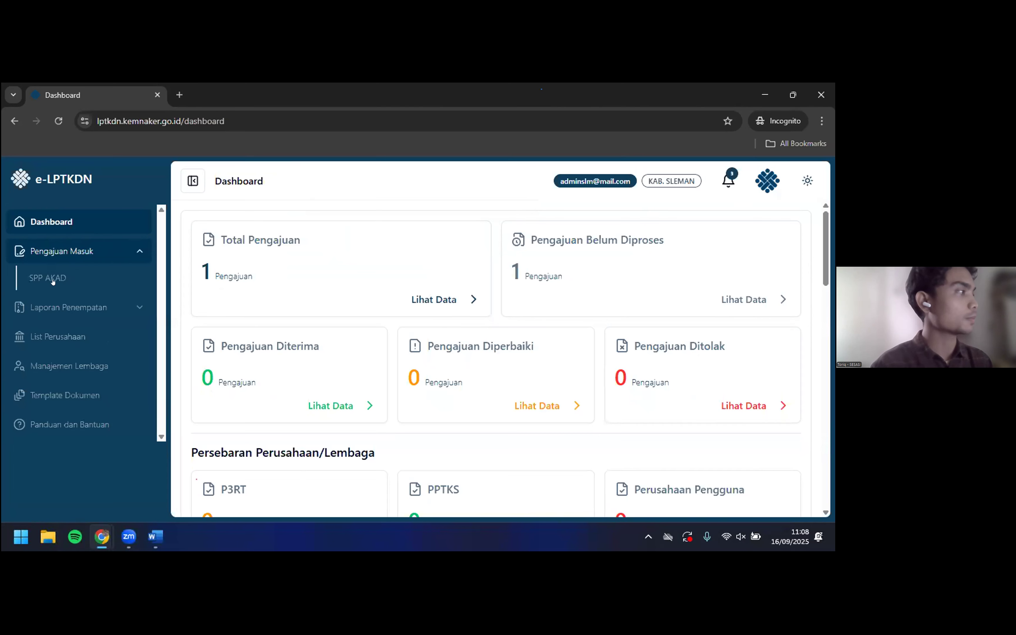
click(44, 284)
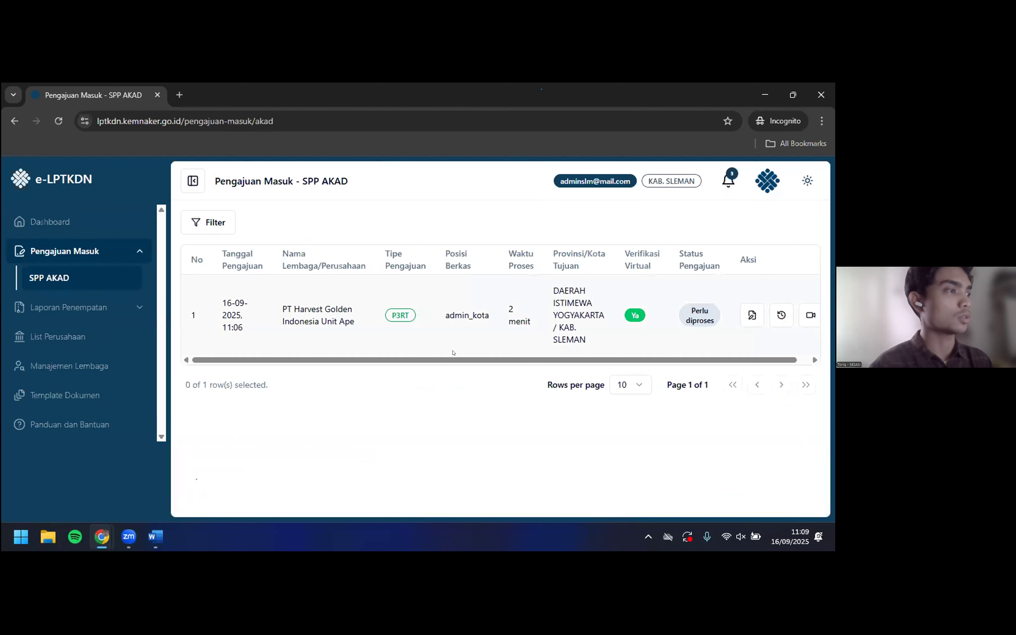
scroll(454, 355, right, 1)
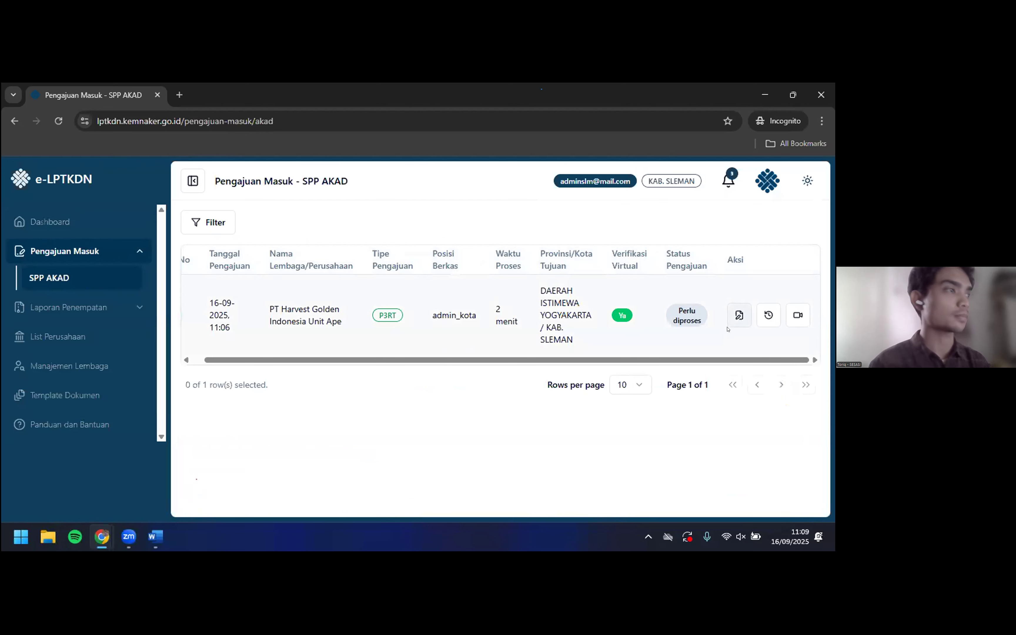
click(739, 315)
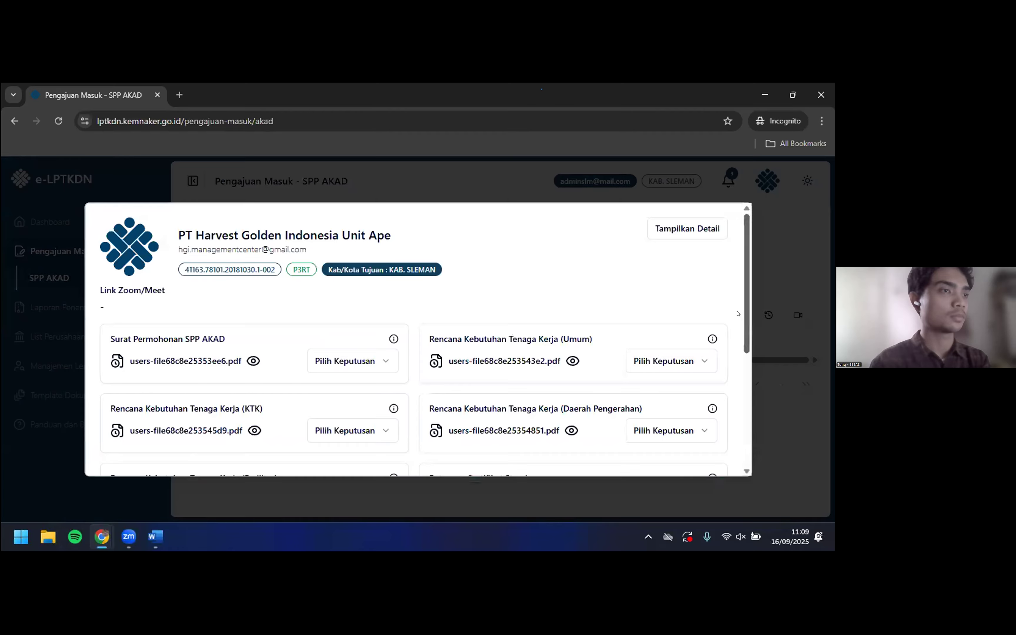
Mark the SPP AKAD request letter as needing revision, noting 'file kurang lengkap'.
click(767, 230)
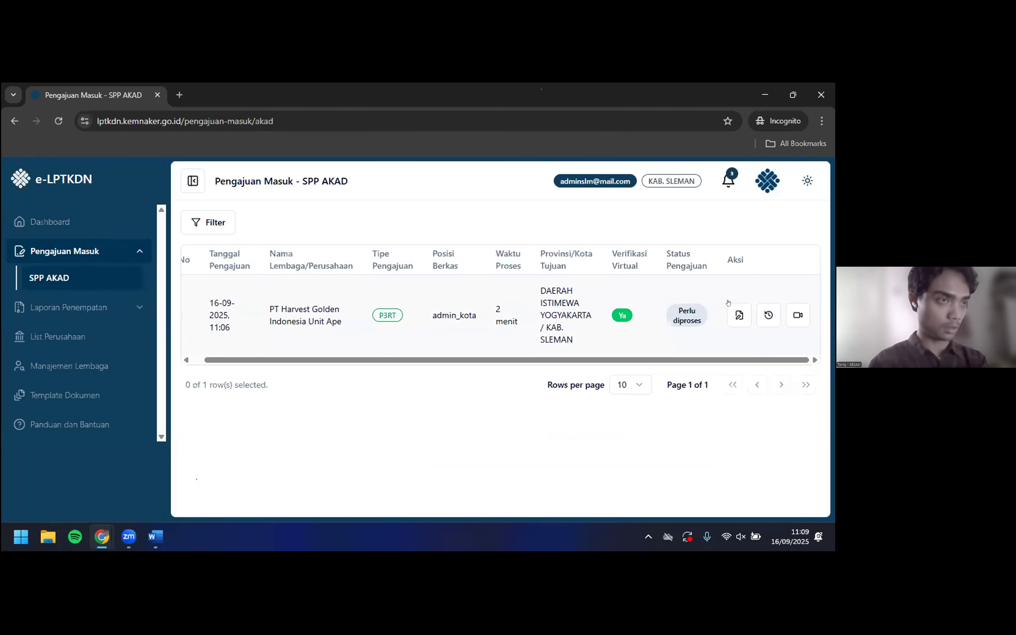
click(738, 321)
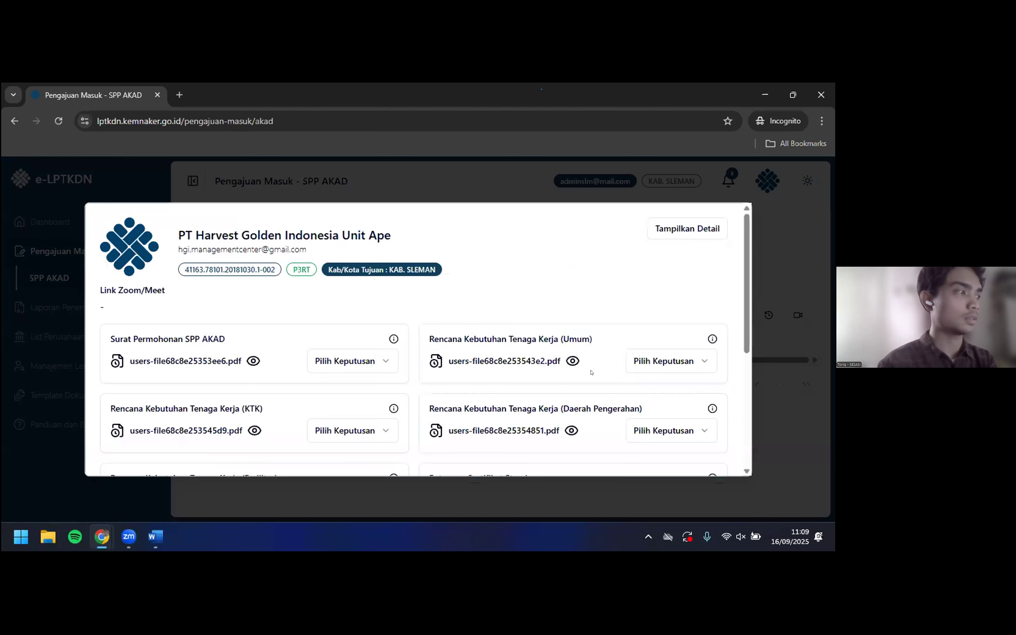
scroll(592, 372, down, 2)
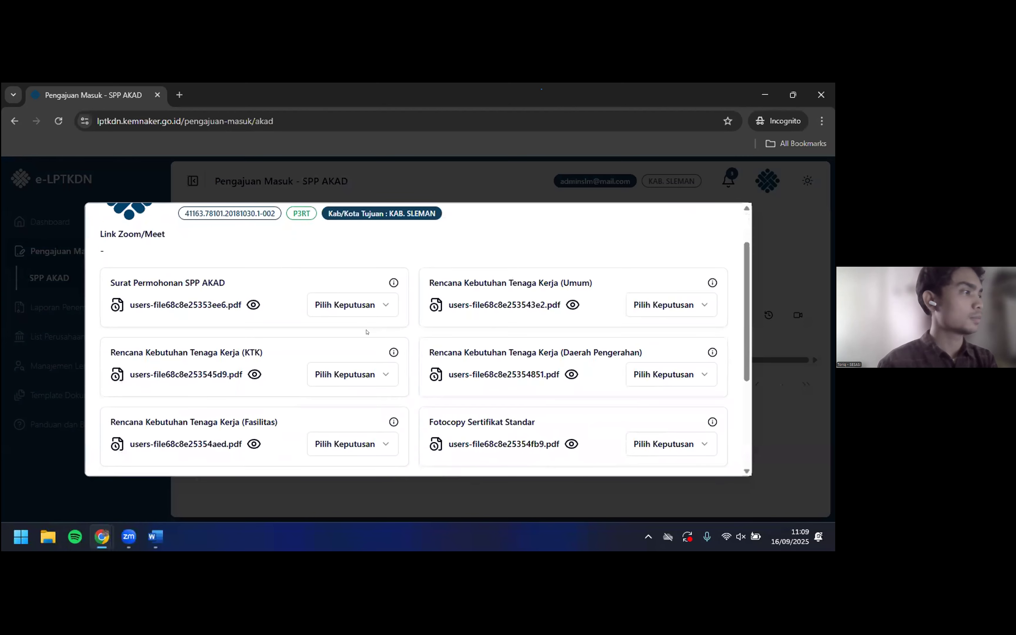
click(336, 311)
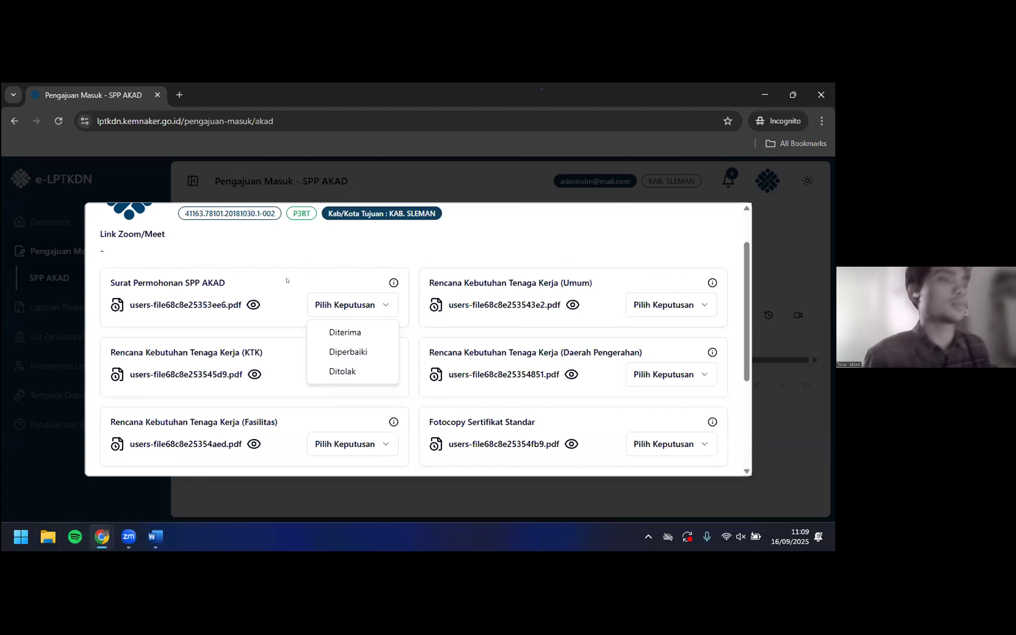
click(356, 352)
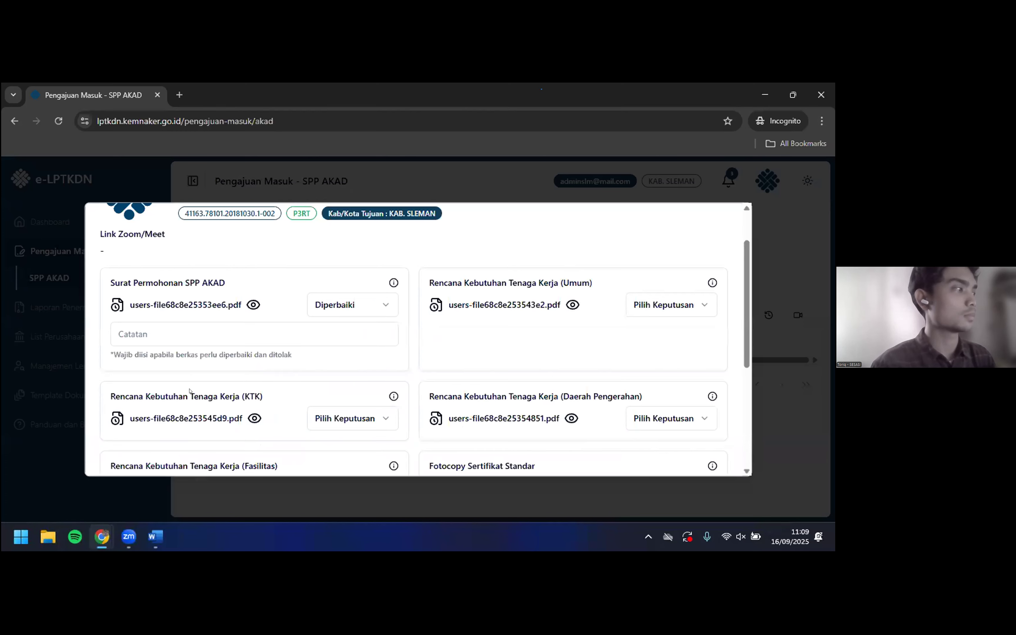
click(140, 330)
text(fil)
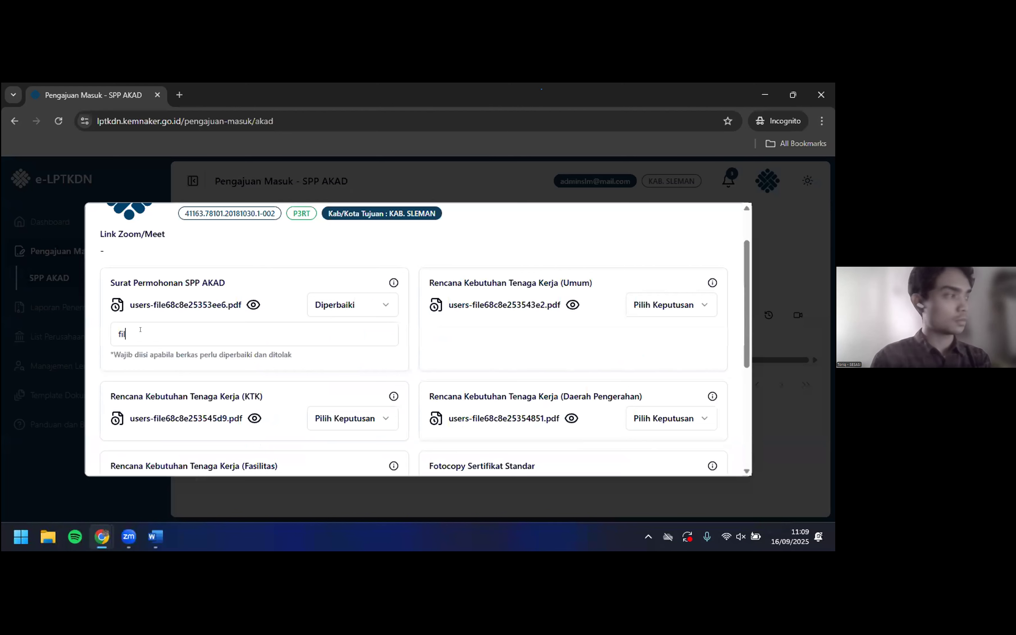
text(e kura)
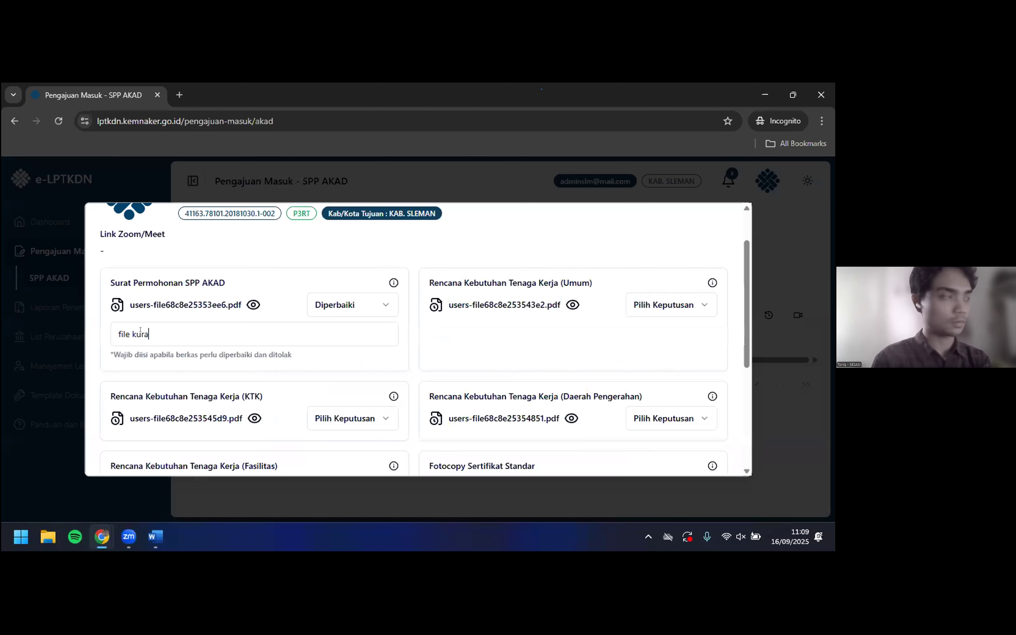
text(ng lengkap)
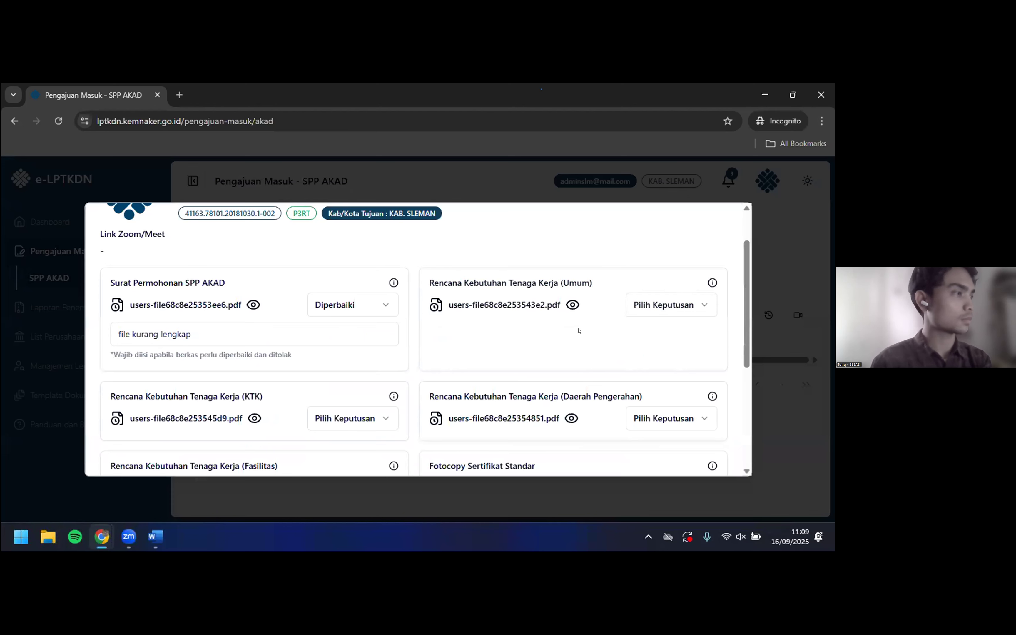
Set workforce plan, KTK, Daerah Pengerahan, Fasilitas, Sertifikat Standar and Perjanjian Kerja documents to Diterima.
click(661, 309)
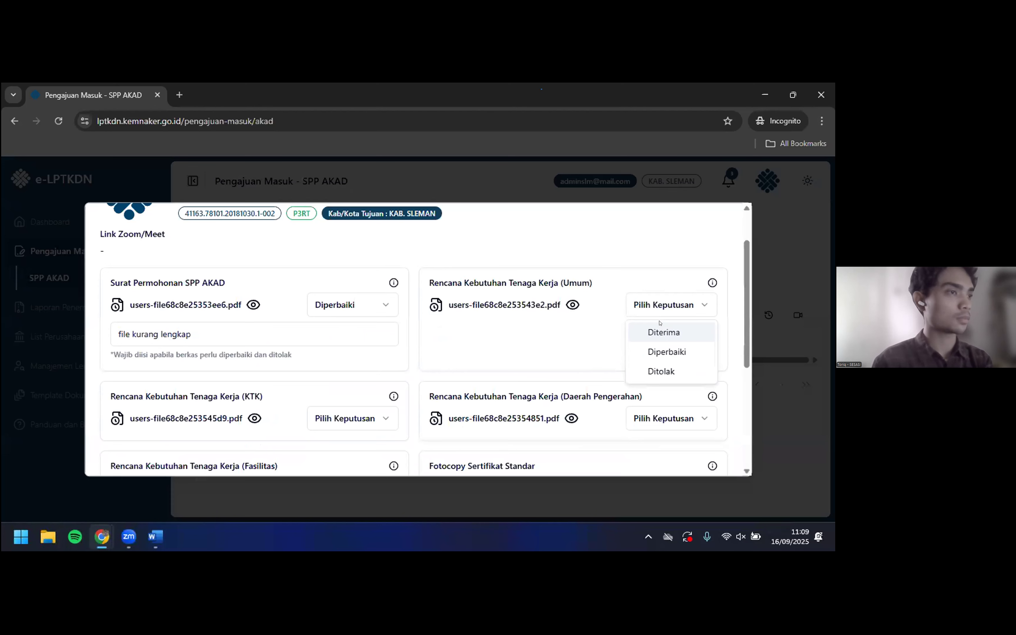
click(662, 331)
scroll(503, 362, down, 3)
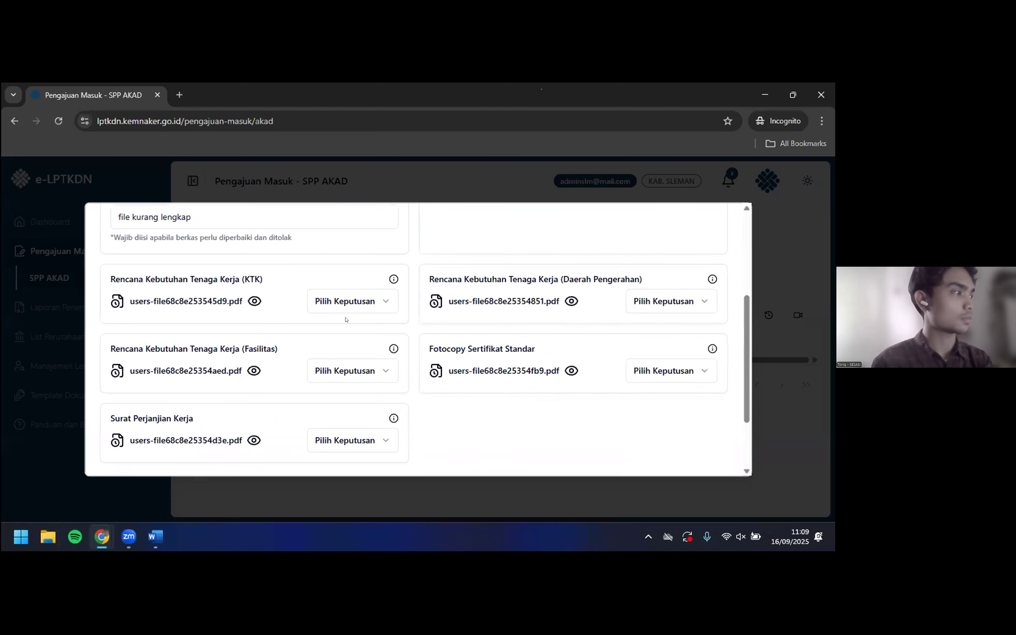
click(329, 303)
click(344, 329)
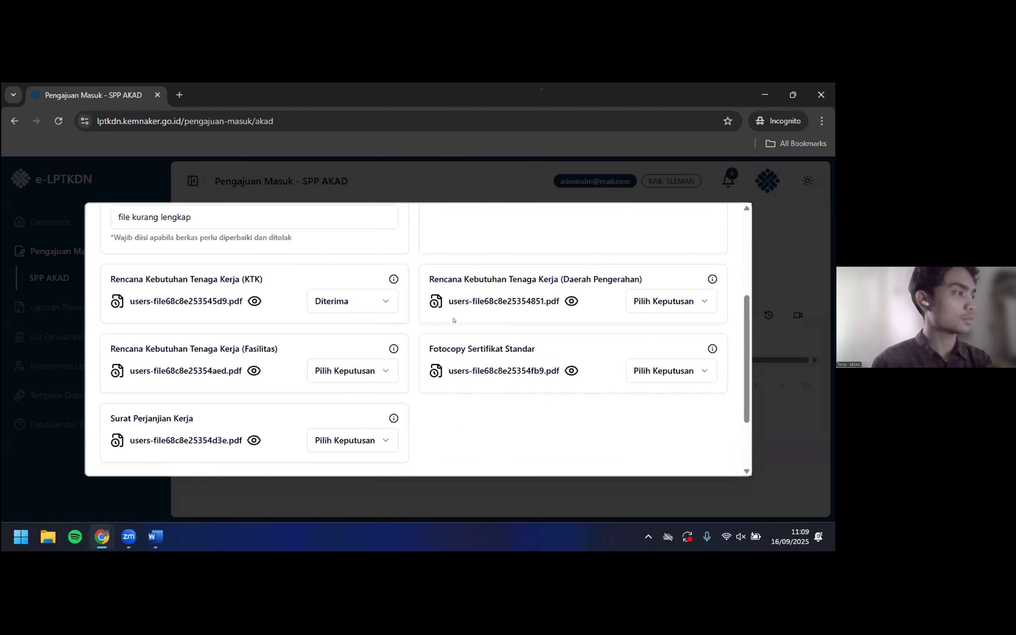
click(640, 302)
click(649, 329)
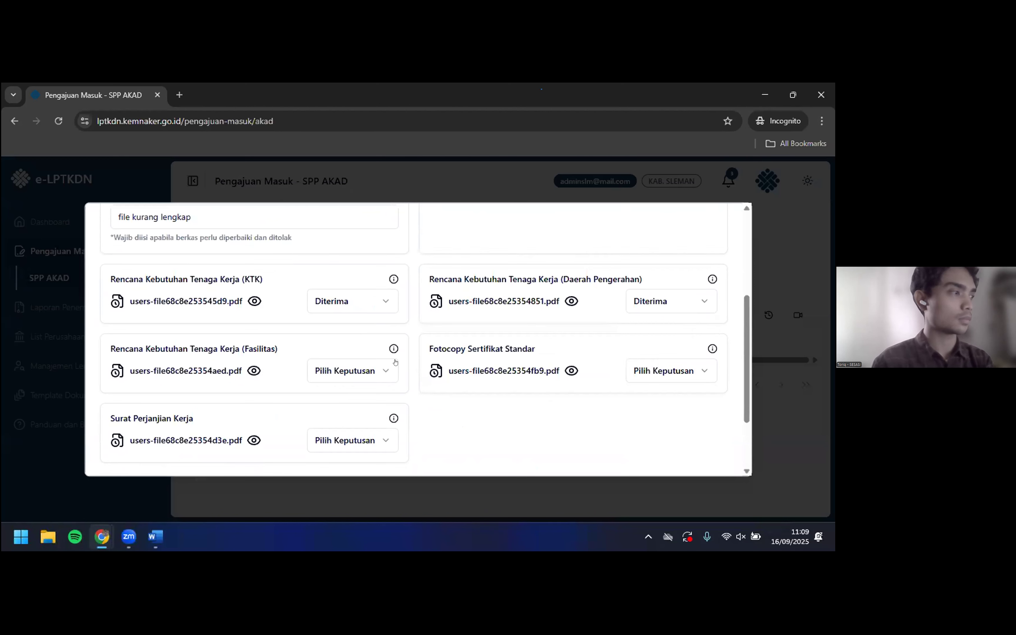
click(342, 378)
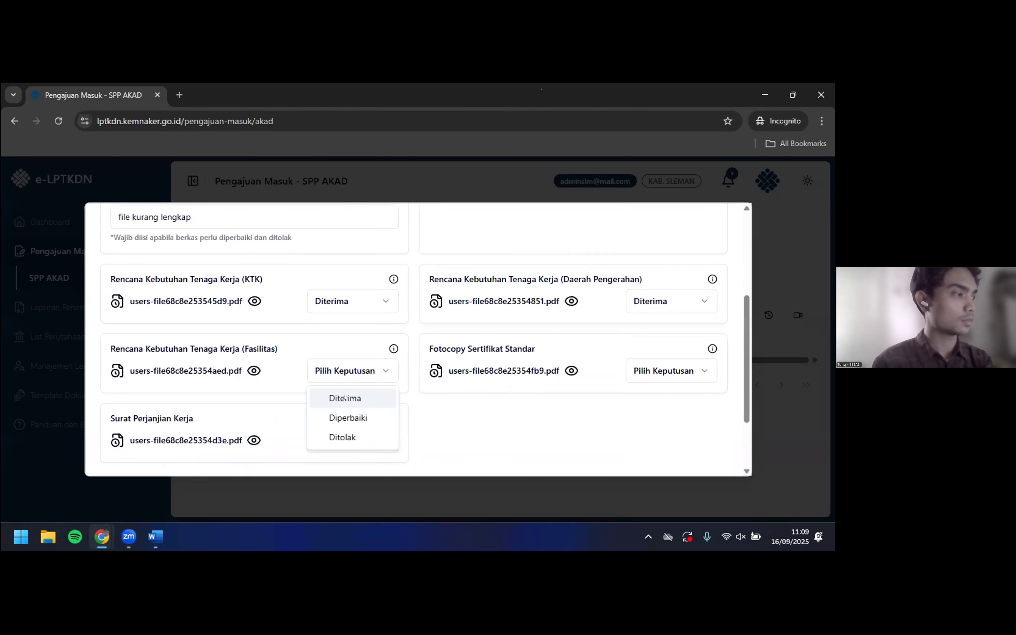
click(345, 397)
click(639, 372)
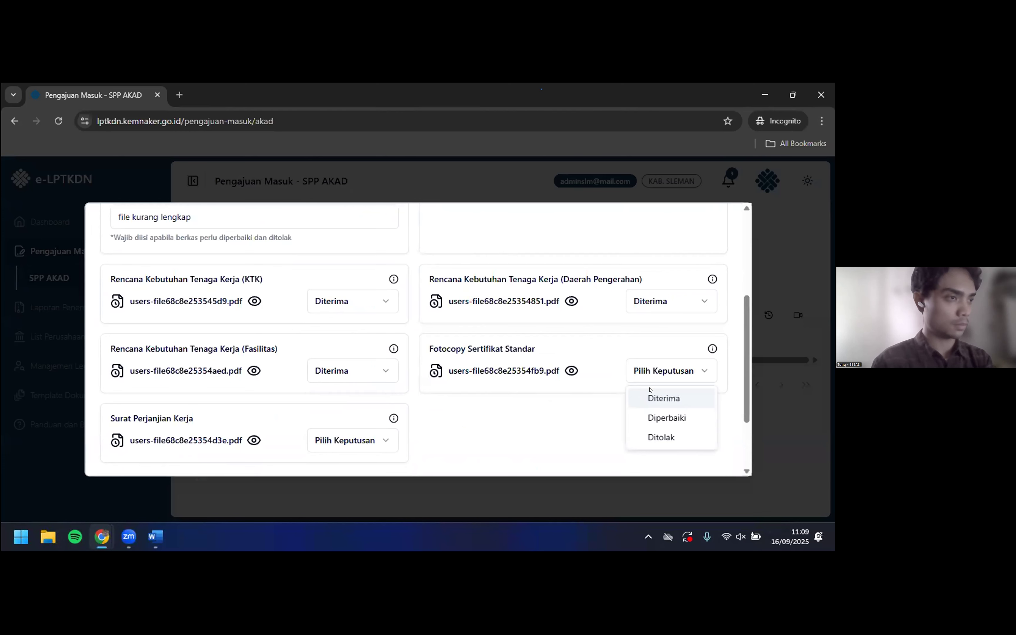
click(659, 399)
scroll(483, 391, down, 2)
click(346, 351)
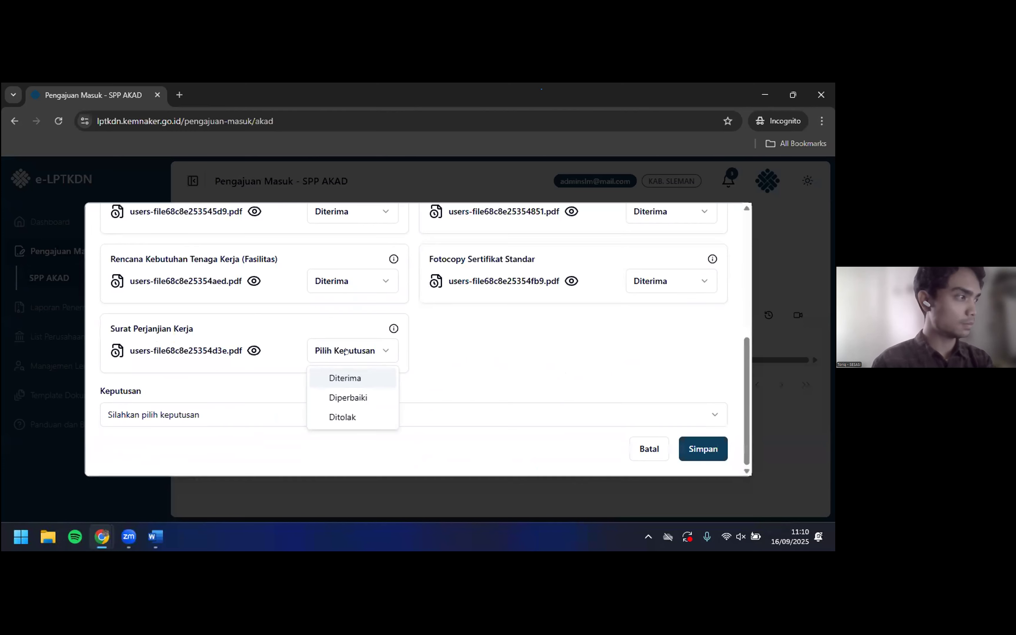
click(345, 378)
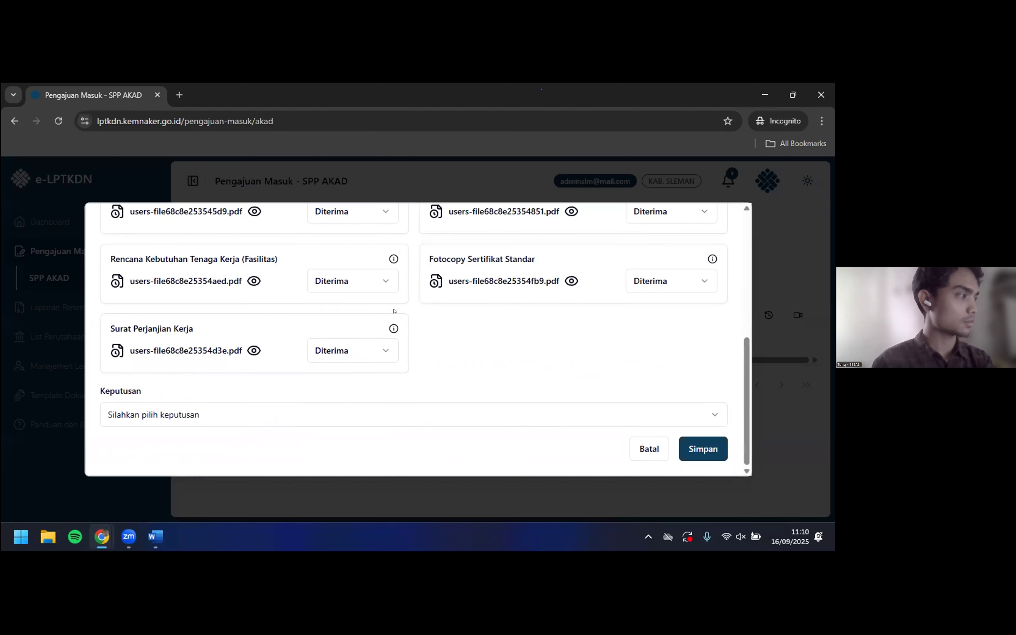
Set the overall decision to Diperbaiki and save the review.
click(309, 419)
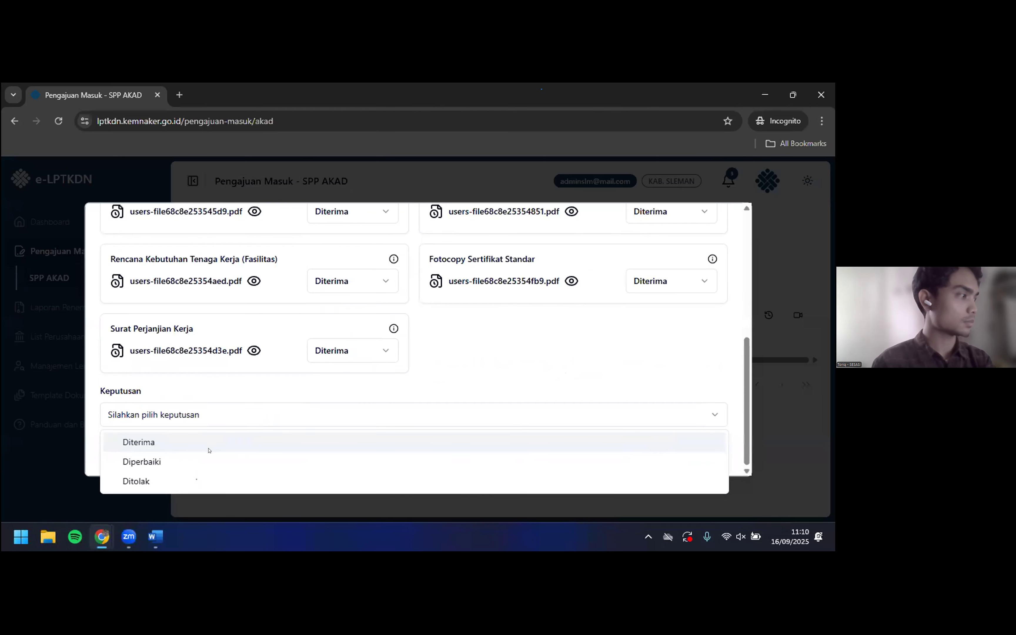
click(200, 461)
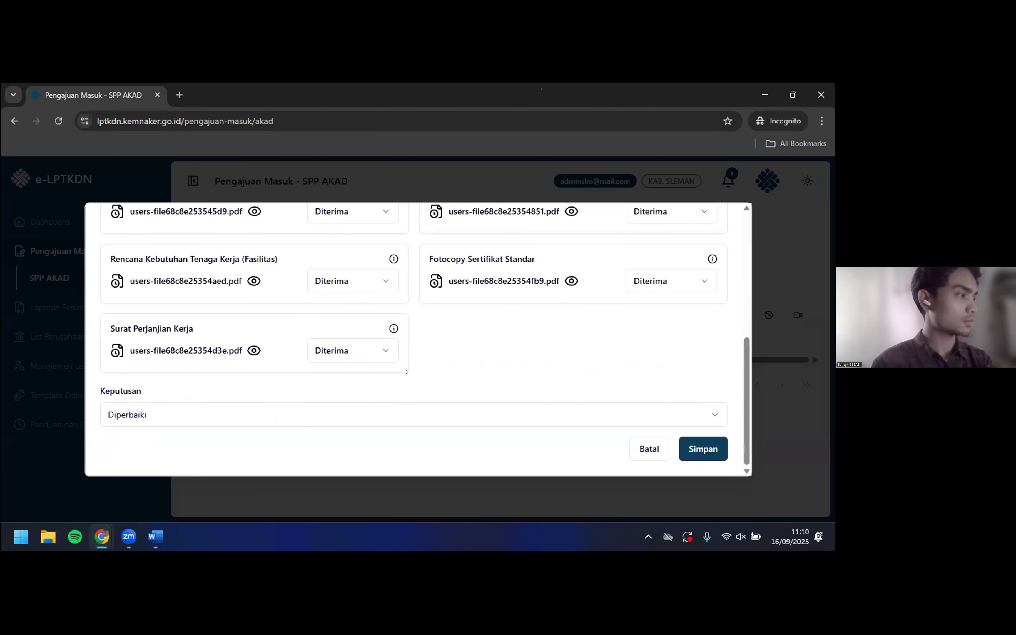
click(708, 449)
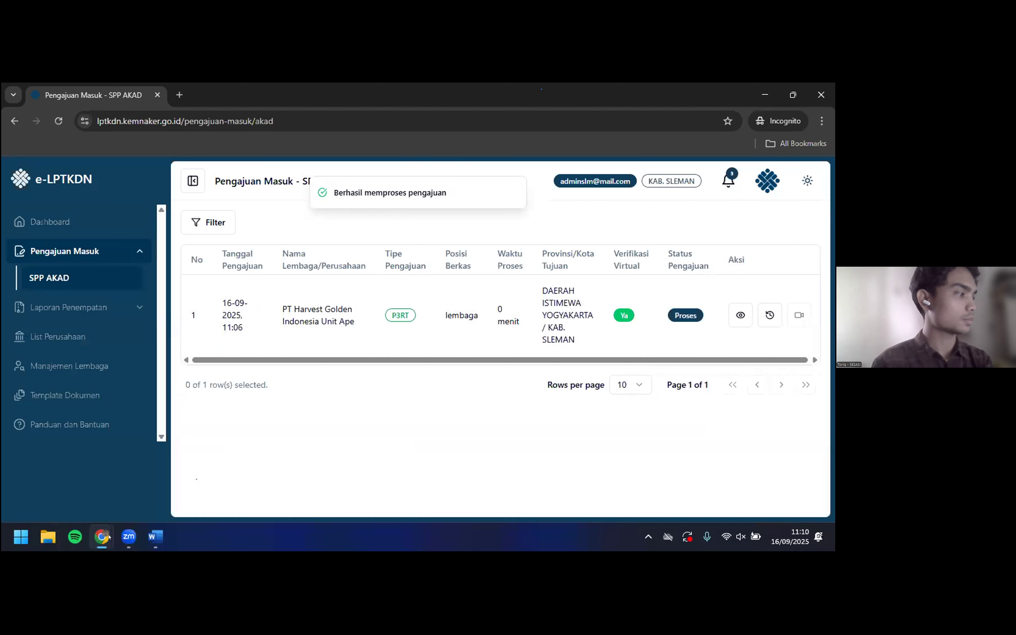
In the company's window, reload the SPP AKAD list and check the notifications.
mouse_move(105, 534)
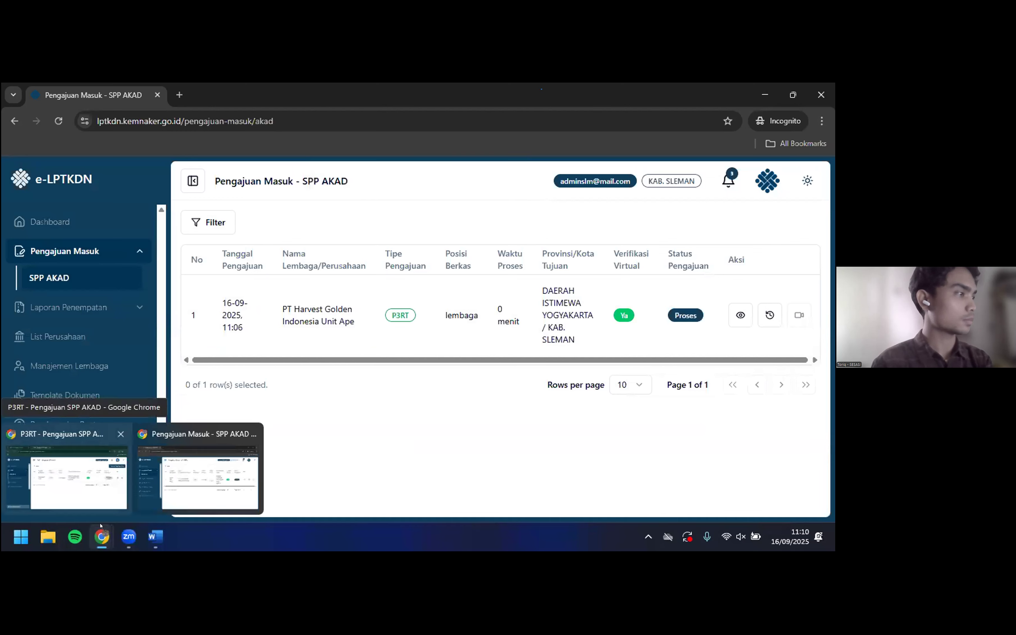
click(101, 526)
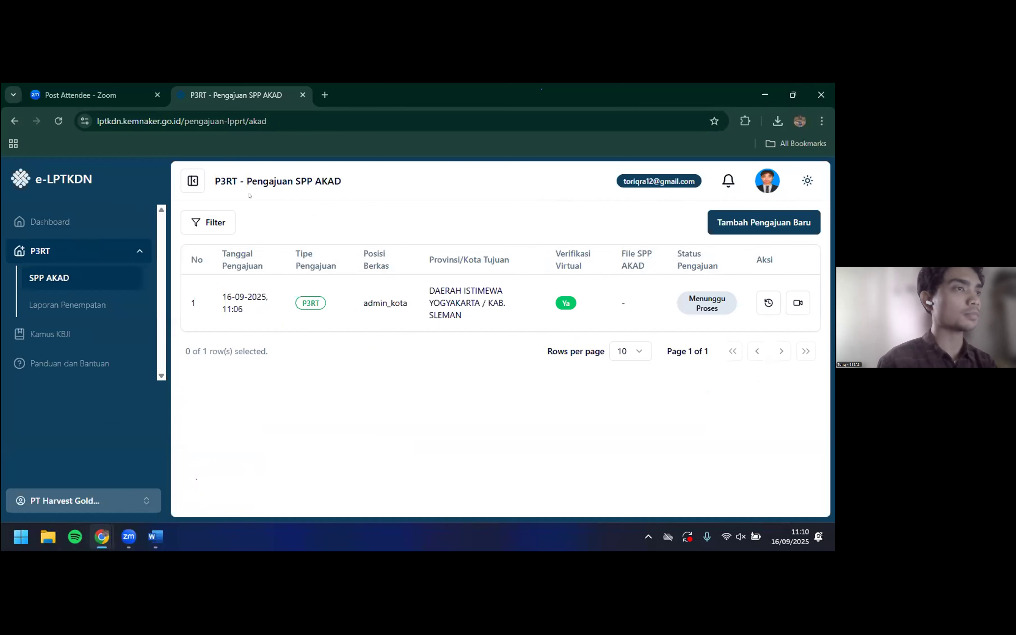
click(59, 122)
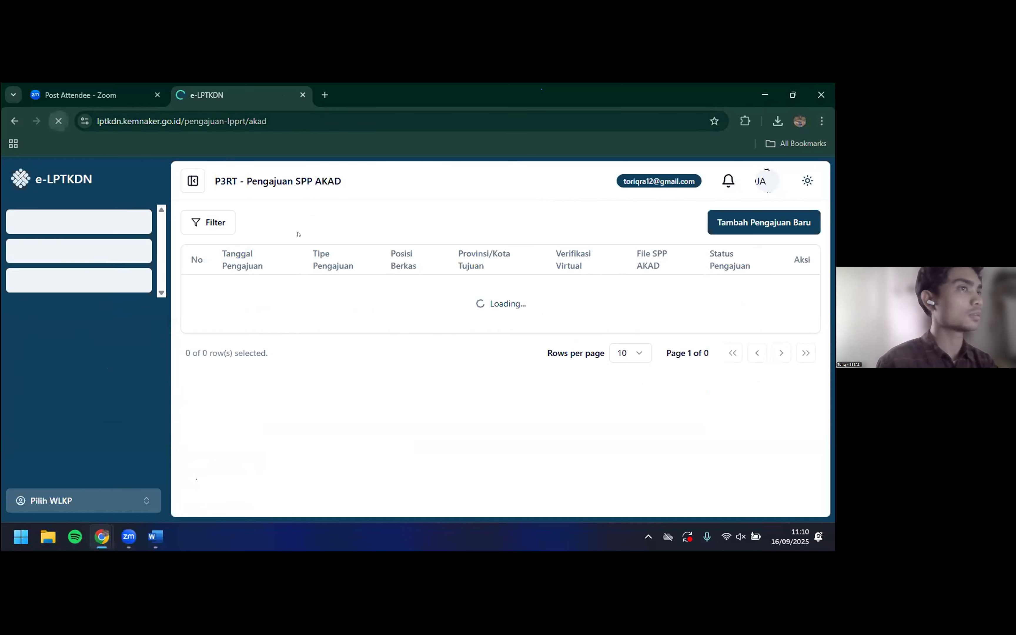
click(727, 178)
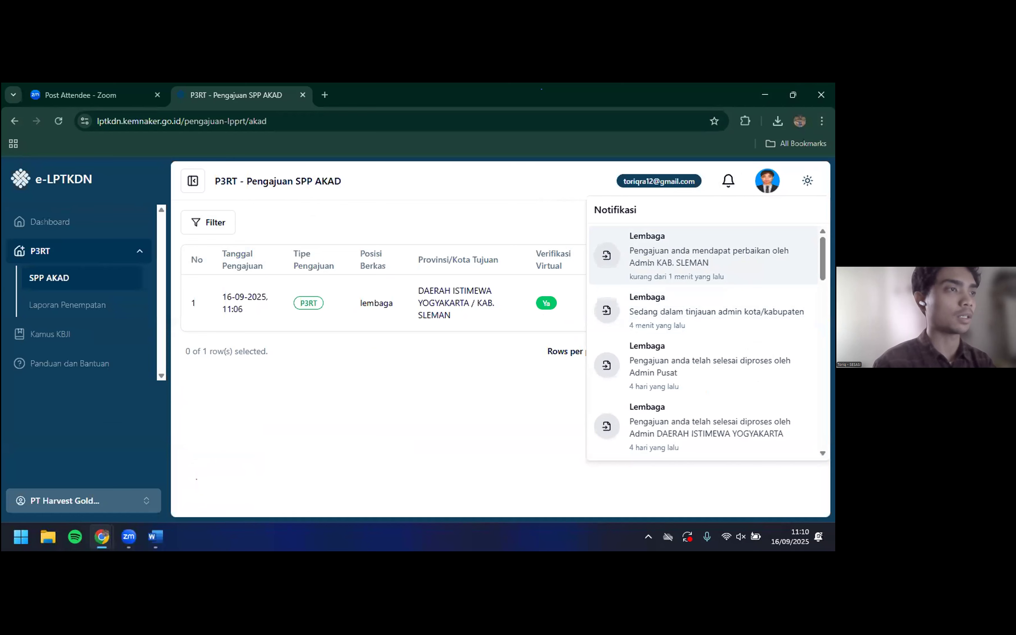
click(500, 214)
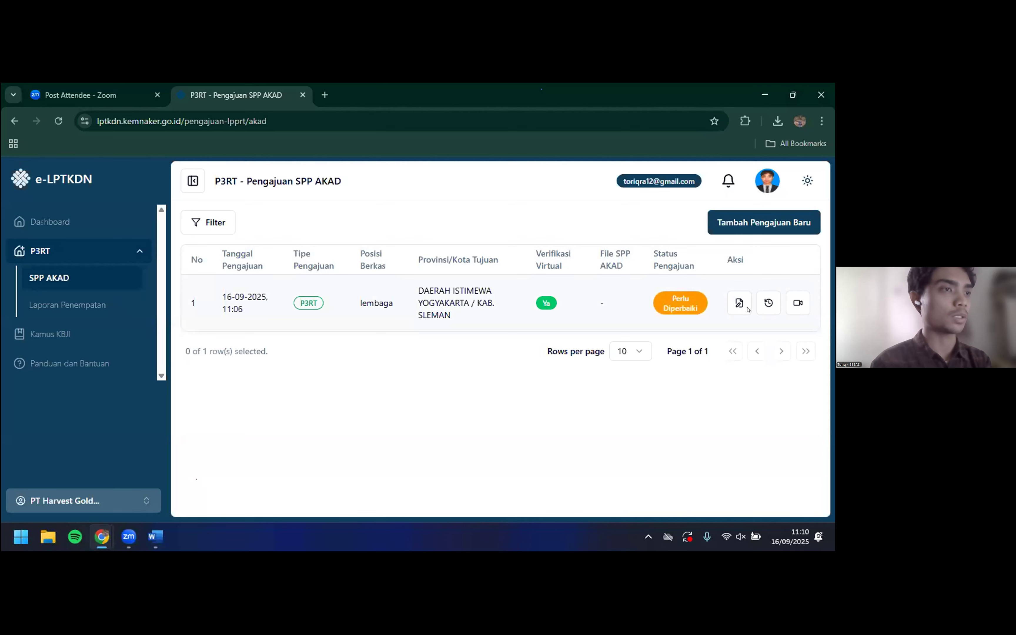
Open the Revisi SPP AKAD form for the returned submission.
click(739, 303)
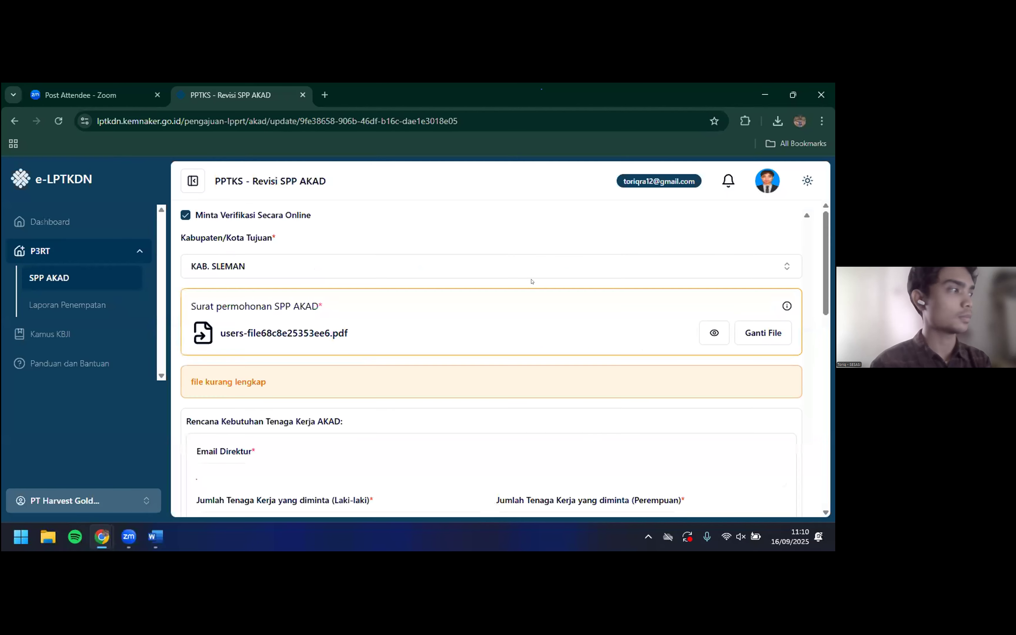
scroll(355, 359, down, 3)
scroll(351, 355, up, 3)
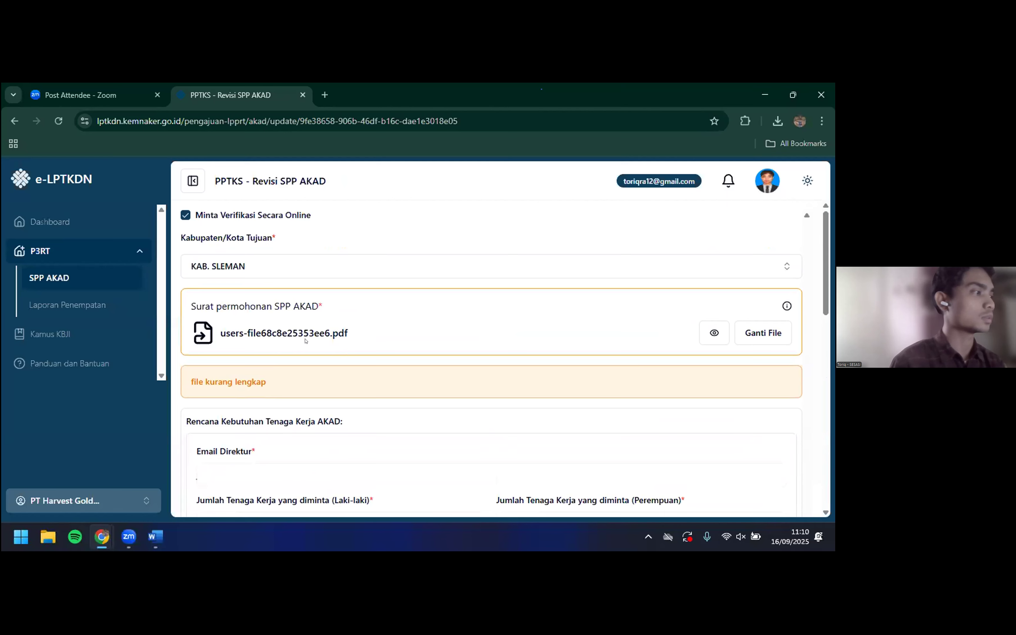
scroll(219, 352, down, 1)
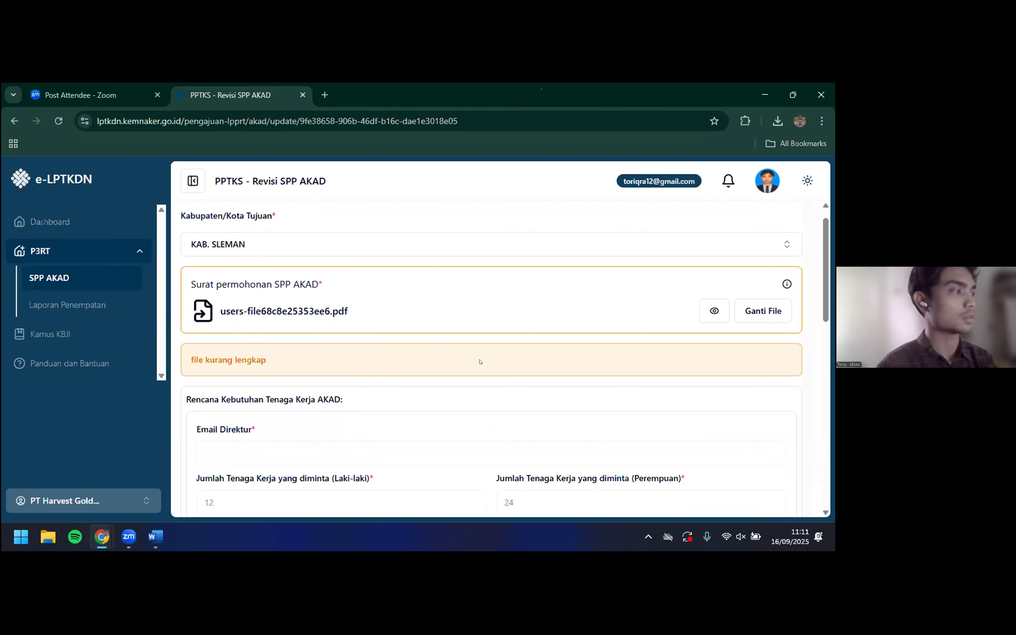
Replace the application letter with No Rekening.pdf and save the revision.
click(758, 311)
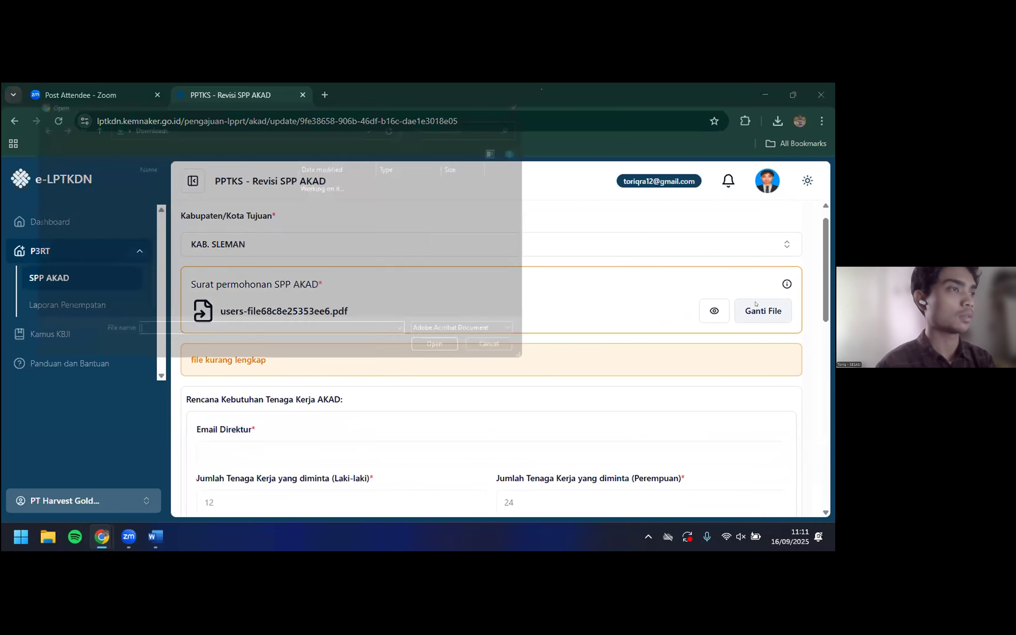
click(543, 93)
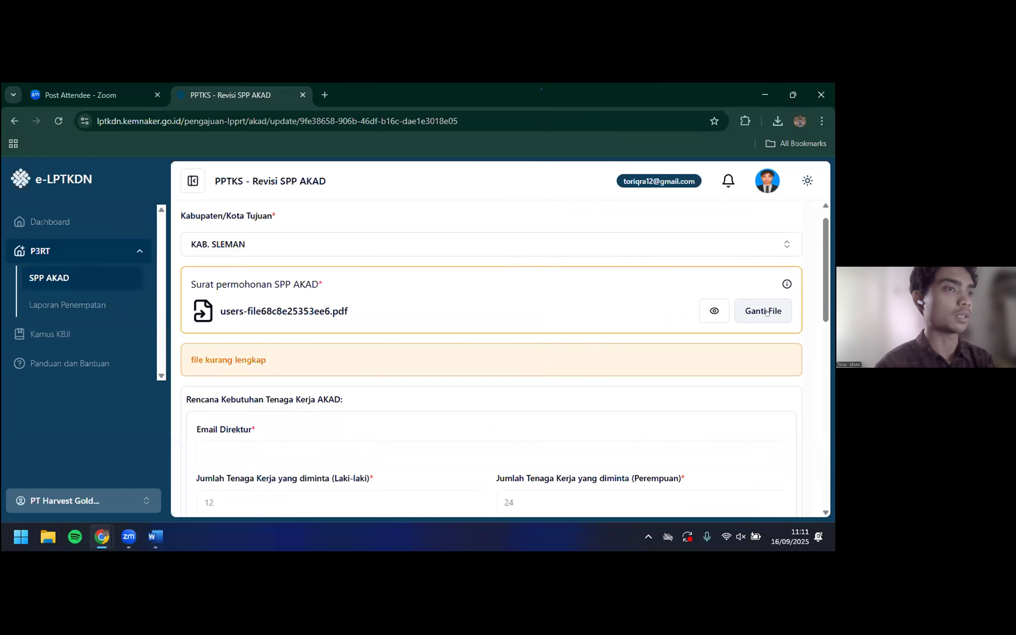
click(756, 313)
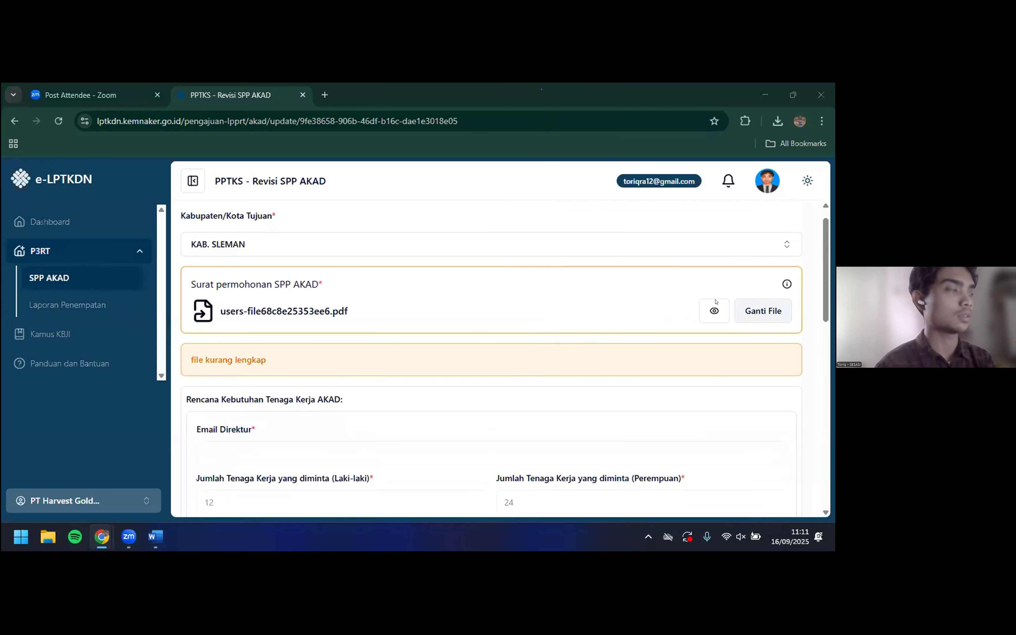
click(178, 264)
click(454, 358)
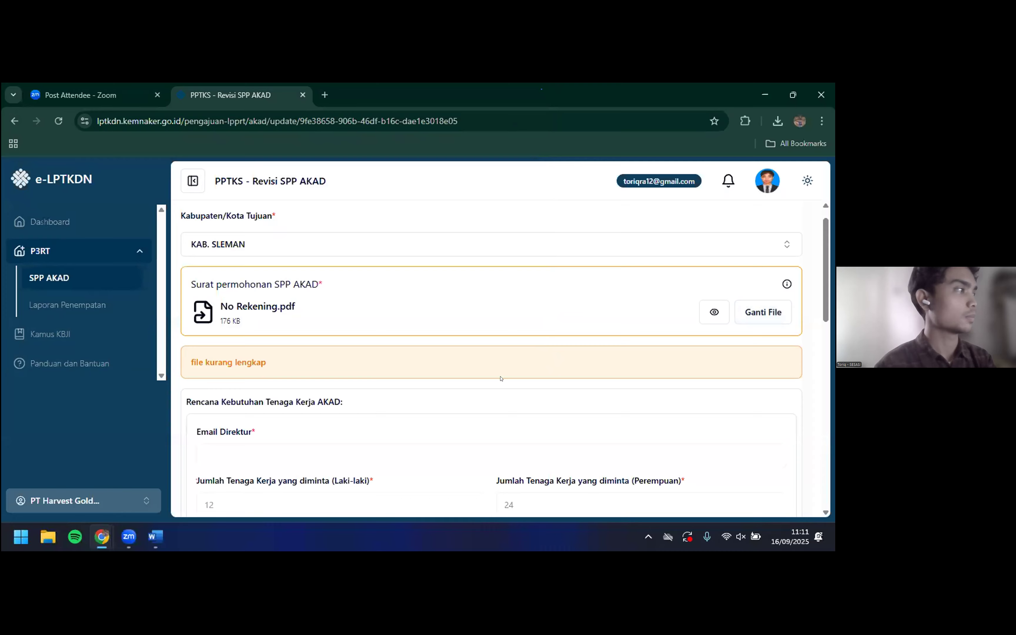
scroll(501, 379, up, 1)
scroll(501, 379, down, 12)
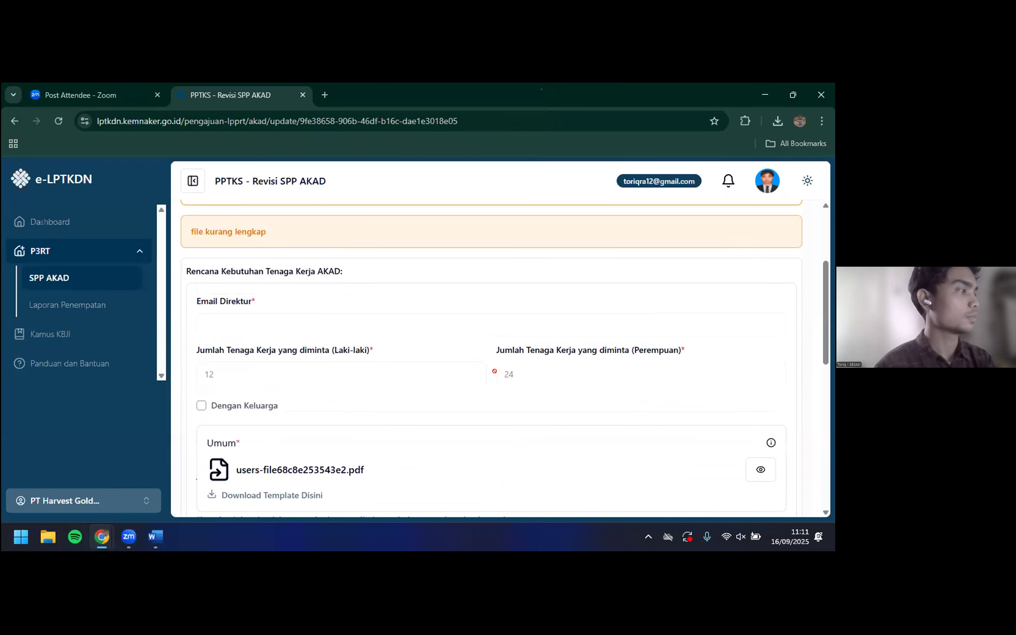
scroll(501, 379, down, 13)
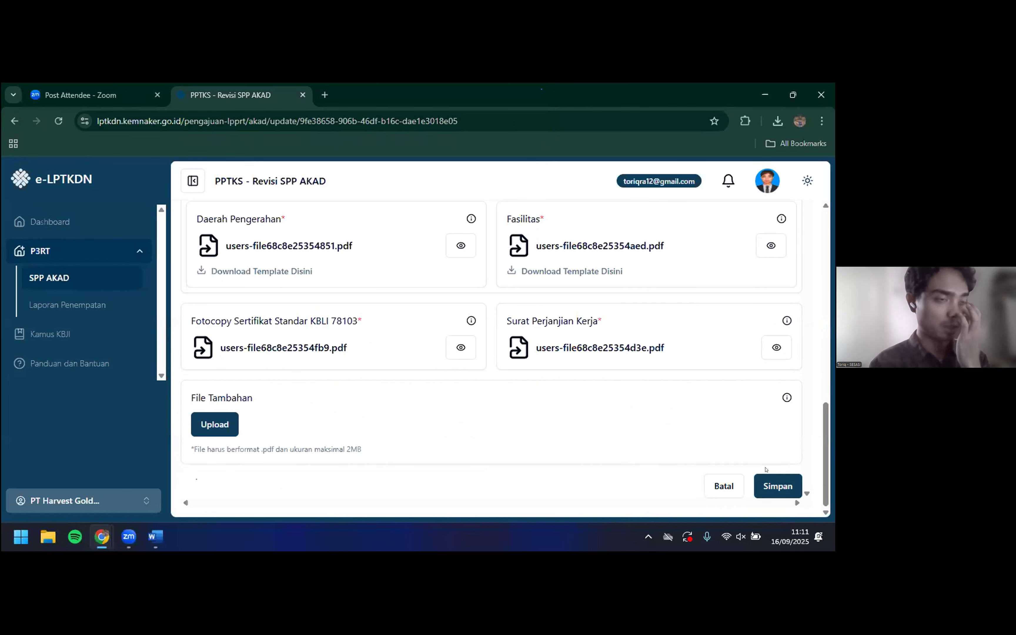
click(785, 479)
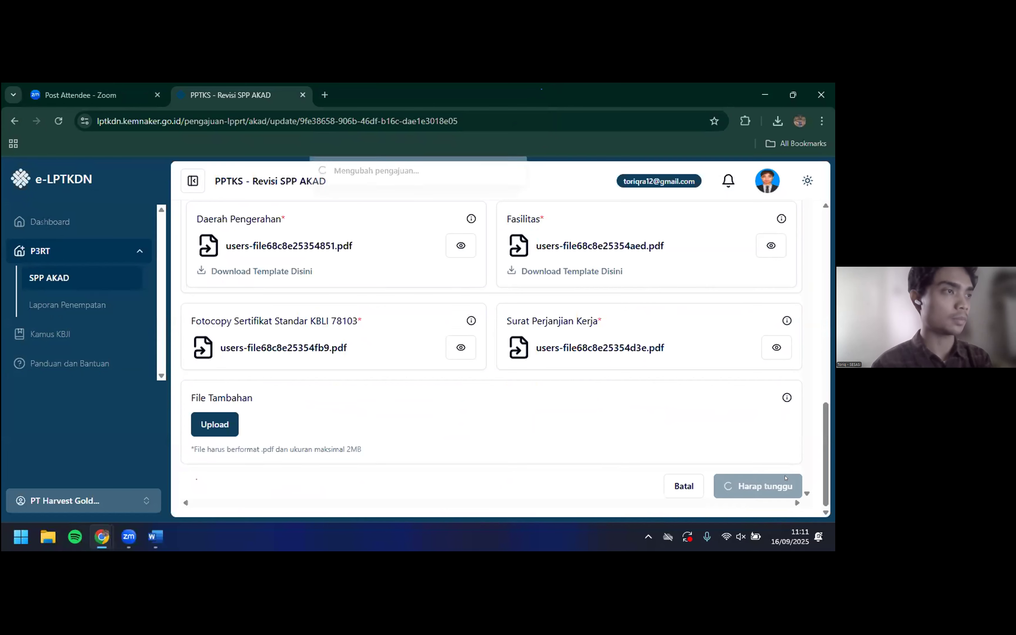
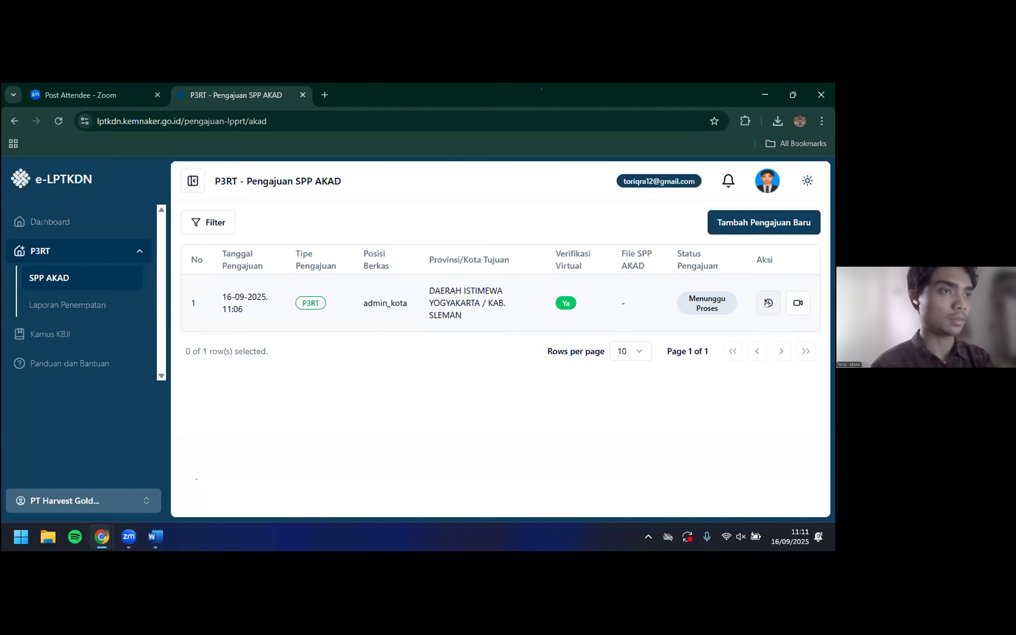
Check the submission's Riwayat Pengajuan and its still-pending Zoom/Meet link, then switch to the admin's window.
click(768, 303)
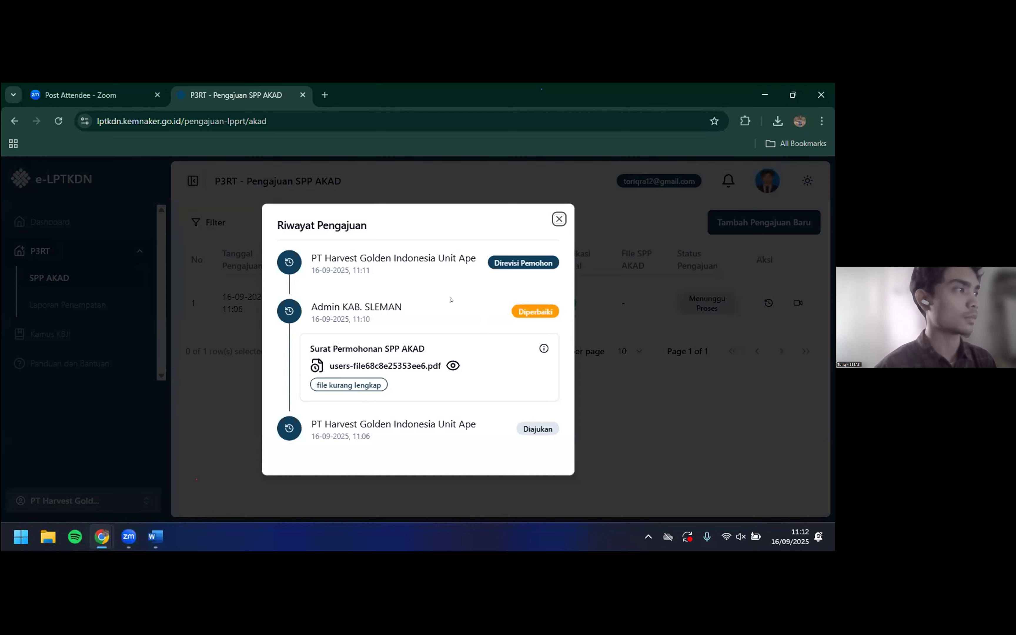
click(560, 219)
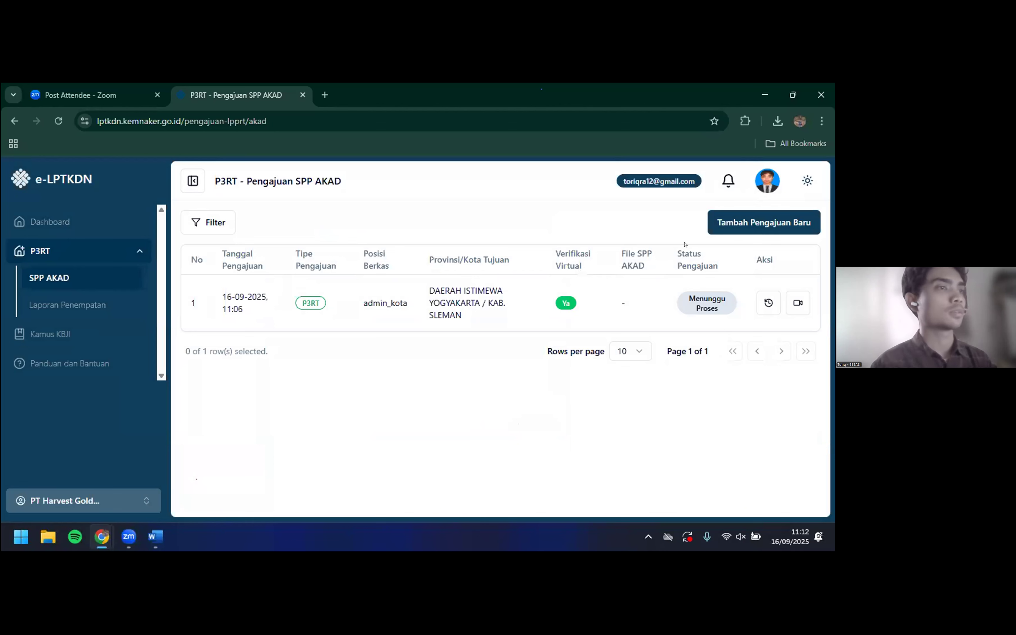
click(790, 303)
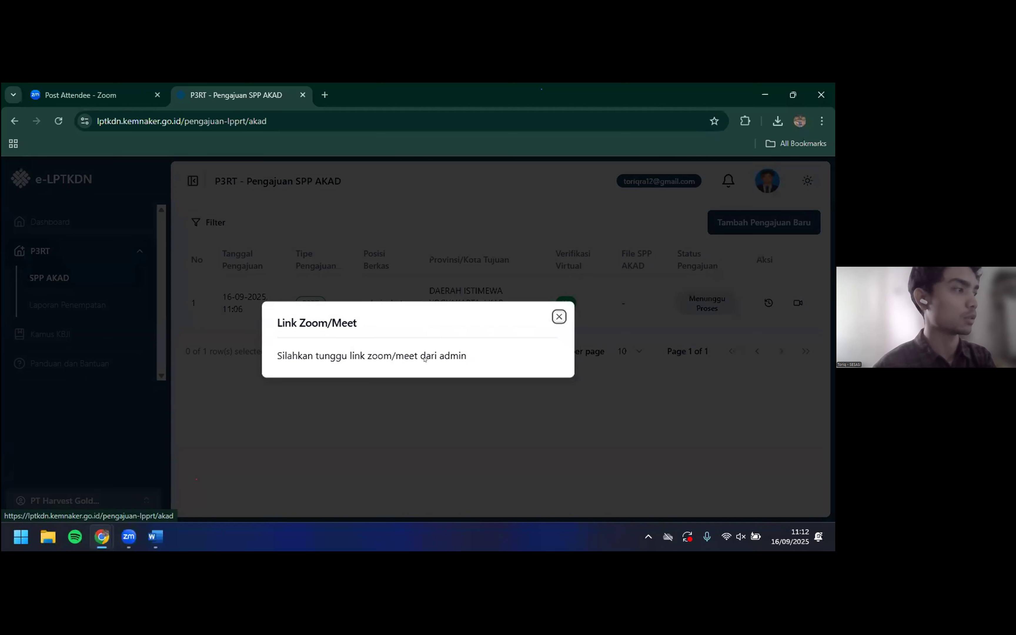
click(555, 315)
mouse_move(100, 528)
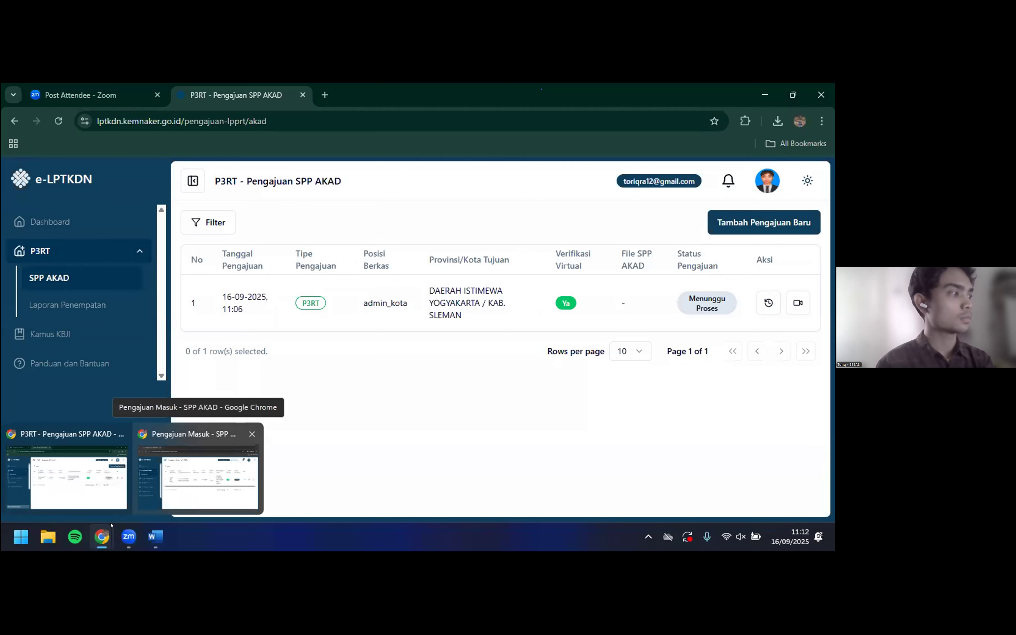
click(197, 477)
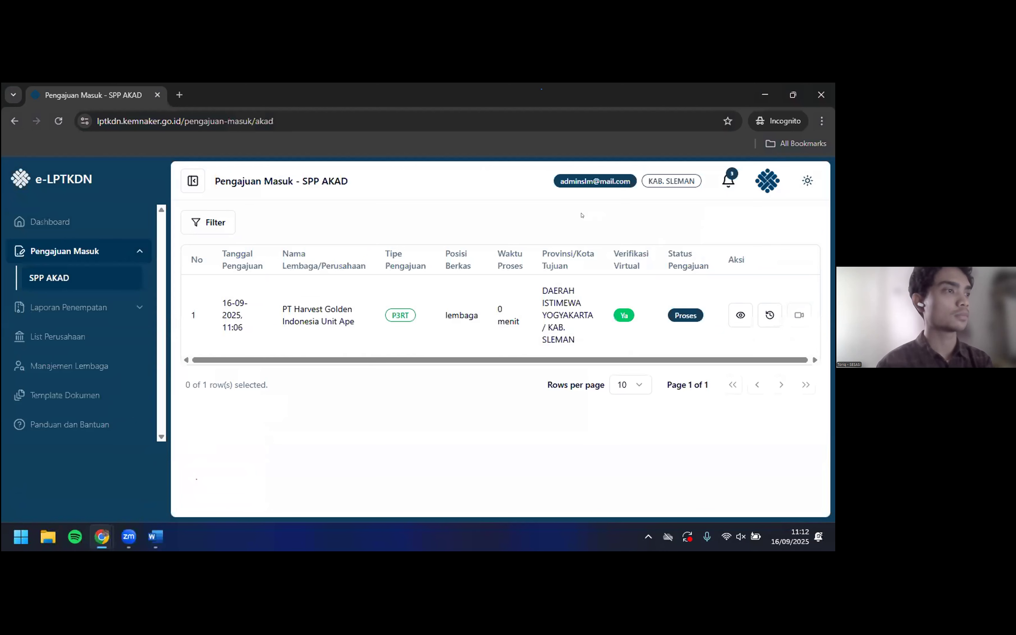
click(58, 120)
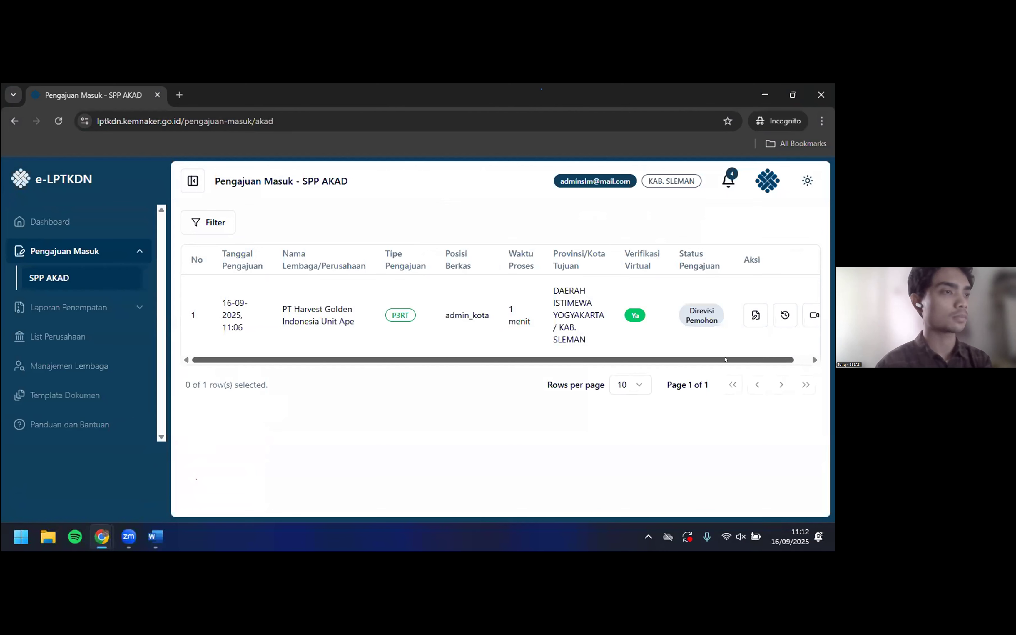
drag(724, 360, 756, 353)
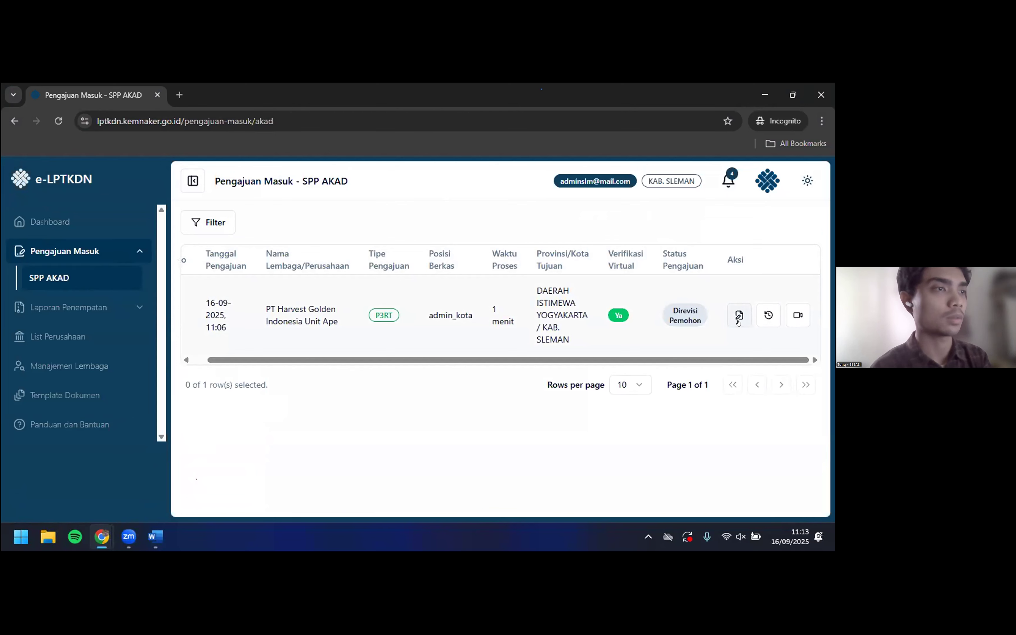
click(793, 320)
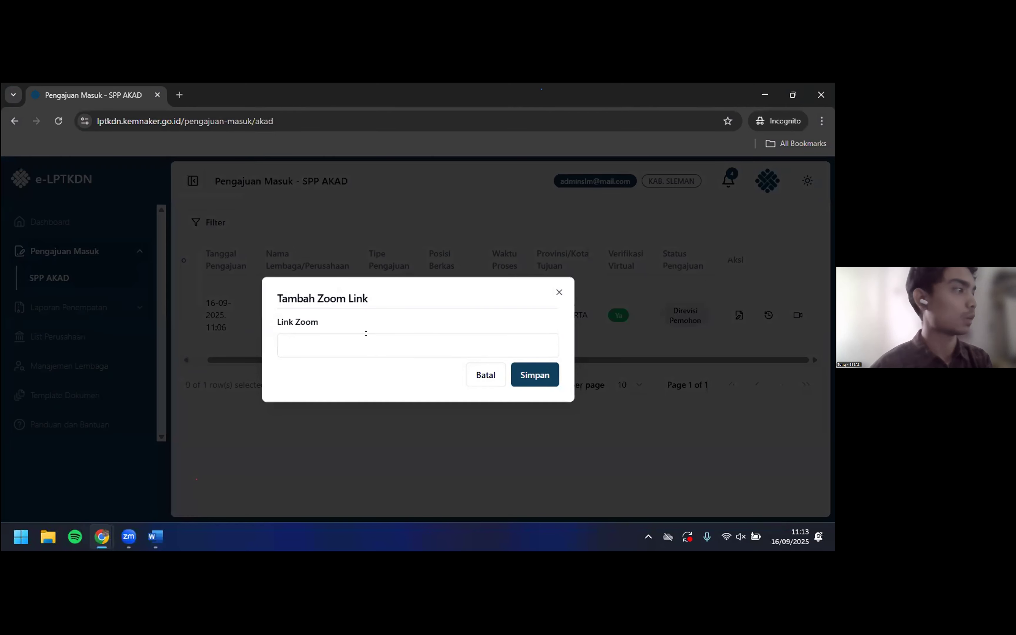
text(ht)
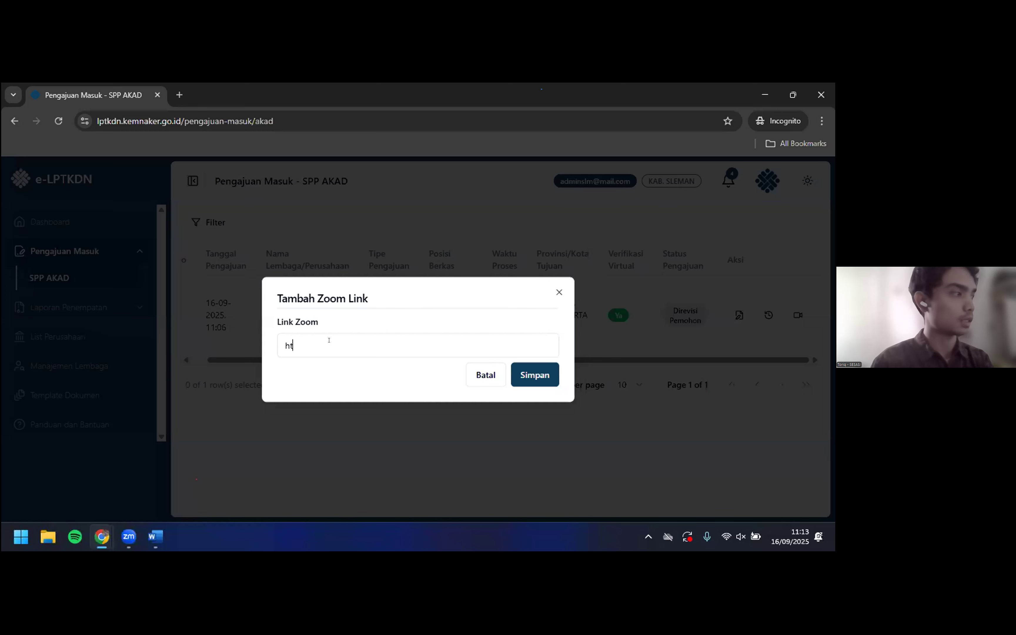
text(tps://)
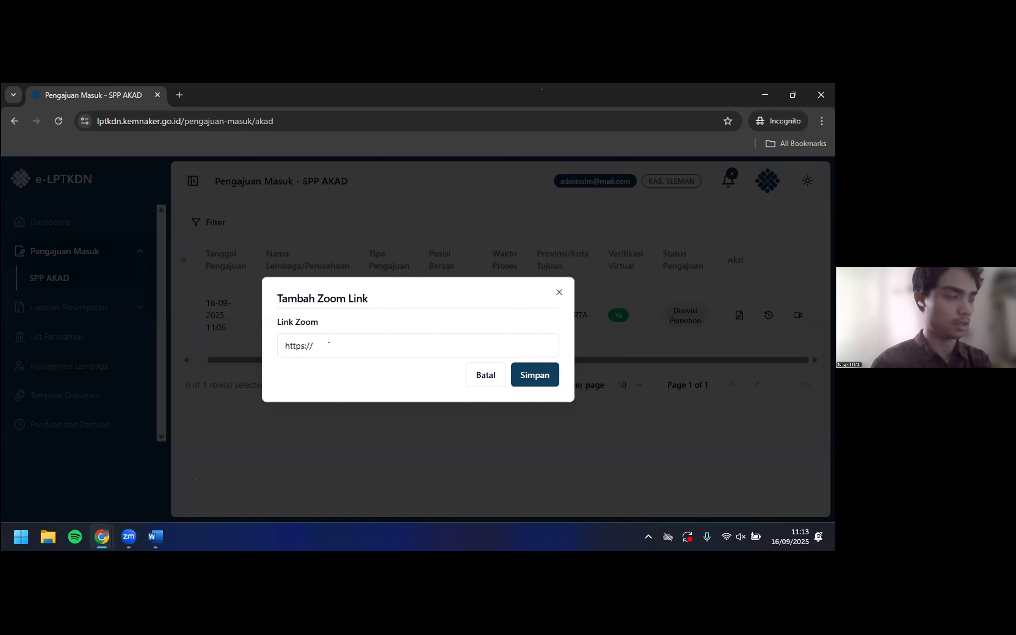
text(zoom.com)
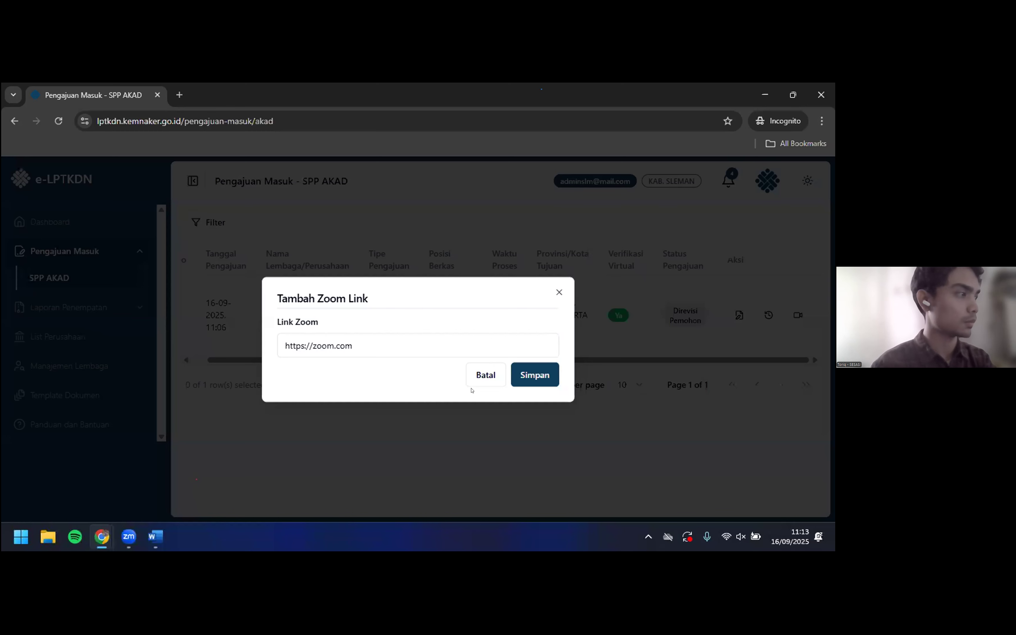
click(530, 374)
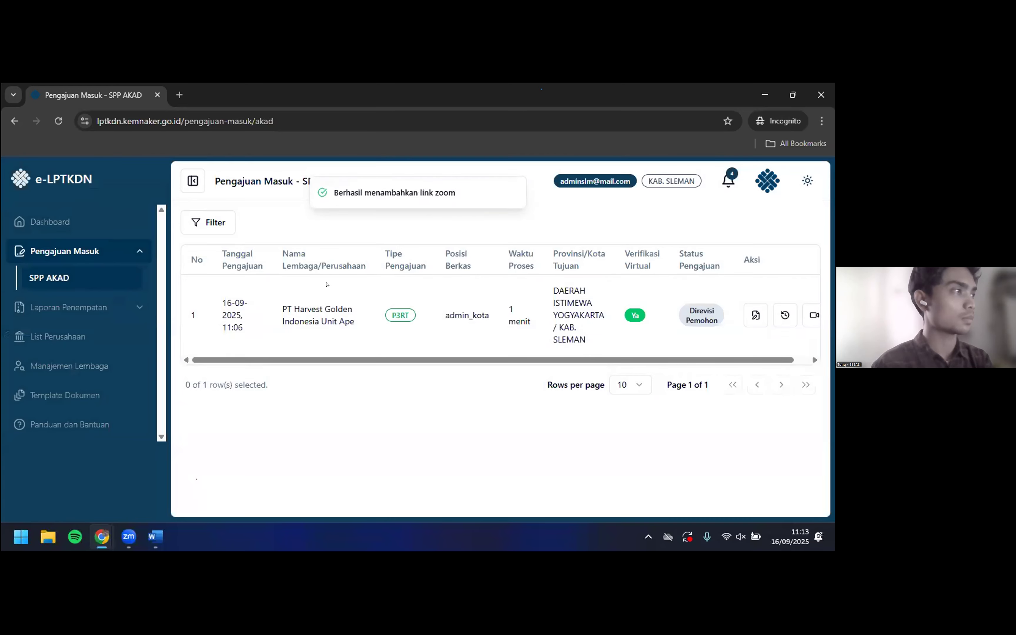
key(alt+Tab)
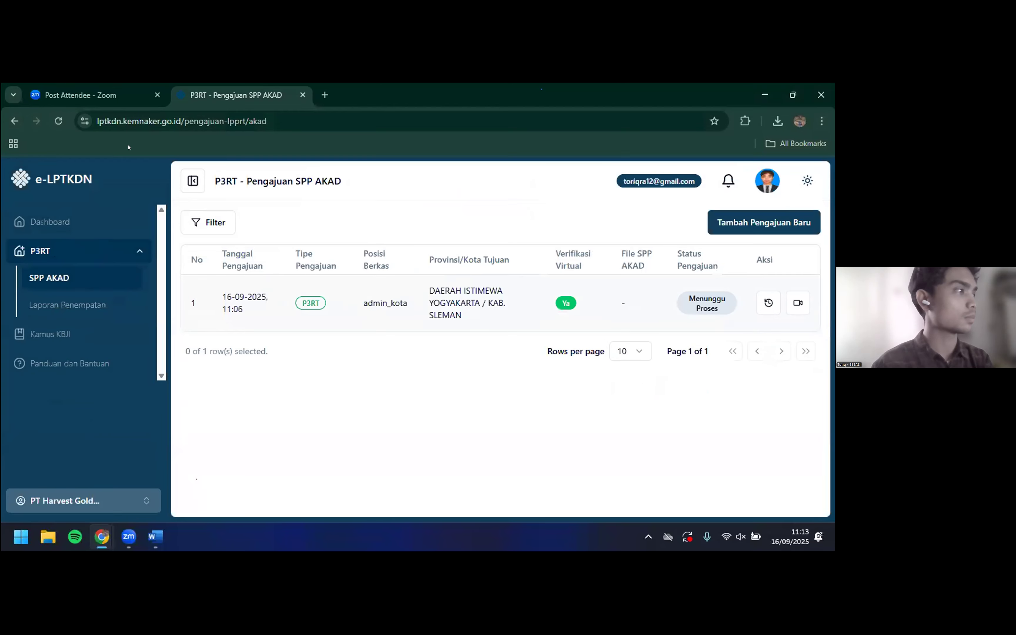
click(56, 120)
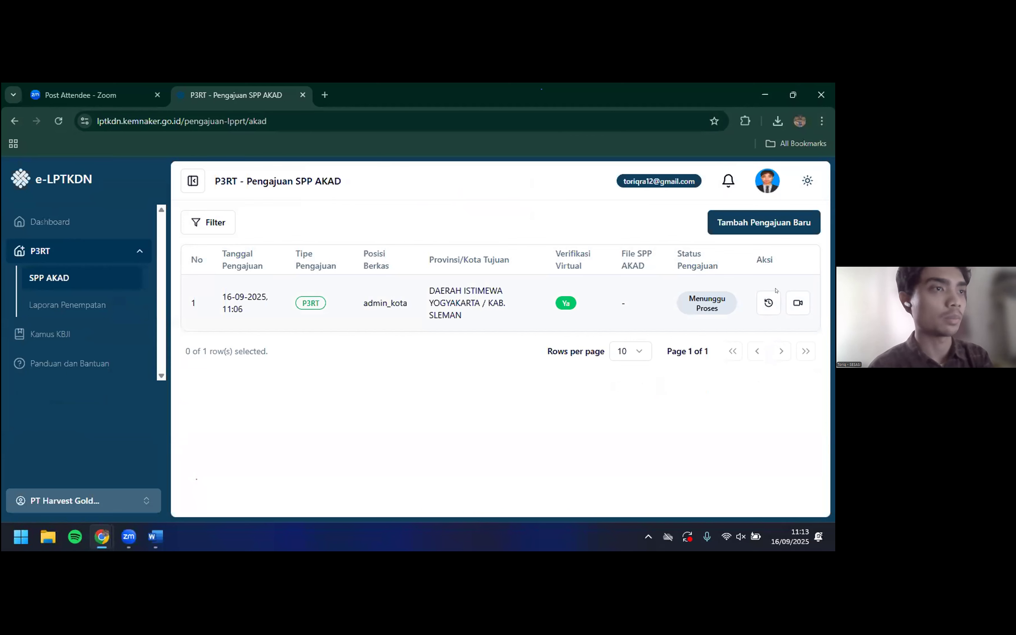
click(795, 301)
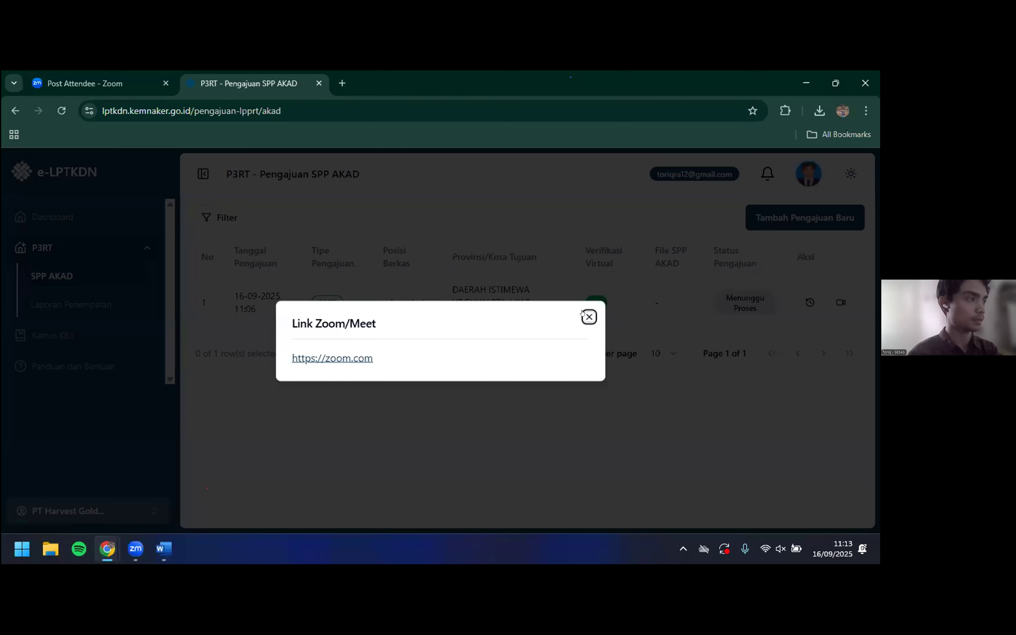
click(588, 317)
mouse_move(121, 537)
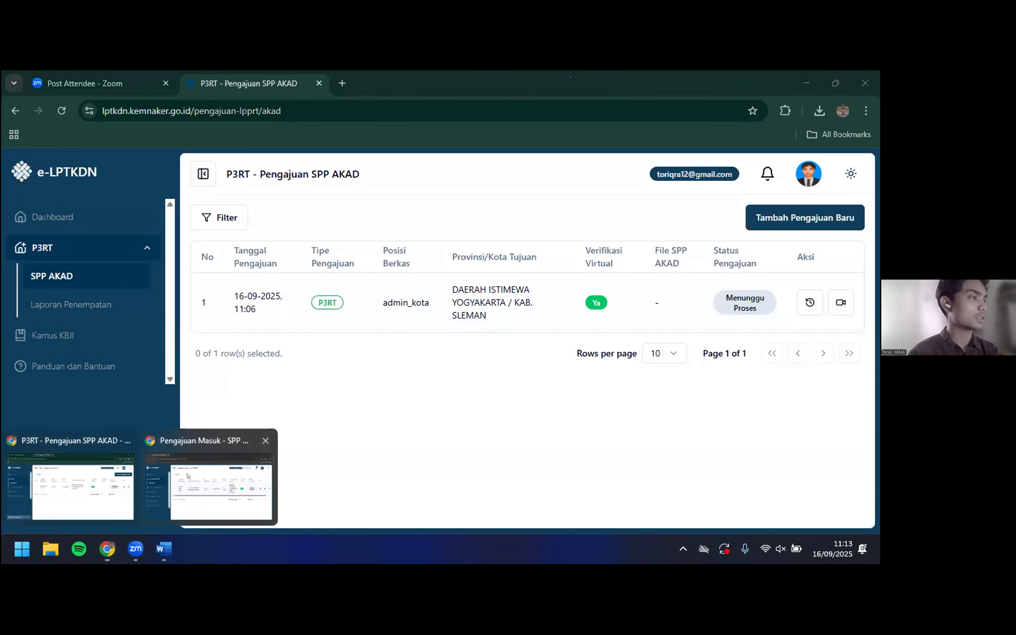
click(188, 476)
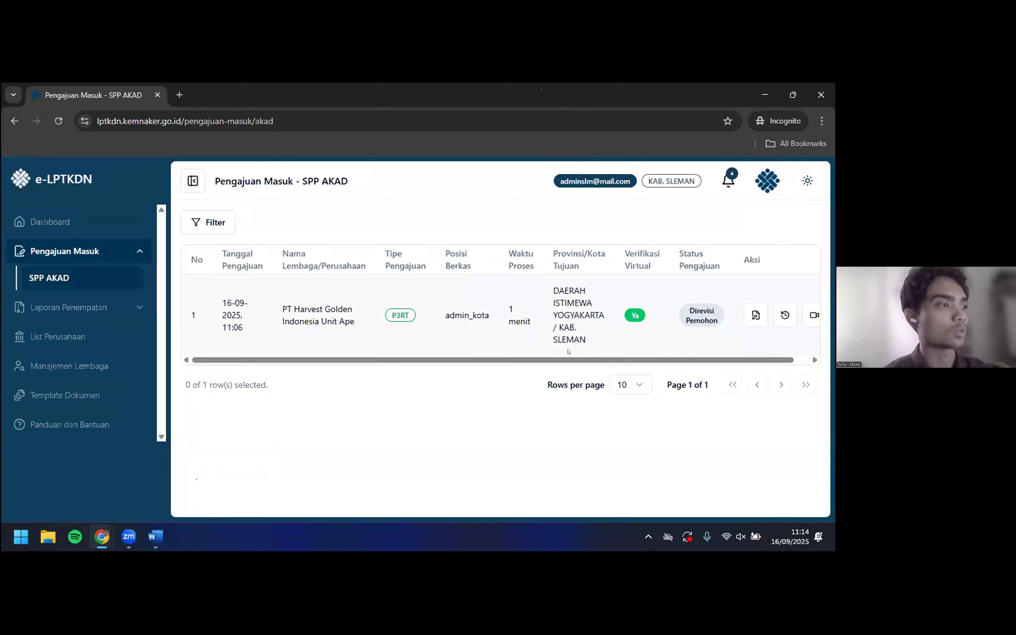
Open the document review and mark Surat Permohonan SPP AKAD, Umum, KTK and Daerah Pengerahan Diterima.
drag(539, 360, 572, 360)
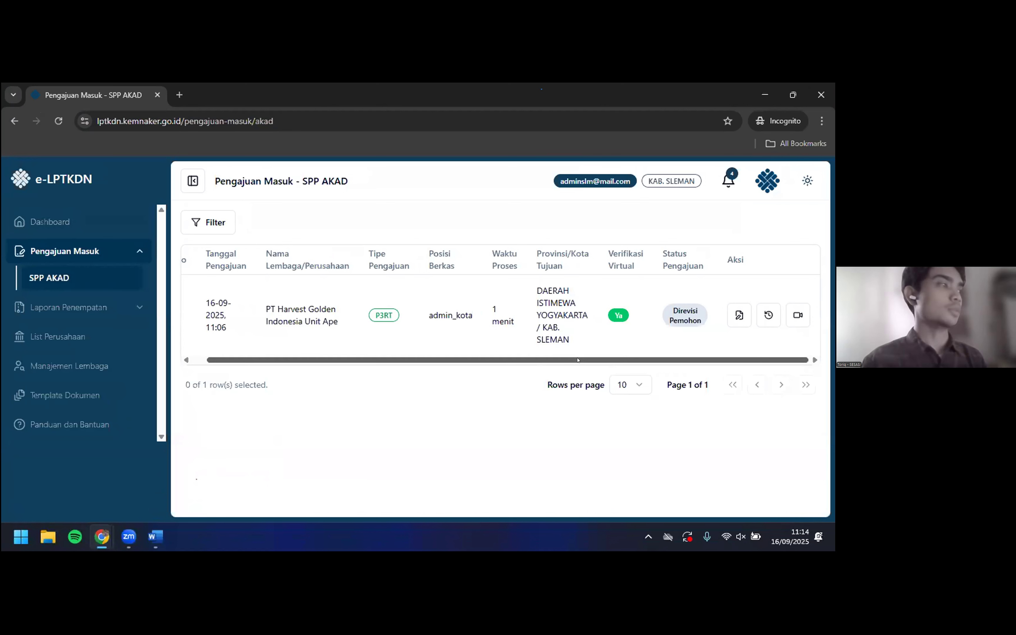
click(735, 321)
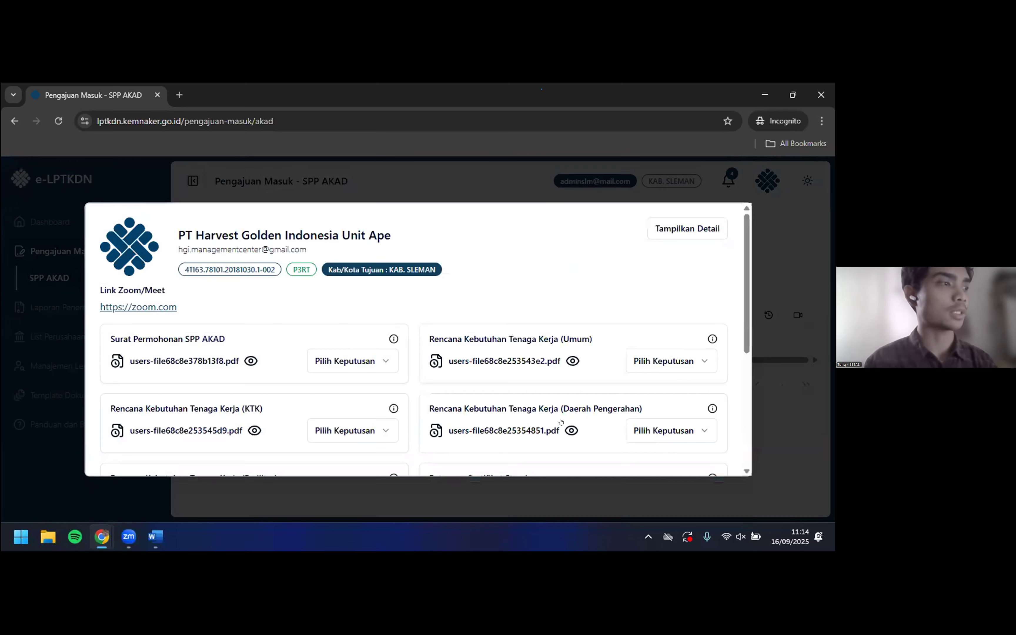
scroll(562, 422, down, 4)
scroll(561, 422, up, 2)
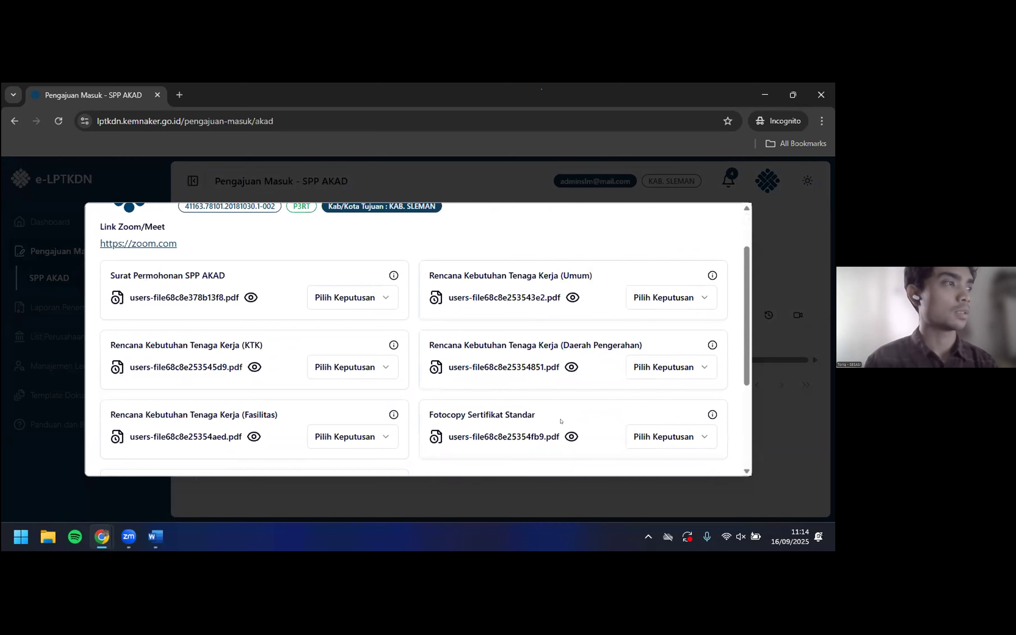
scroll(561, 421, up, 1)
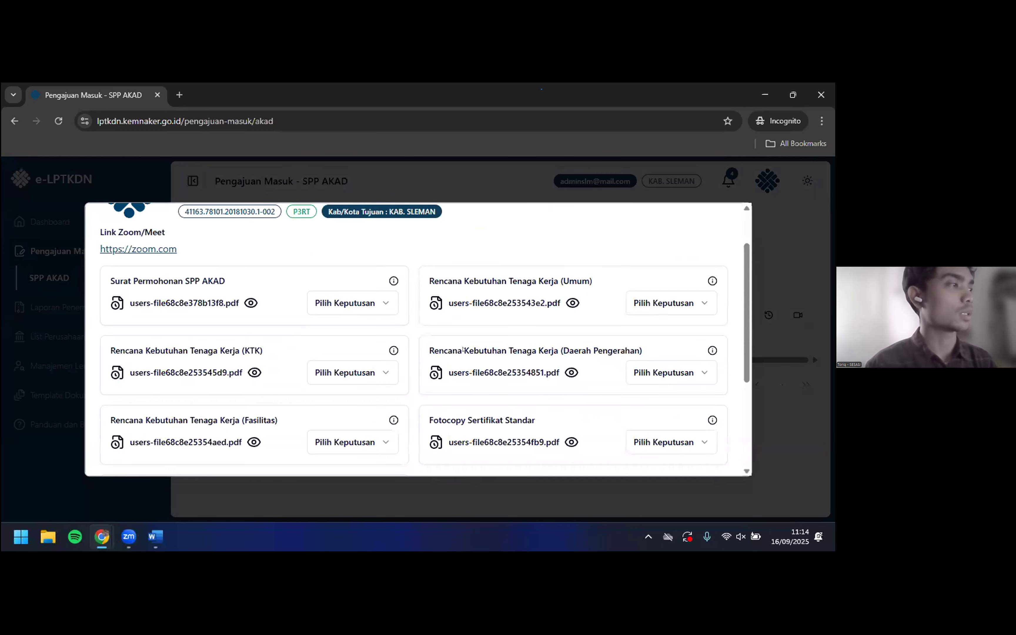
click(377, 301)
click(347, 330)
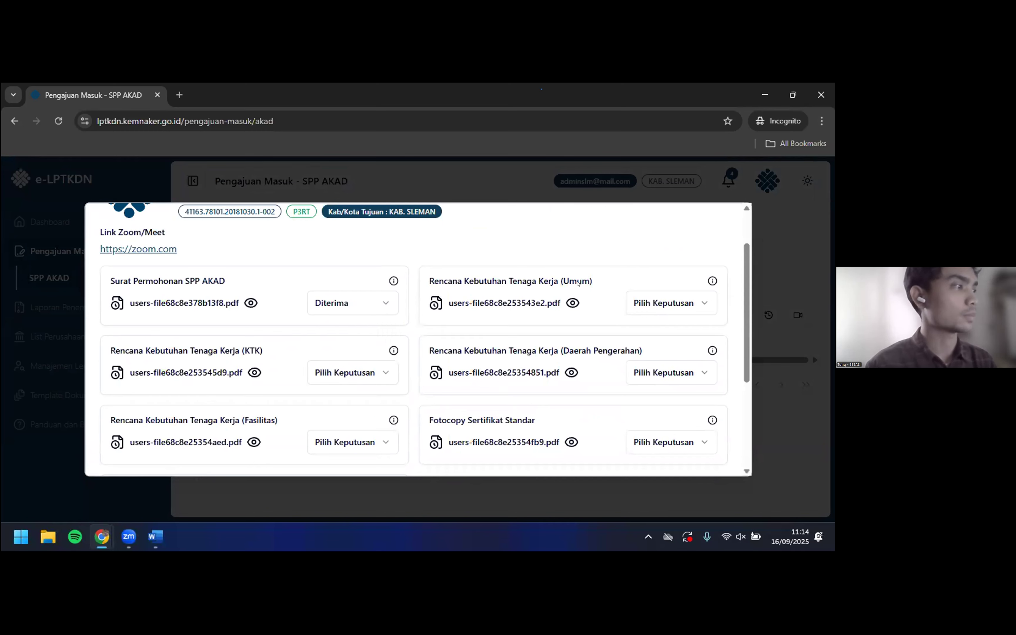
click(658, 308)
click(656, 330)
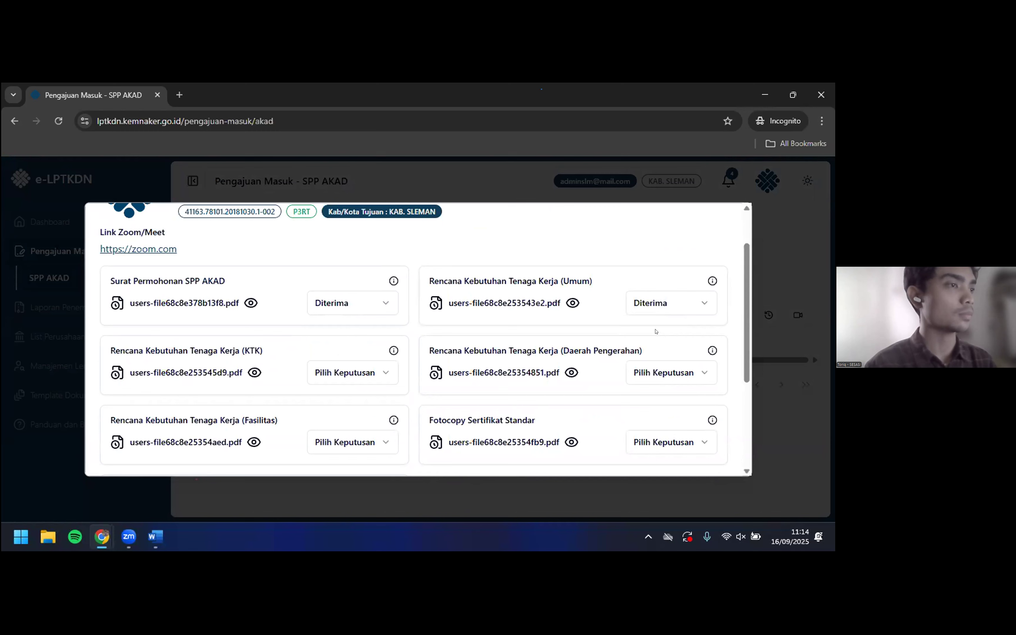
click(339, 378)
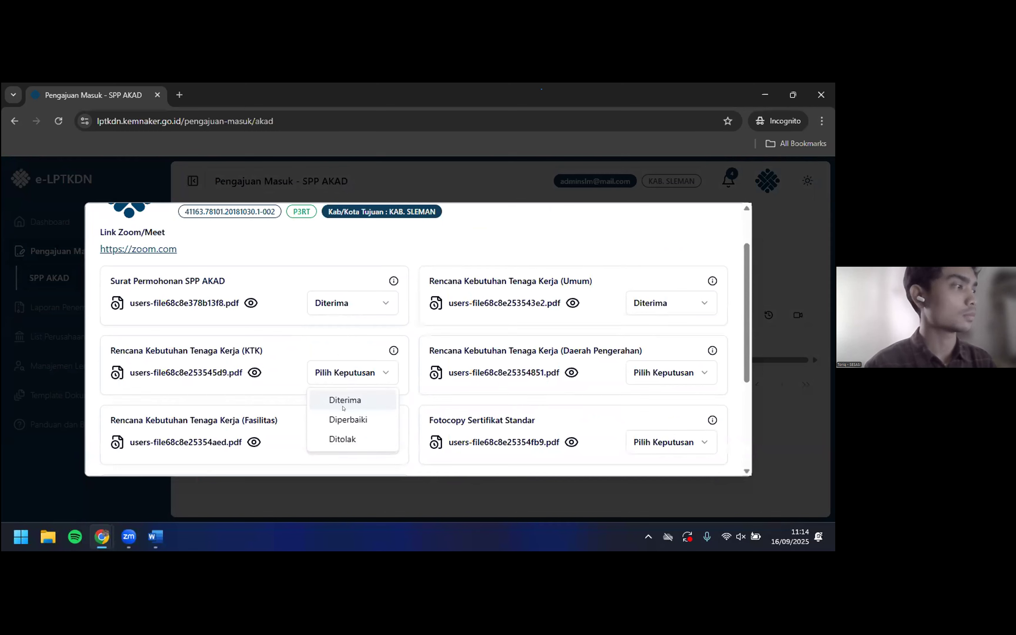
click(336, 399)
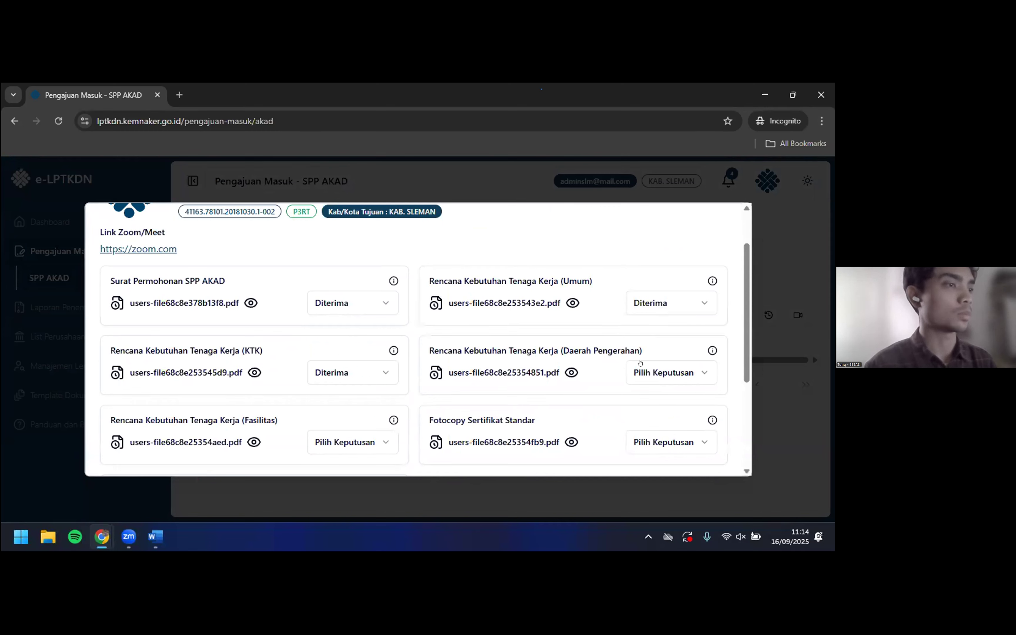
click(671, 371)
click(658, 400)
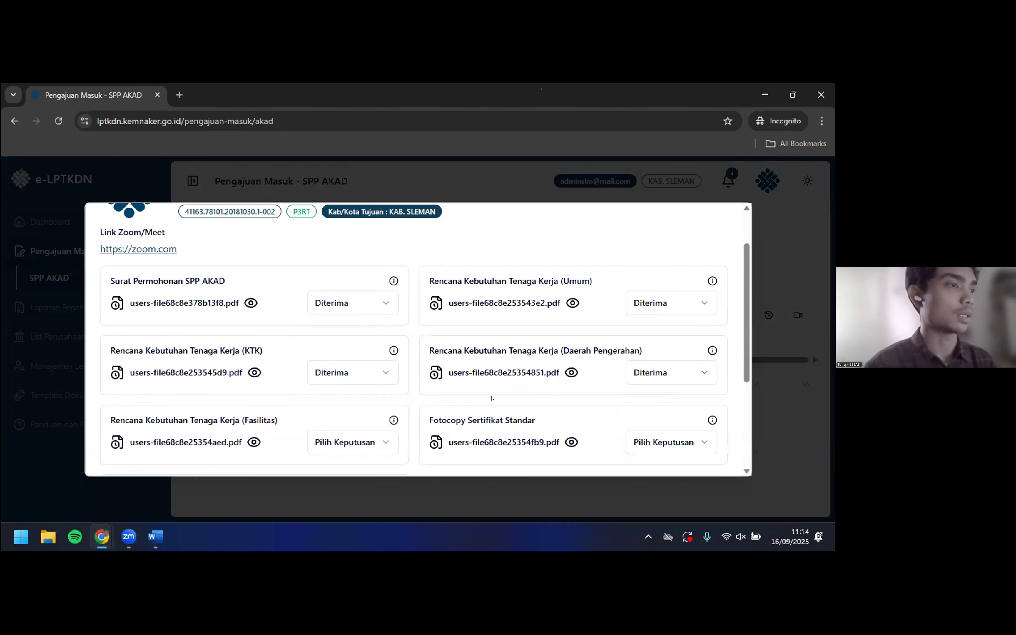
Mark Fasilitas, Fotocopy Sertifikat Standar and Surat Perjanjian Kerja Diterima, and set Keputusan to Diterima.
scroll(451, 398, down, 2)
click(367, 381)
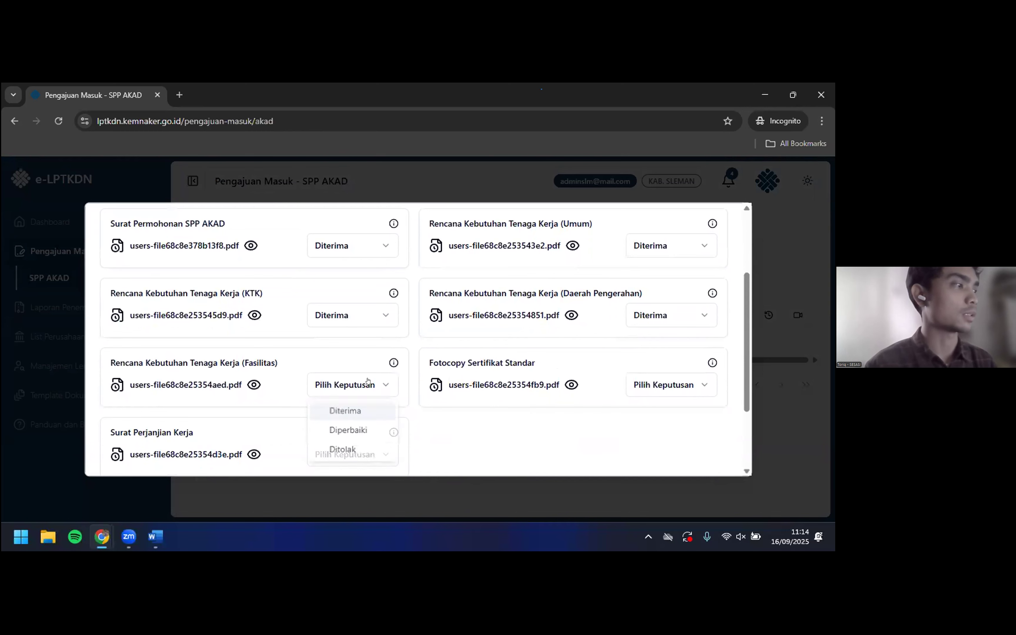
click(345, 412)
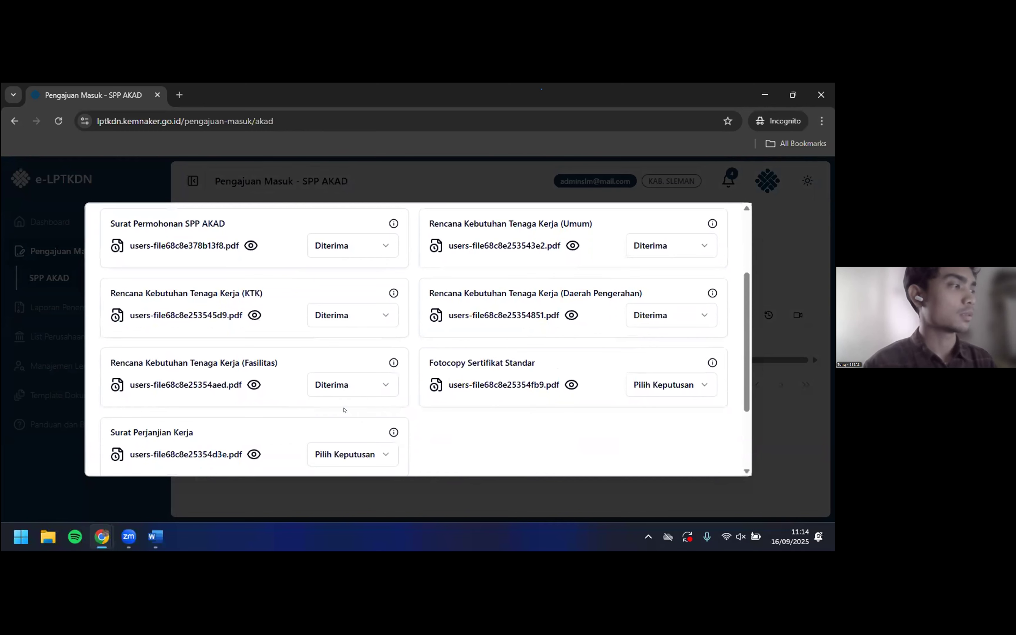
click(657, 392)
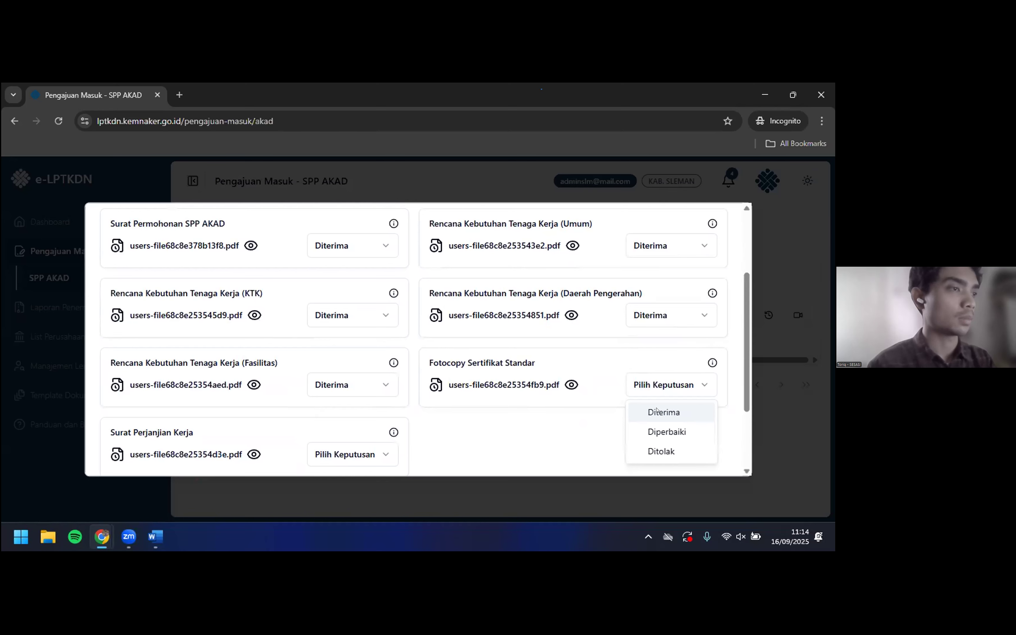
click(657, 410)
scroll(531, 402, down, 2)
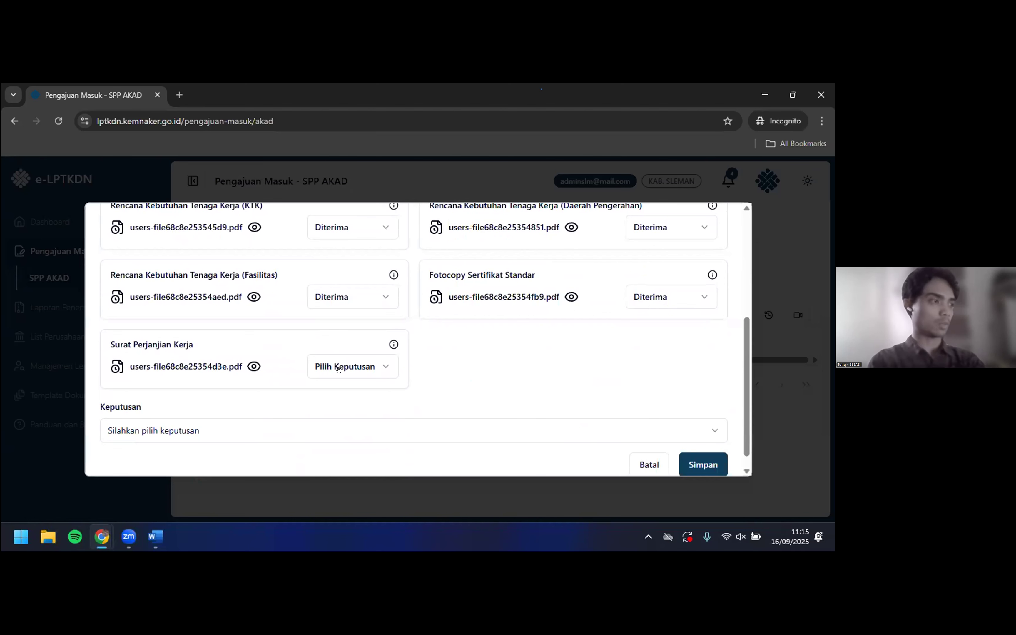
click(338, 368)
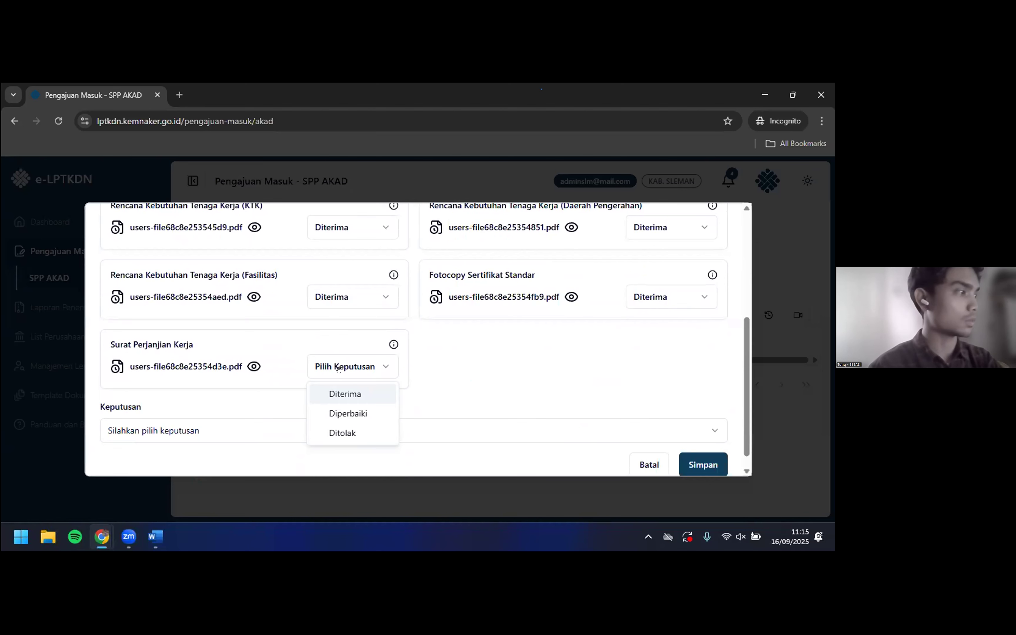
click(344, 393)
scroll(341, 389, down, 1)
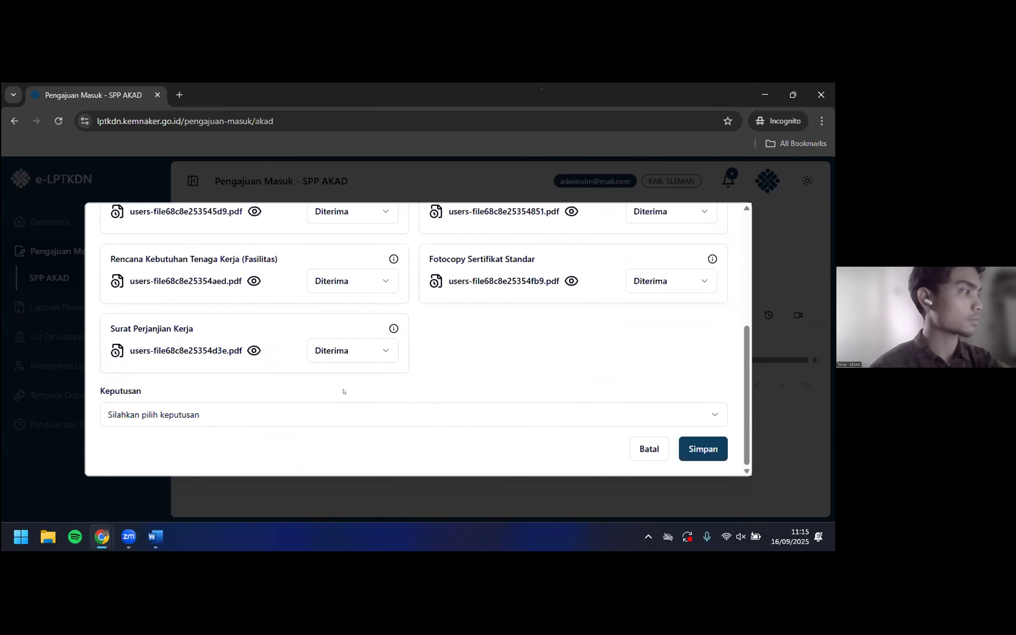
click(316, 410)
click(229, 440)
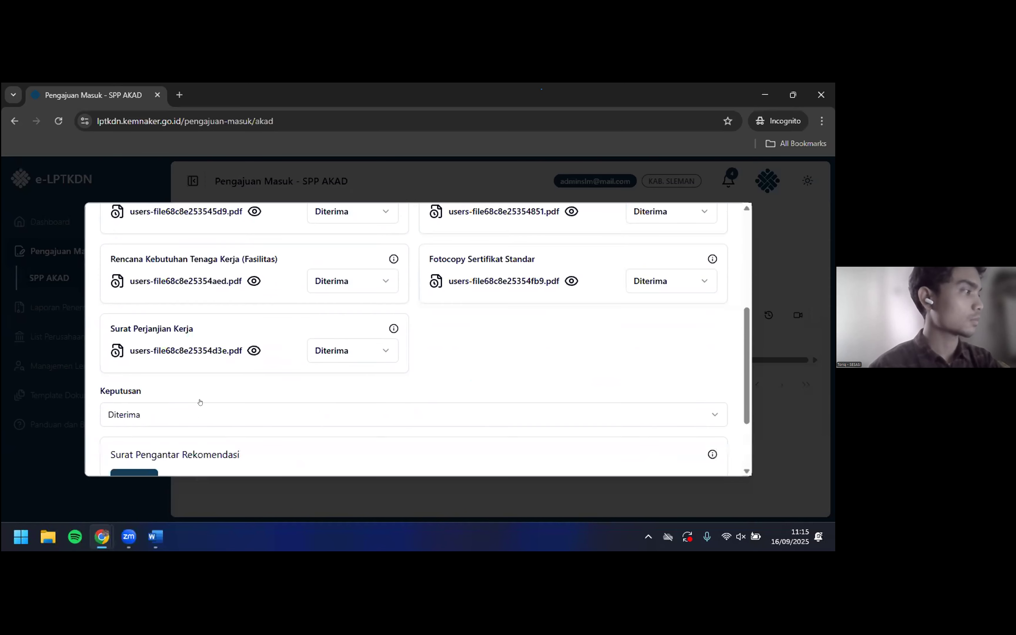
scroll(228, 398, down, 2)
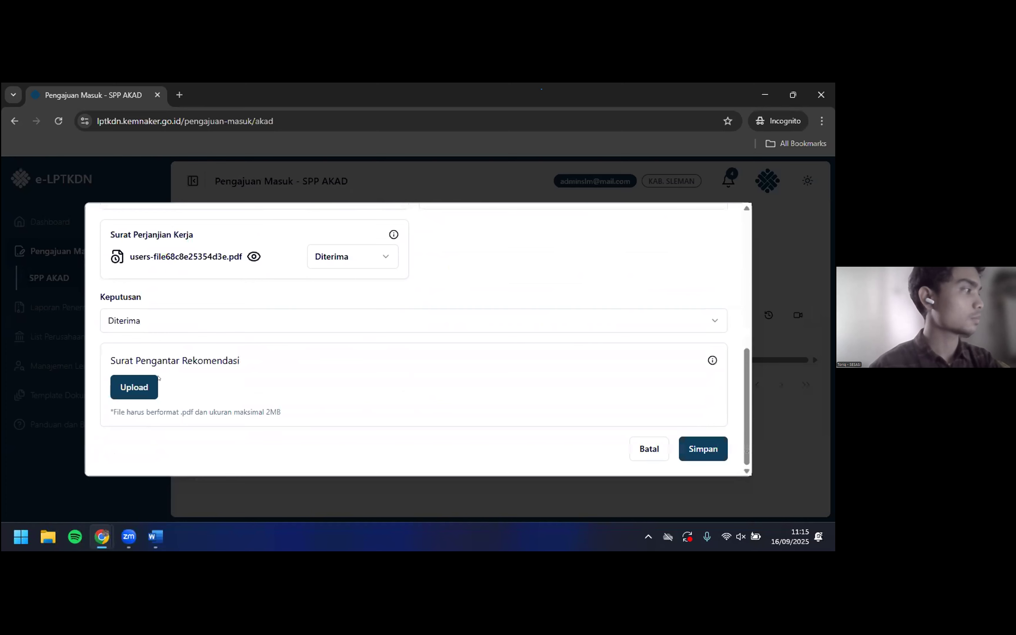
Upload No Rekening.pdf as the Surat Pengantar Rekomendasi and save the Diterima review.
click(134, 389)
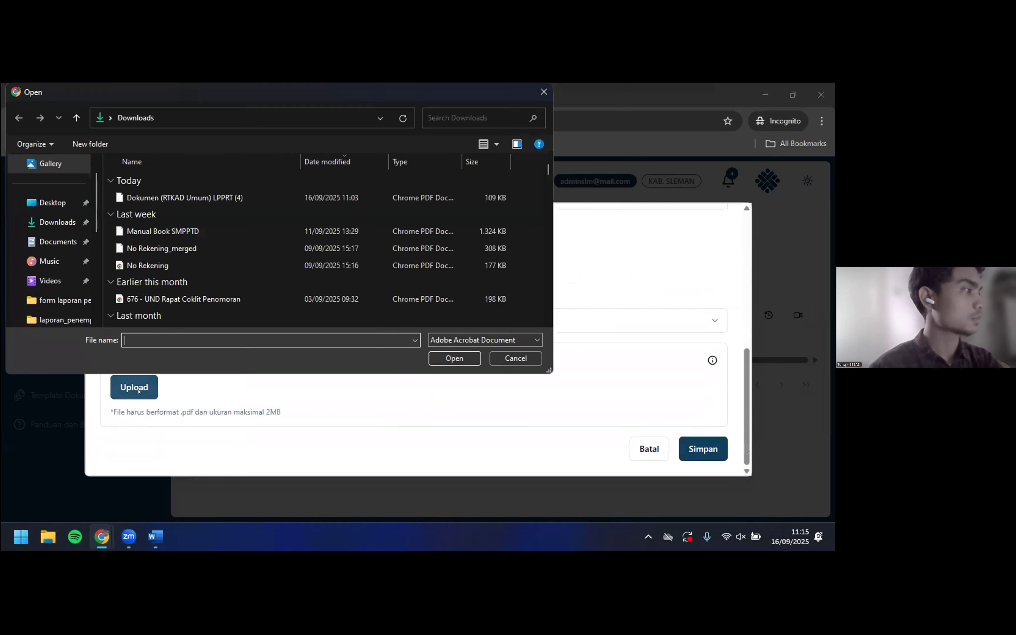
click(179, 269)
click(455, 358)
scroll(292, 382, up, 1)
scroll(293, 383, down, 1)
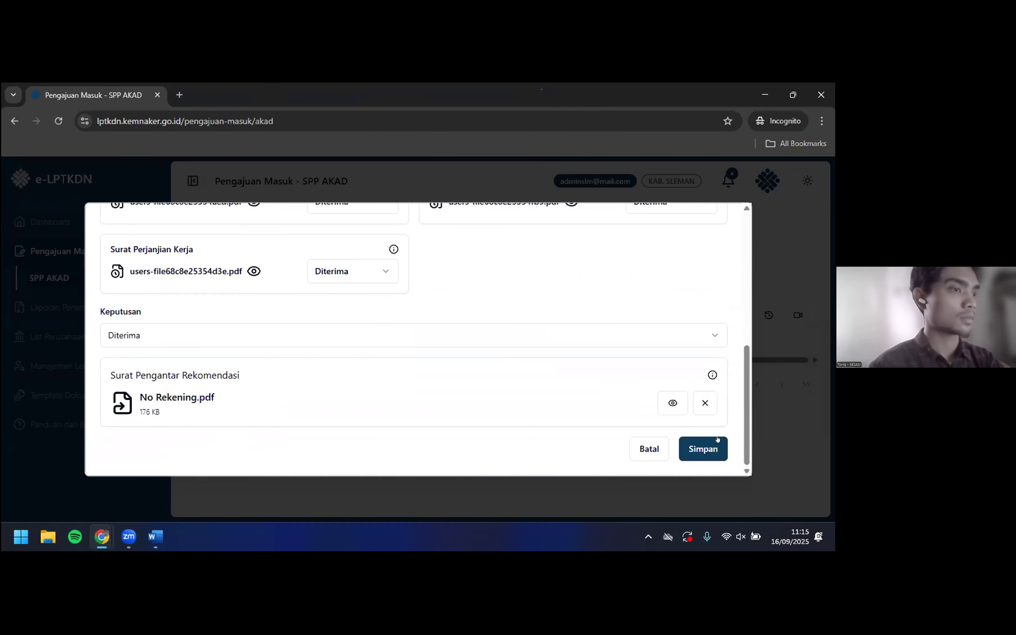
click(700, 441)
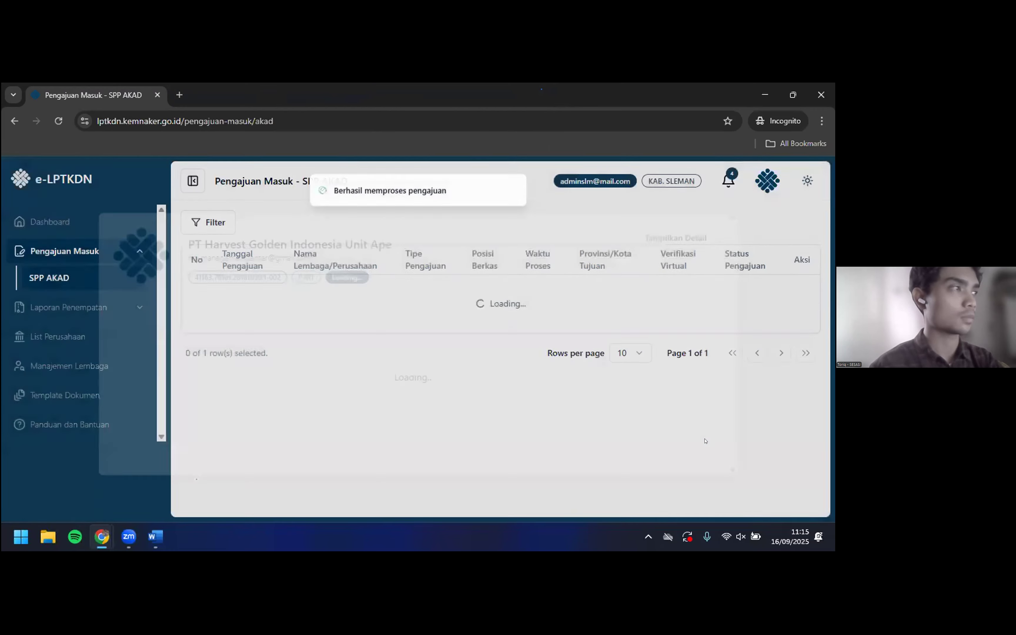
scroll(647, 309, right, 2)
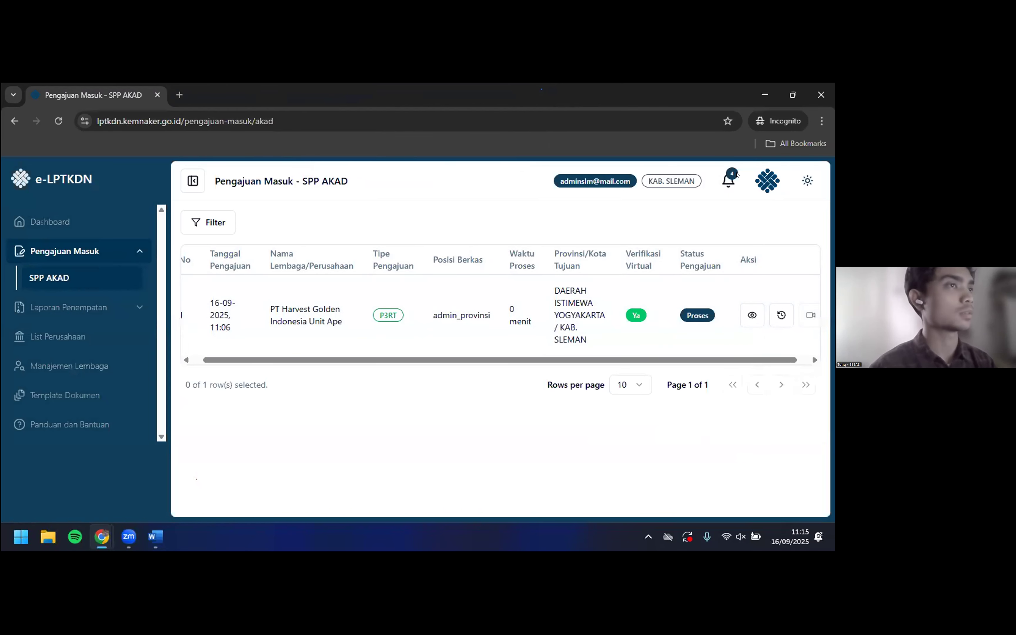
click(768, 182)
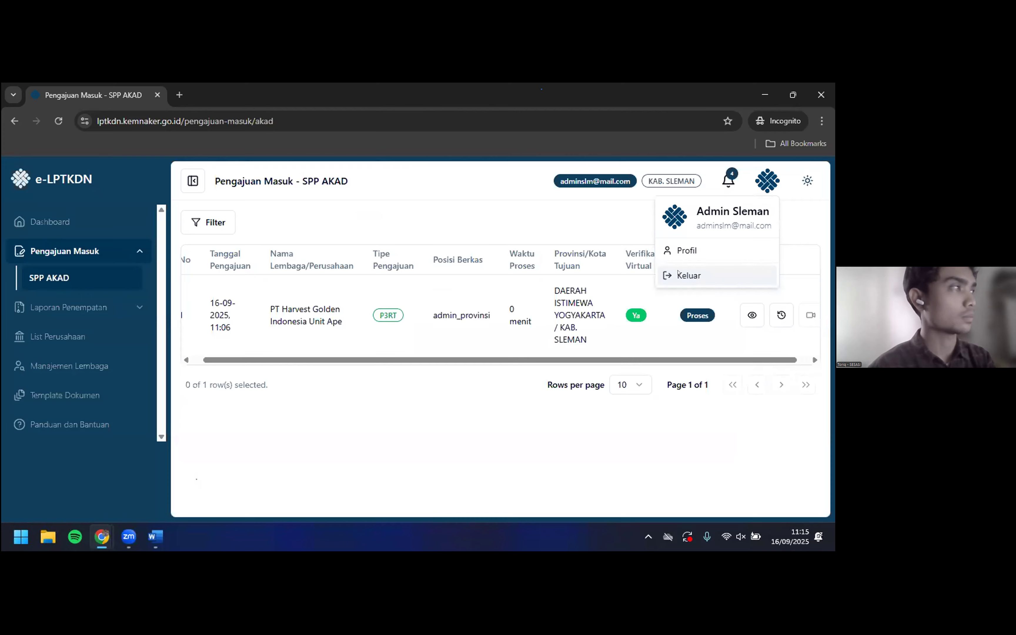
Sign out of the Sleman admin account and load the /auth/admin login page.
click(689, 275)
click(542, 352)
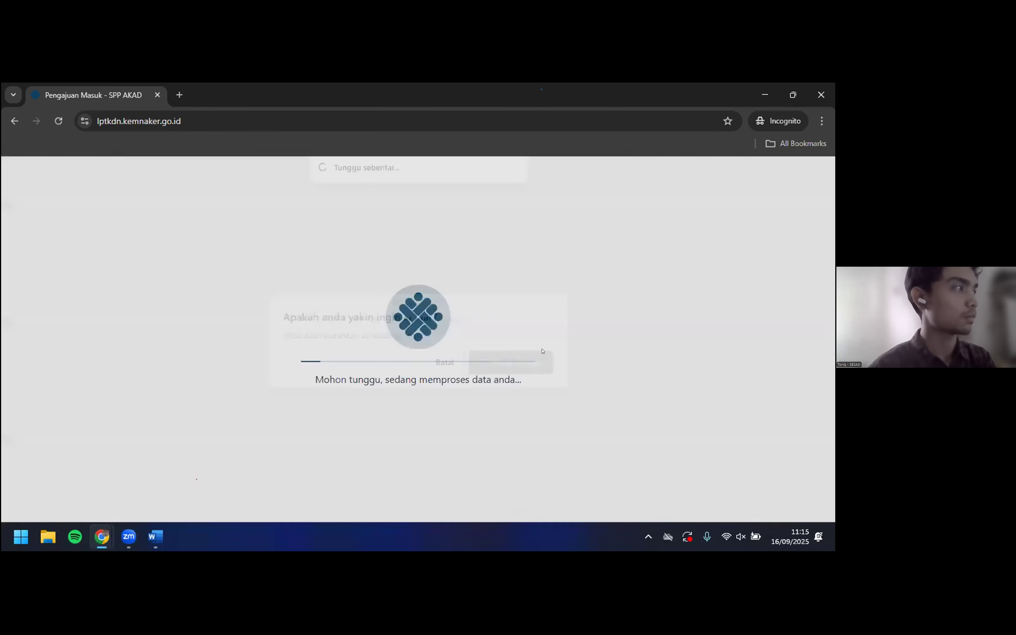
click(348, 121)
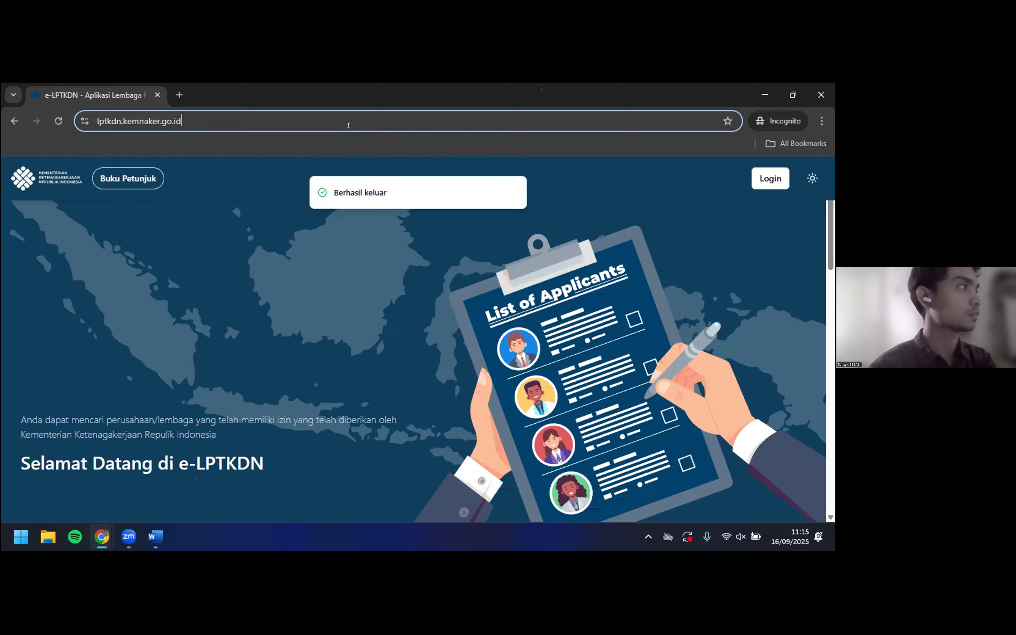
text(a)
key(Return)
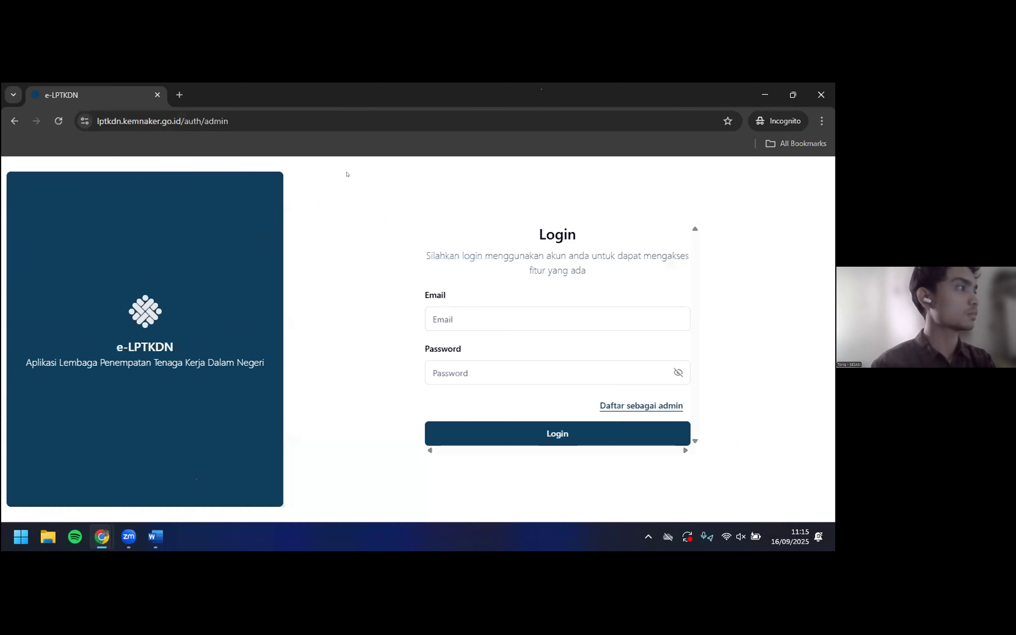
Log in as the Yogyakarta provincial admin with the saved e-mail and password.
click(464, 314)
text(adminy)
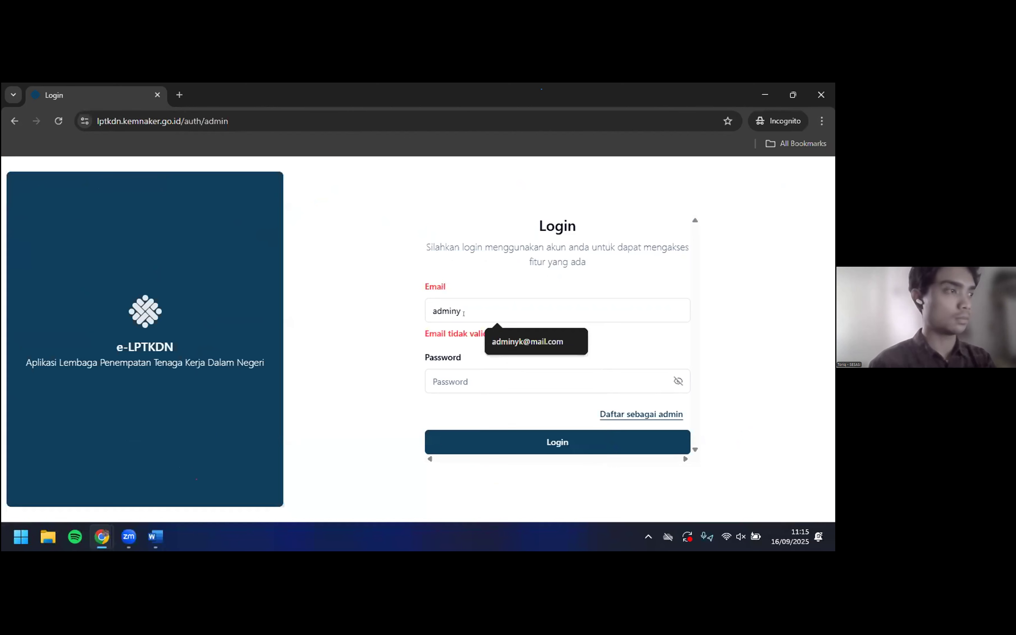
key(Down)
key(Return)
key(Tab)
text(•••••••••••)
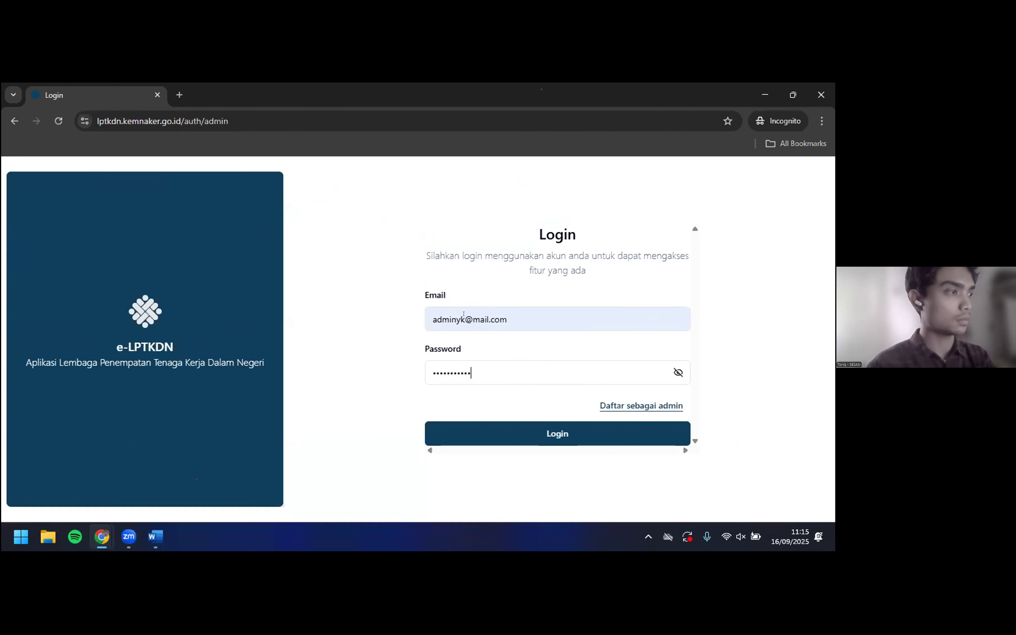
key(Return)
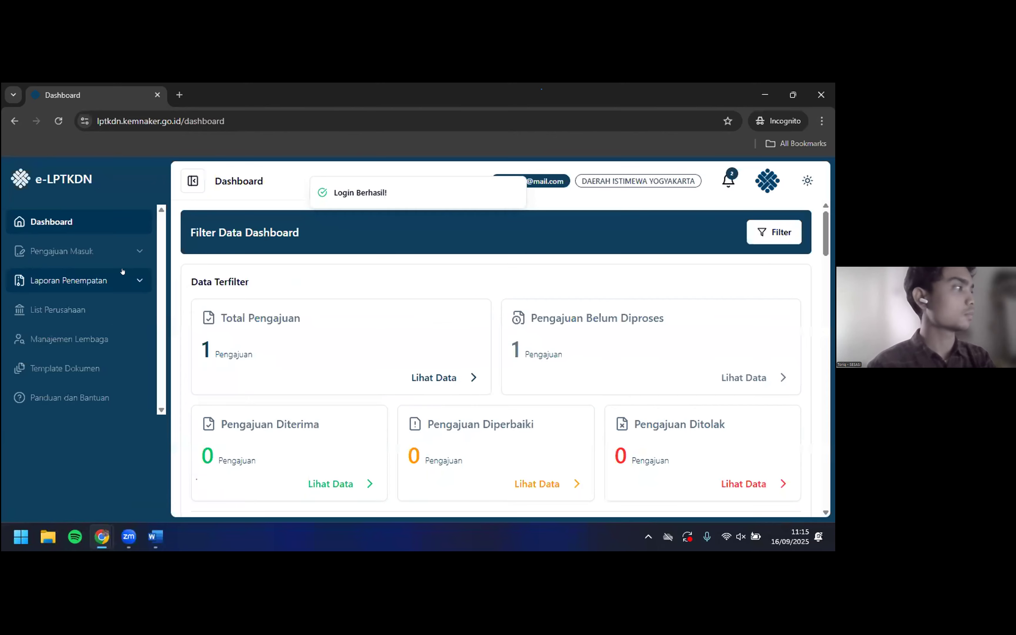
Open Pengajuan Masuk > SPP AKAD and the P3RT submission's document review form.
click(111, 252)
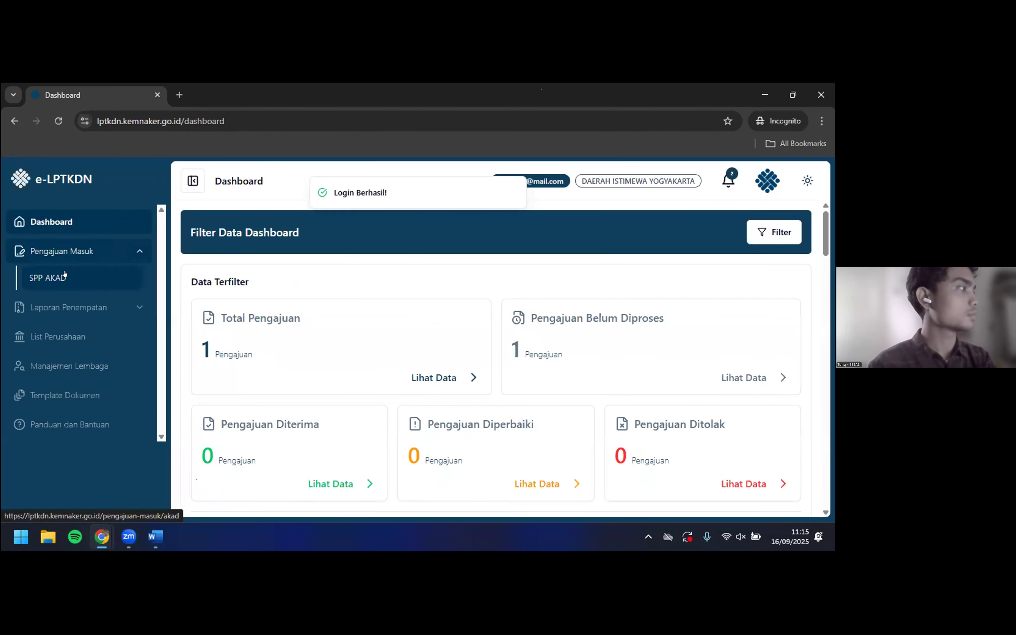
click(64, 275)
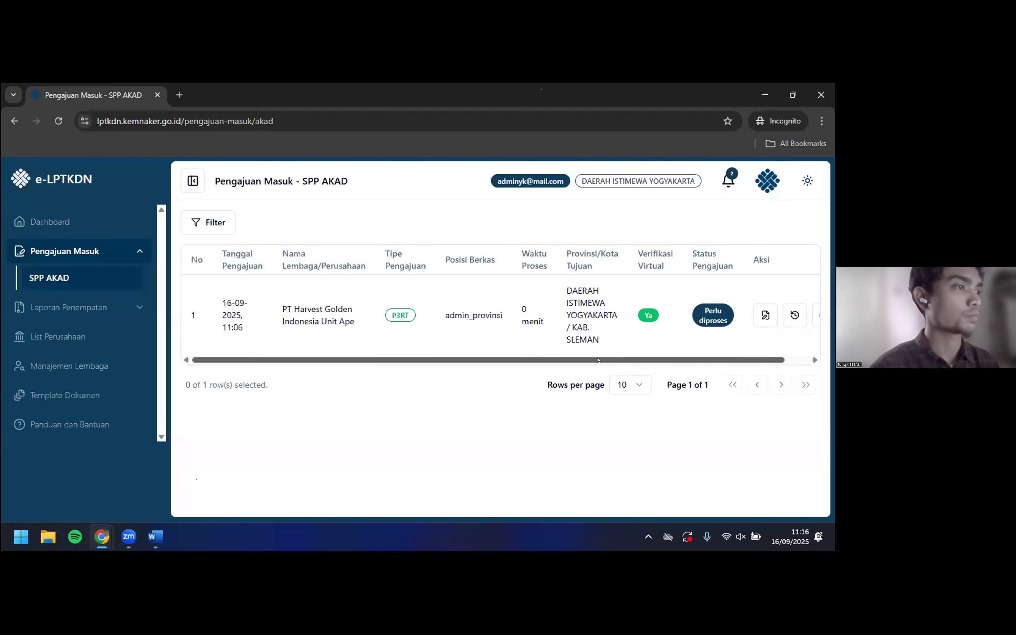
drag(609, 360, 647, 360)
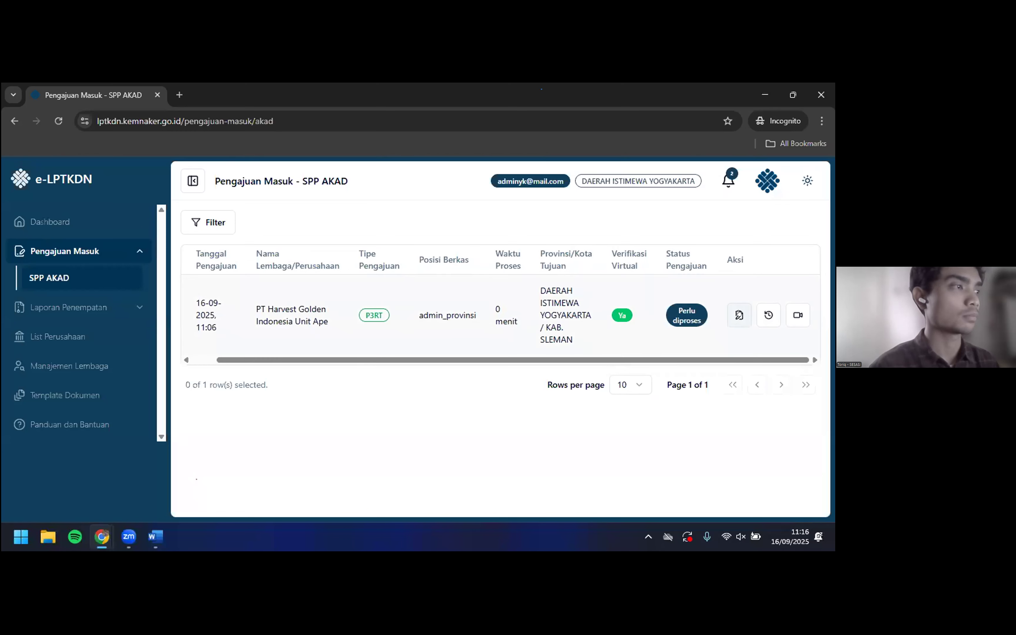
click(730, 313)
Mark Surat Permohonan SPP AKAD and the Umum, KTK and Daerah Pengerahan plans Diterima.
scroll(551, 322, down, 2)
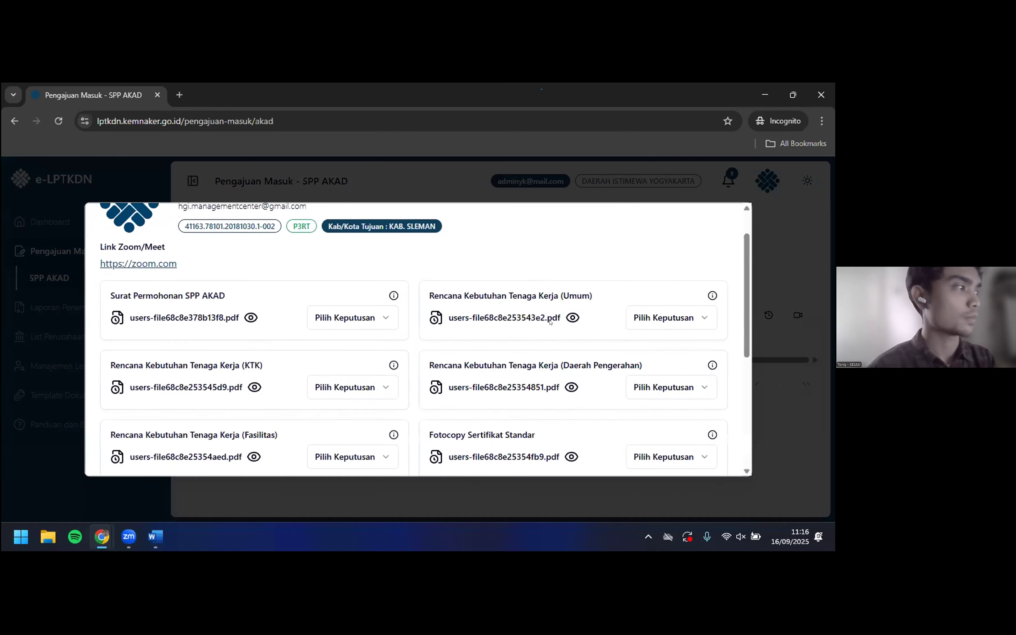
scroll(550, 322, up, 2)
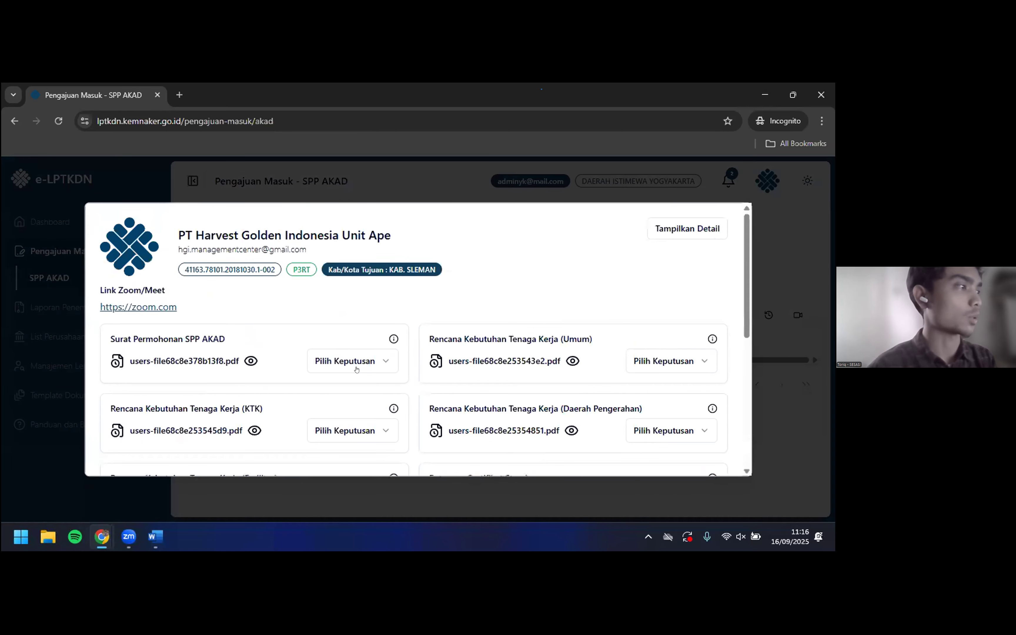
click(337, 360)
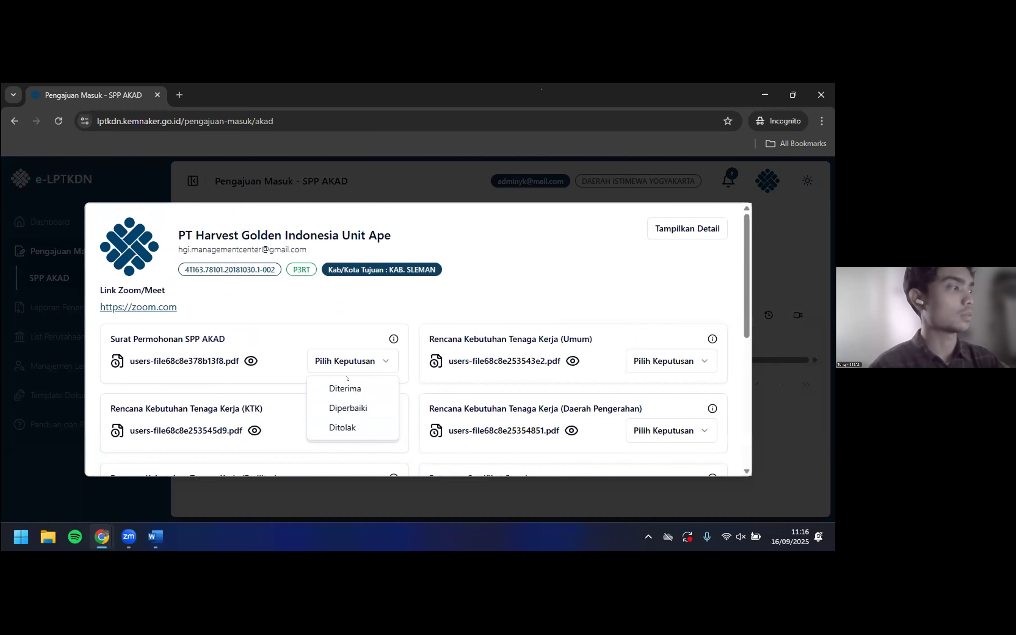
click(344, 391)
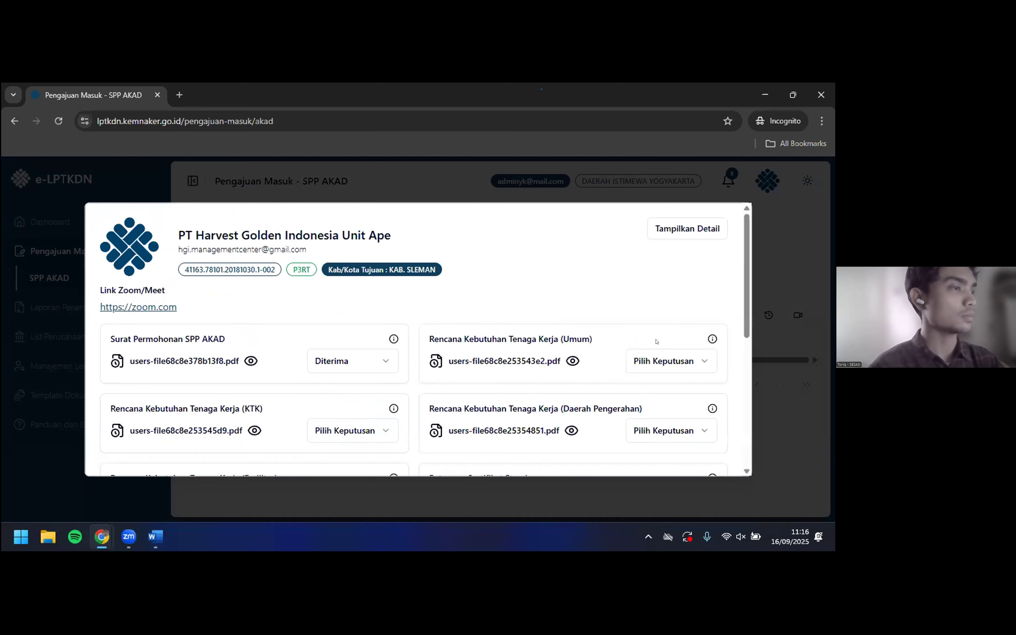
click(654, 361)
click(661, 397)
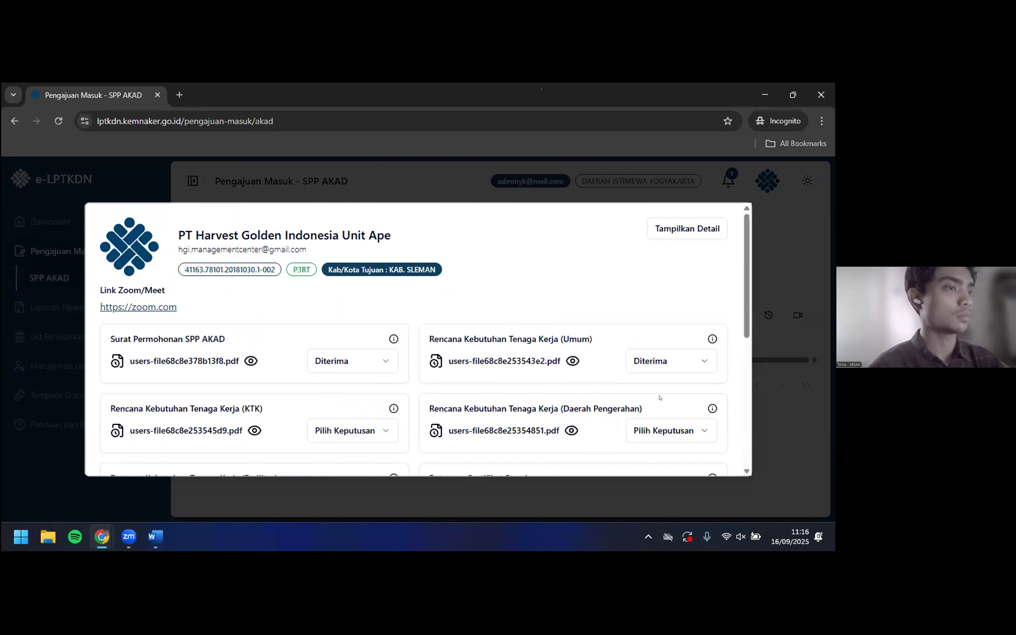
scroll(661, 397, down, 2)
click(364, 357)
click(365, 370)
click(647, 348)
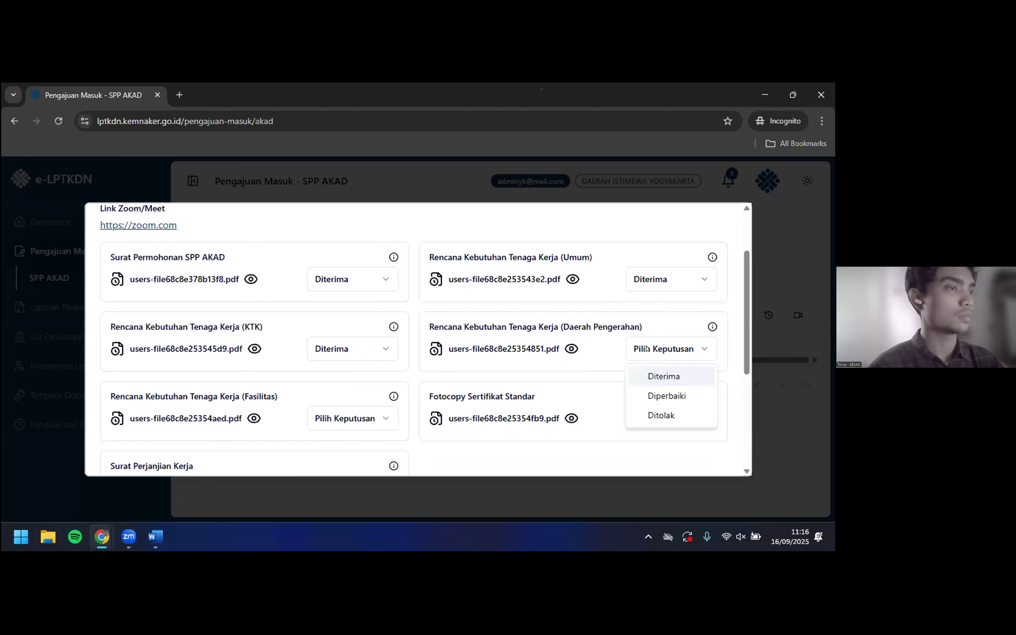
click(650, 378)
Mark Fasilitas, Fotocopy Sertifikat Standar and Surat Perjanjian Kerja Diterima, and set Keputusan to Diterima.
scroll(378, 374, down, 1)
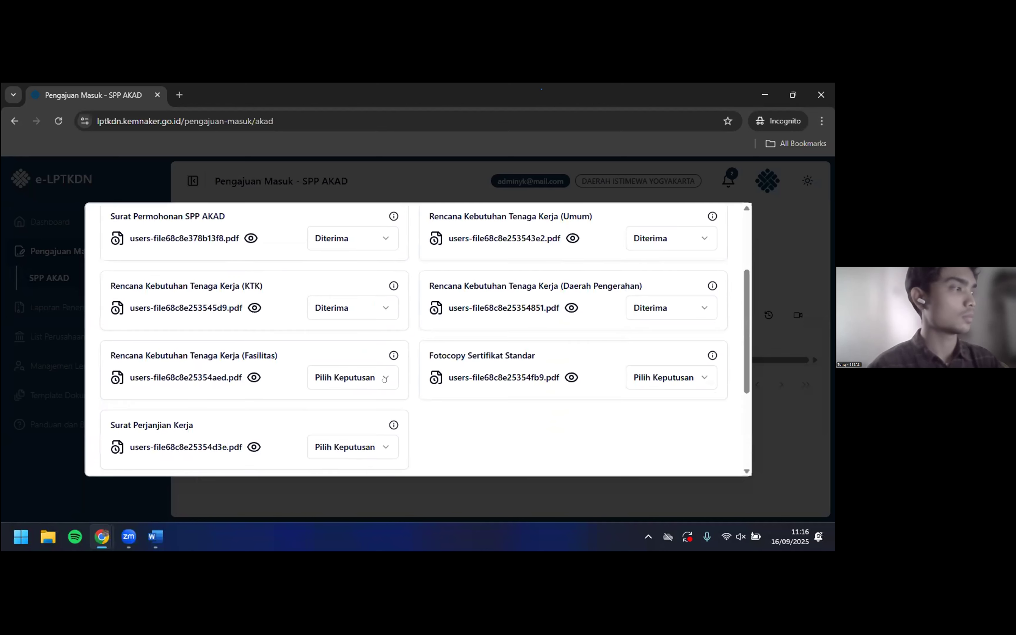
click(358, 377)
click(357, 406)
click(649, 374)
click(651, 406)
scroll(552, 408, down, 2)
click(348, 359)
click(345, 381)
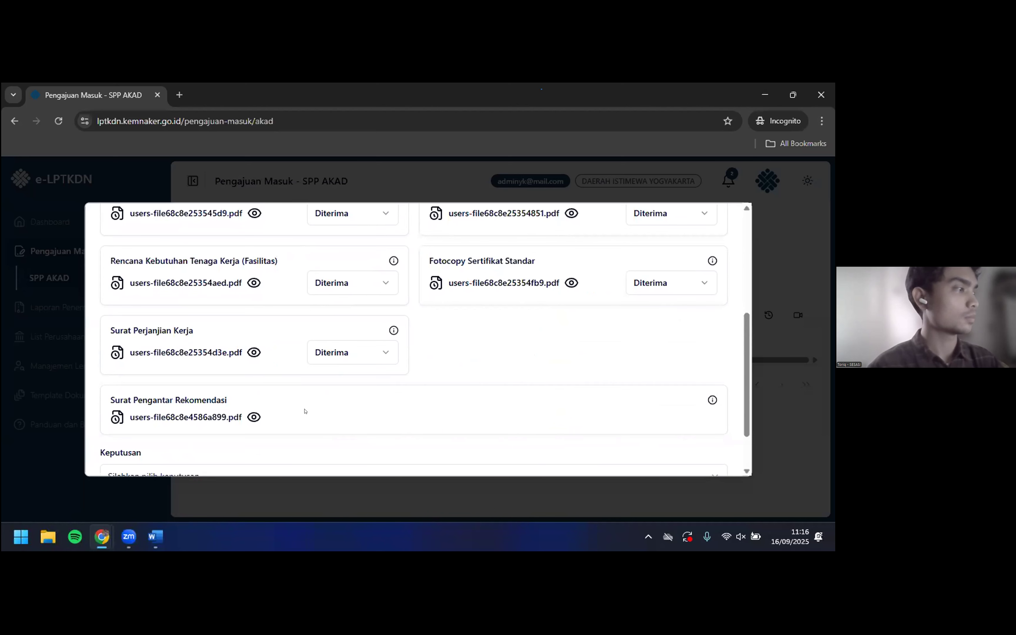
scroll(304, 413, down, 2)
click(249, 413)
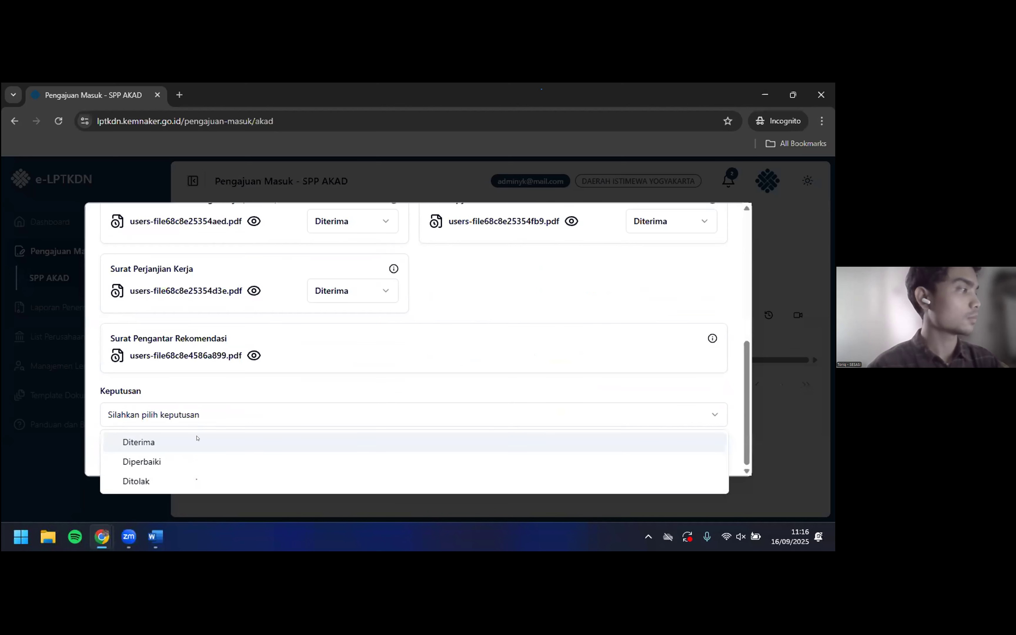
click(191, 439)
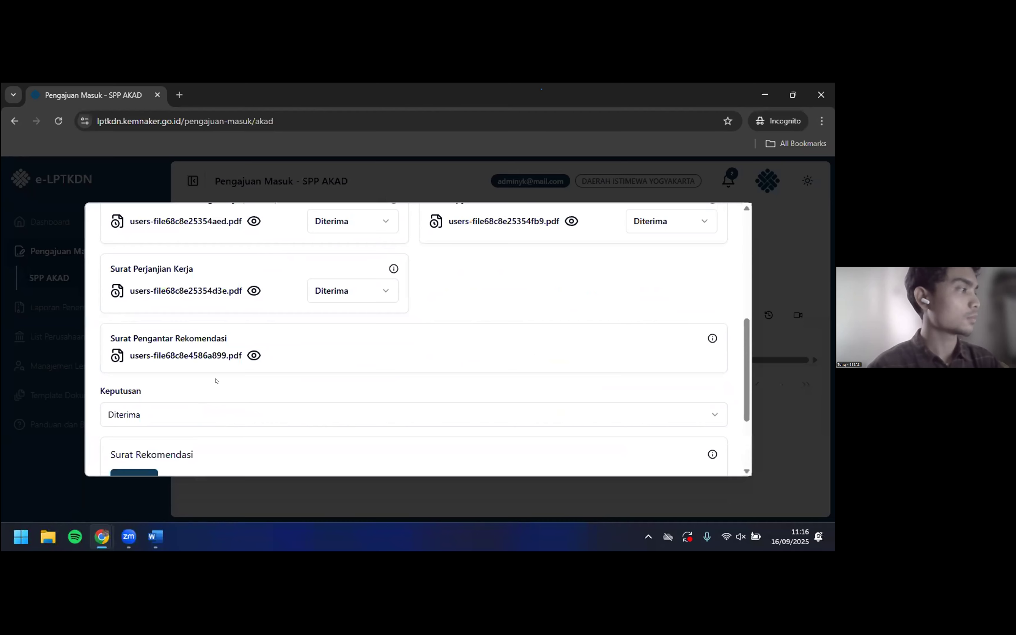
scroll(216, 381, down, 3)
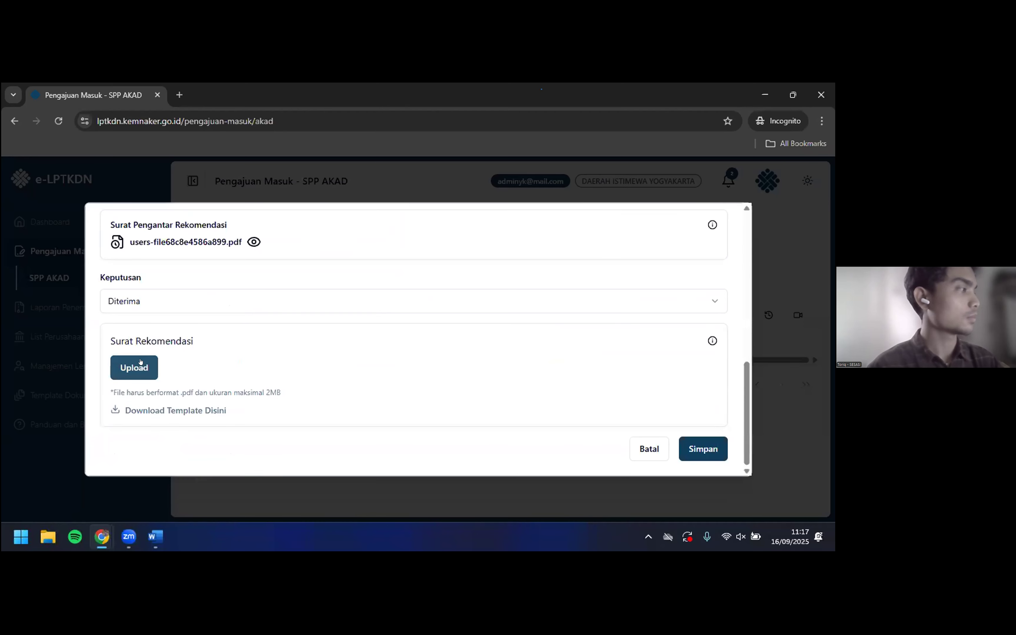
Upload No Rekening.pdf under Surat Rekomendasi and save, moving the submission to admin_pusat.
click(141, 362)
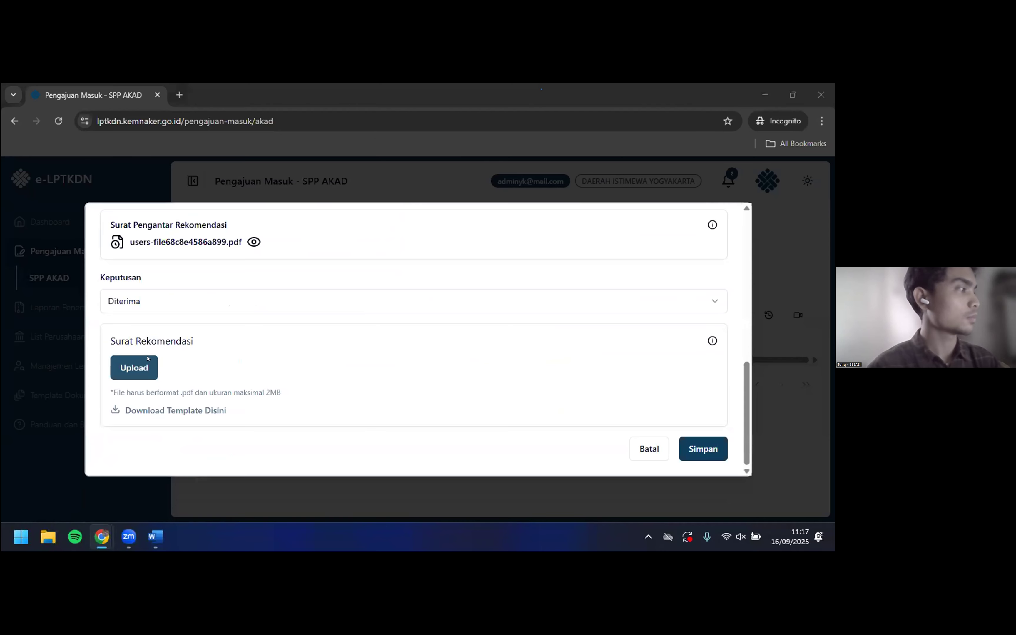
click(382, 265)
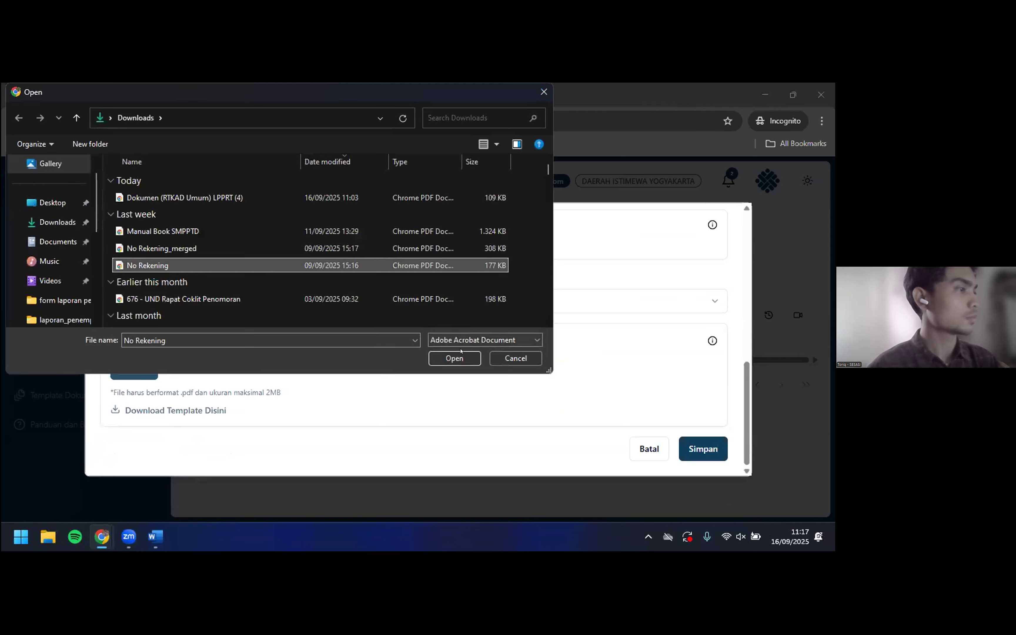
click(458, 358)
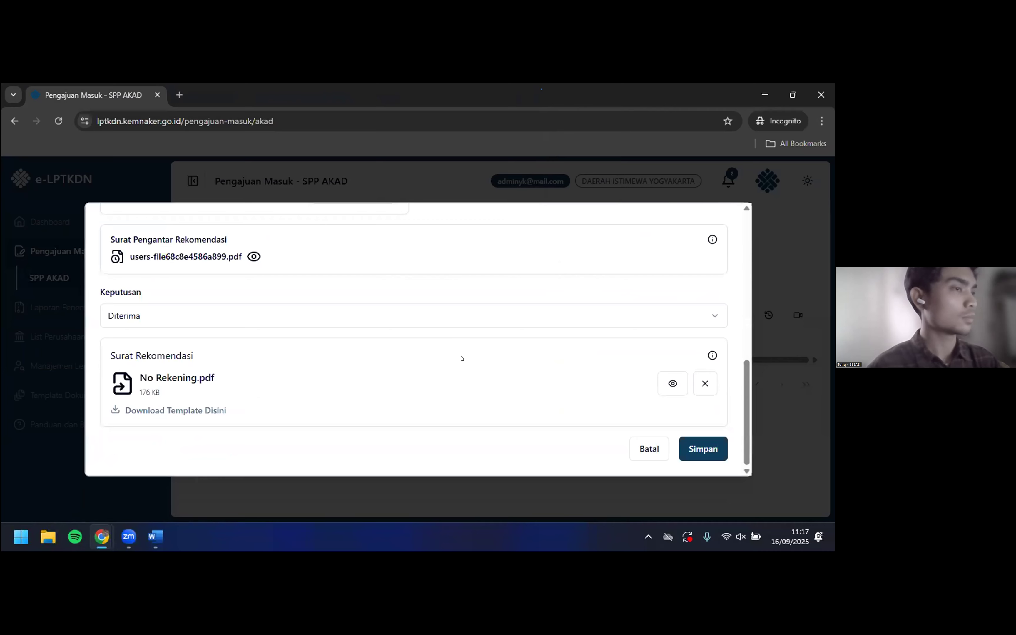
click(703, 448)
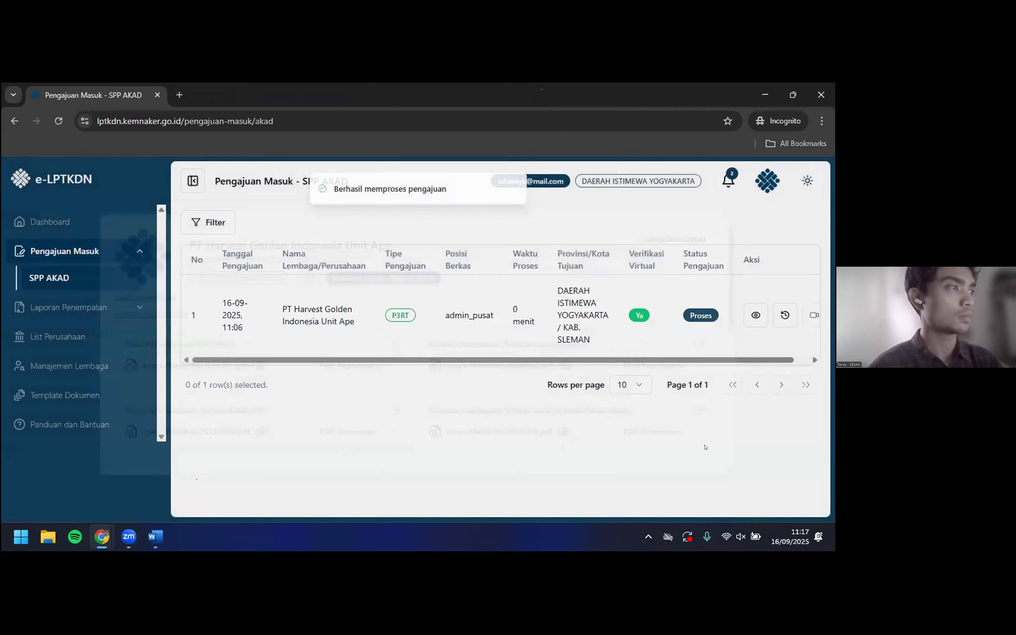
click(767, 177)
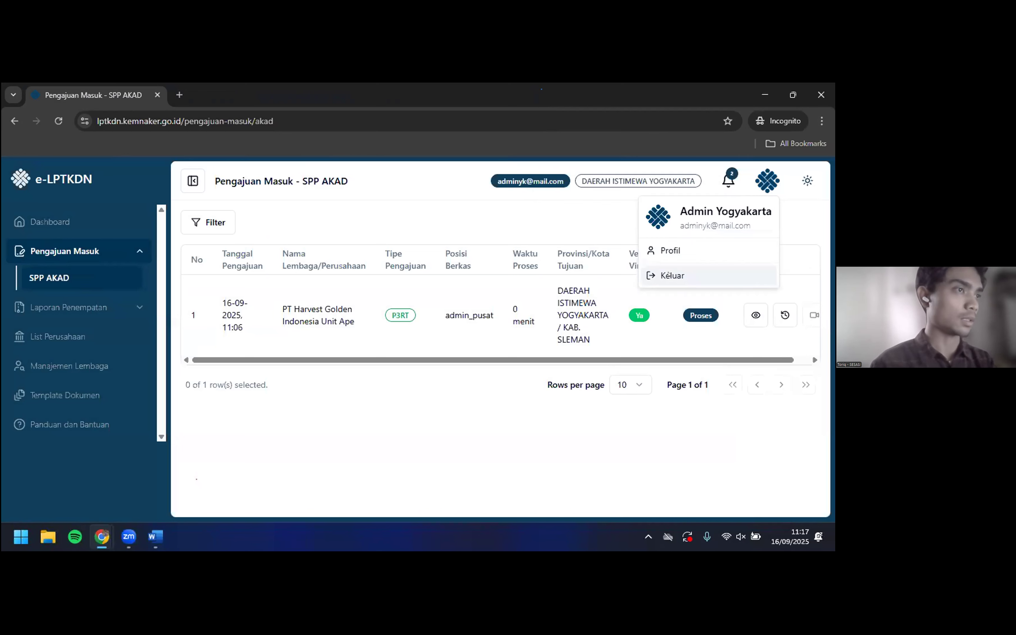
Sign out of the Yogyakarta admin account and load the /auth/admin login page.
click(669, 276)
click(548, 370)
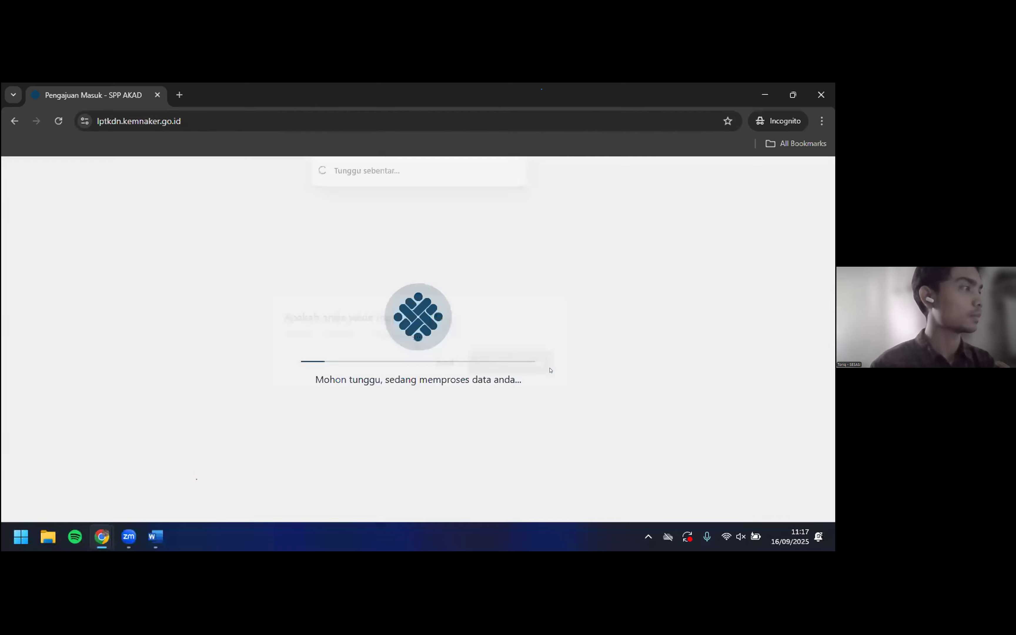
click(316, 126)
click(309, 118)
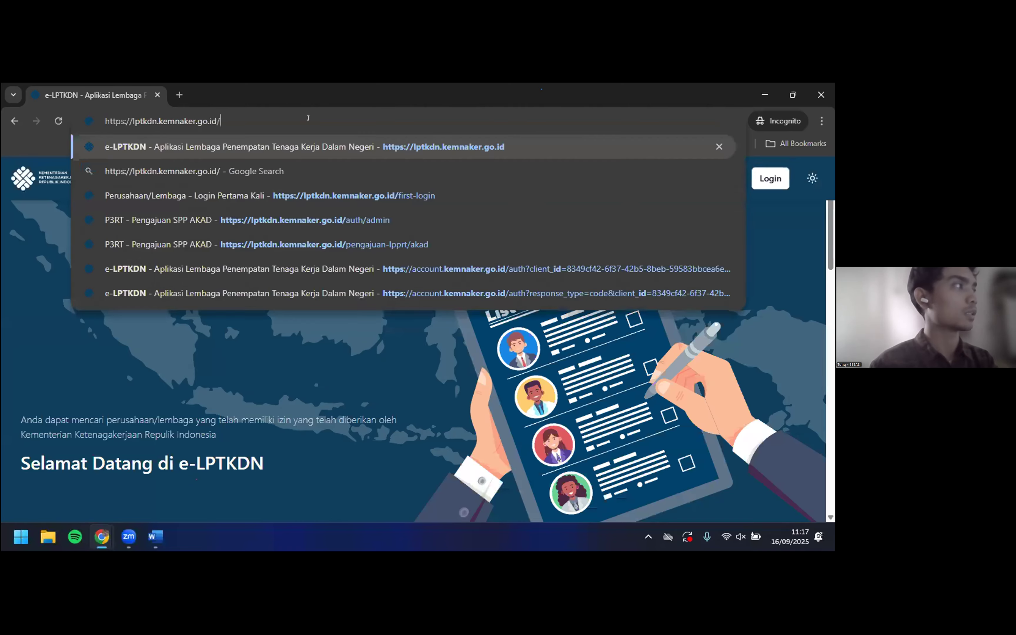
text(auth)
key(Return)
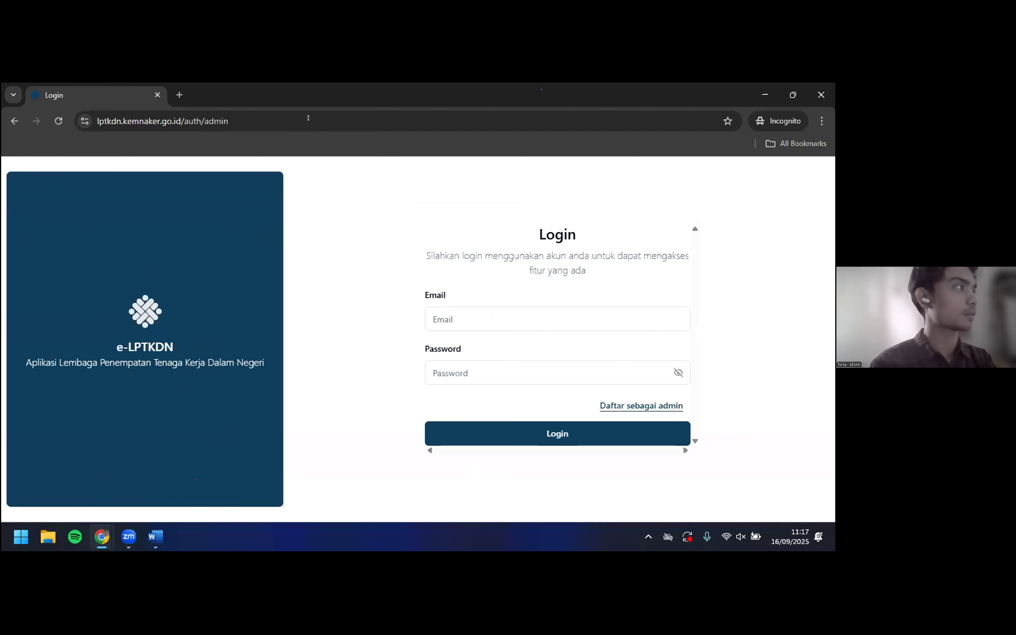
Log in as the central admin using the saved e-mail and the account password.
click(455, 321)
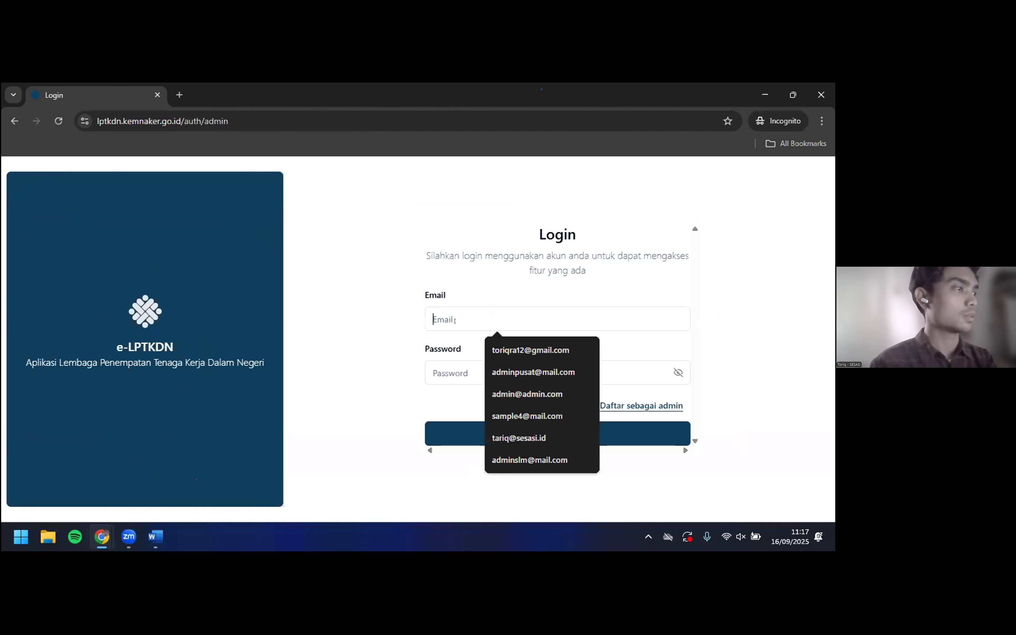
click(521, 372)
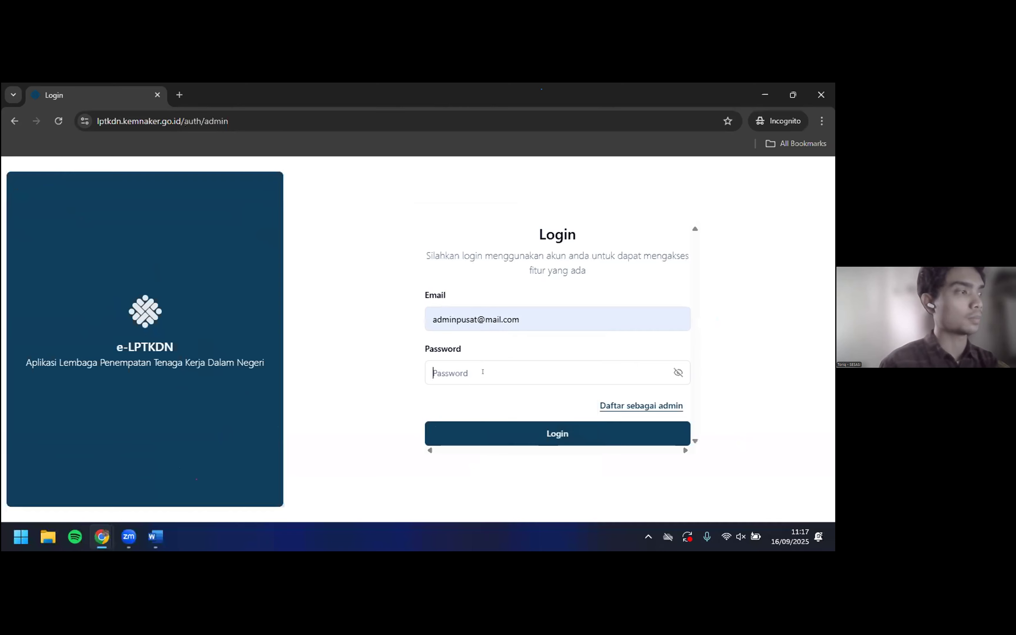
text(password)
key(Return)
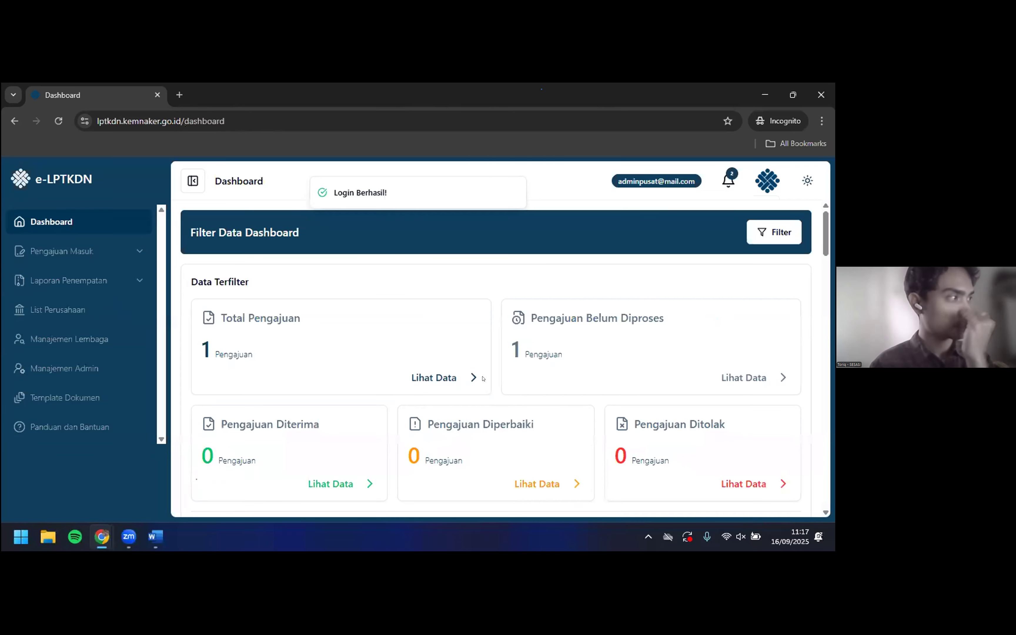
click(112, 244)
Open the SPP AKAD submission review and mark Surat Permohonan, Umum, KTK and Daerah Pengerahan Diterima.
click(93, 275)
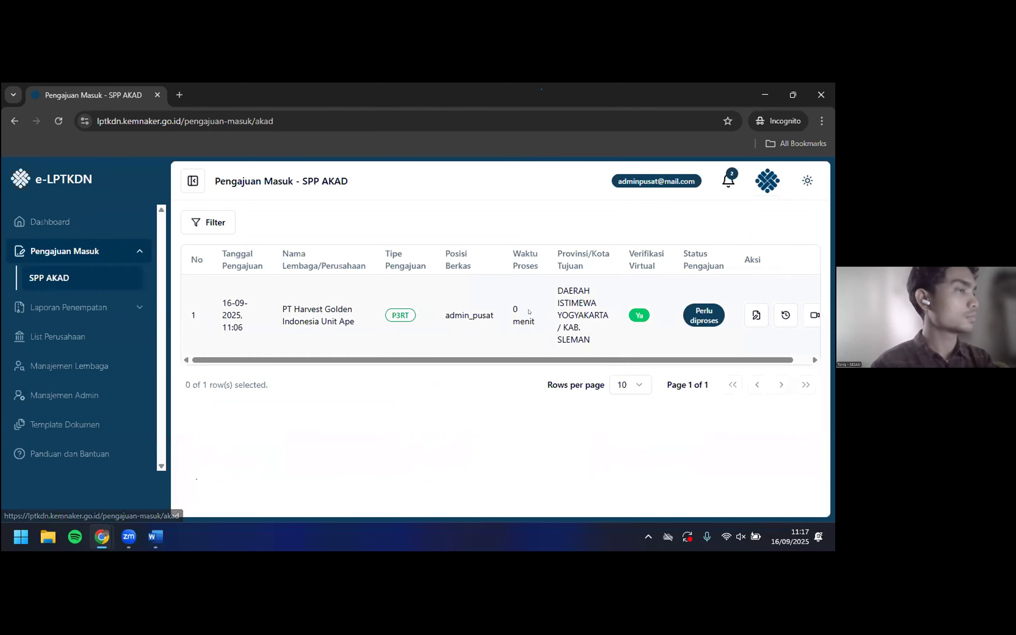
click(757, 315)
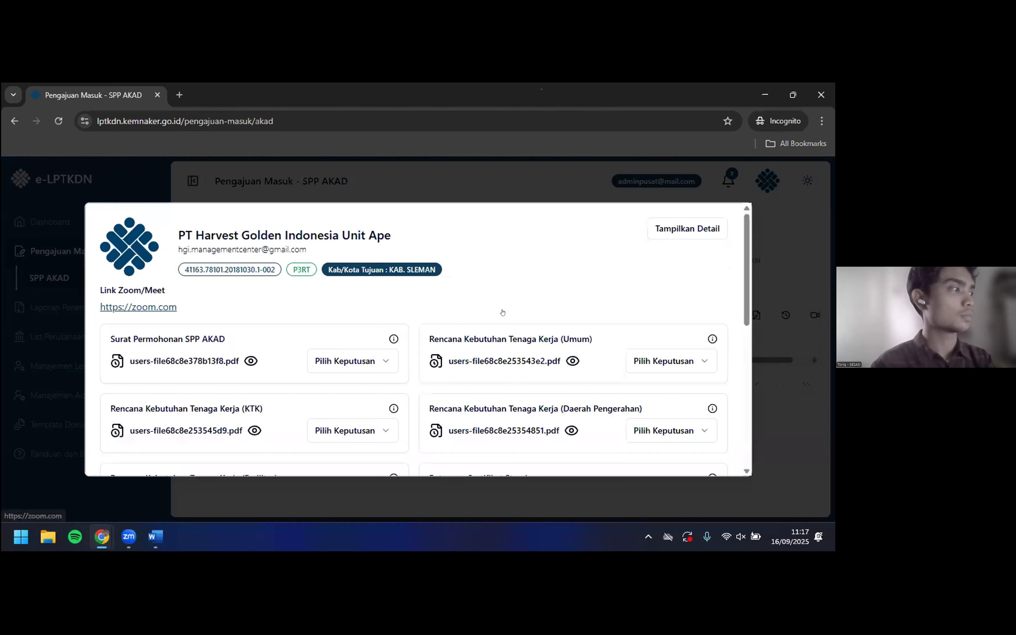
scroll(503, 312, down, 2)
click(358, 285)
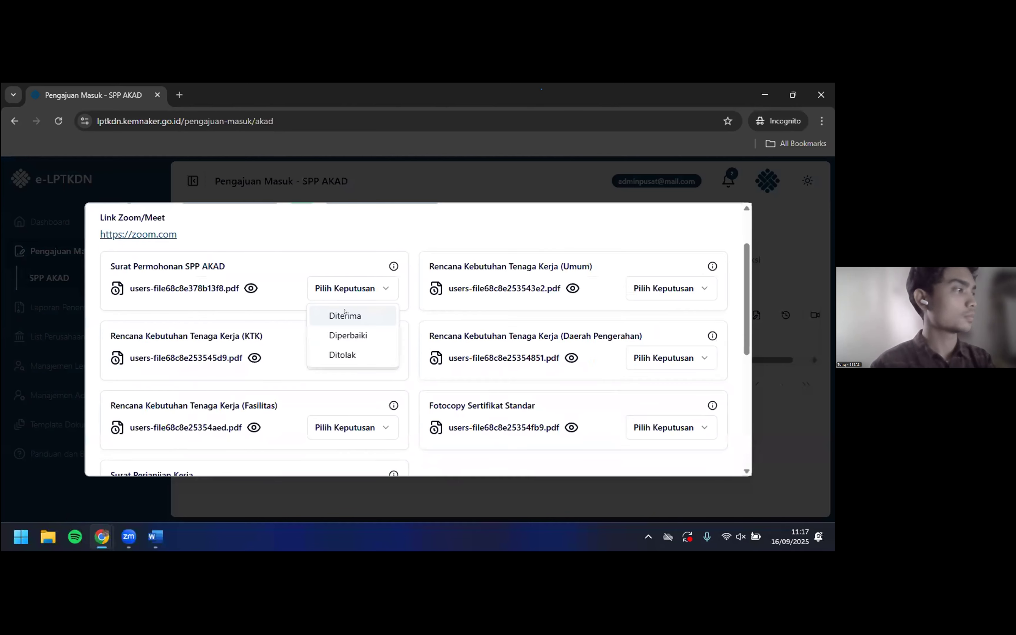
click(344, 314)
click(683, 294)
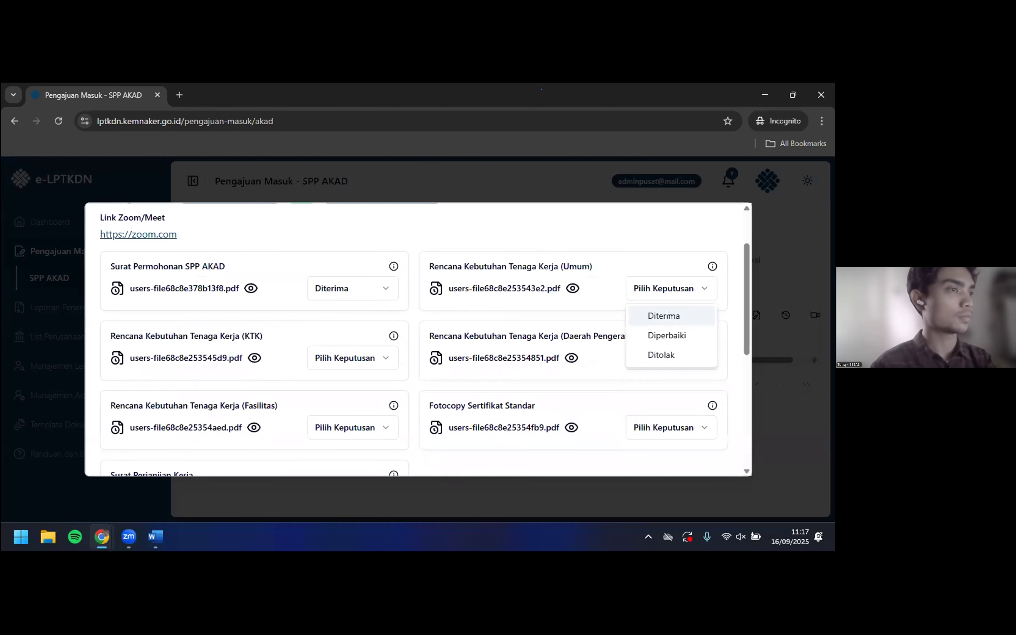
click(668, 315)
click(368, 358)
click(656, 363)
click(663, 385)
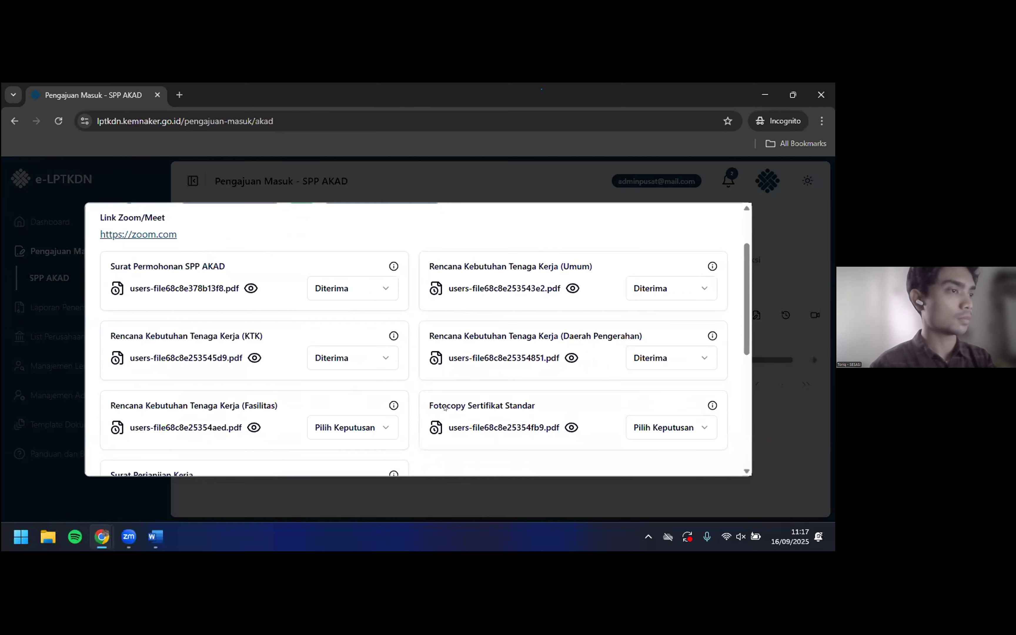
Mark Fasilitas, Fotocopy Sertifikat Standar and Surat Perjanjian Kerja Diterima, and set Keputusan to Diterima.
scroll(443, 408, down, 1)
click(355, 381)
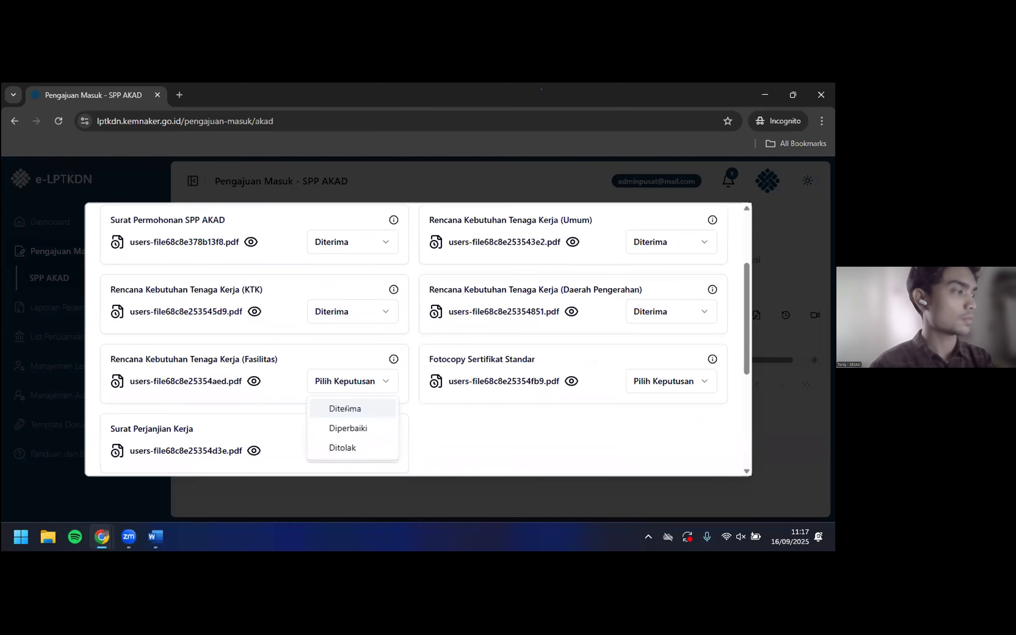
click(347, 408)
click(677, 381)
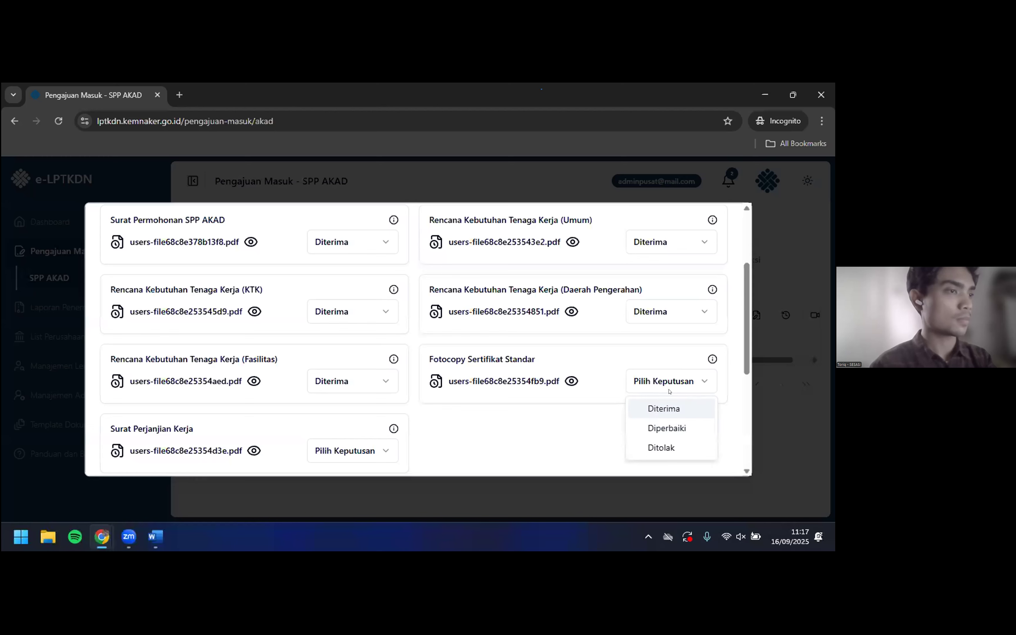
click(650, 410)
scroll(640, 409, down, 2)
click(378, 367)
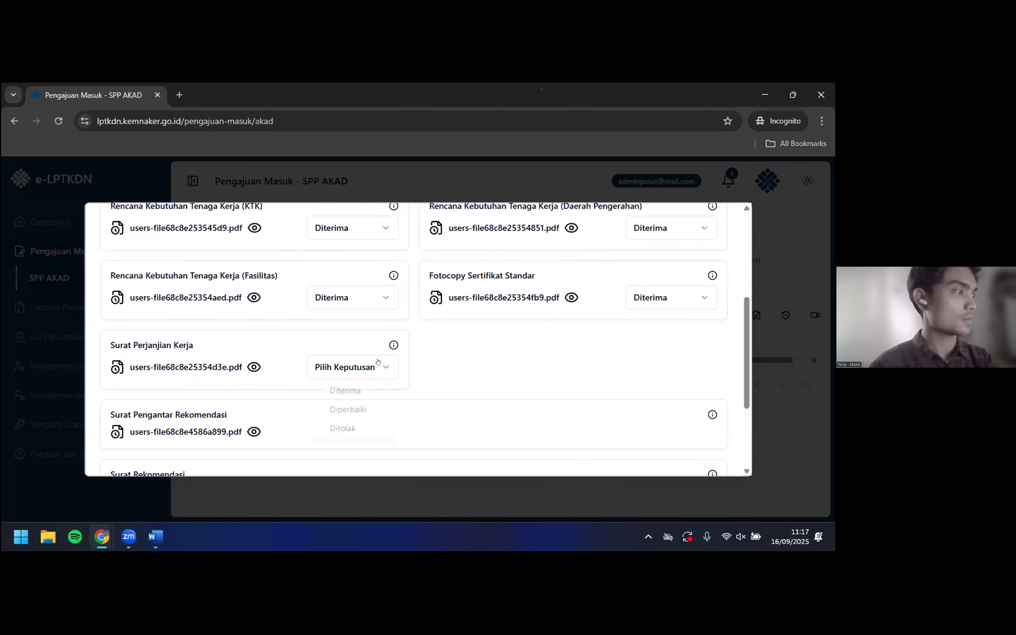
click(347, 394)
scroll(347, 390, down, 3)
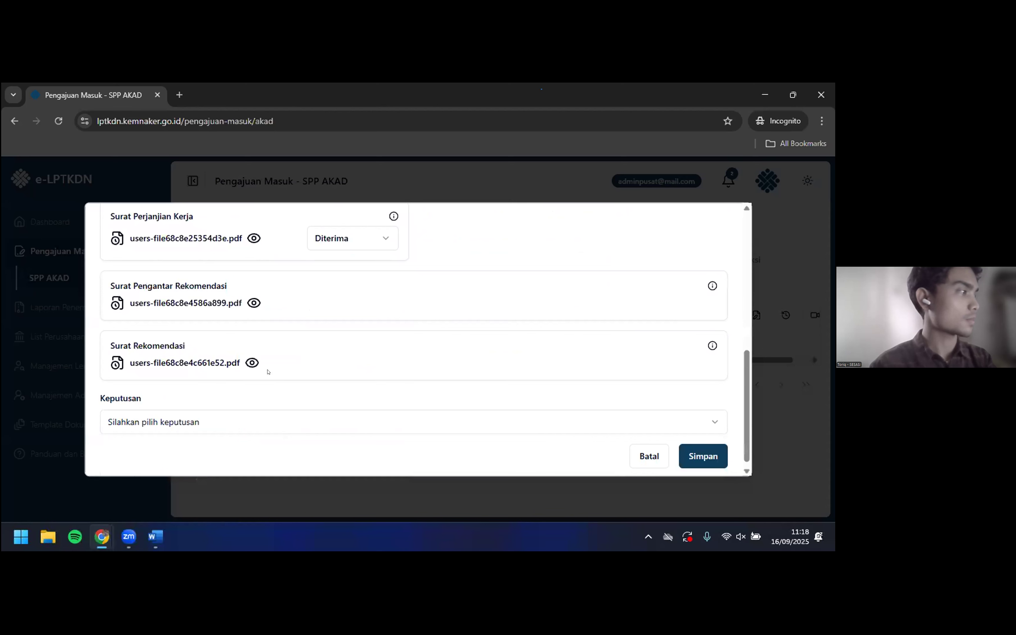
click(198, 422)
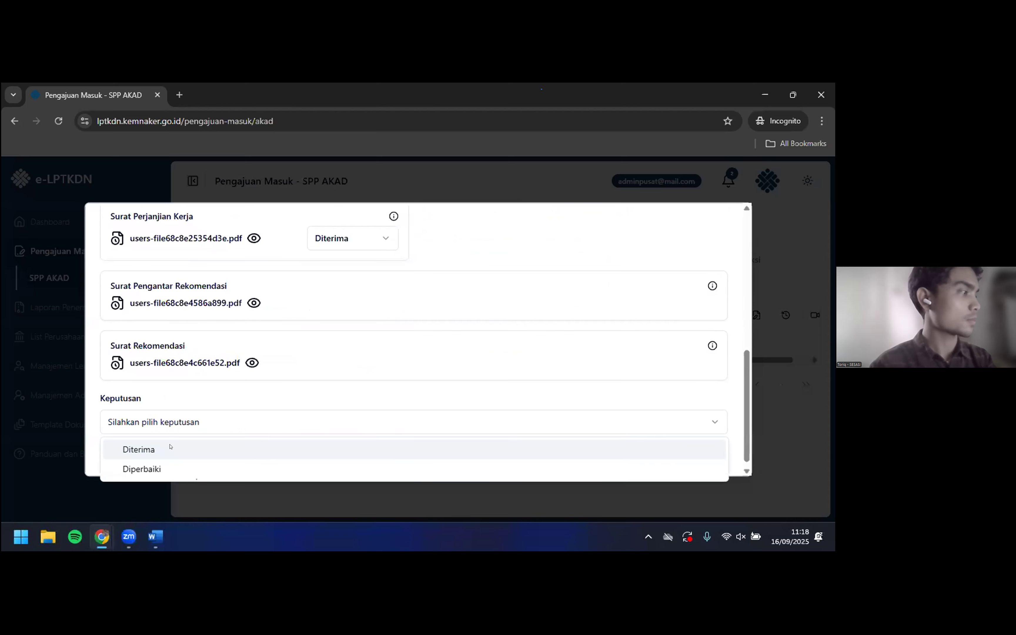
click(170, 449)
scroll(139, 378, down, 3)
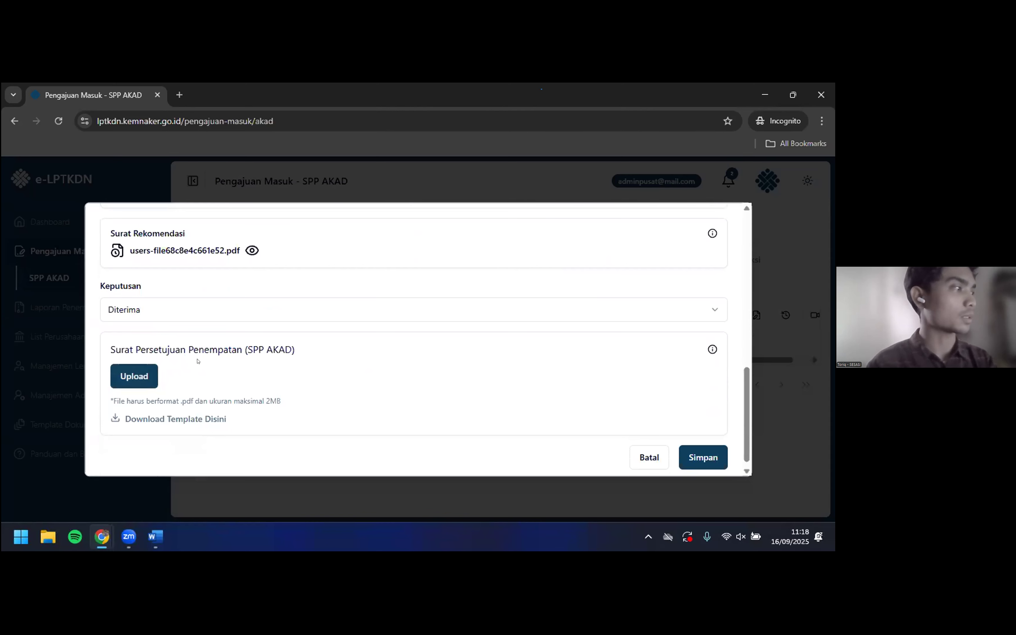
Attach SPP AKAD - P3RT&PPTKS (2).pdf as the placement approval letter and save the decision.
click(134, 376)
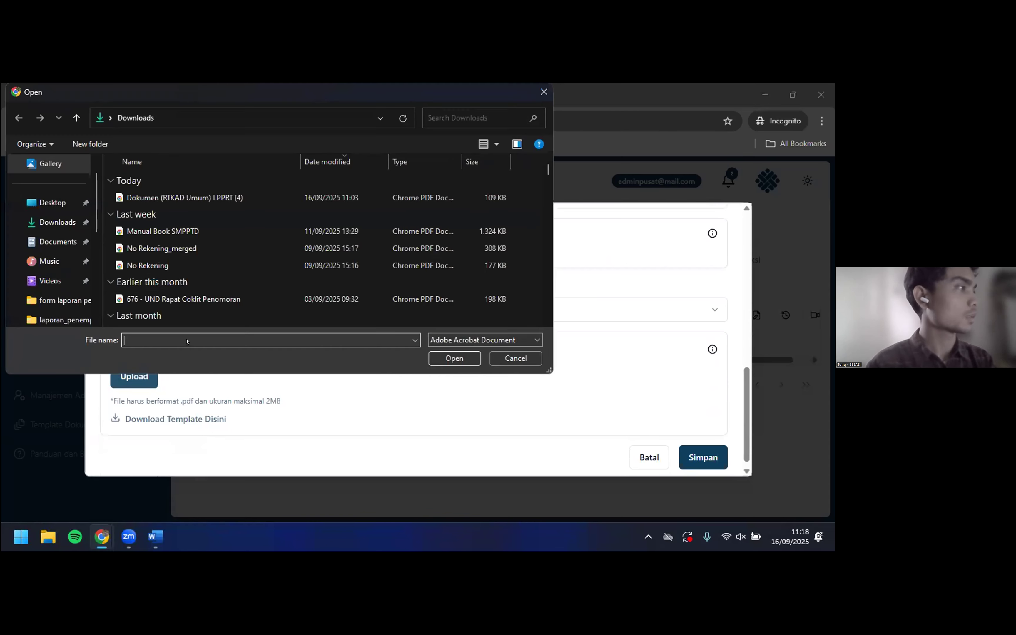
scroll(206, 272, down, 2)
click(205, 285)
click(461, 353)
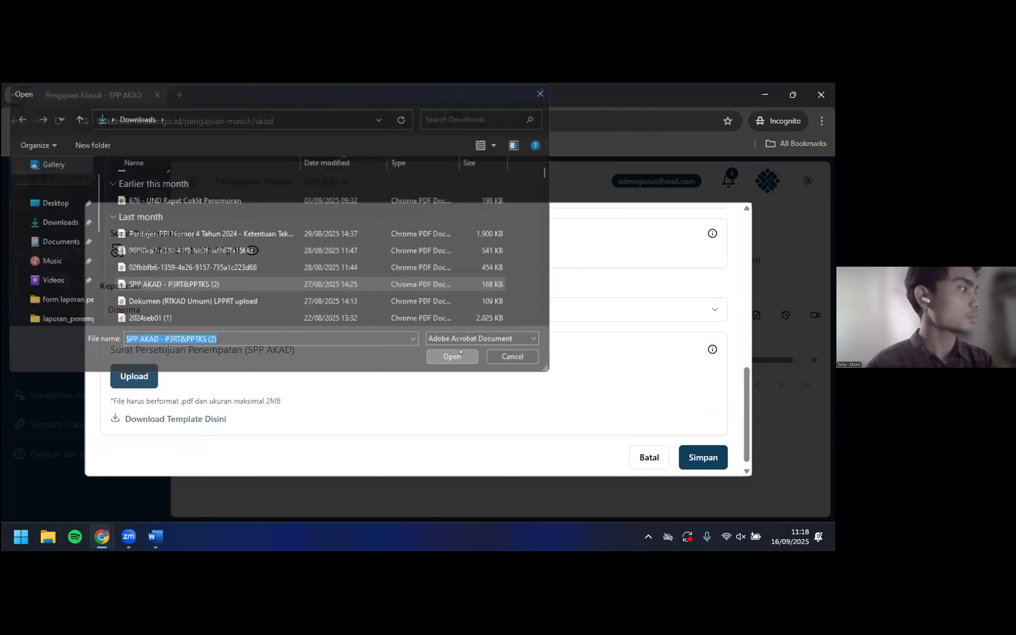
click(699, 449)
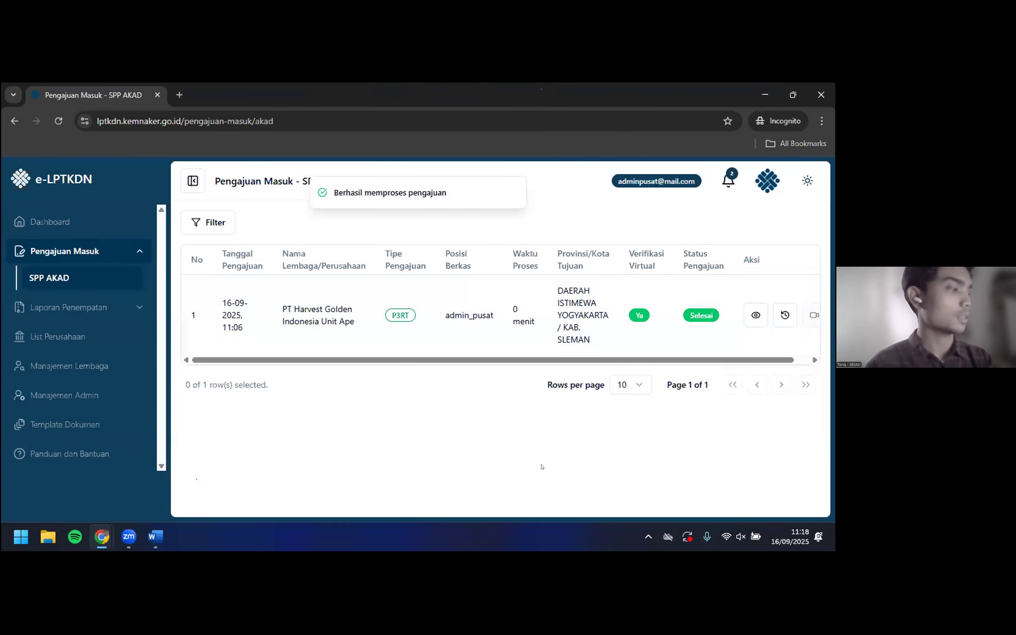
Switch to the P3RT - Pengajuan SPP AKAD window and reload its submission list.
mouse_move(102, 537)
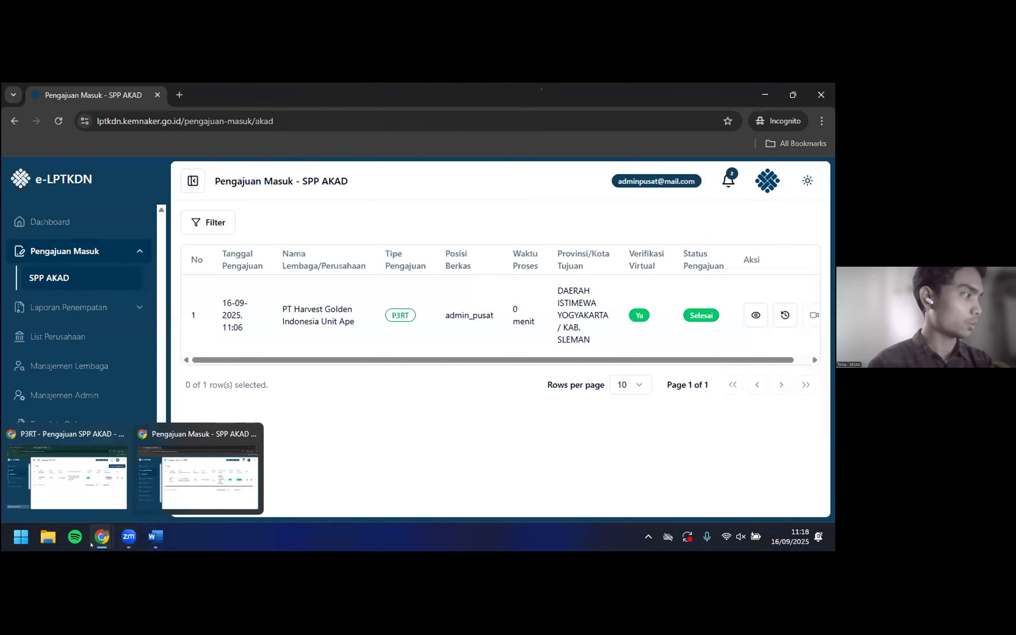
click(90, 470)
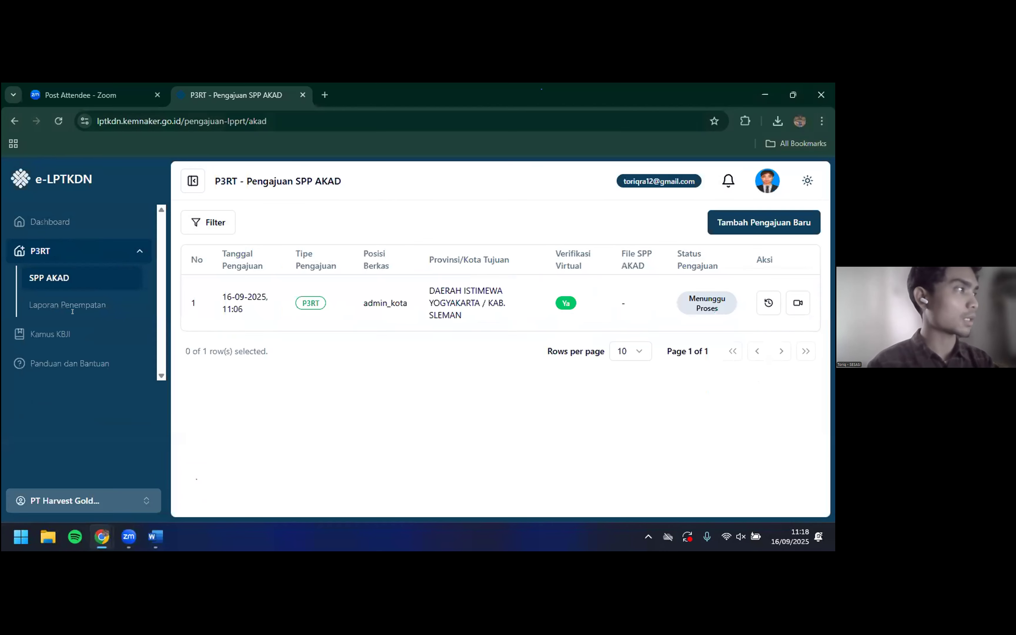
click(55, 120)
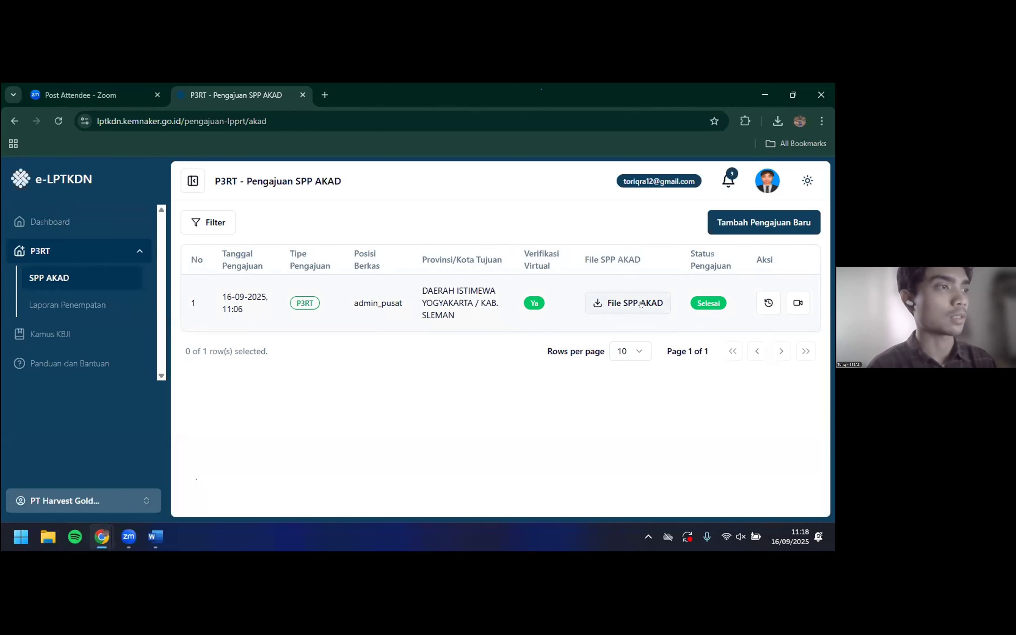
click(602, 301)
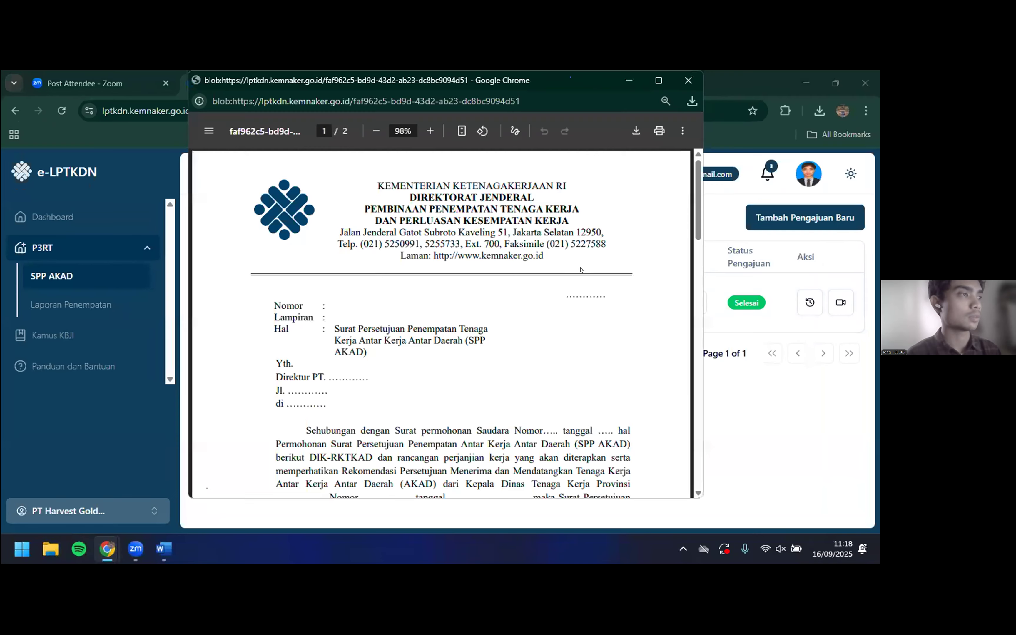
scroll(472, 304, down, 1)
scroll(498, 303, down, 10)
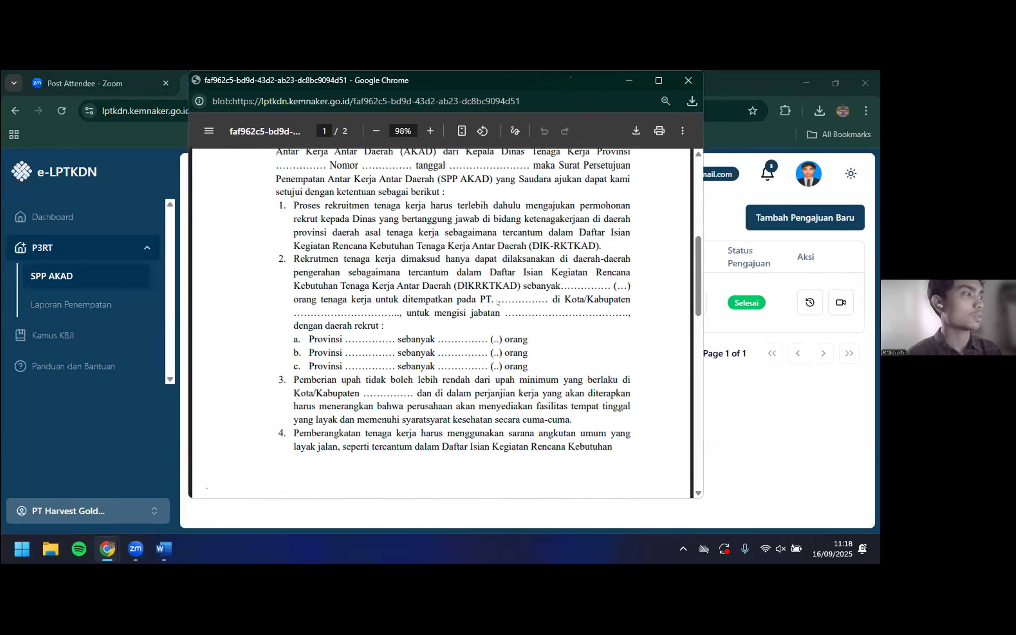
scroll(498, 302, down, 10)
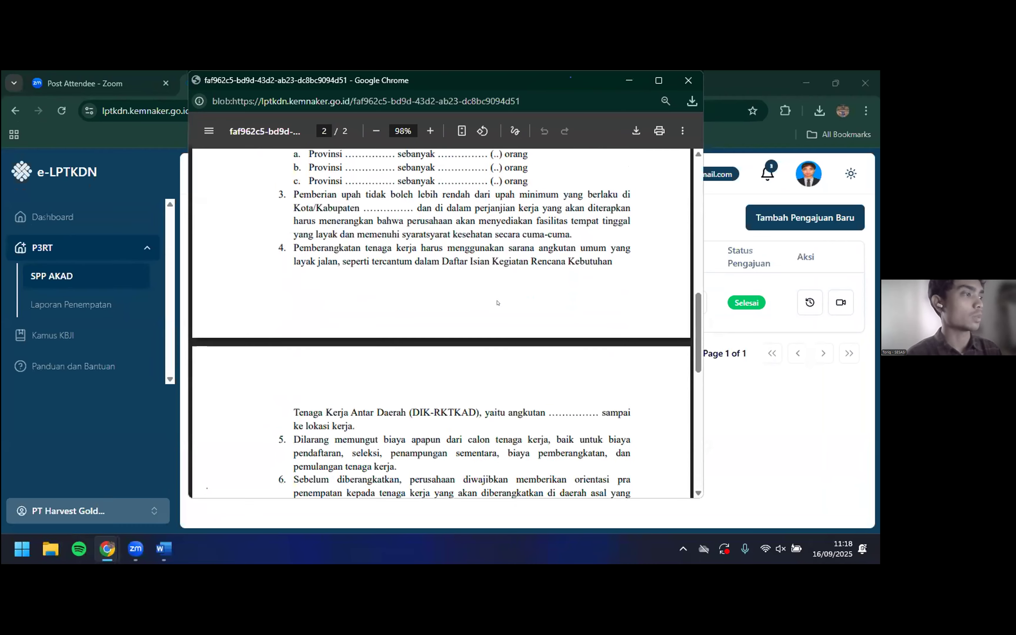
scroll(498, 302, down, 4)
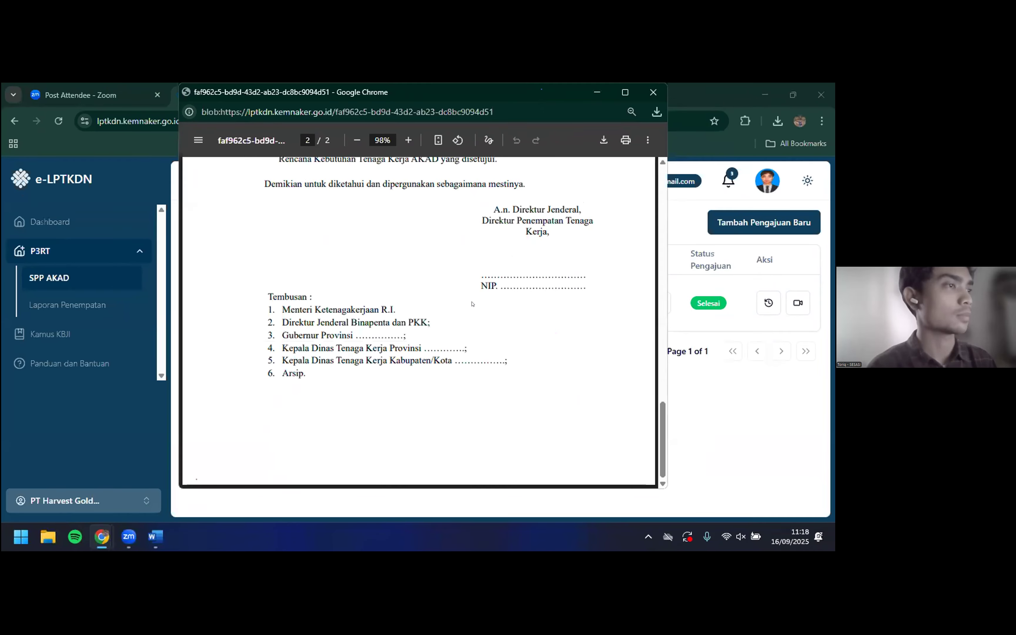
scroll(472, 304, up, 20)
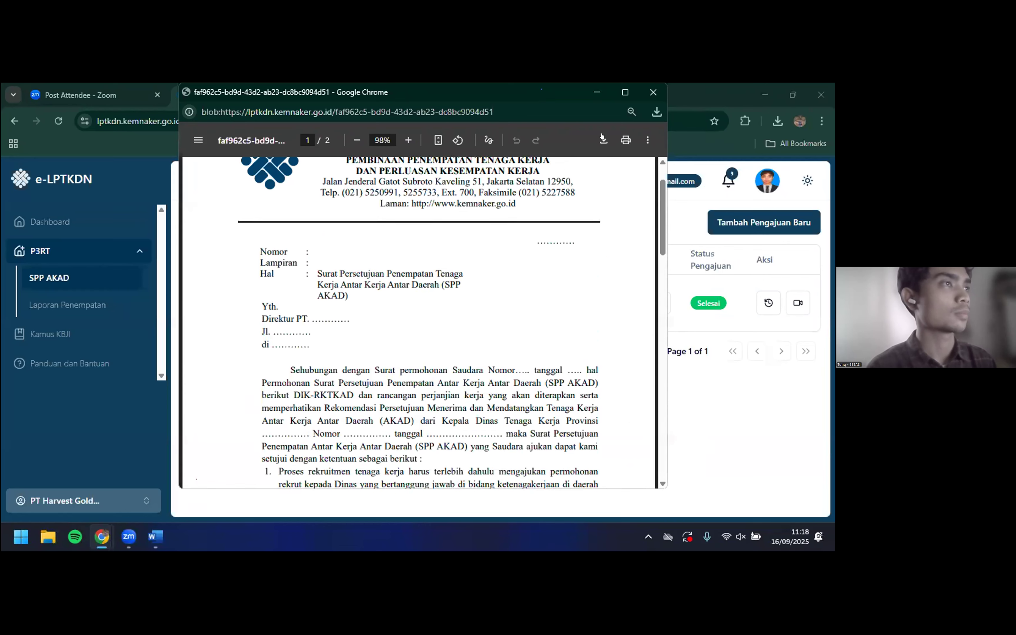
click(652, 94)
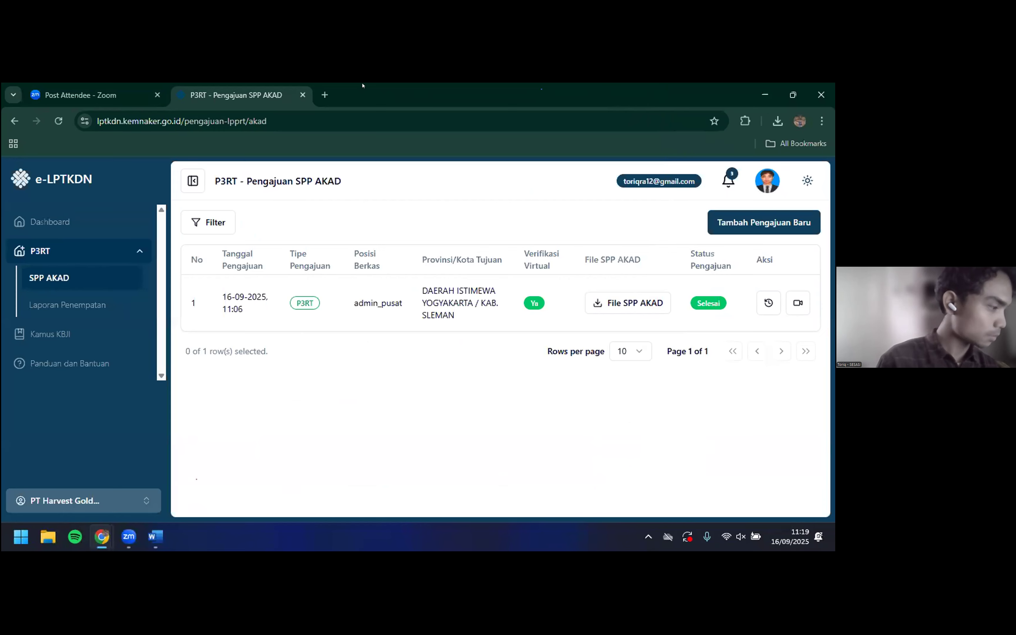
Check Gmail, then visit the SIAPkerja site in a new tab and close it again.
click(320, 96)
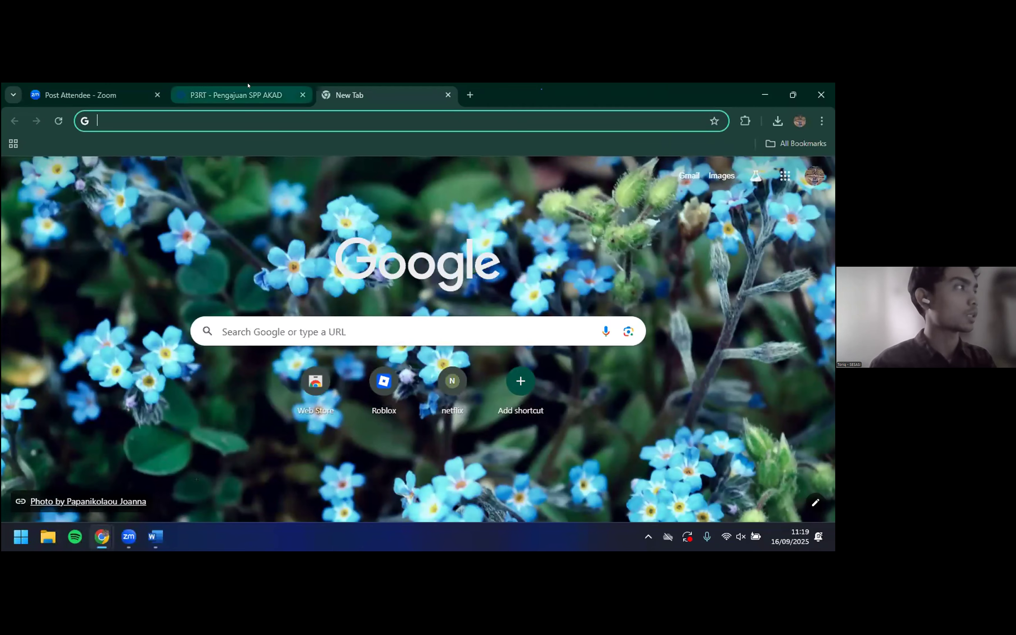
click(689, 176)
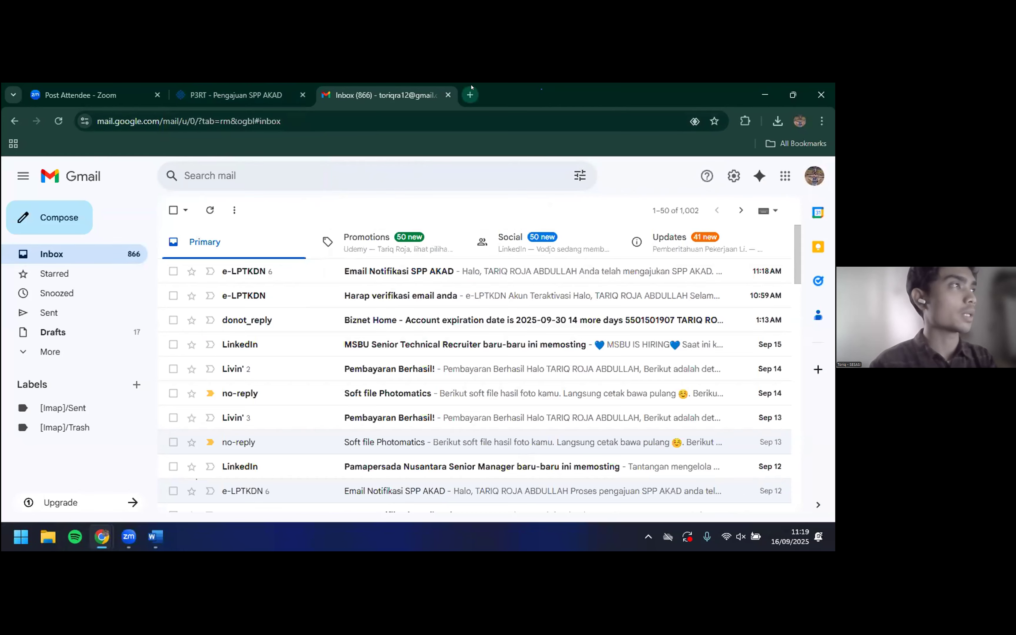
click(471, 95)
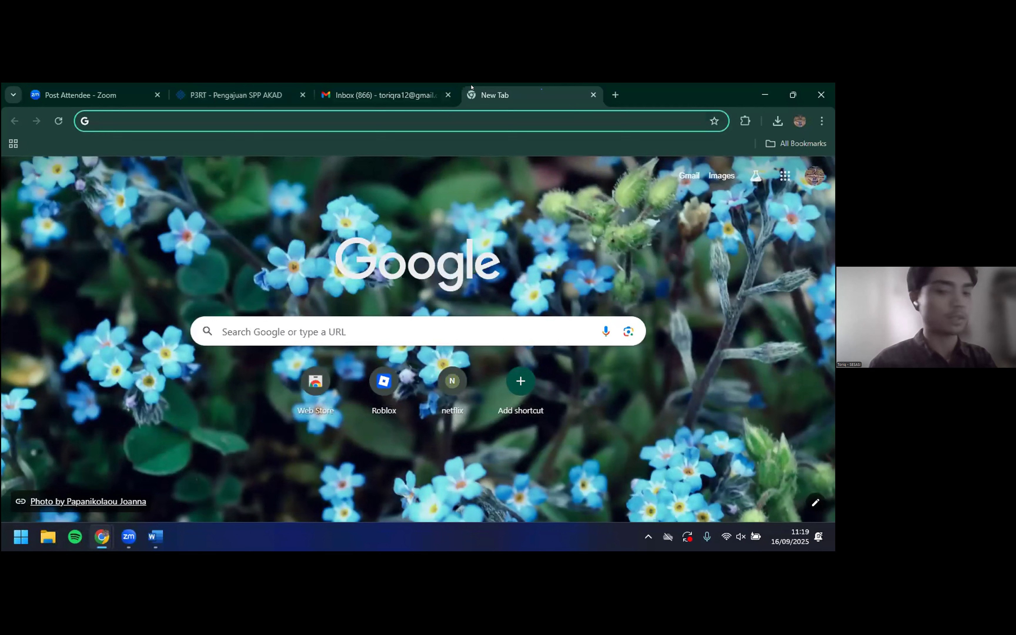
text(s)
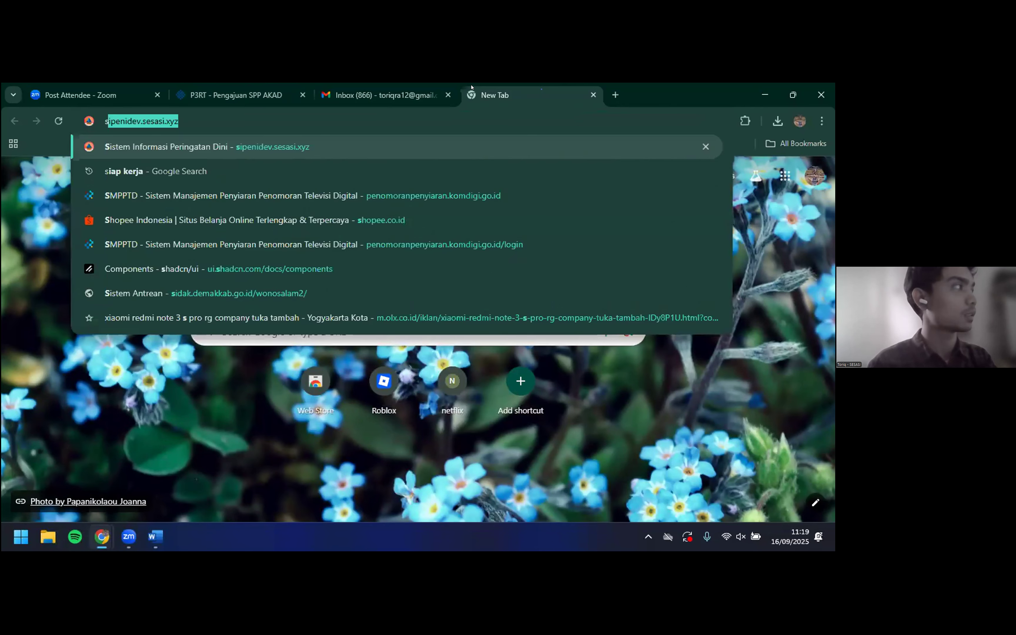
text(iap)
key(Return)
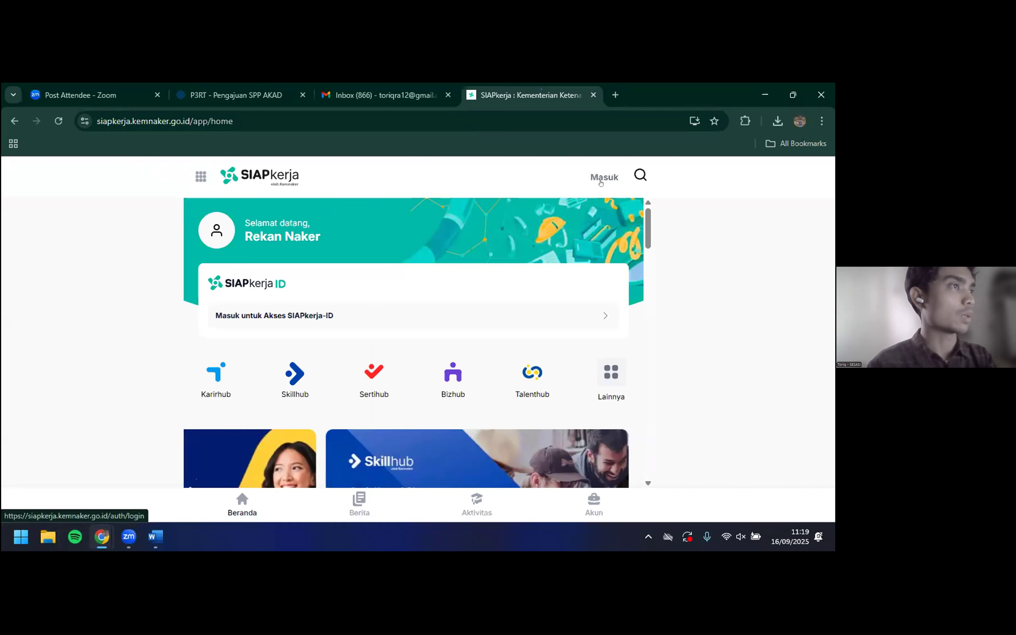
click(593, 95)
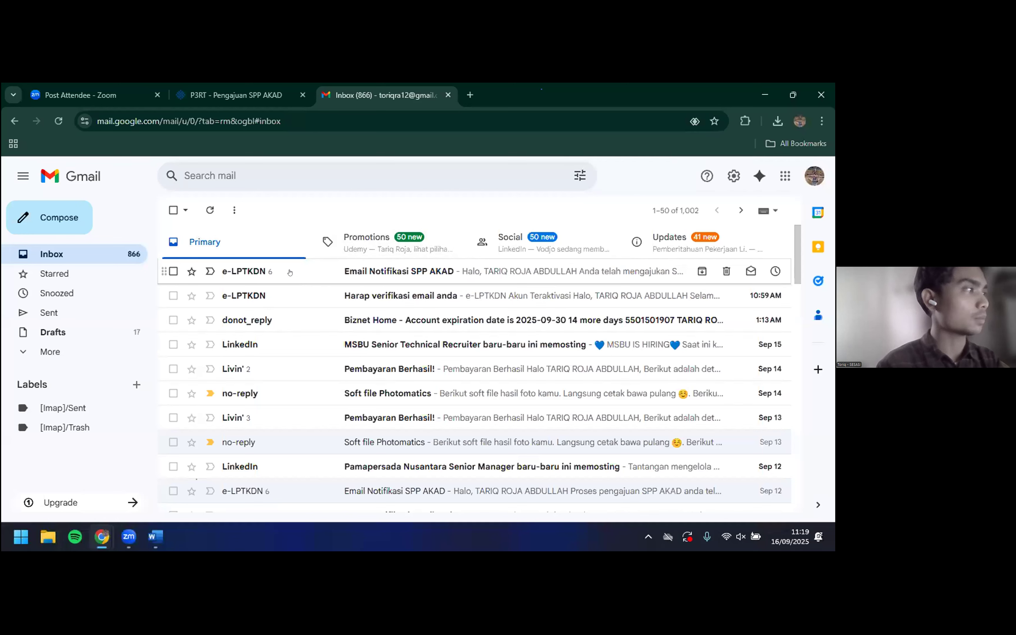
Read the Email Notifikasi SPP AKAD message reporting the submission Diterima, then close the Gmail tab.
click(316, 275)
scroll(347, 421, down, 5)
scroll(347, 420, down, 6)
scroll(348, 420, up, 10)
scroll(347, 420, up, 10)
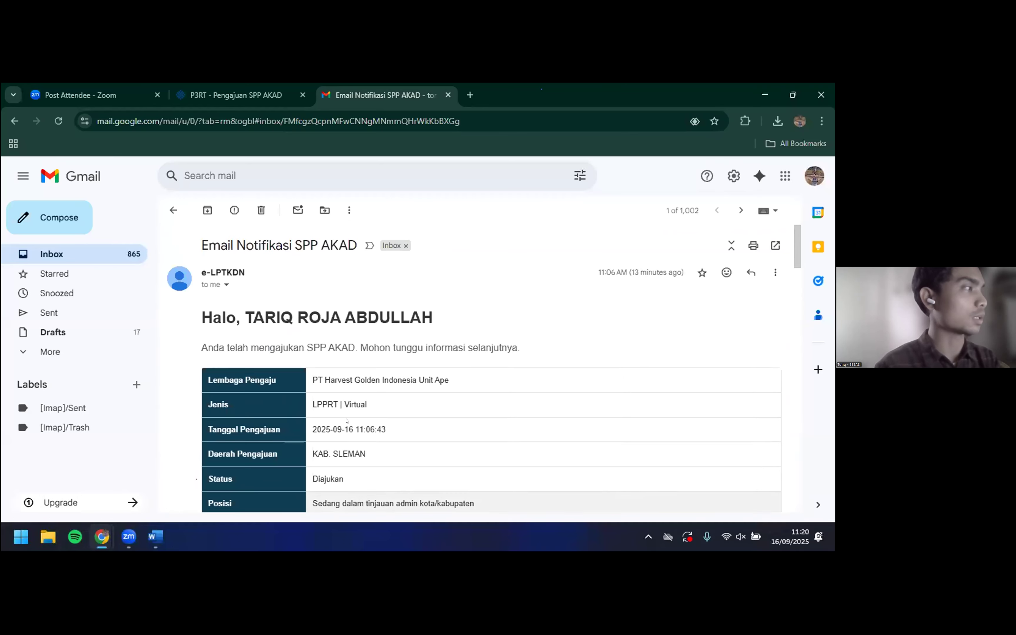
scroll(347, 421, down, 10)
scroll(347, 420, down, 10)
scroll(347, 420, up, 2)
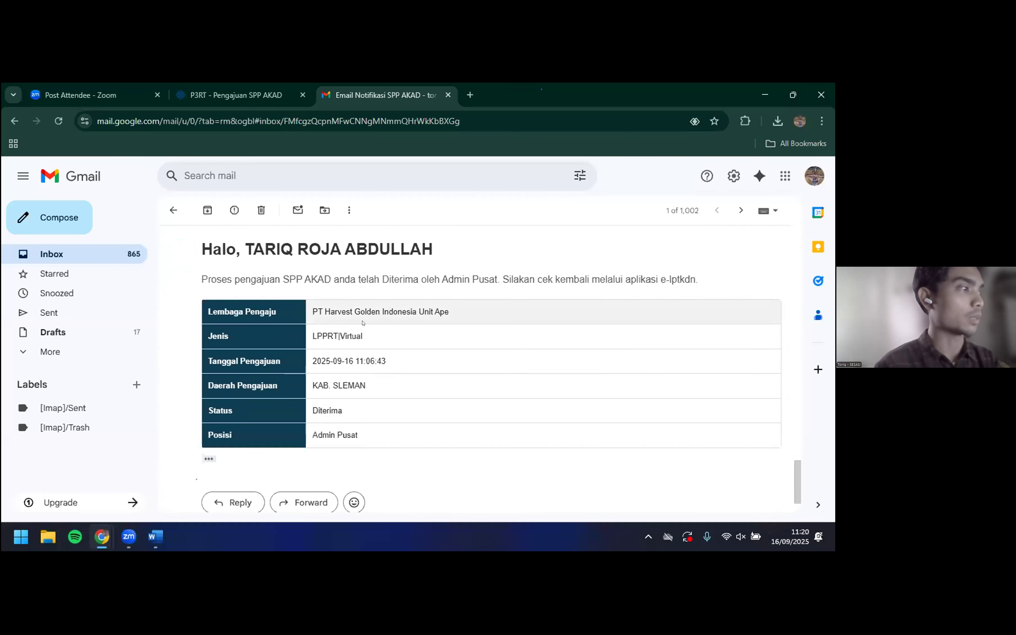
scroll(482, 280, down, 1)
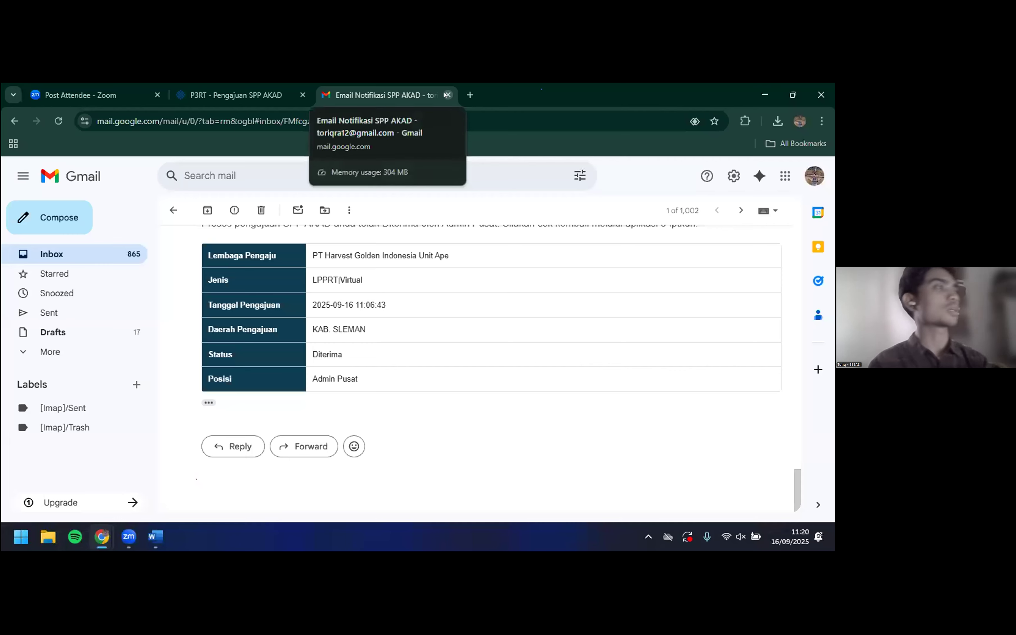
click(447, 95)
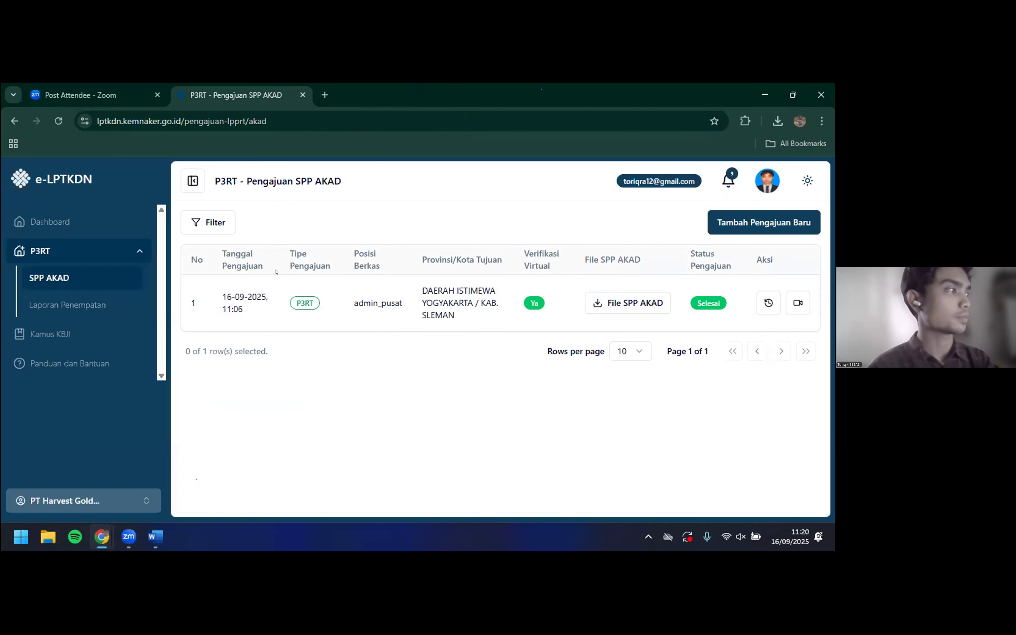
Go to Laporan Penempatan and look through the Tambah Laporan Baru form.
click(95, 303)
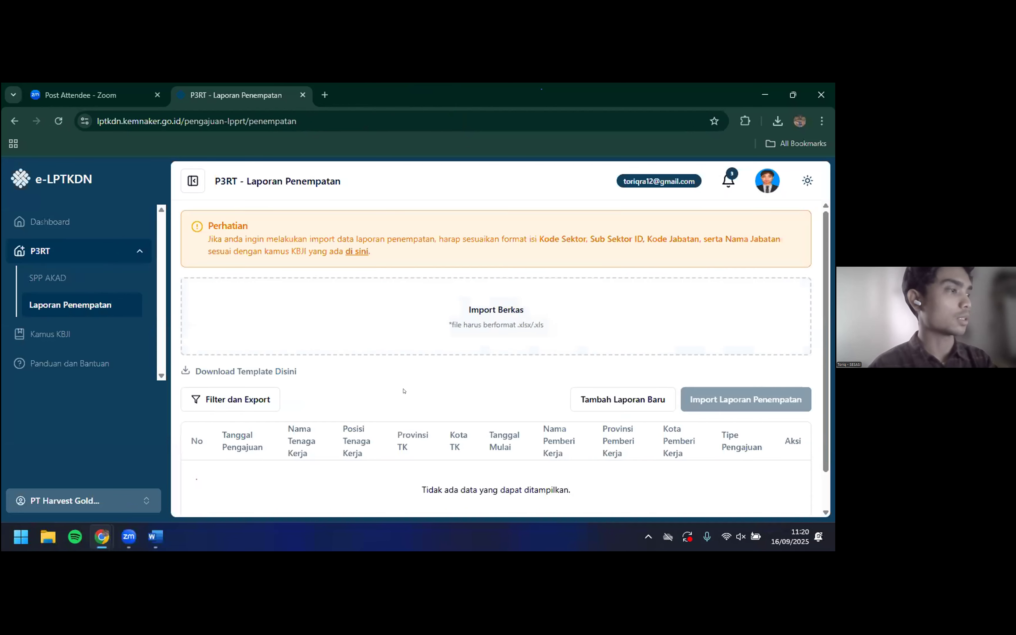
scroll(399, 389, down, 1)
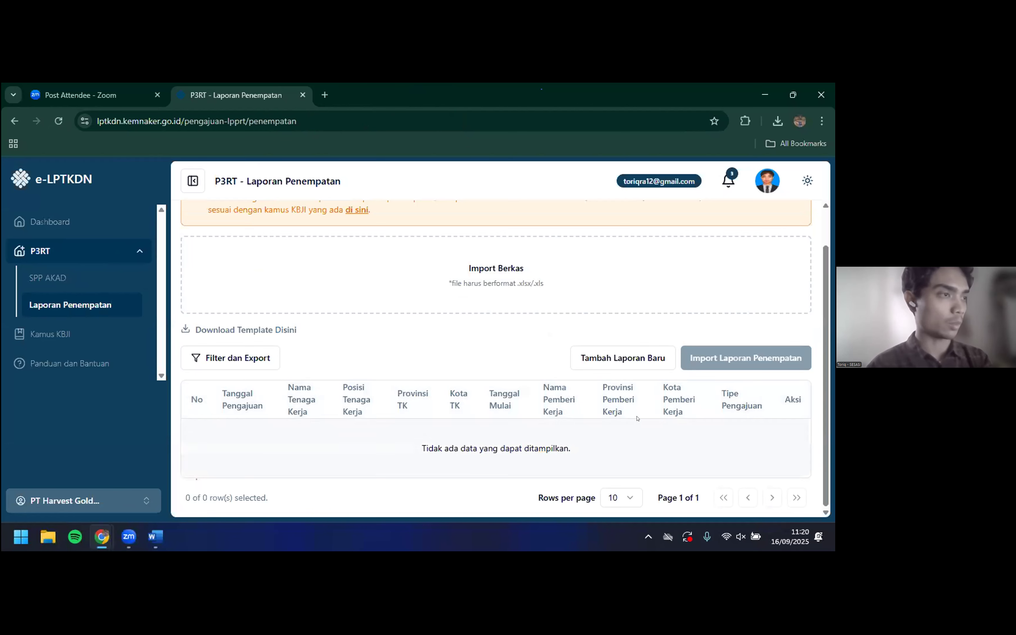
click(609, 359)
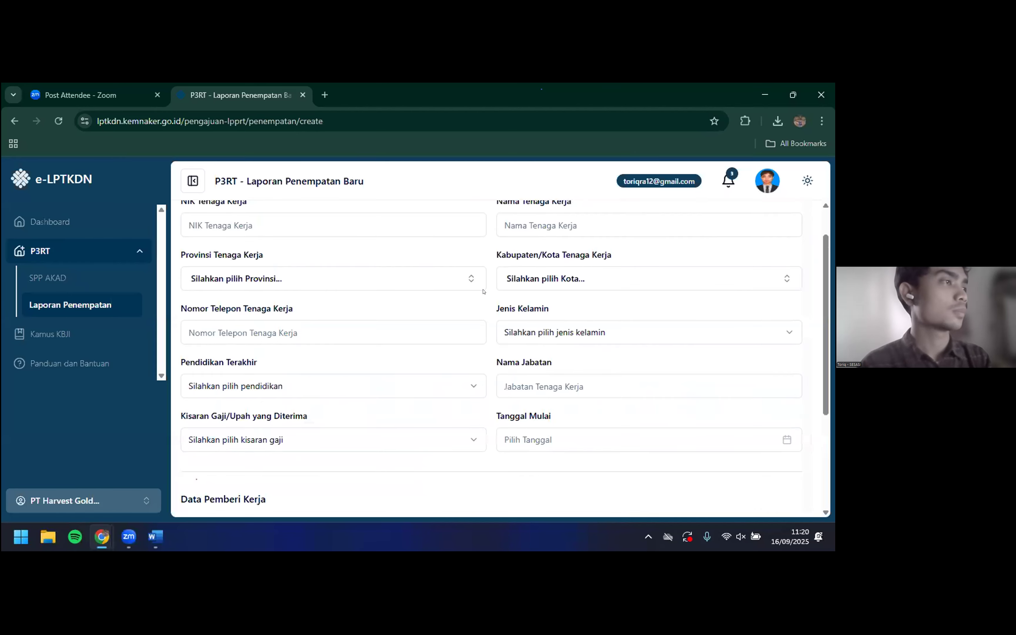
scroll(484, 291, up, 1)
scroll(484, 291, down, 5)
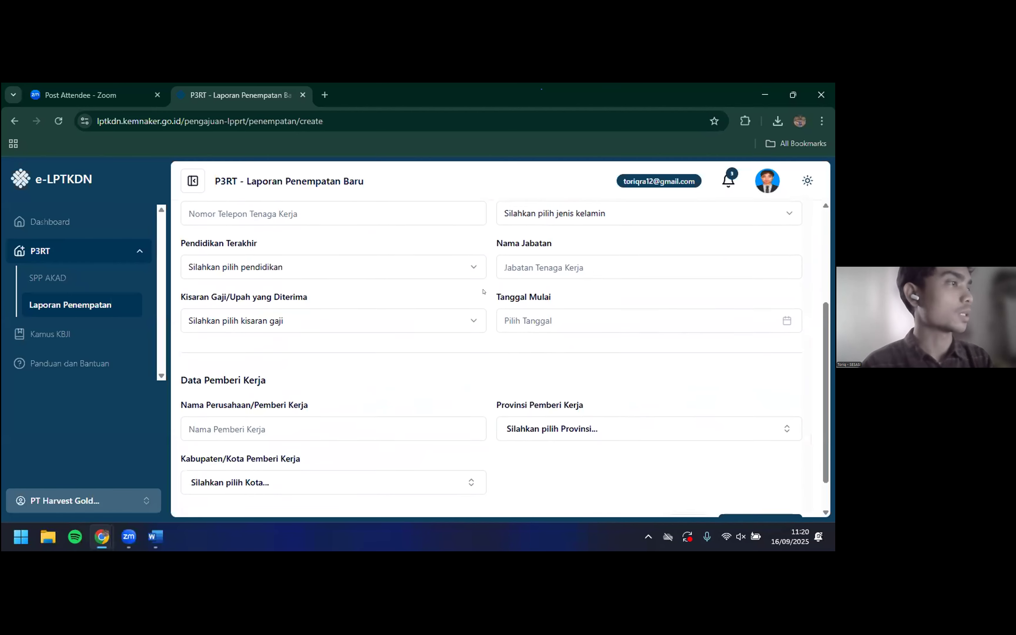
scroll(483, 291, up, 5)
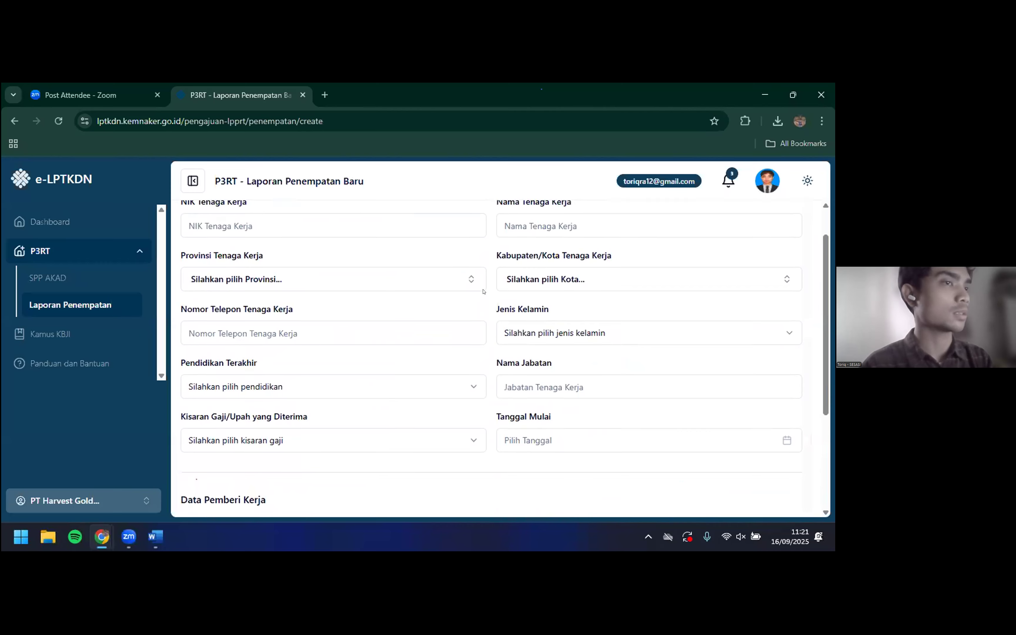
scroll(484, 291, down, 5)
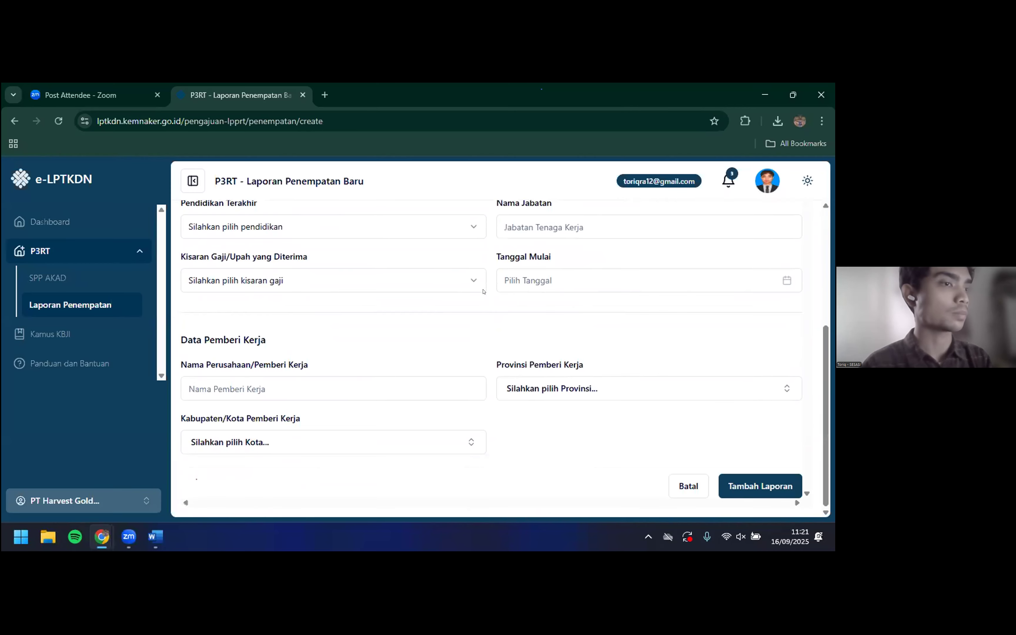
Leave the form and return to the still-empty placement report list.
click(756, 488)
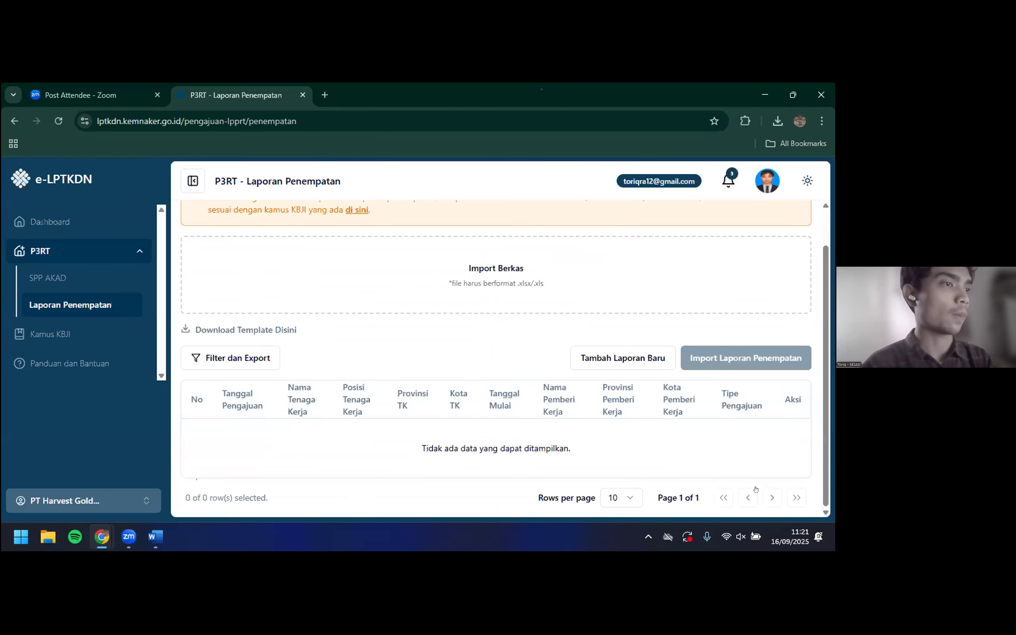
scroll(500, 343, up, 1)
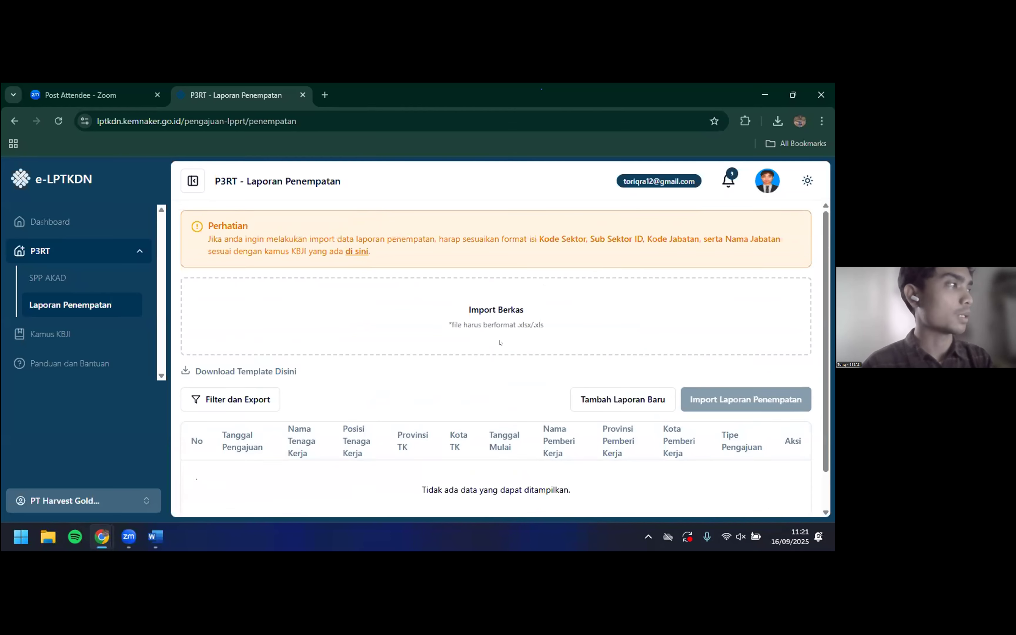
scroll(500, 343, down, 1)
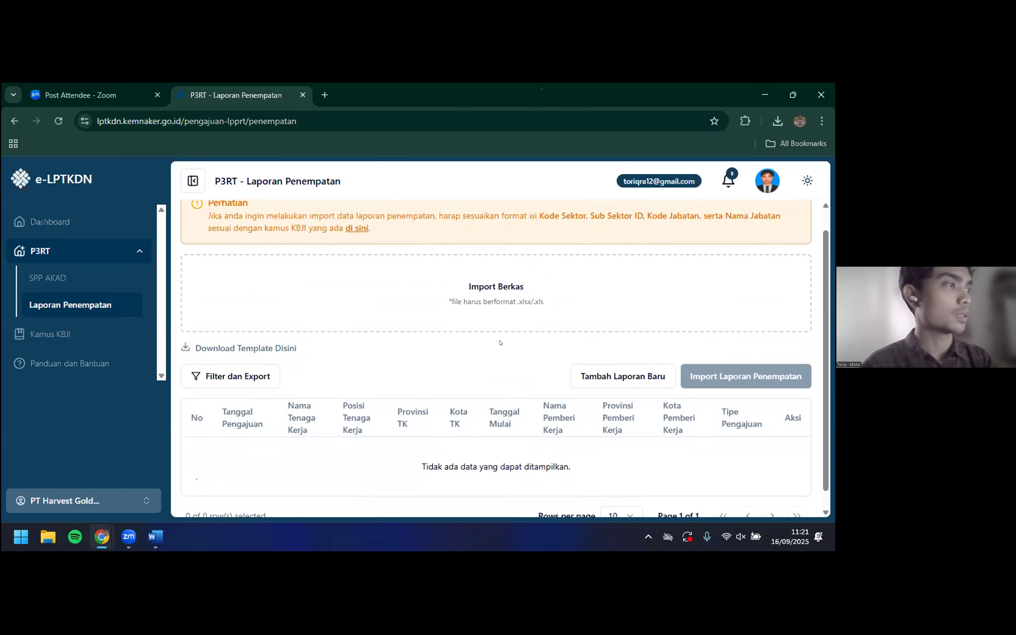
scroll(500, 343, down, 1)
scroll(501, 343, up, 1)
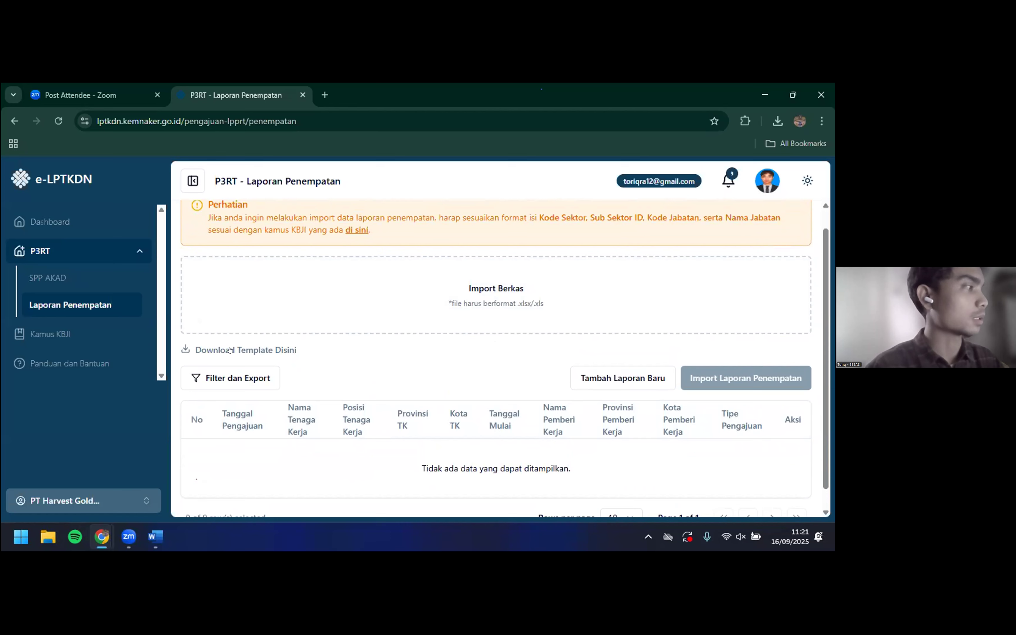
Download Format Laporan Penempatan LPPRT (3).xlsx and open it in Excel with editing enabled.
click(251, 351)
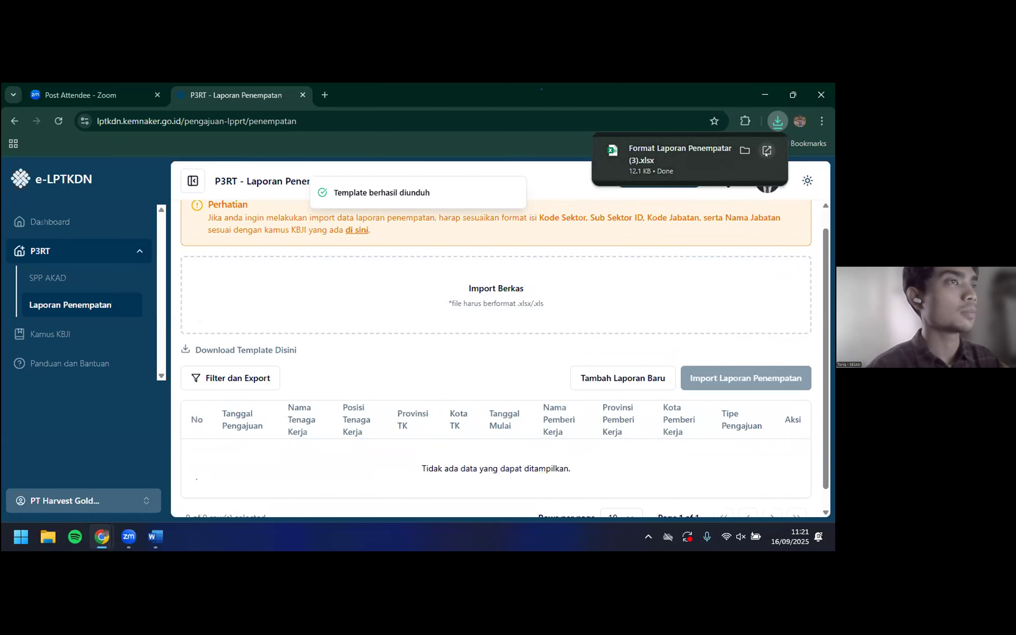
click(766, 155)
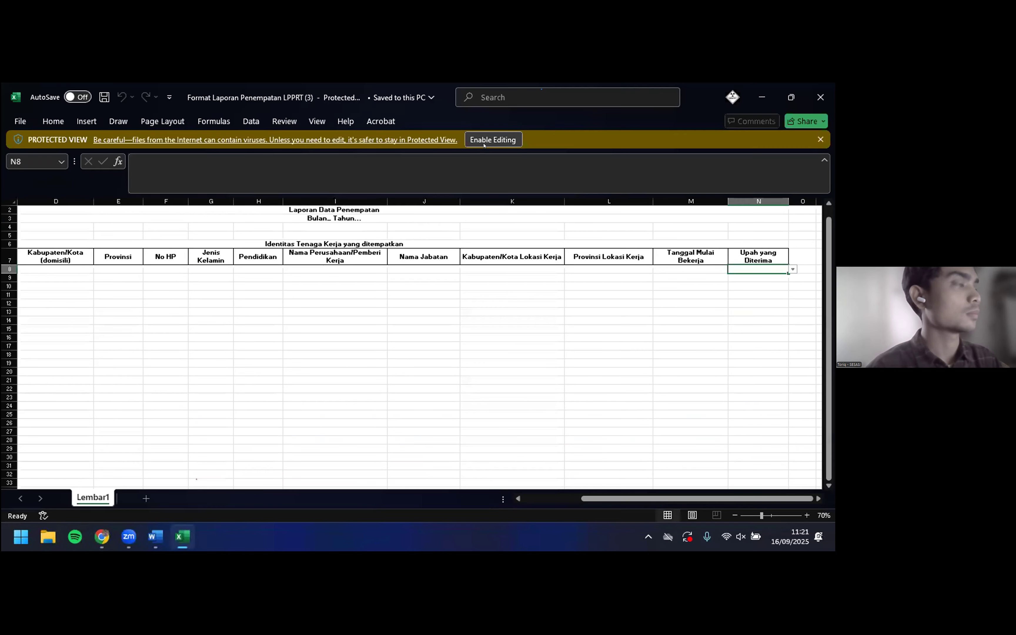
click(485, 142)
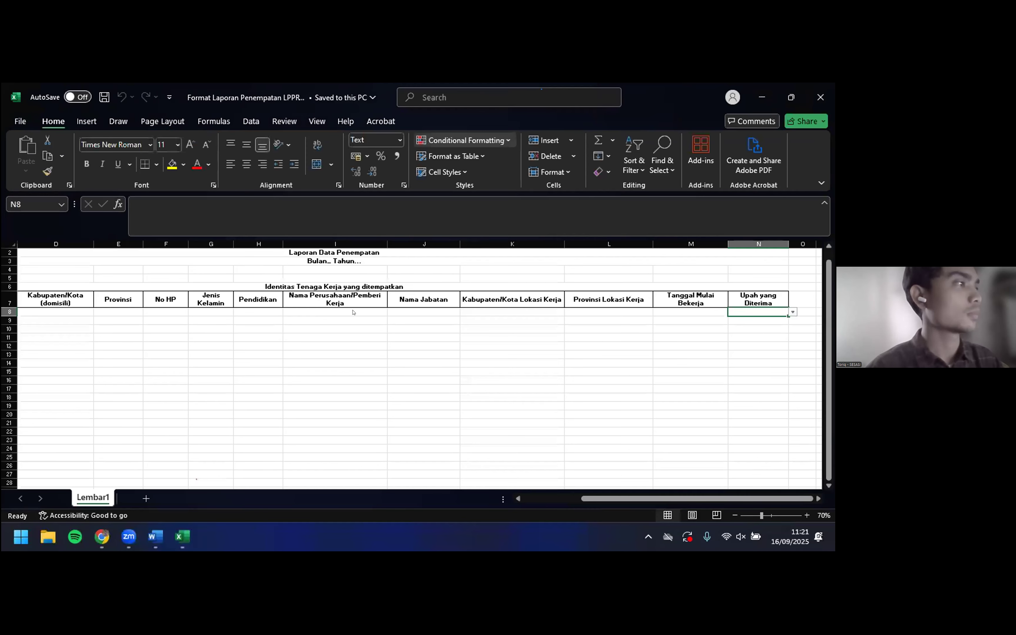
Enter the worker's NIK in B8 and widen column B to show it fully.
scroll(191, 329, left, 5)
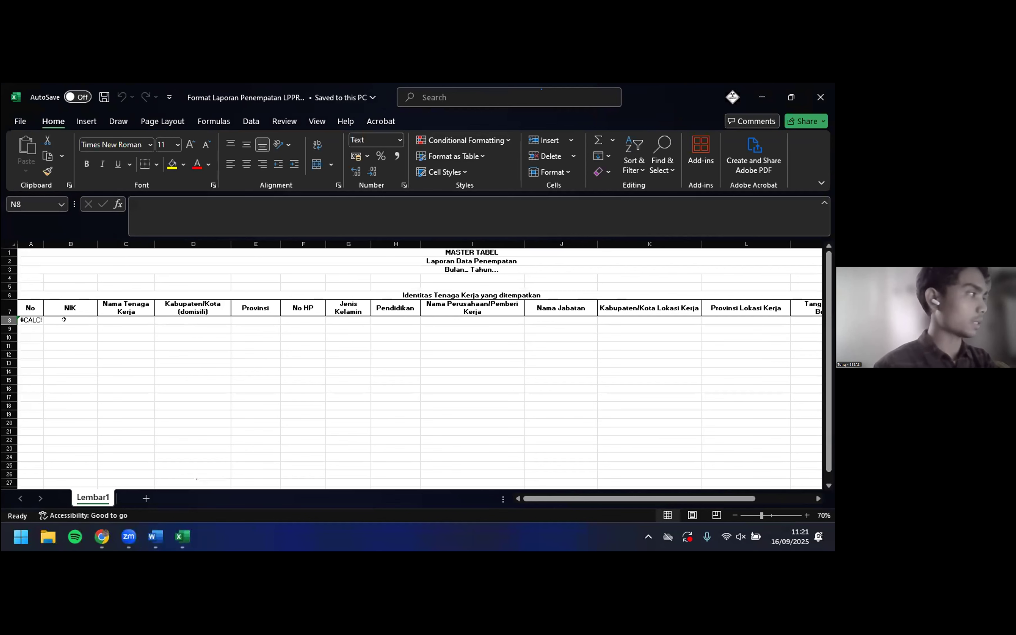
click(63, 319)
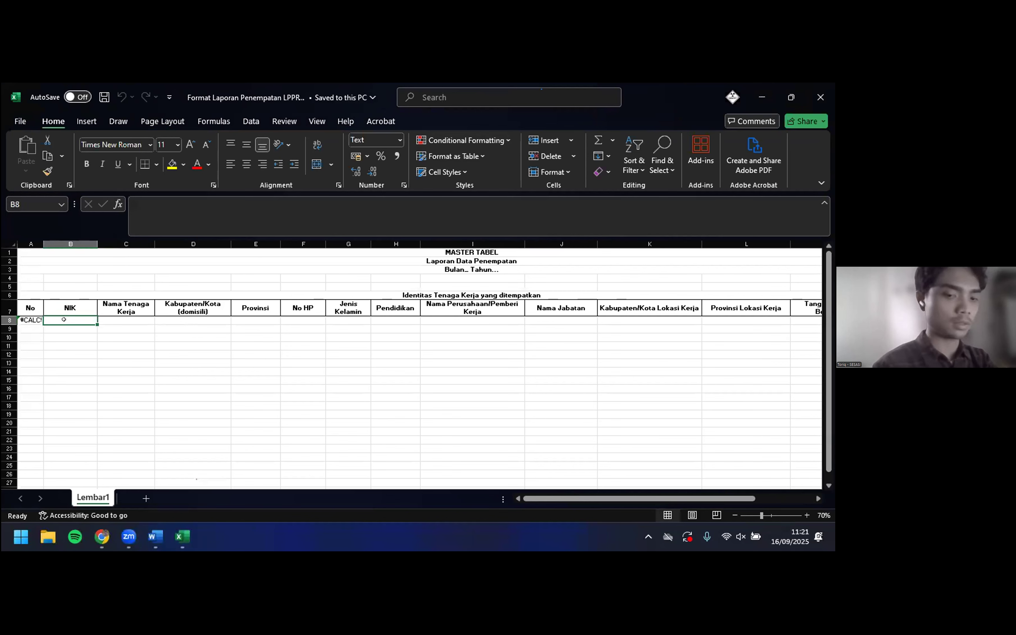
double_click(63, 315)
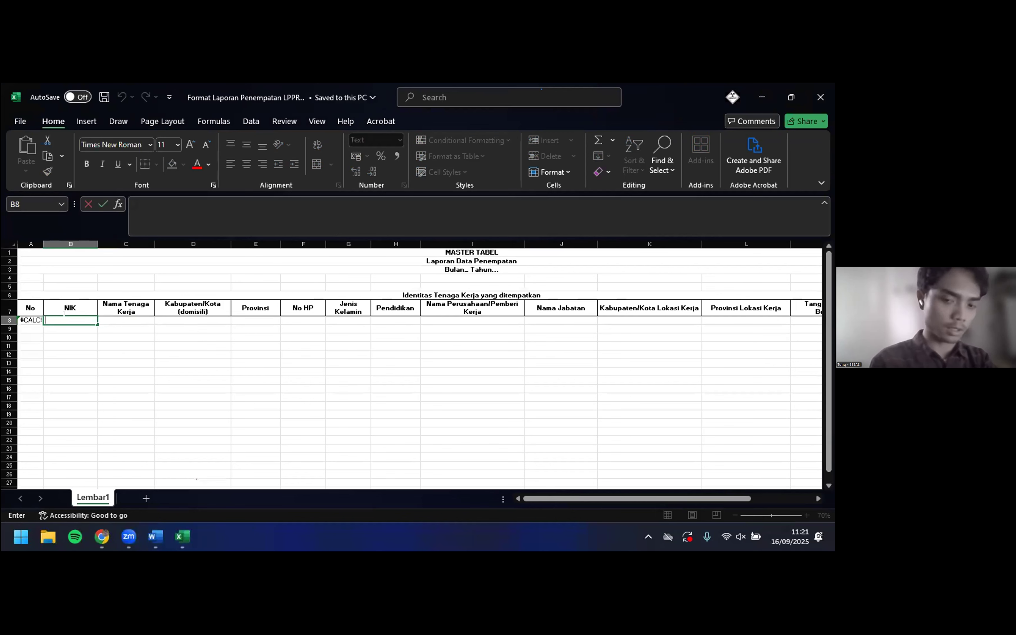
text(320)
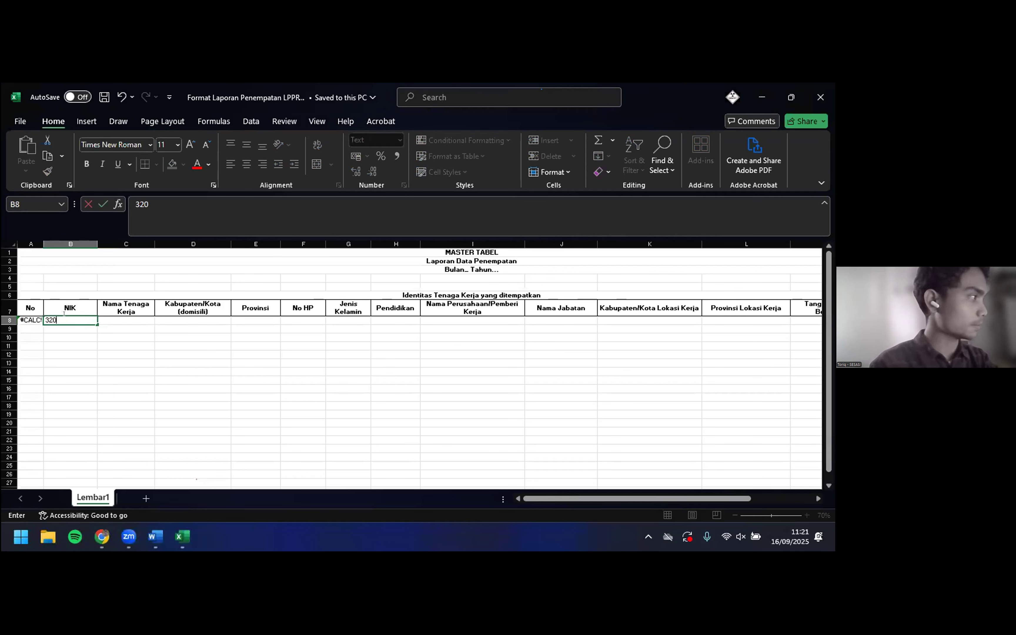
text(3123123123123)
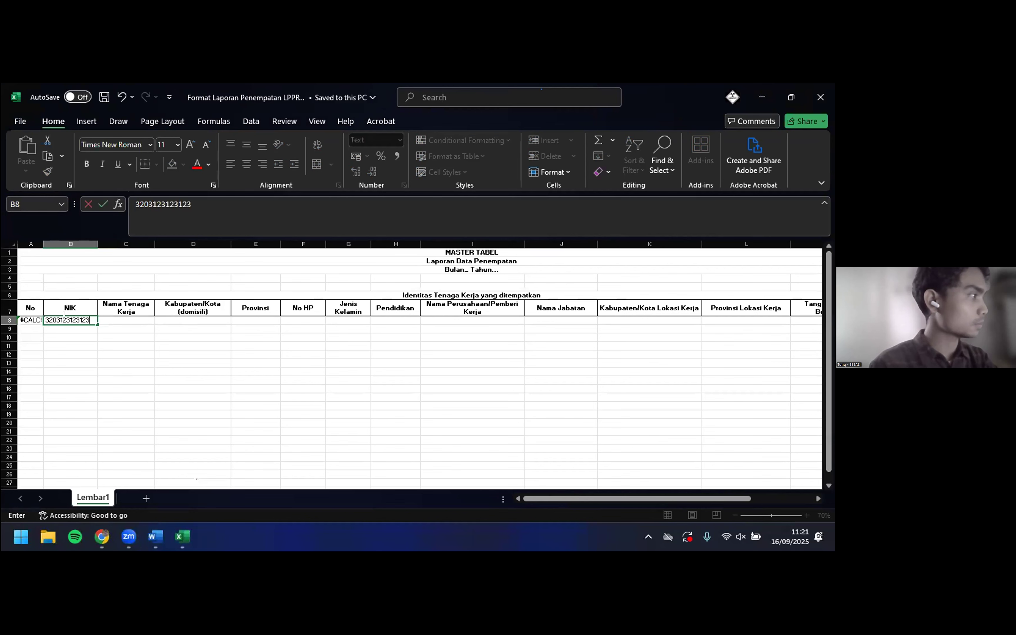
click(122, 321)
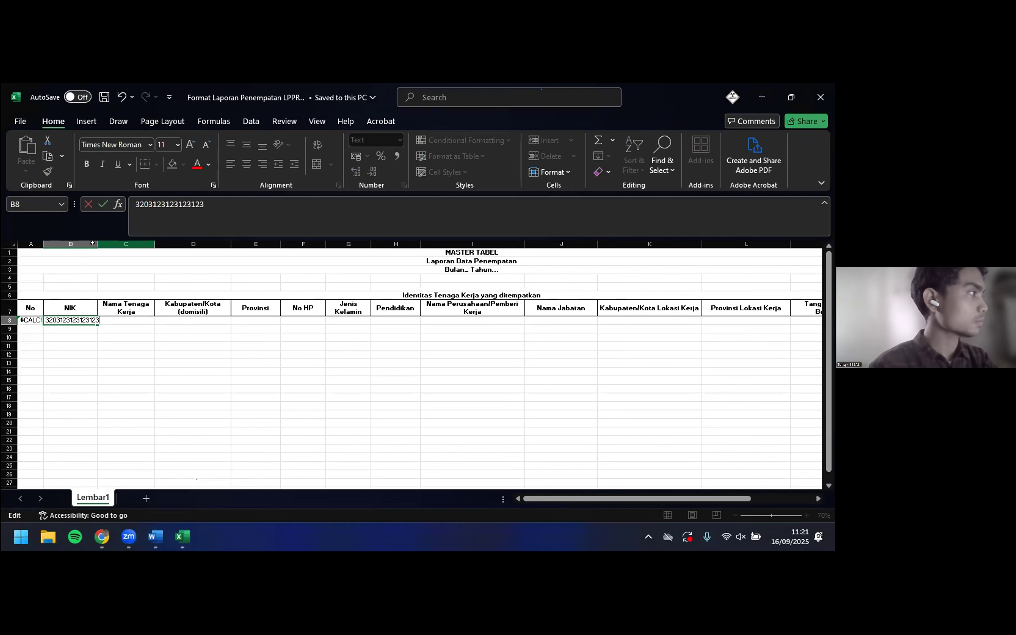
click(100, 244)
drag(97, 244, 102, 244)
click(72, 243)
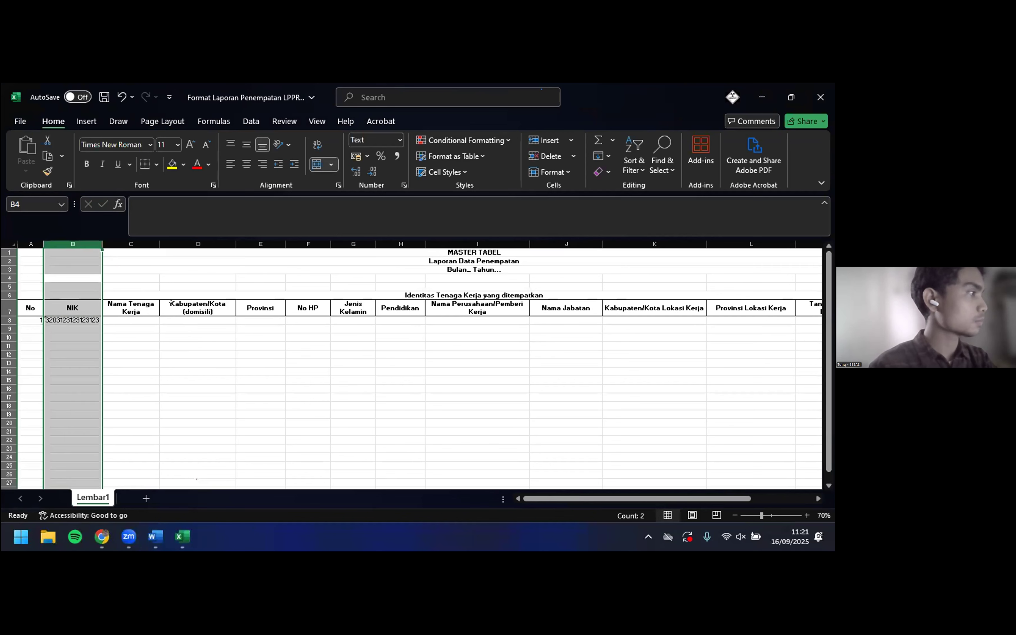
Fill C8:F8 with the worker's name, domicile karawang, province jawa barat and phone number.
click(124, 312)
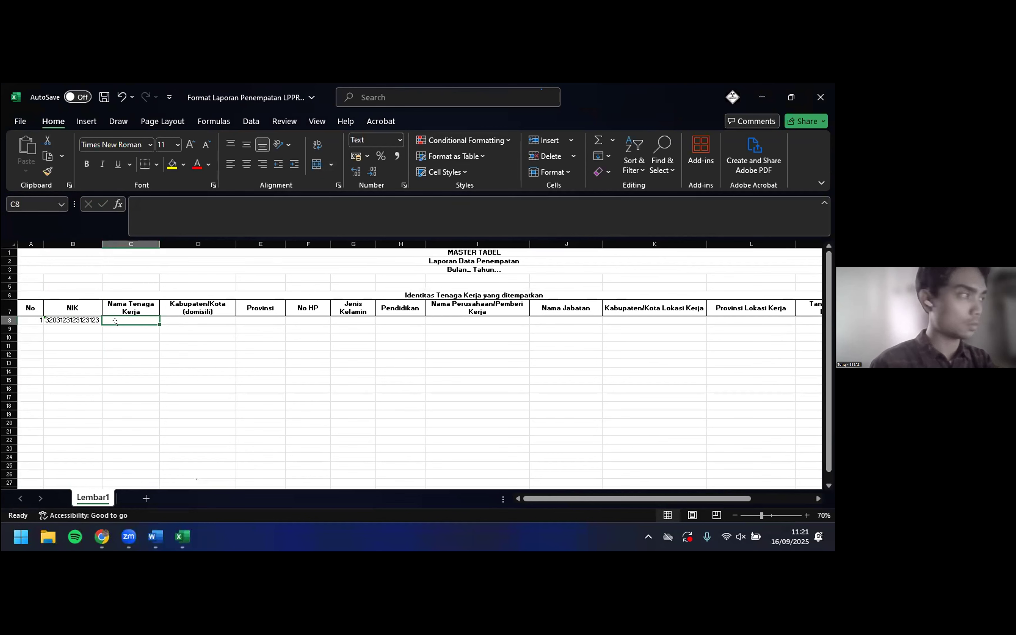
text(Edi)
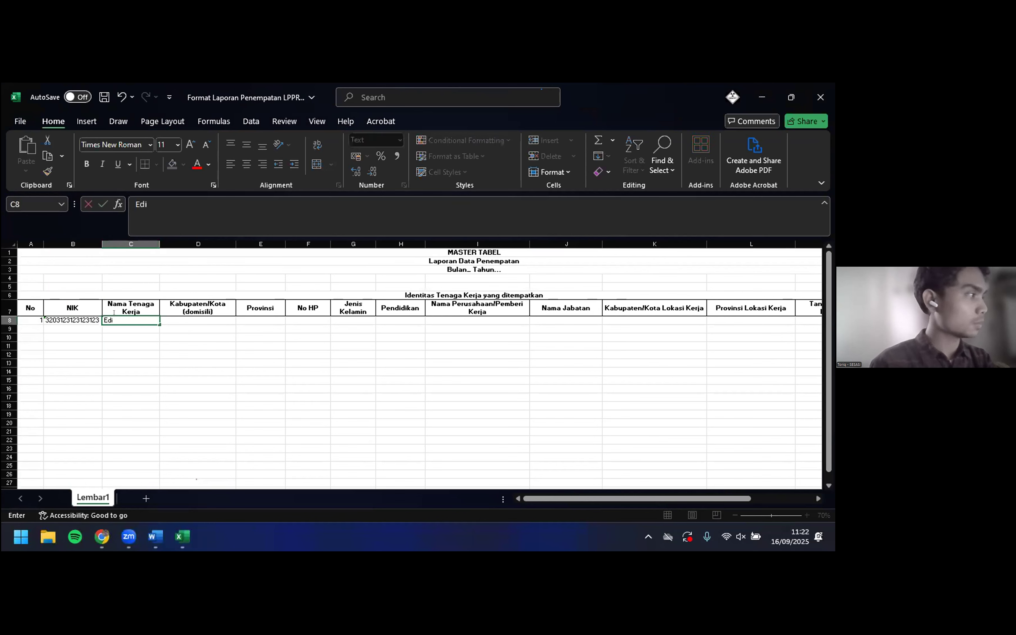
click(170, 320)
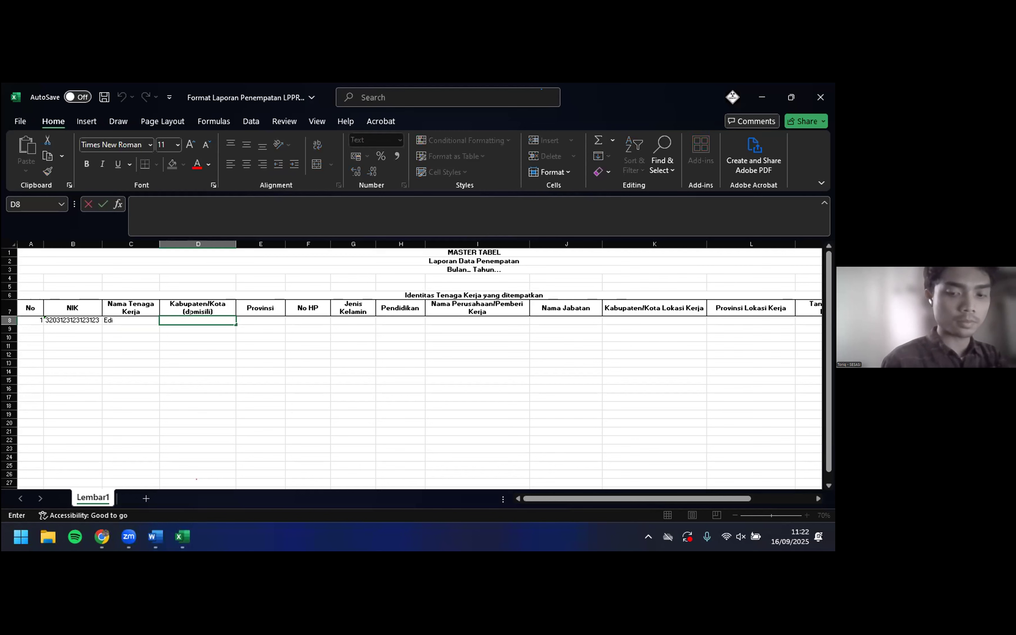
text(karawang)
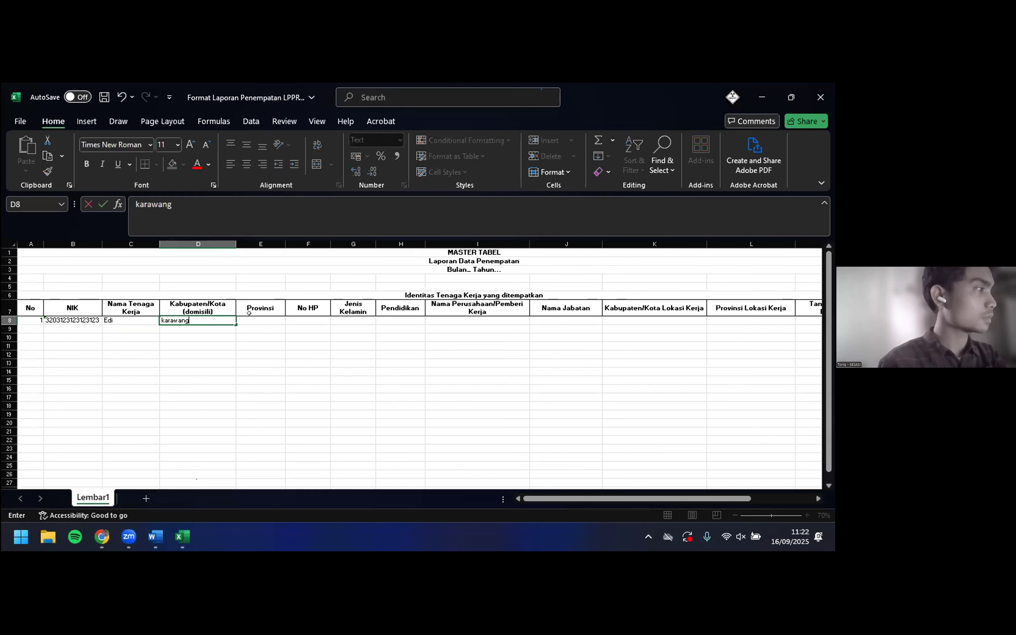
key(Tab)
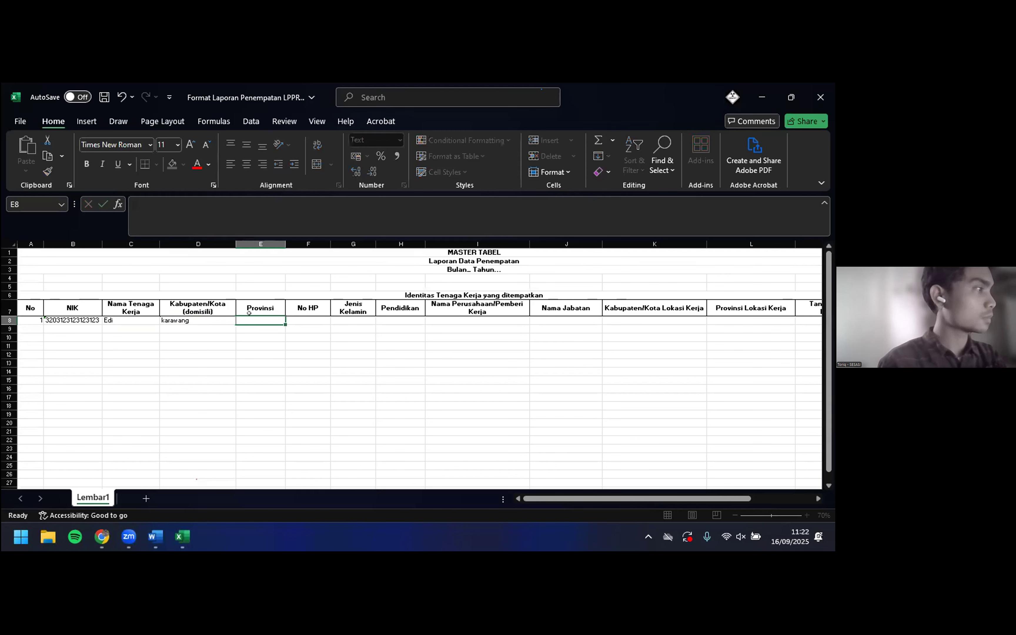
text(jawa)
text( a)
text( barat)
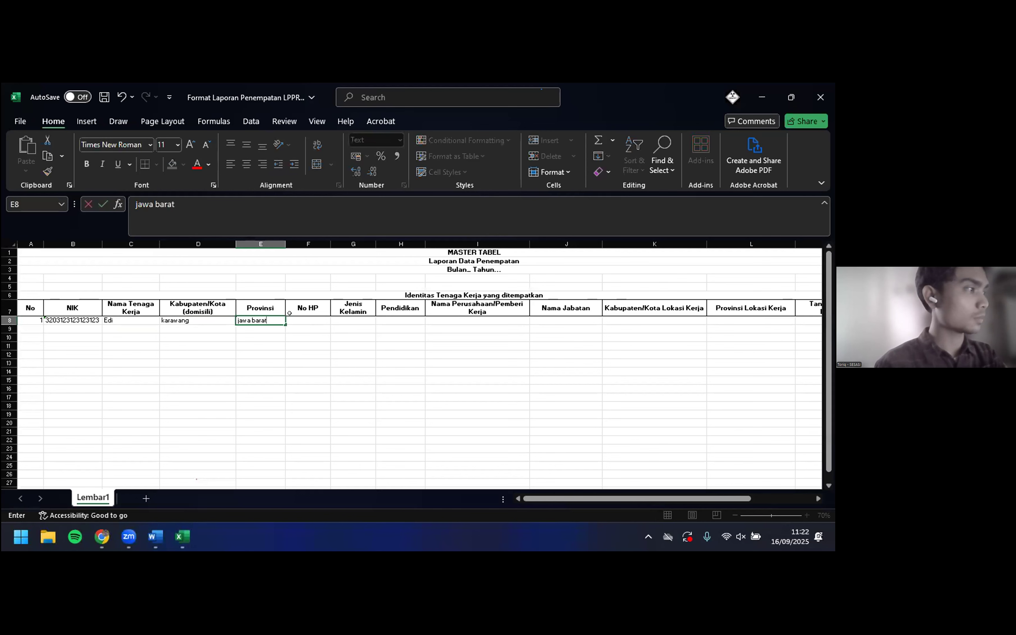
click(307, 320)
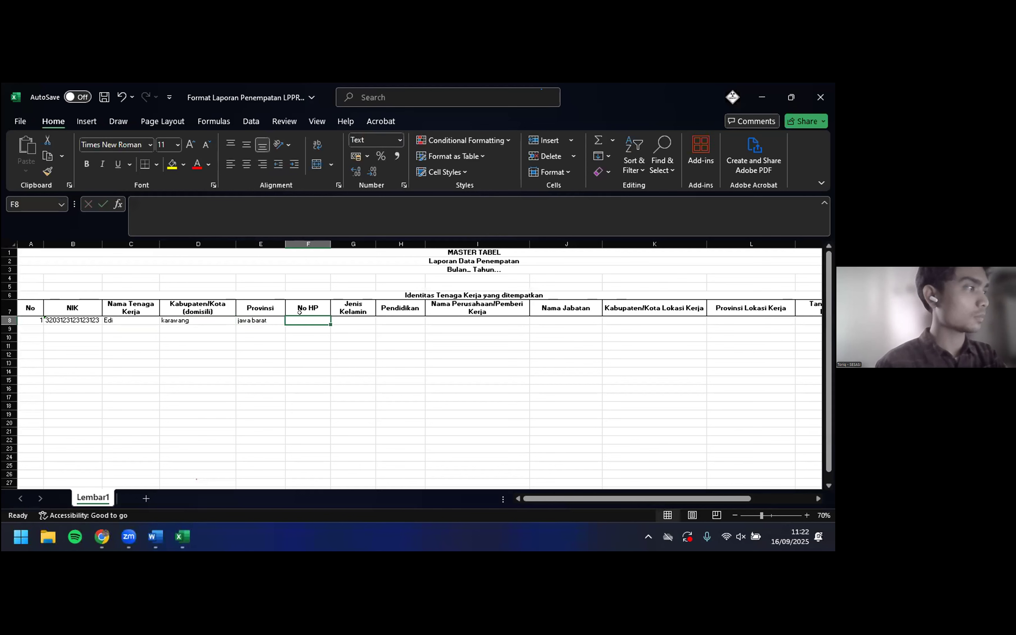
text(0847123123123)
key(F2)
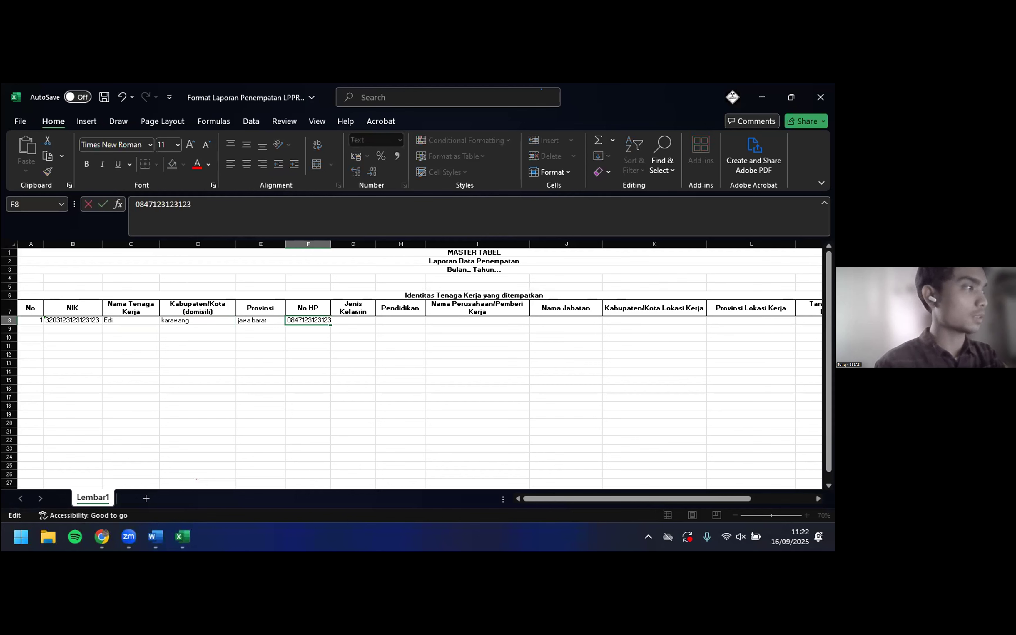
Choose Laki-laki for gender in G8 and SMA for education in H8.
click(375, 320)
click(379, 320)
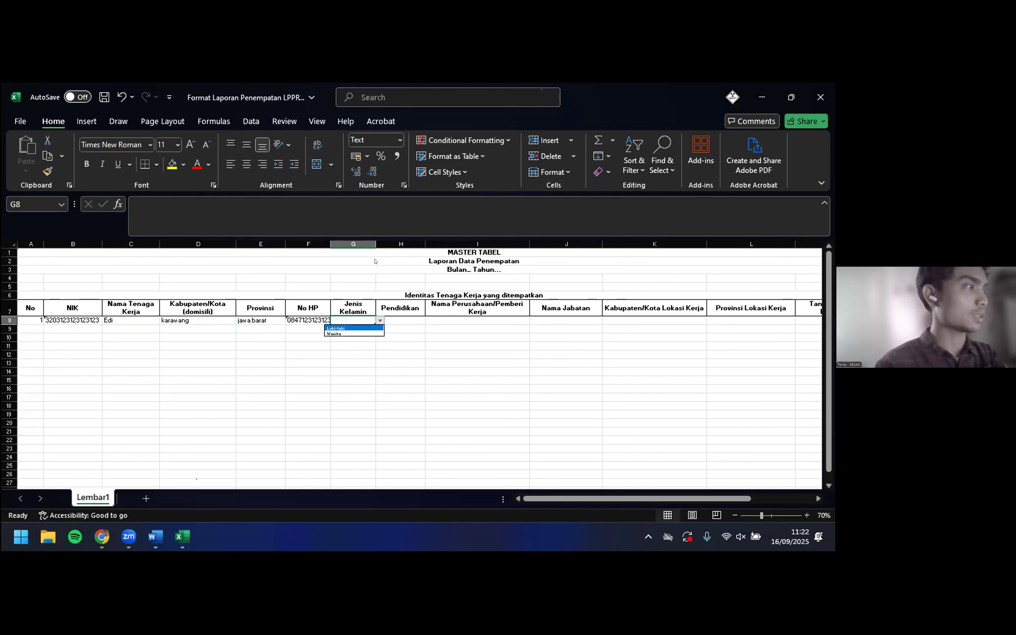
click(336, 329)
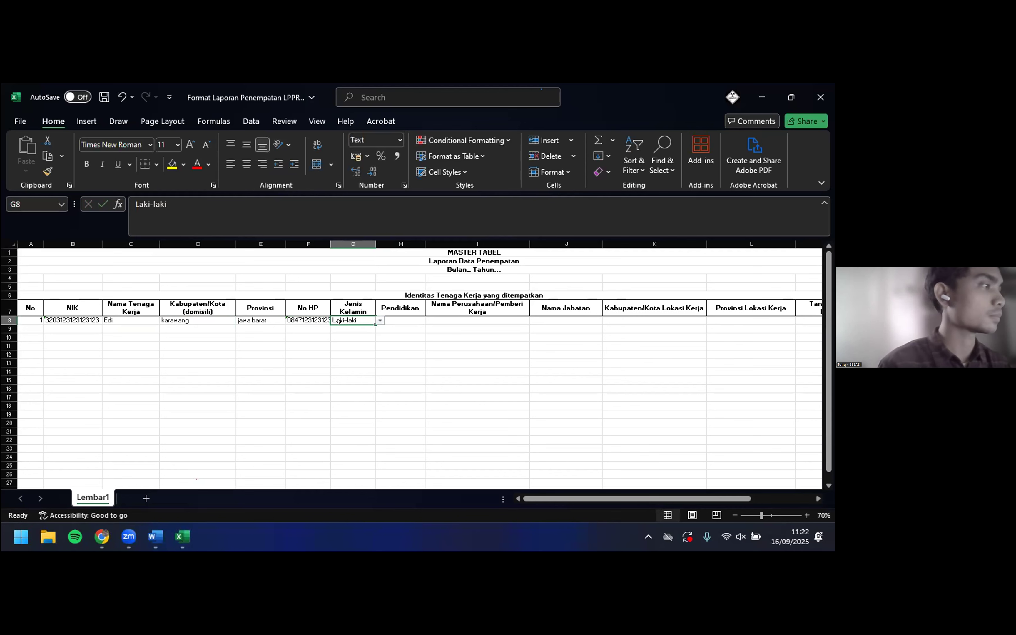
click(396, 320)
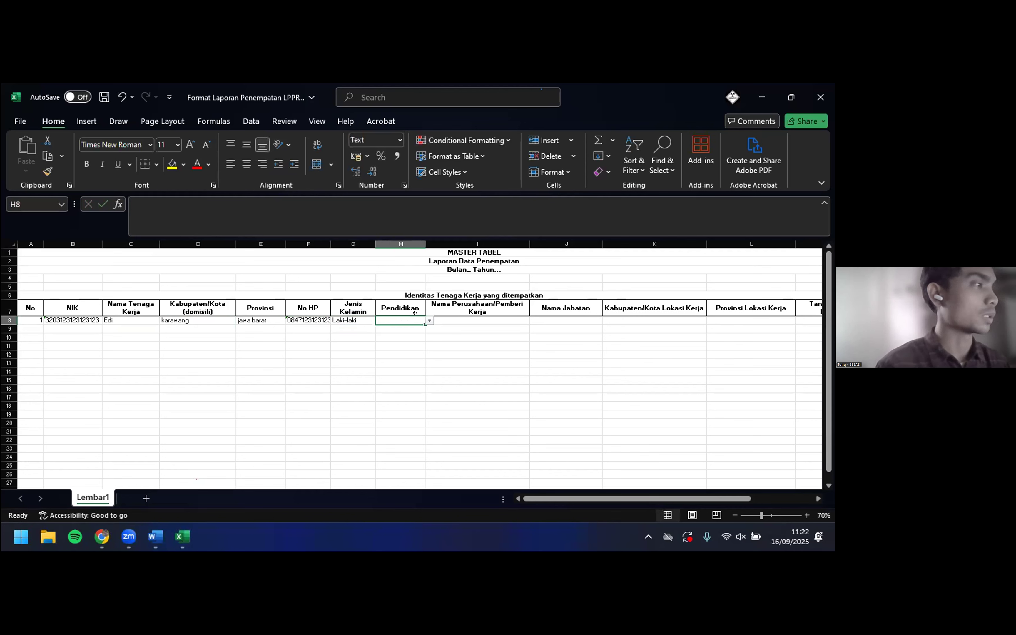
key(alt+Down)
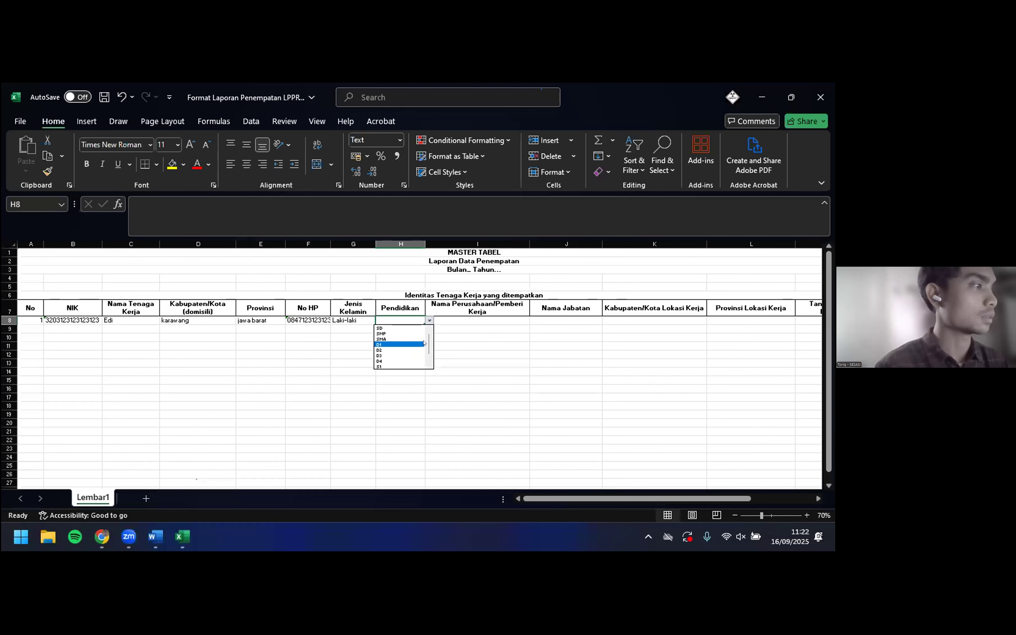
scroll(425, 343, down, 1)
scroll(424, 352, up, 1)
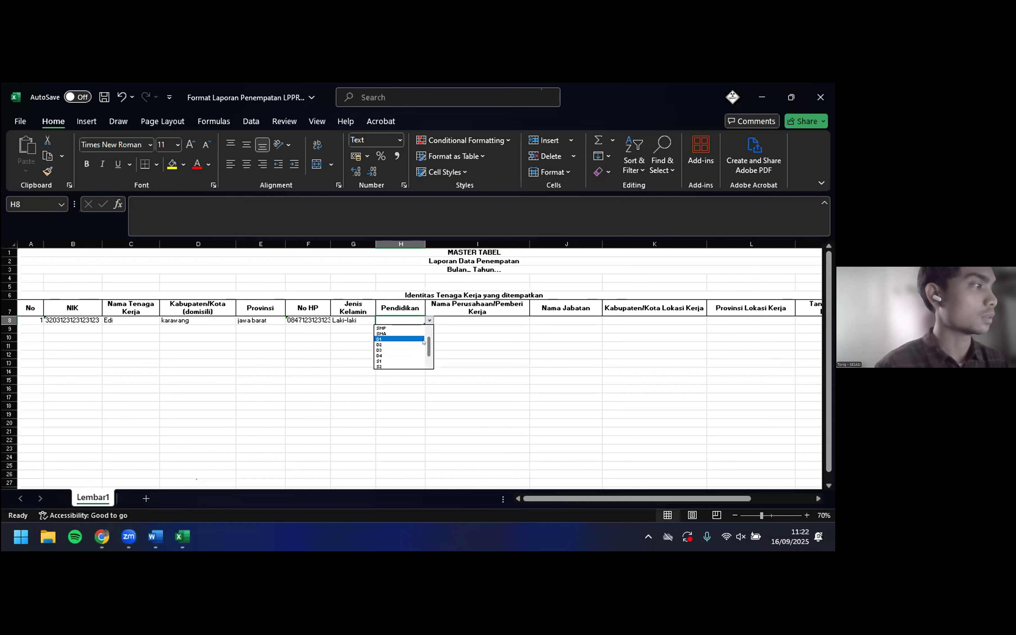
click(381, 338)
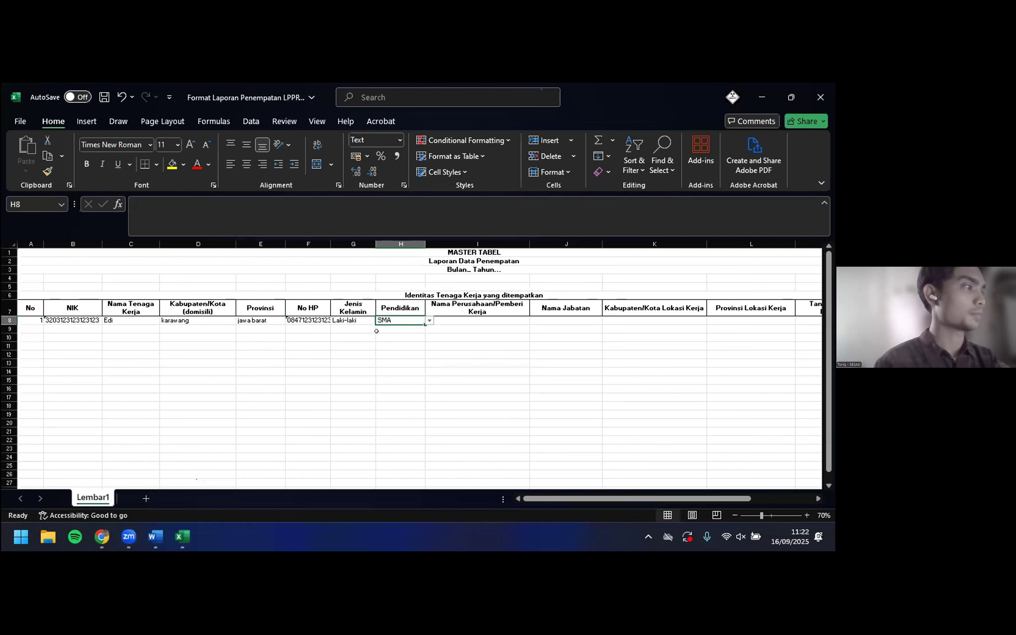
Enter employer PT. X, job title Tukang and work regency sleman in I8:K8.
click(473, 320)
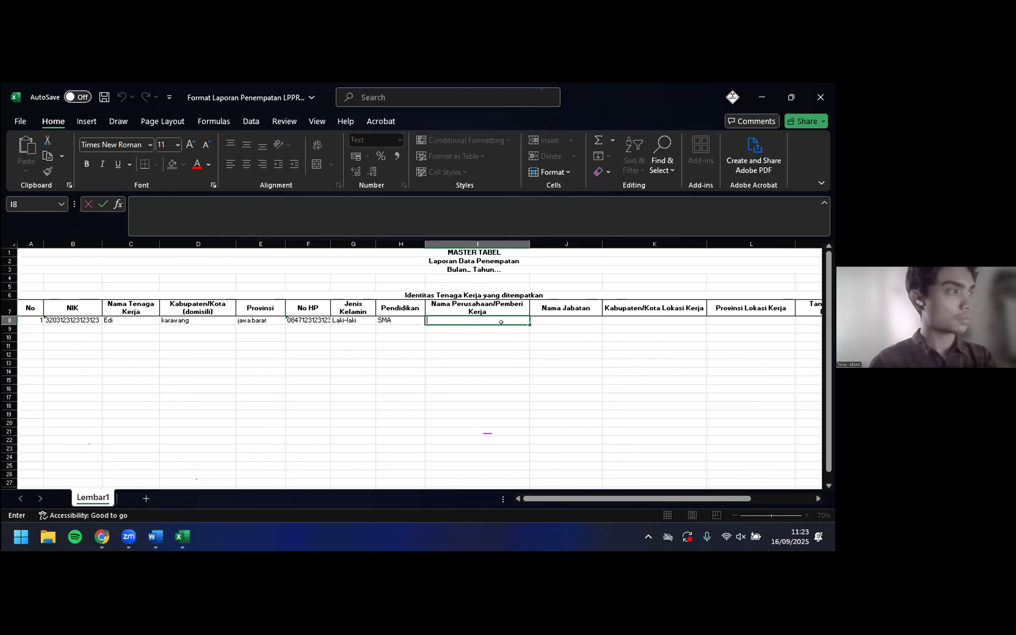
text(PT/)
text(,)
key(BackSpace)
text(. X)
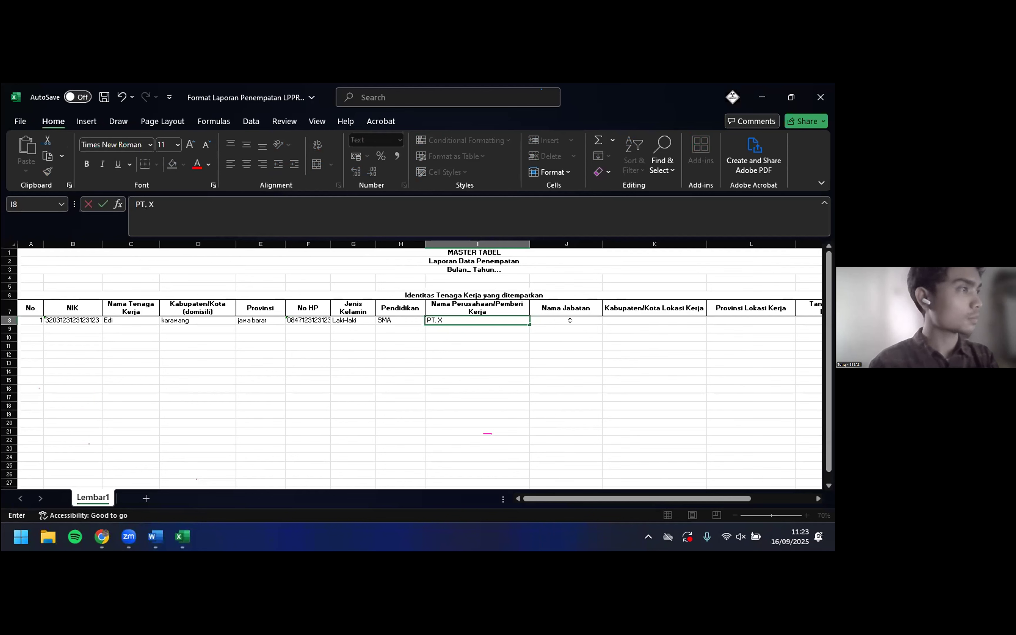
click(571, 320)
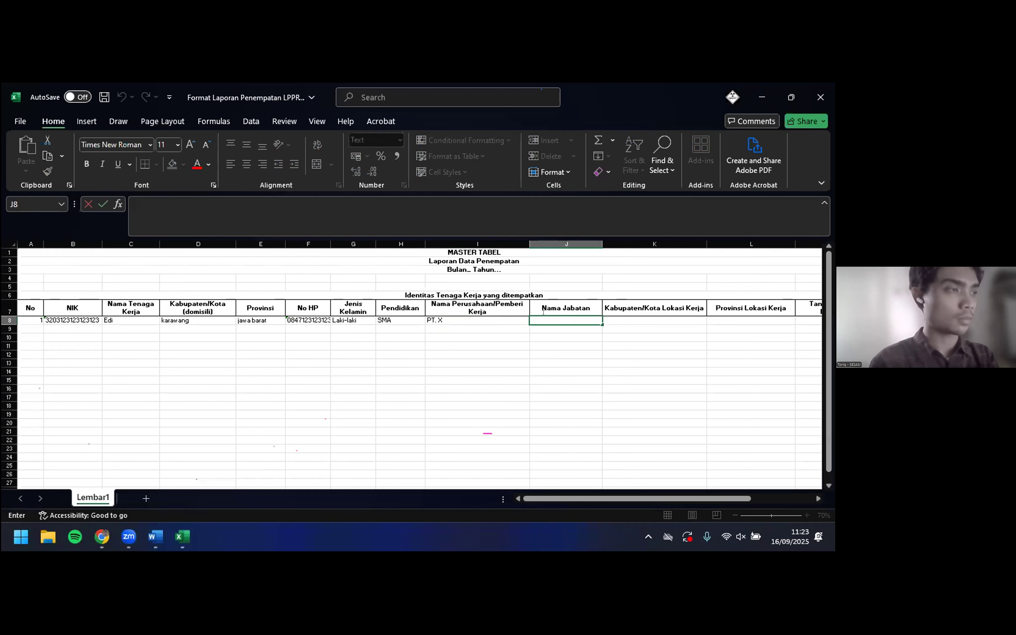
text(T)
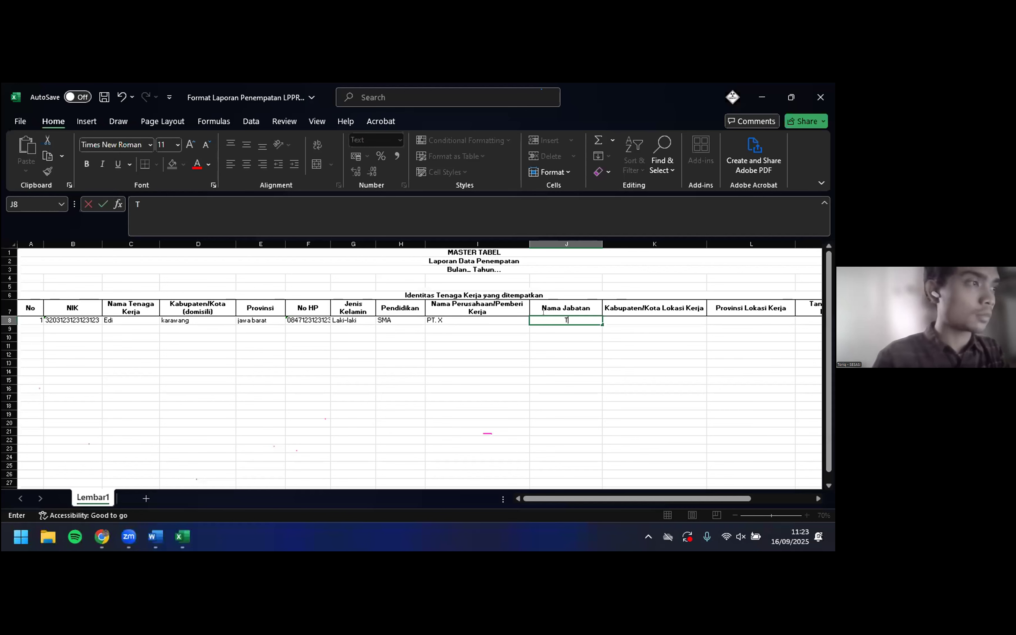
text(ukang)
click(656, 329)
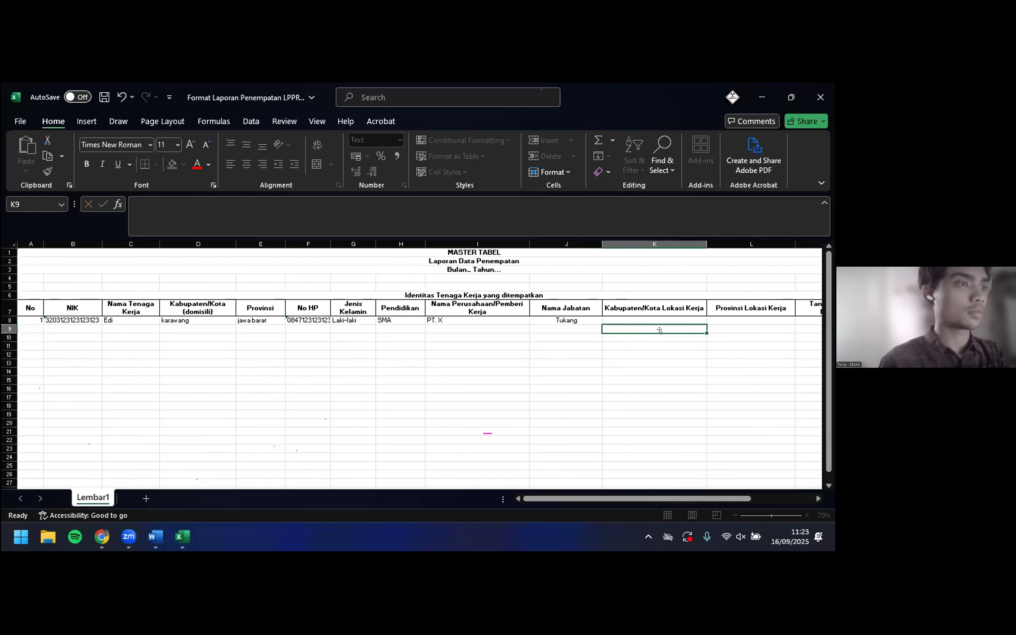
key(Up)
text(slem)
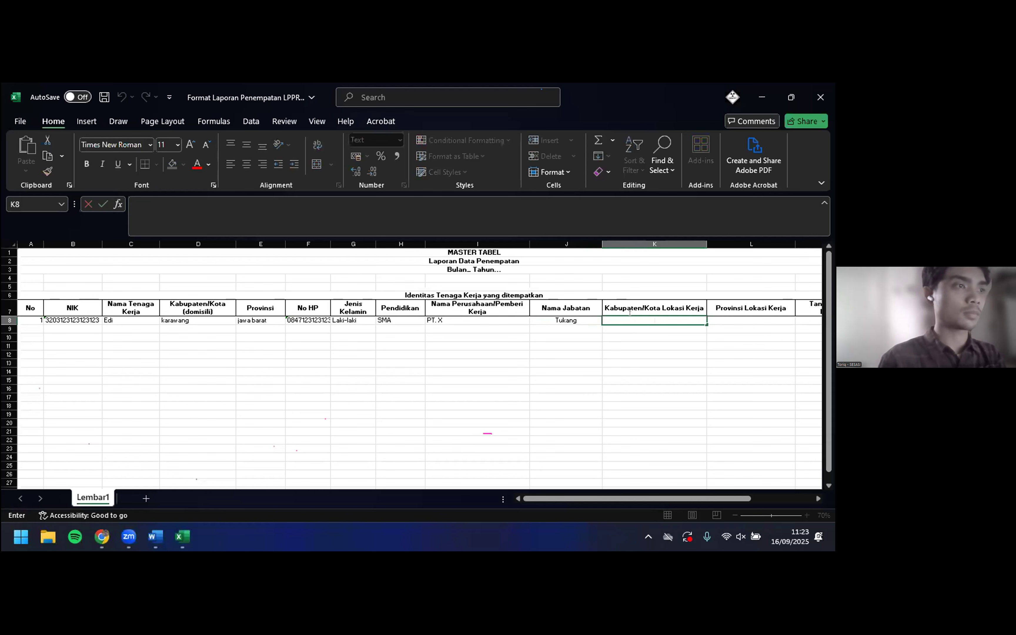
text(an)
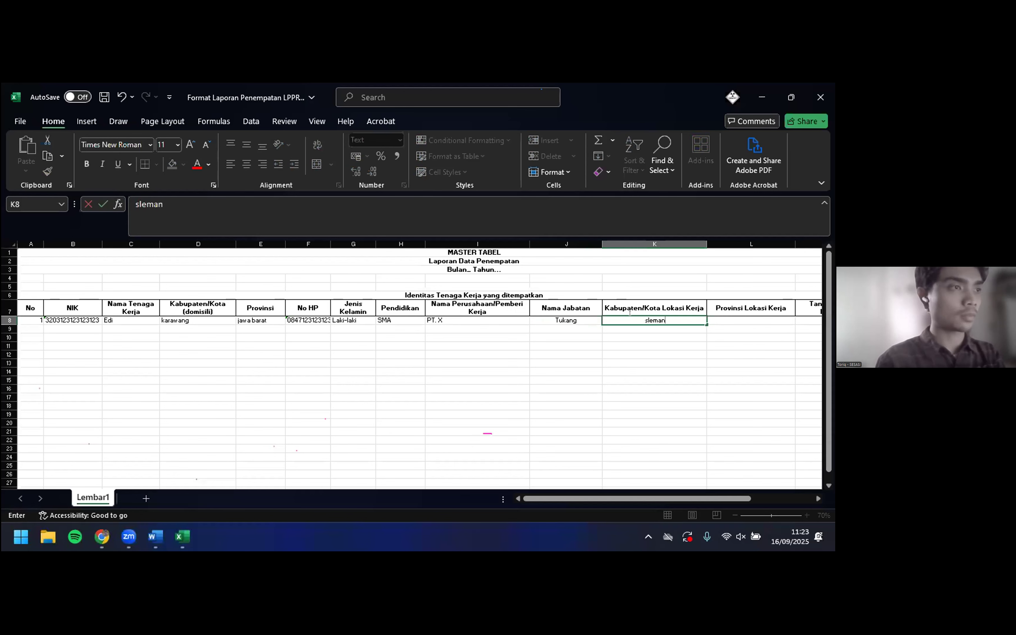
key(Tab)
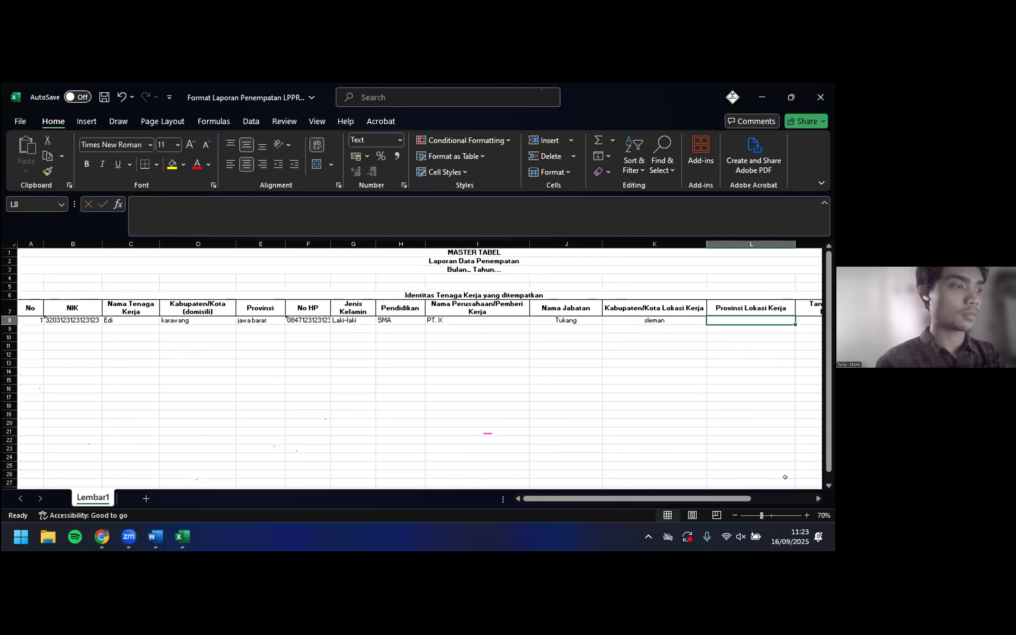
Enter work province yogyakarta in L8 and start date 04-09-2025 in M8.
scroll(776, 401, right, 5)
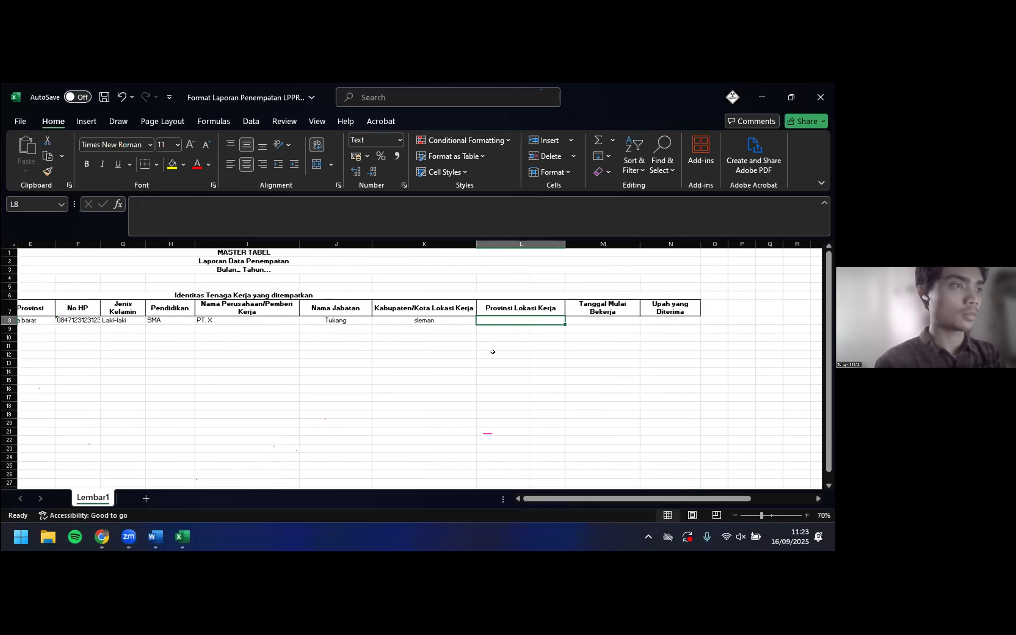
text(dae)
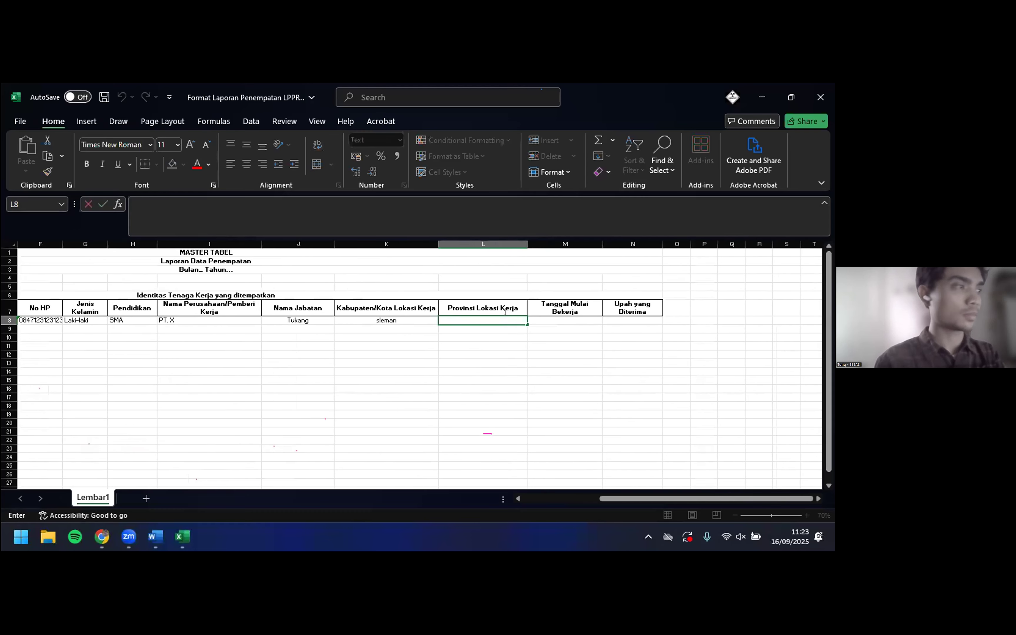
text(rah isti)
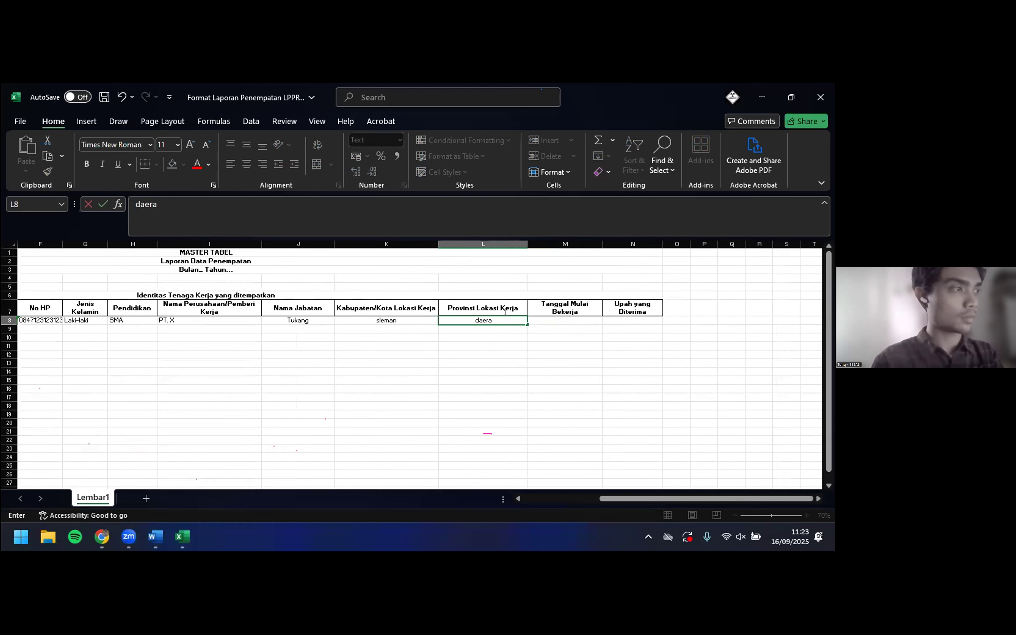
text(mewa)
key(BackSpace)
key(BackSpace)
key(BackSpace)
key(BackSpace)
key(BackSpace)
key(BackSpace)
key(BackSpace)
key(BackSpace)
key(BackSpace)
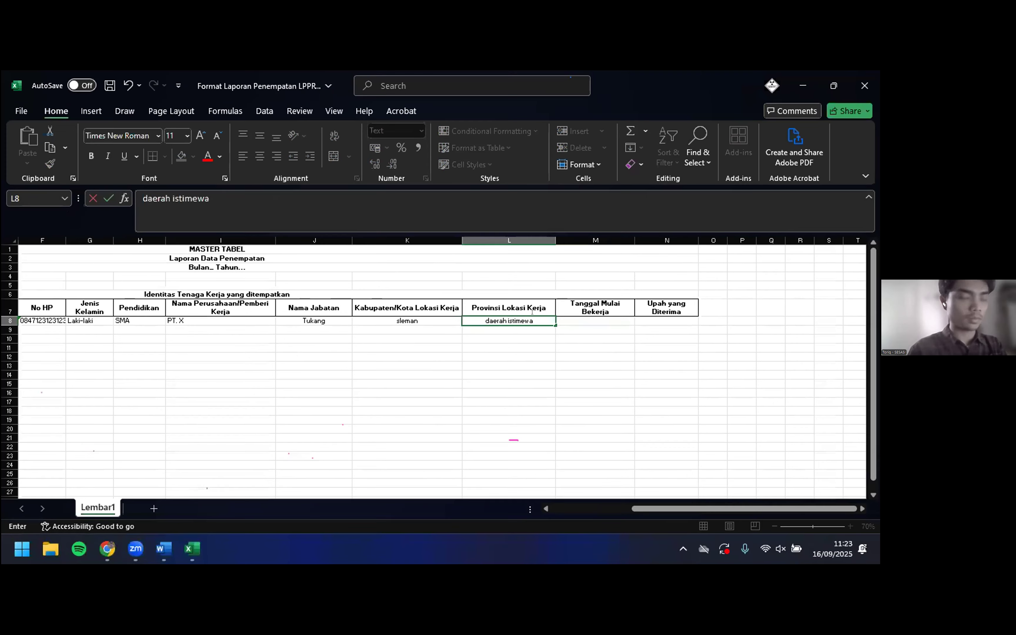
key(BackSpace)
key(BackSpace)
key(BackSpace)
key(BackSpace)
key(BackSpace)
key(BackSpace)
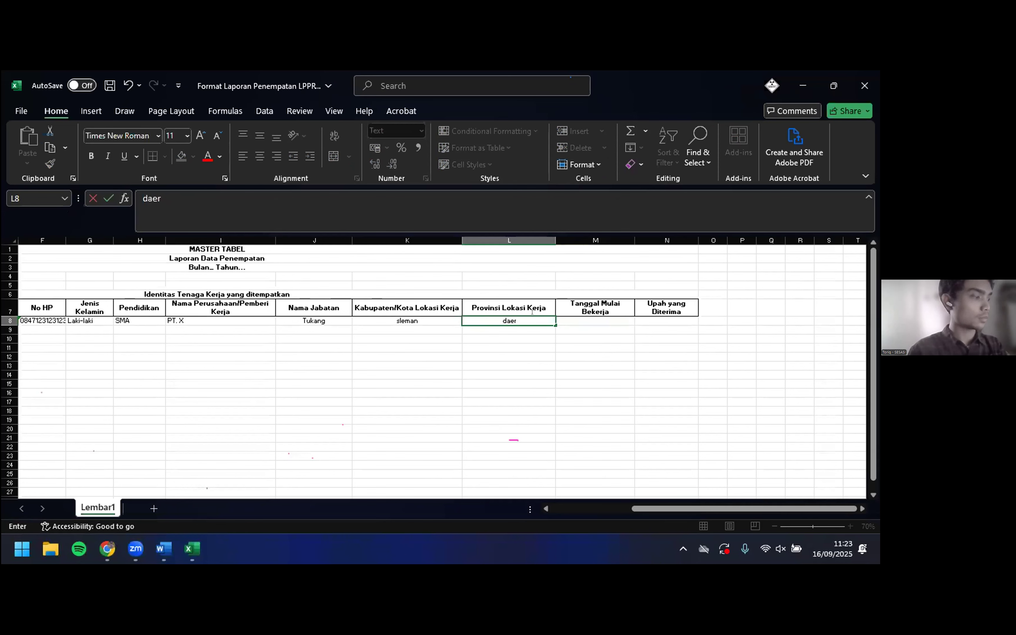
text(y)
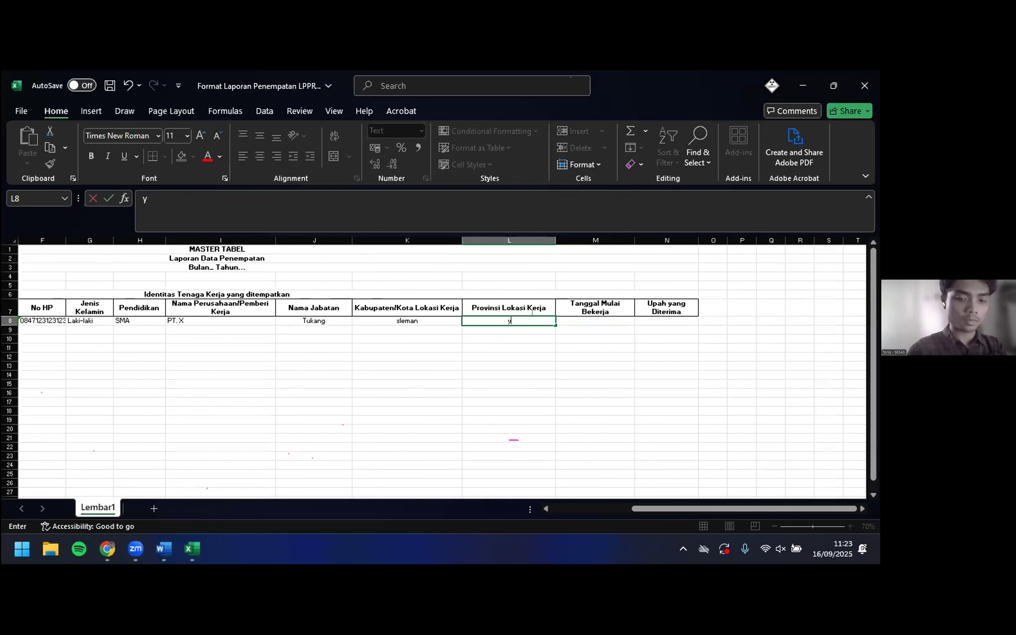
text(ogyakarta)
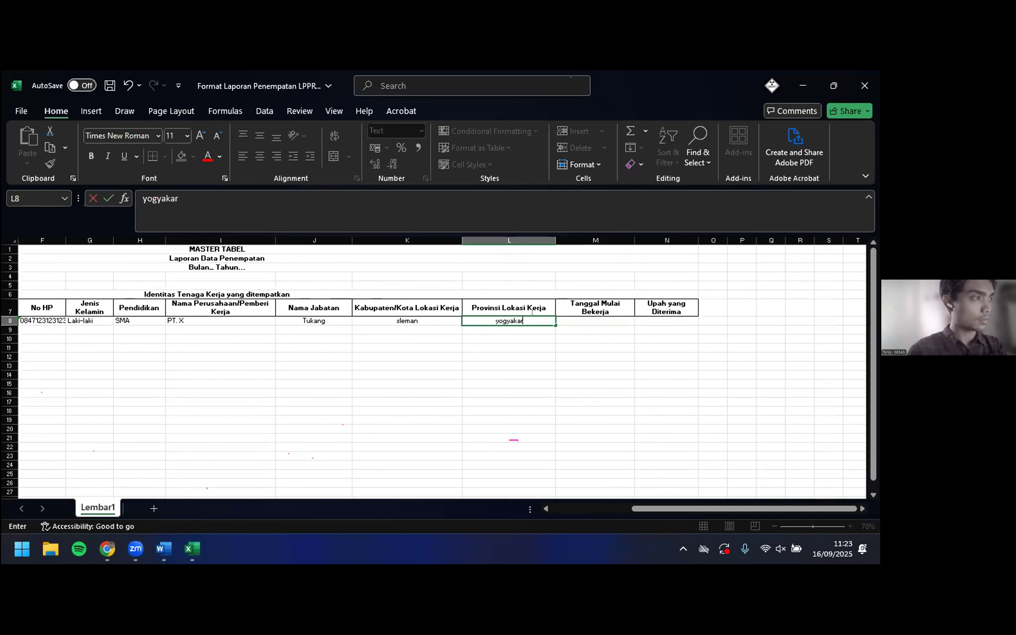
double_click(601, 320)
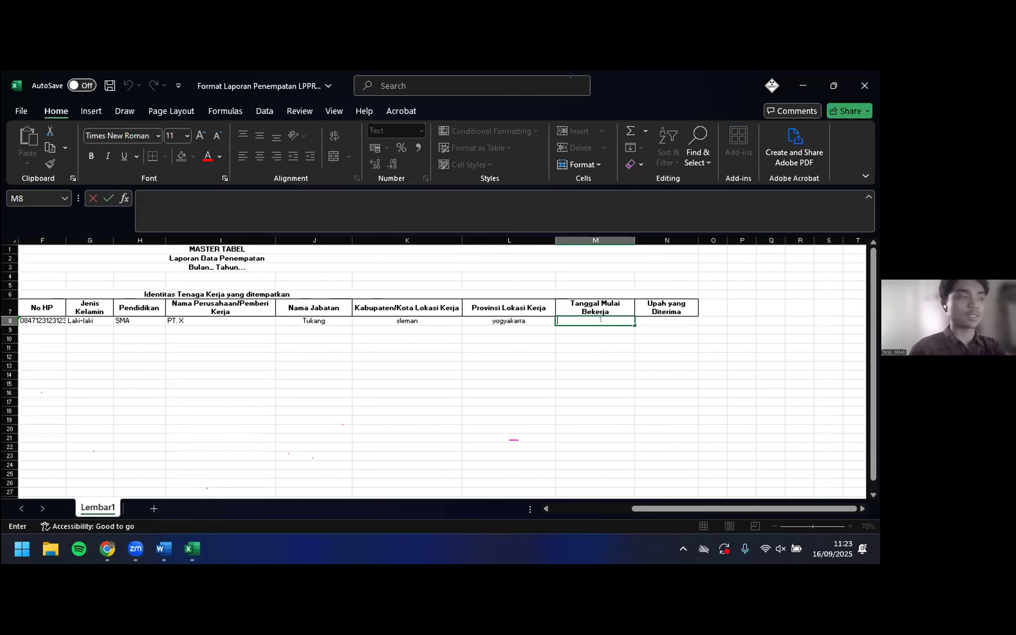
text(04)
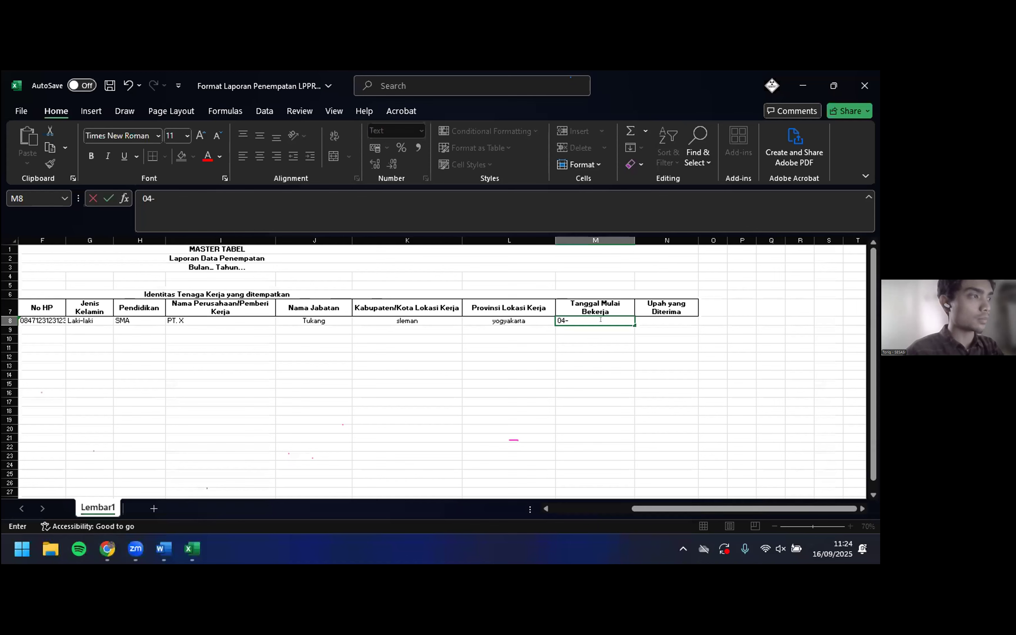
text(-09-)
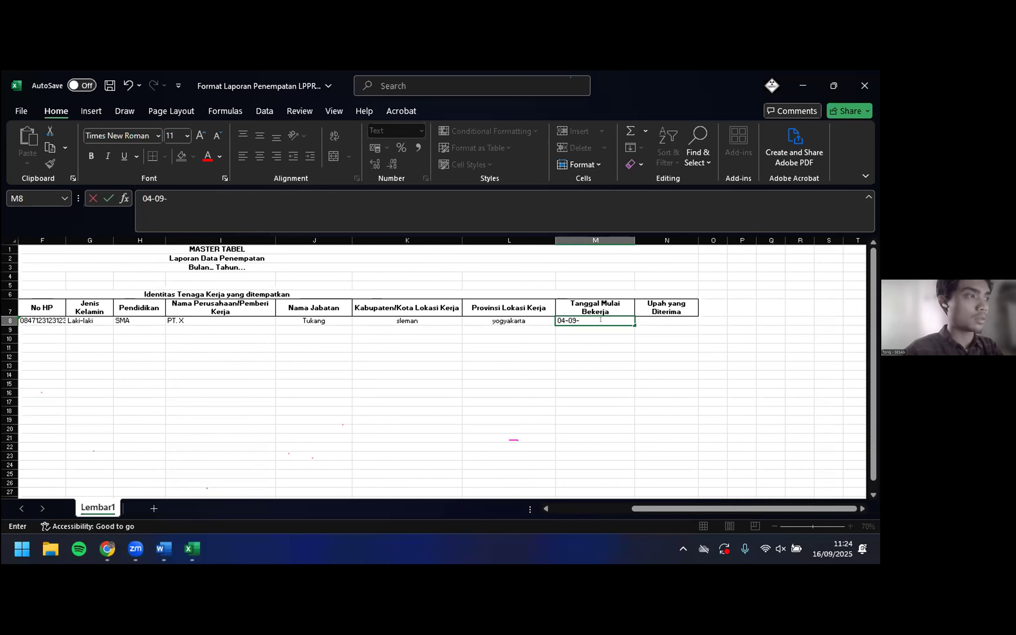
text(2025)
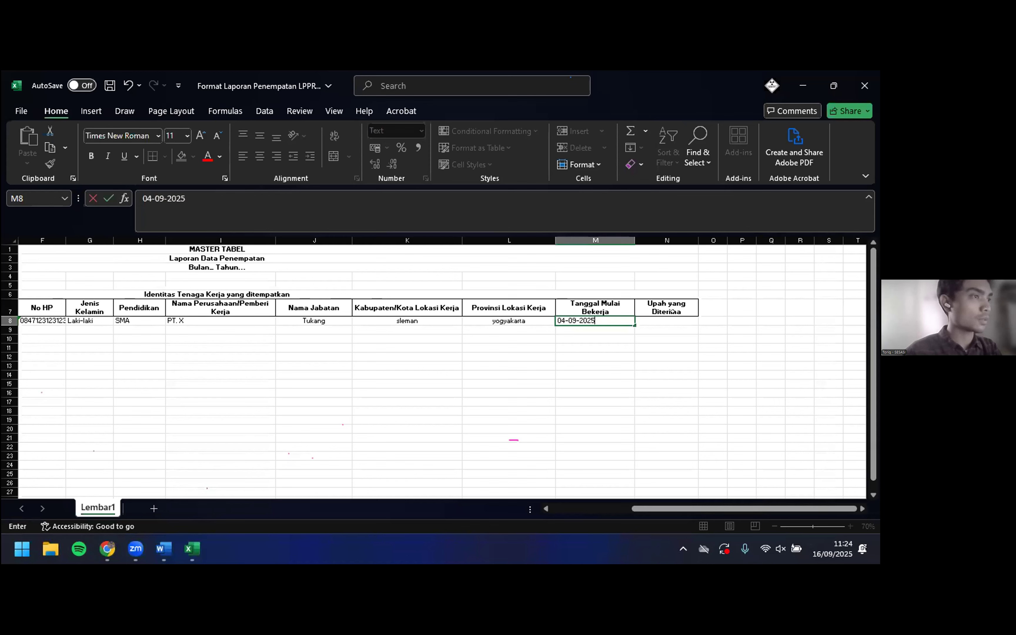
click(673, 320)
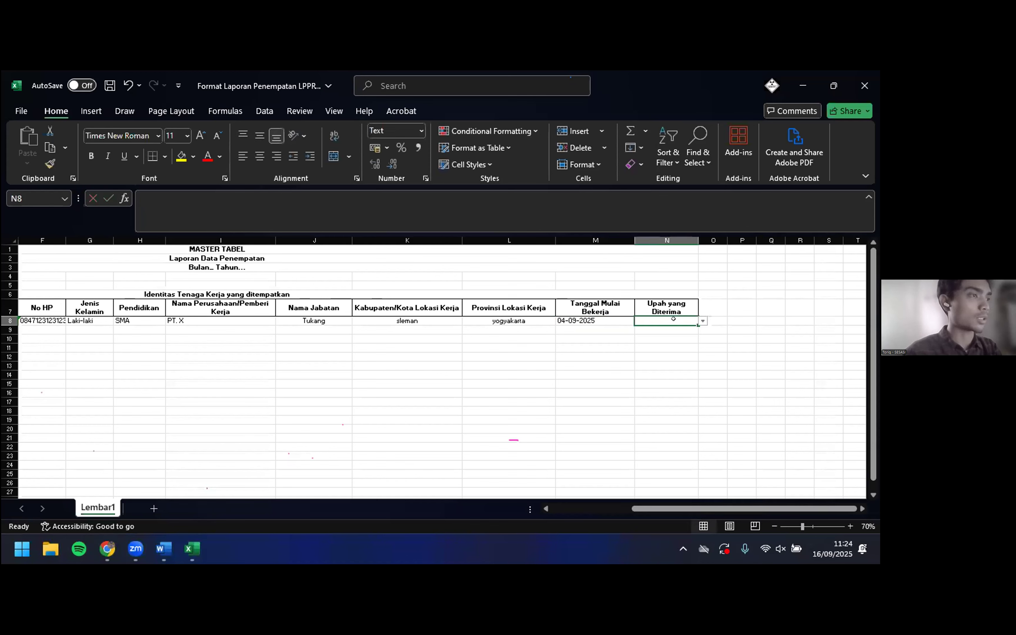
Pick the 3.000.001 - 5.000.000 wage band in N8 and save the workbook.
click(703, 320)
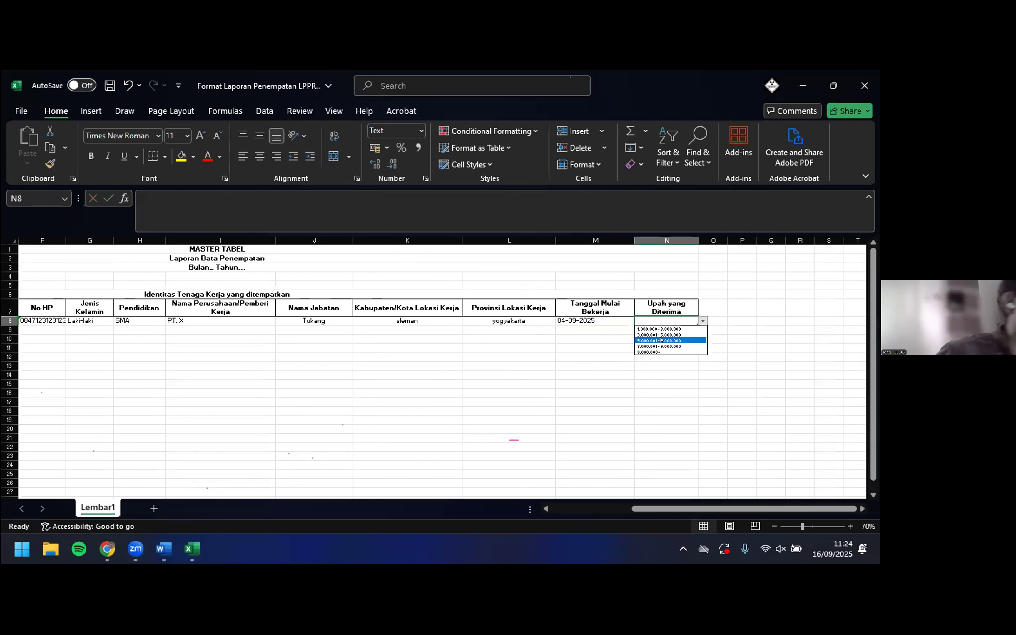
click(652, 334)
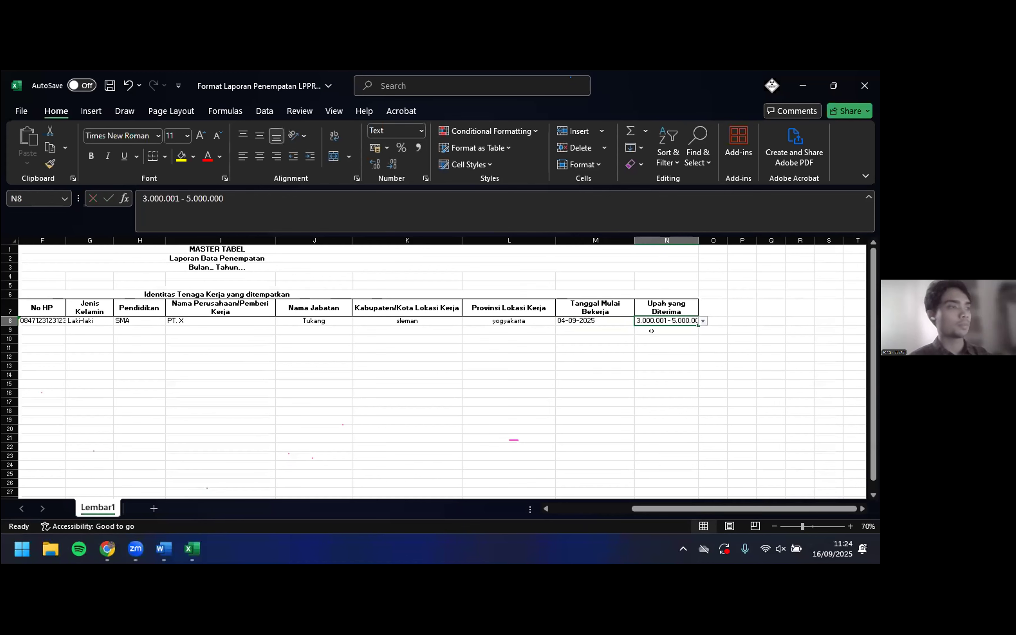
click(602, 339)
key(ctrl+s)
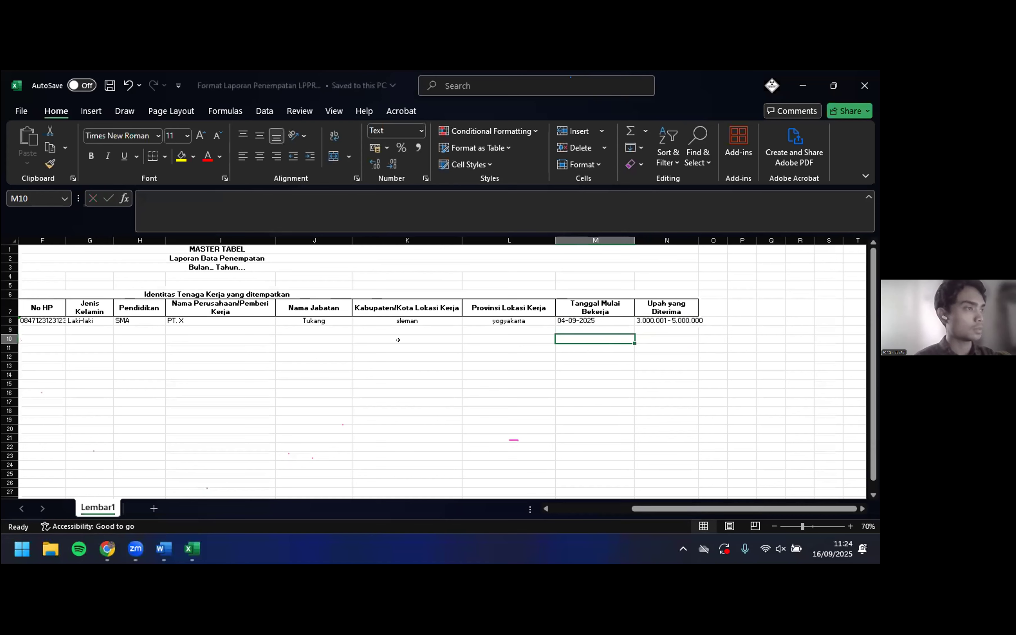
scroll(398, 340, left, 5)
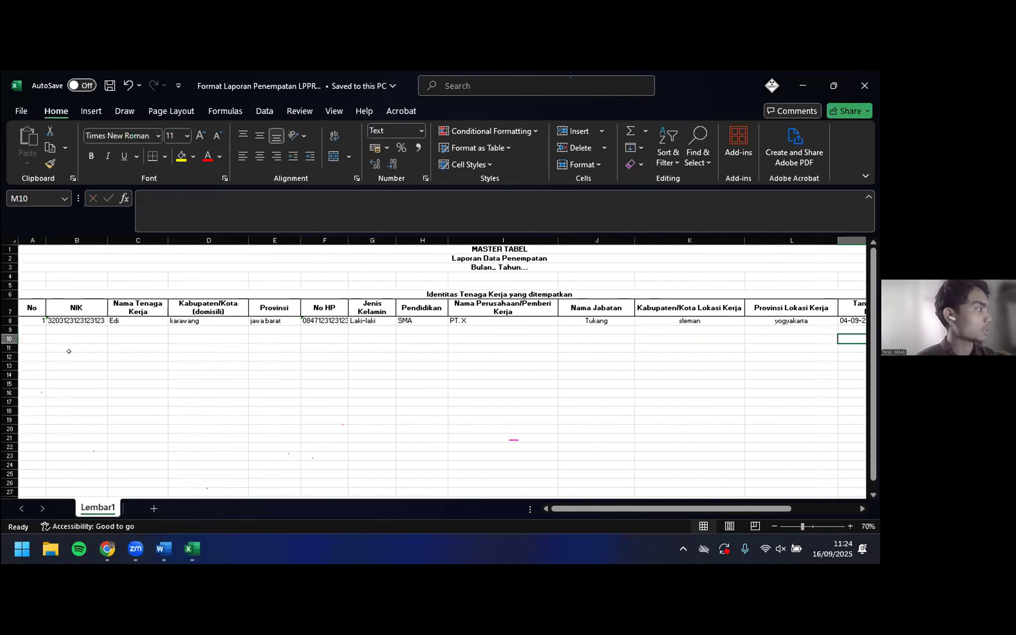
click(67, 328)
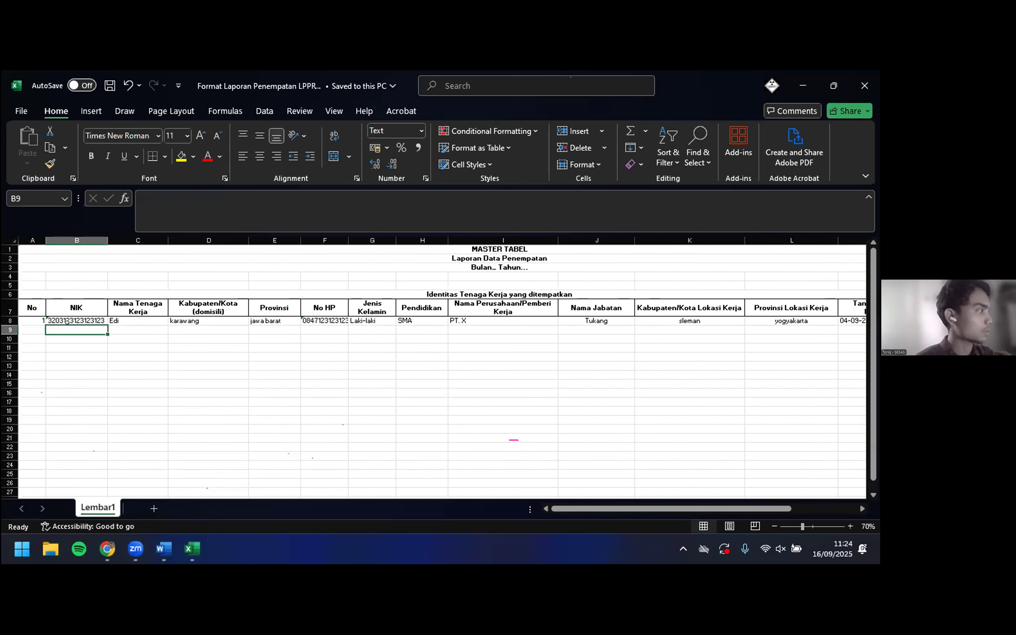
text(32321)
key(Return)
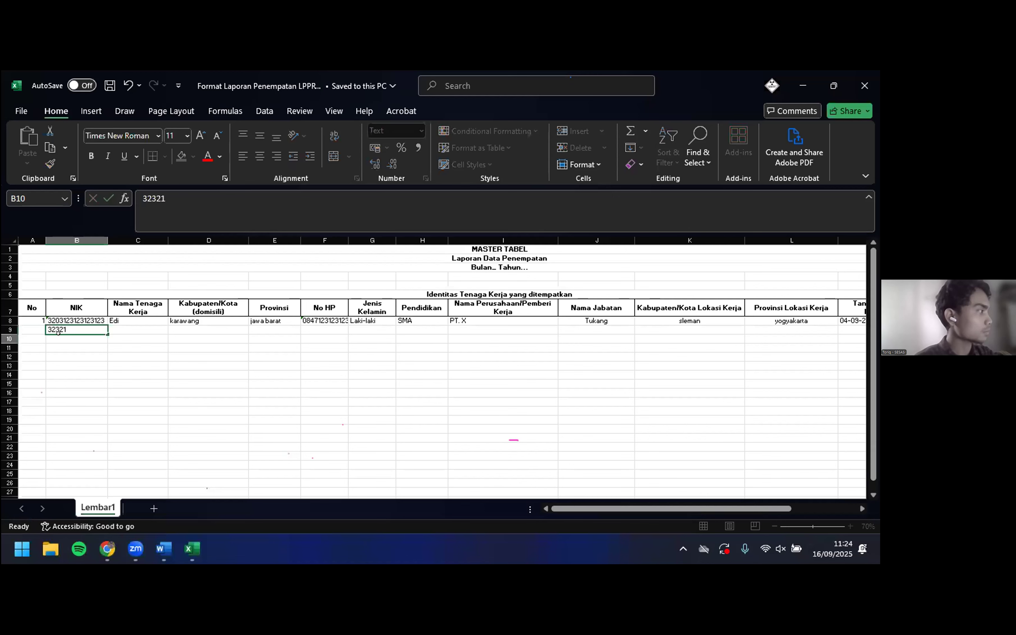
text(123)
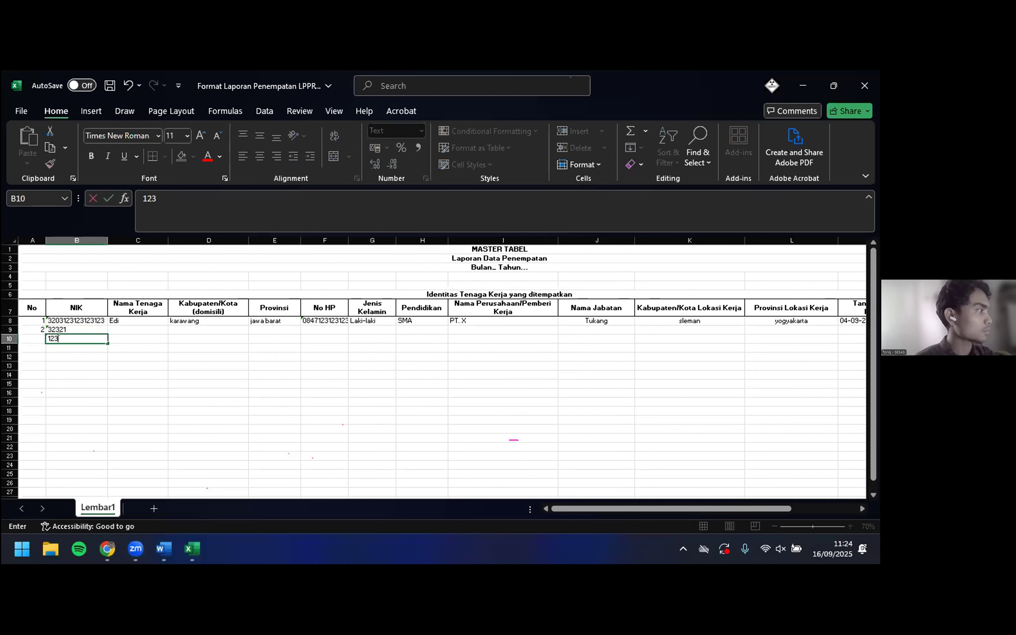
click(76, 428)
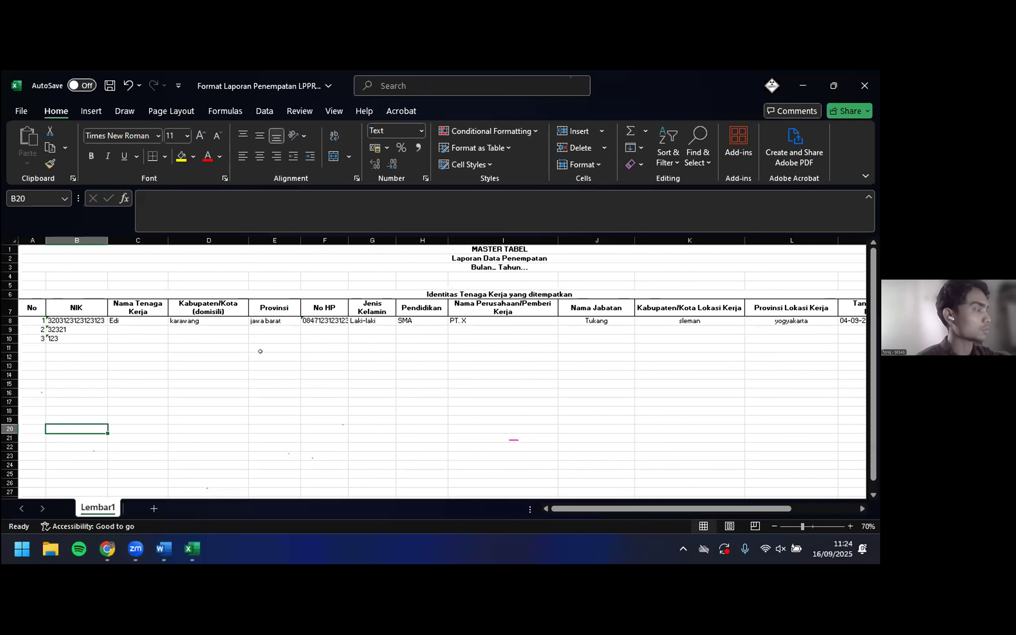
click(75, 335)
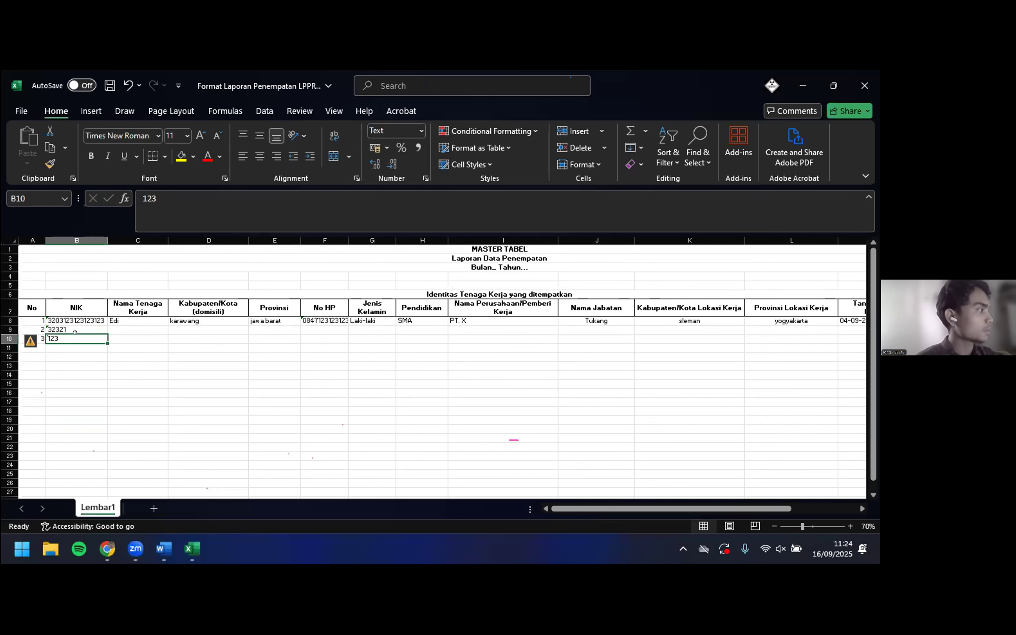
key(Delete)
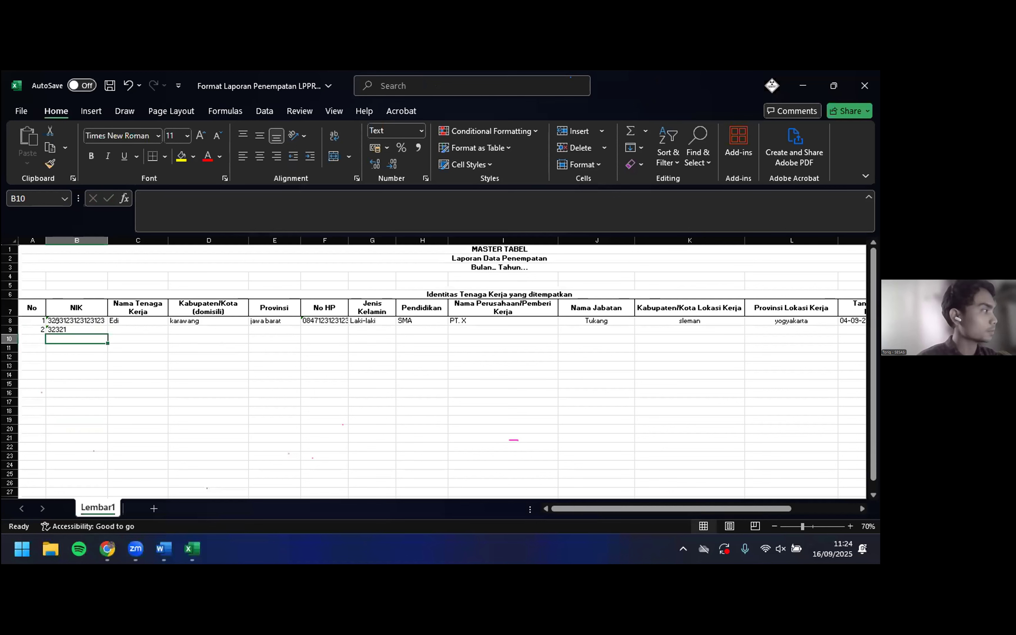
key(Up)
key(Delete)
click(189, 363)
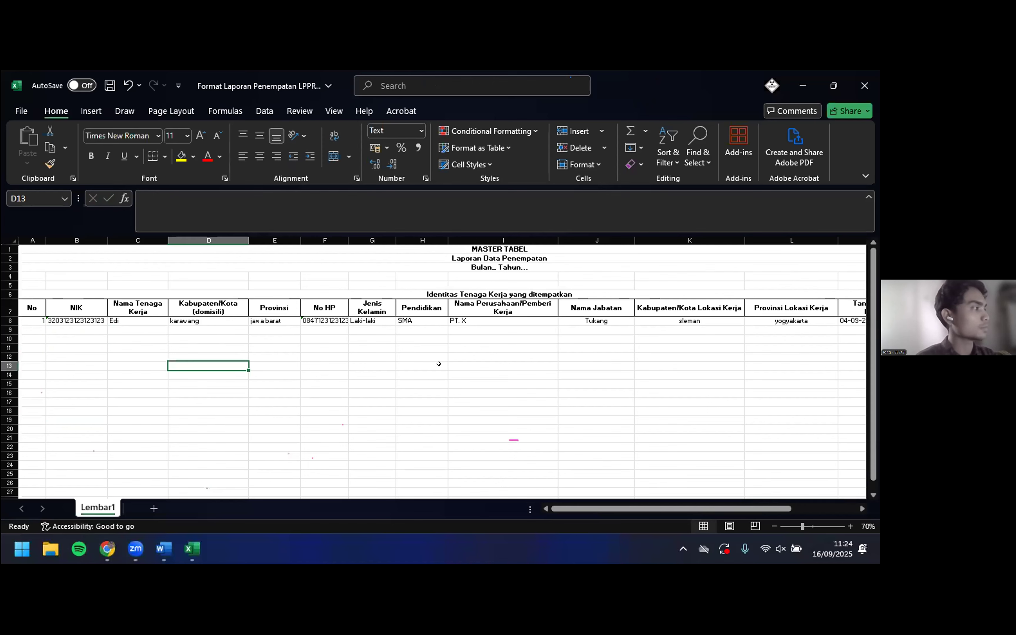
key(ctrl+s)
scroll(448, 372, right, 3)
scroll(448, 373, right, 5)
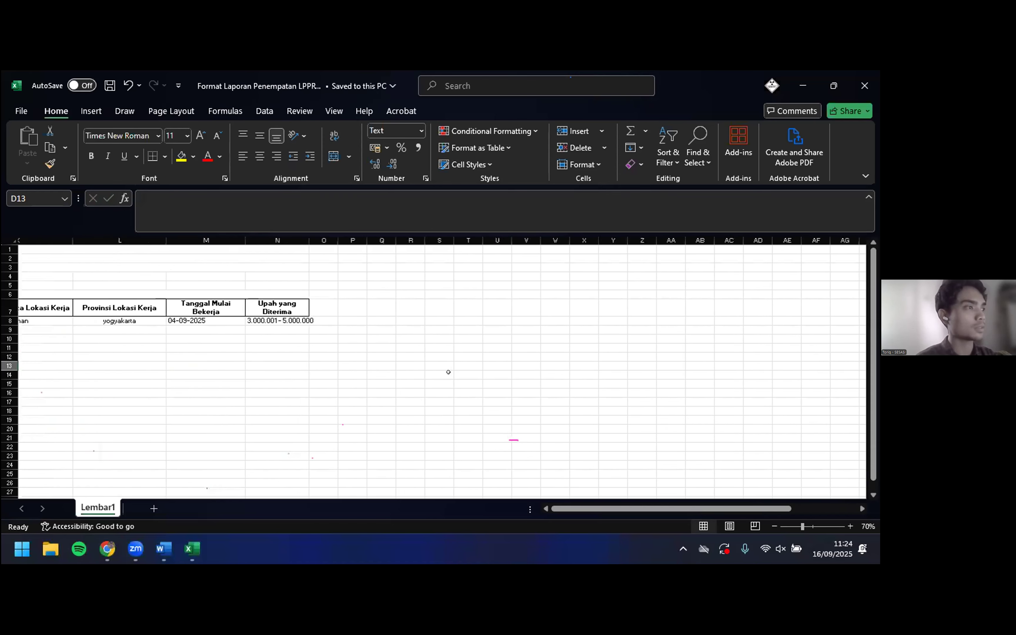
scroll(451, 371, left, 8)
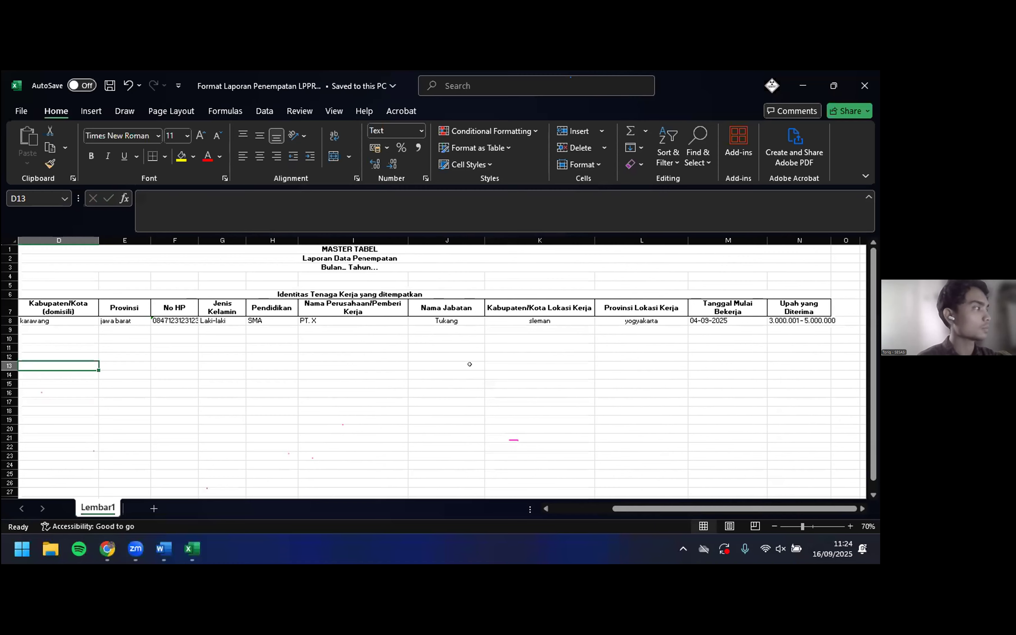
Close Excel and attach Format Laporan Penempatan LPPRT (3).xlsx via Import Berkas.
click(877, 73)
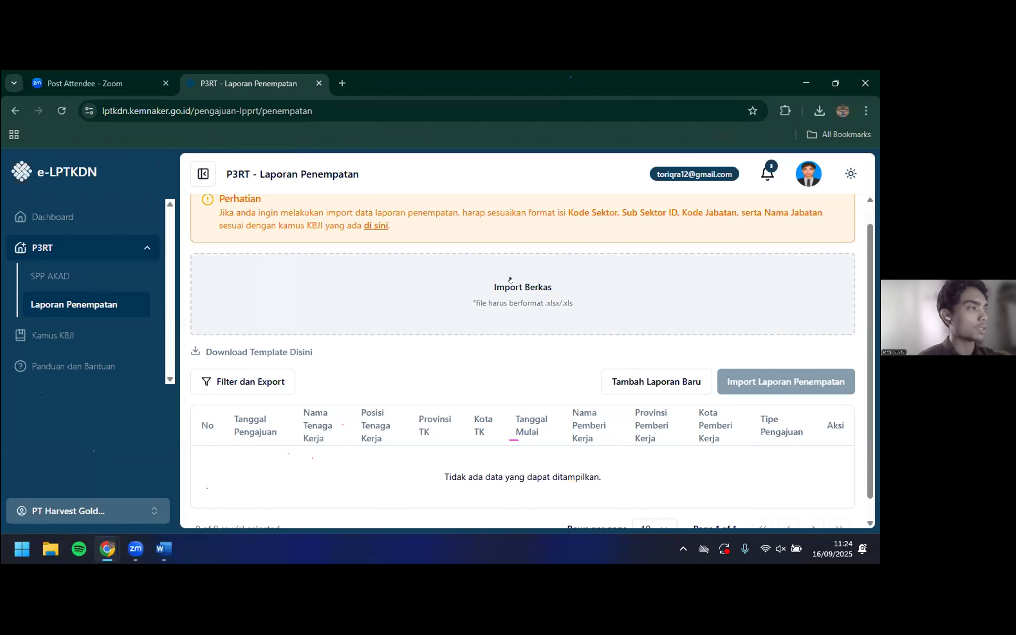
click(499, 299)
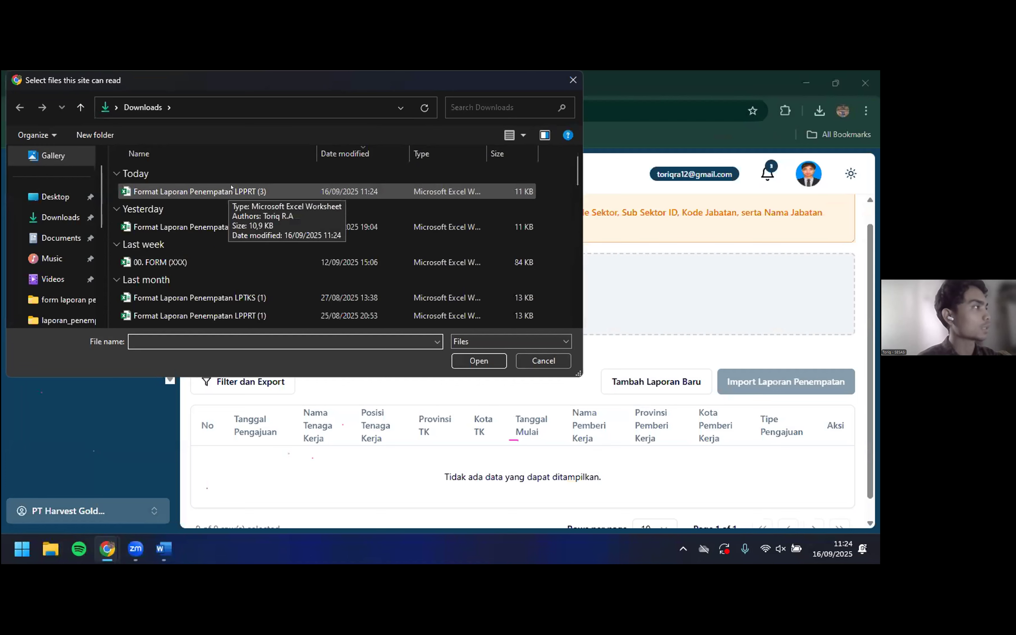
click(239, 191)
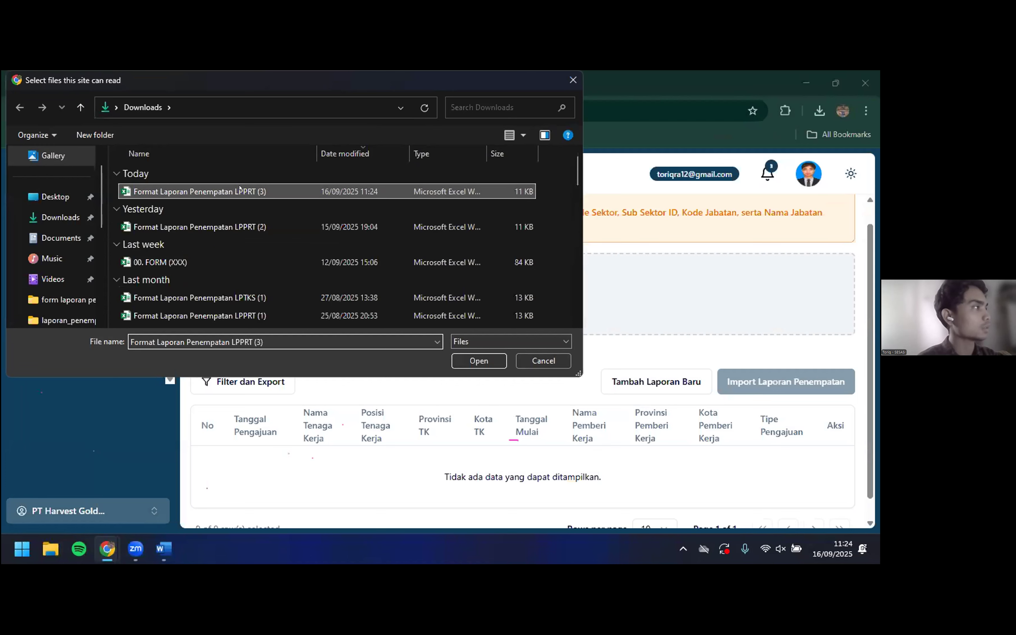
click(479, 360)
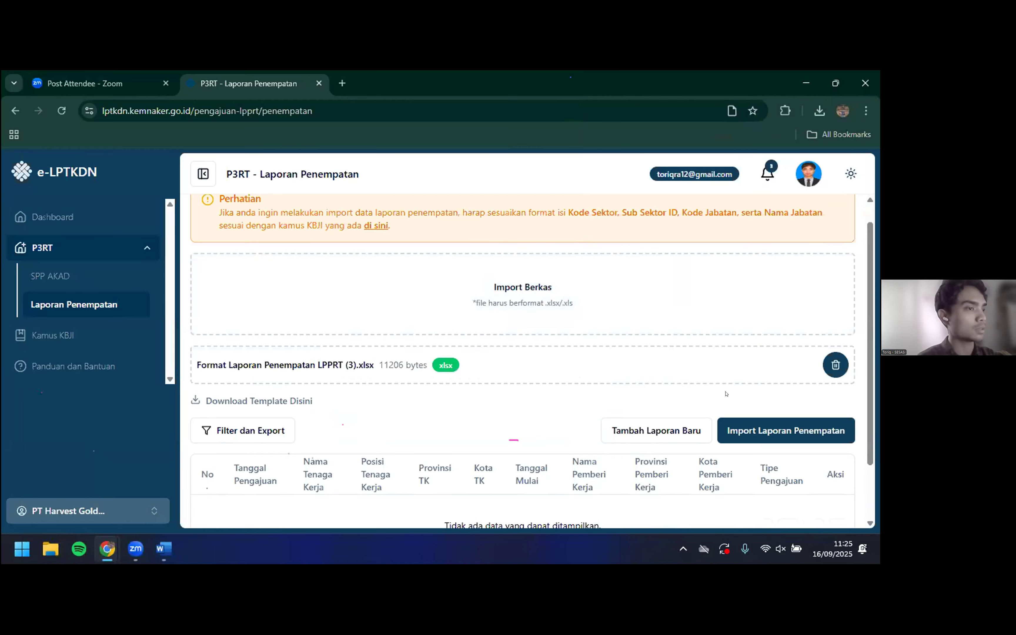
Import the placement report, then open the blank Tambah Laporan Baru form.
scroll(722, 393, down, 2)
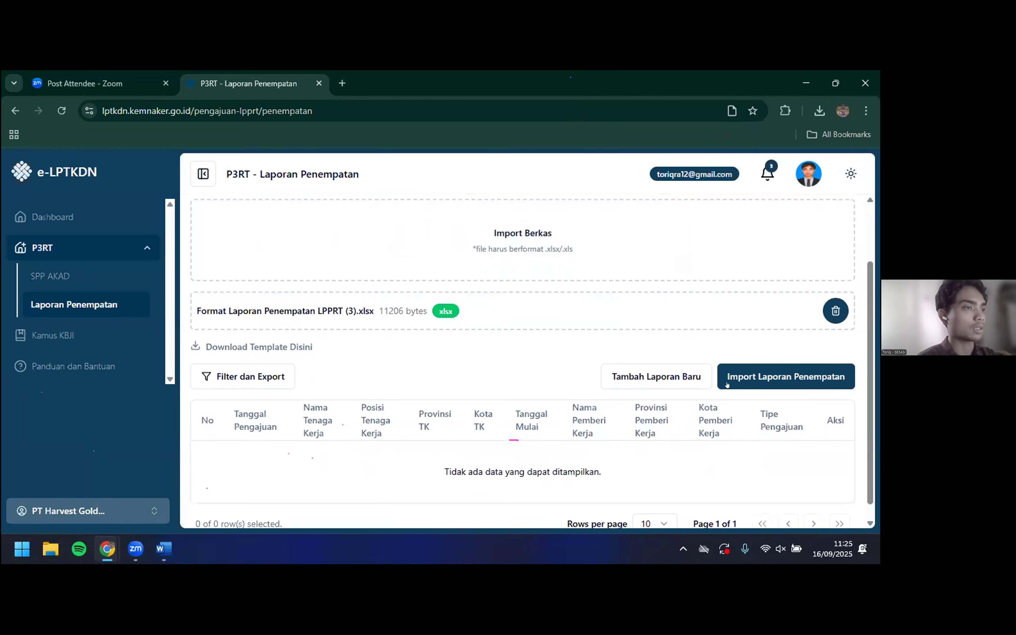
scroll(777, 374, down, 1)
click(777, 372)
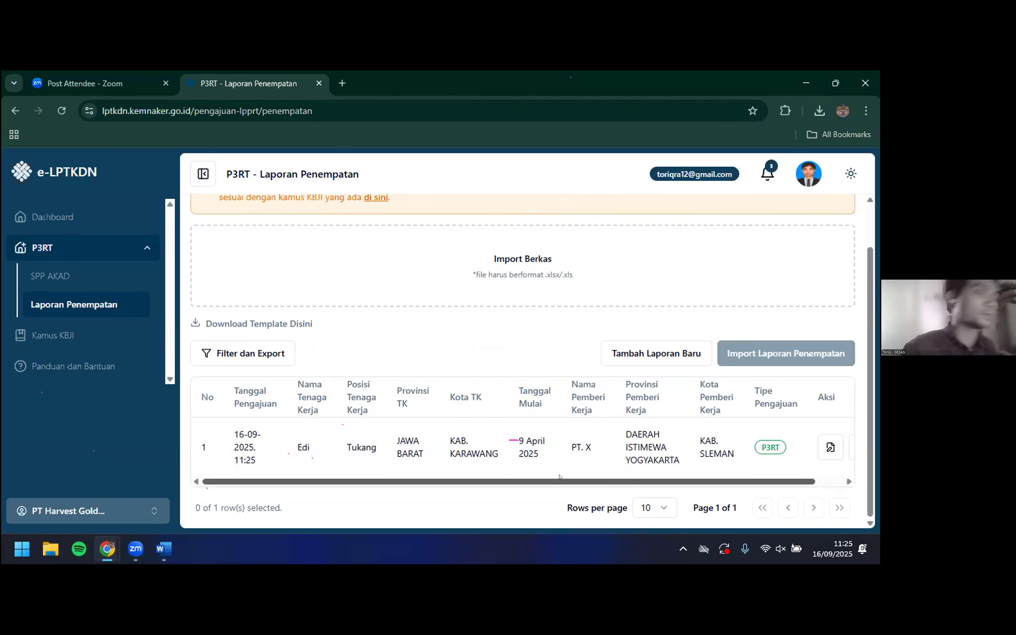
click(683, 353)
scroll(559, 310, up, 2)
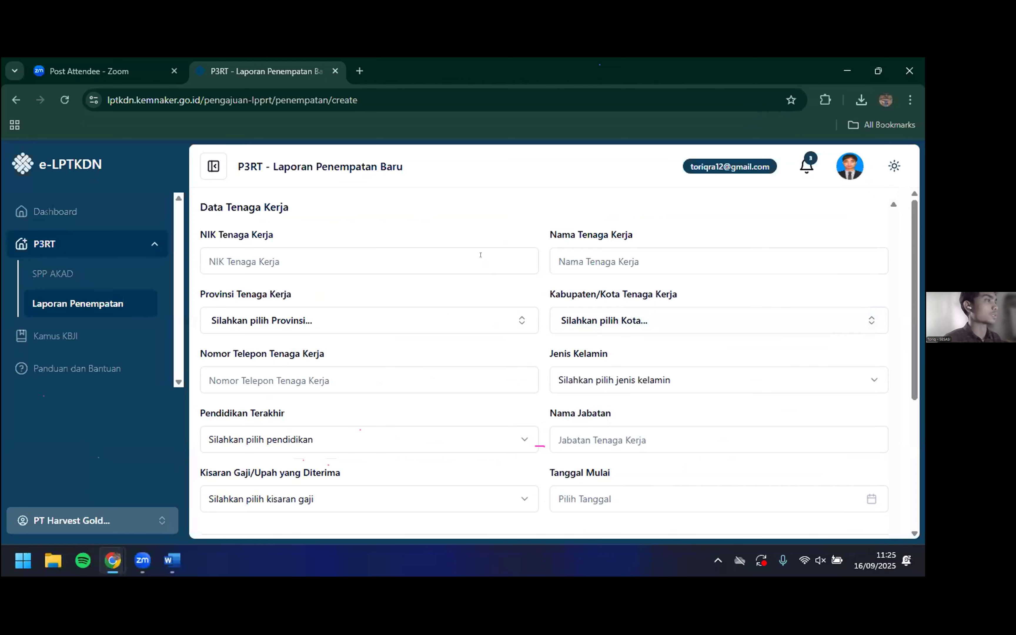
Fill the worker's NIK, name and phone from suggestions, with province BANTEN and city KAB. LEBAK.
click(480, 250)
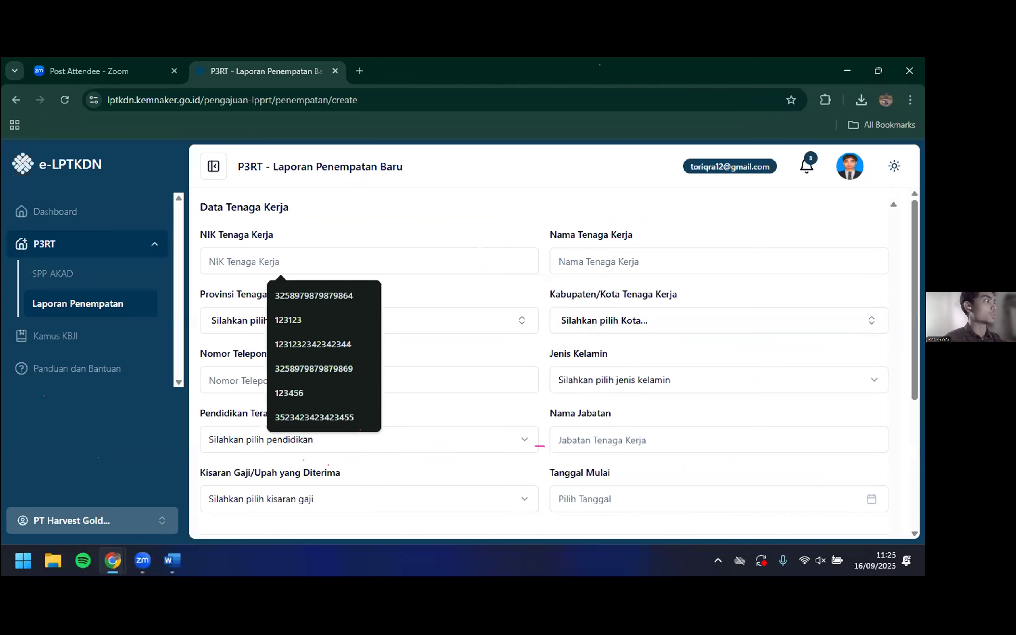
scroll(480, 250, down, 5)
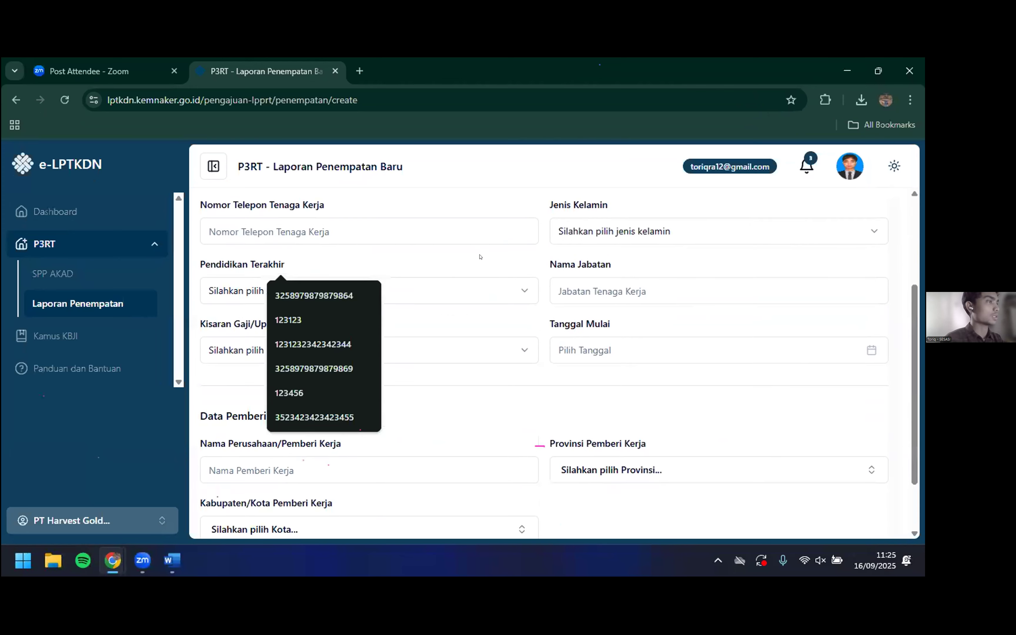
scroll(480, 256, up, 5)
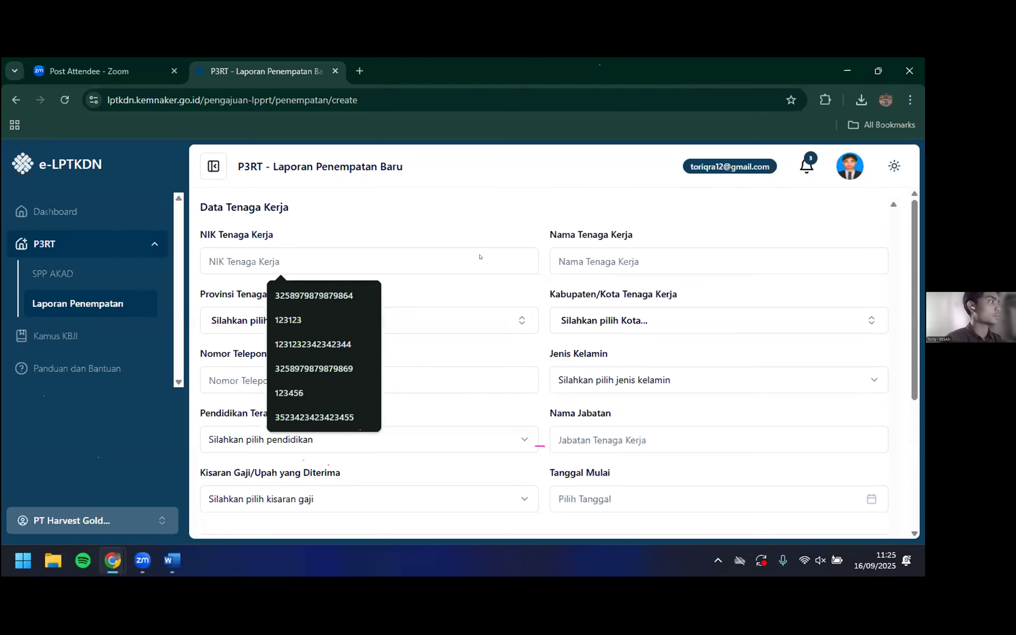
click(360, 296)
click(629, 264)
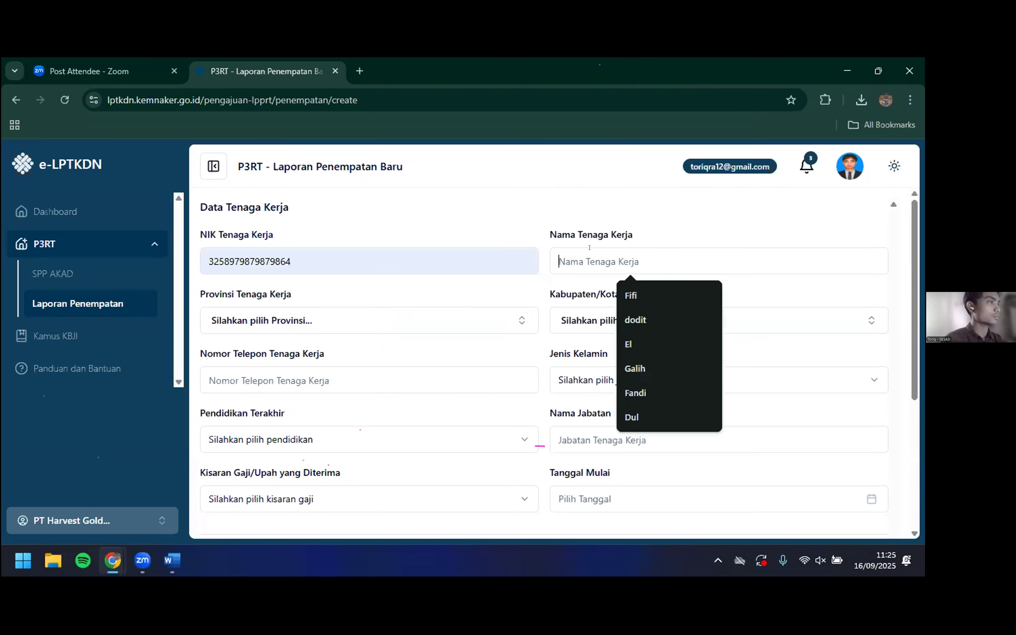
click(630, 295)
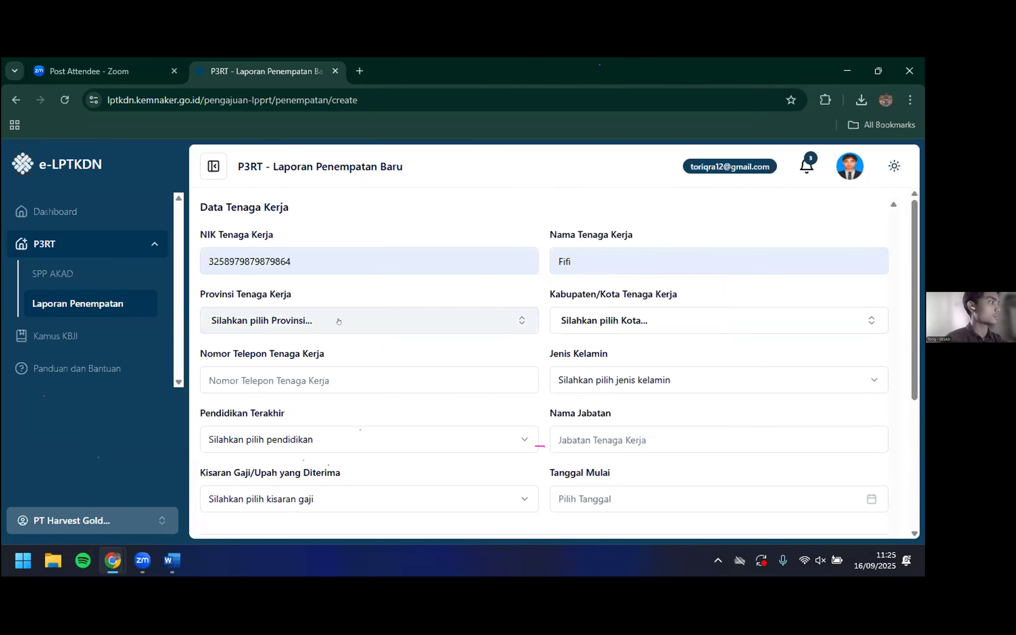
click(286, 329)
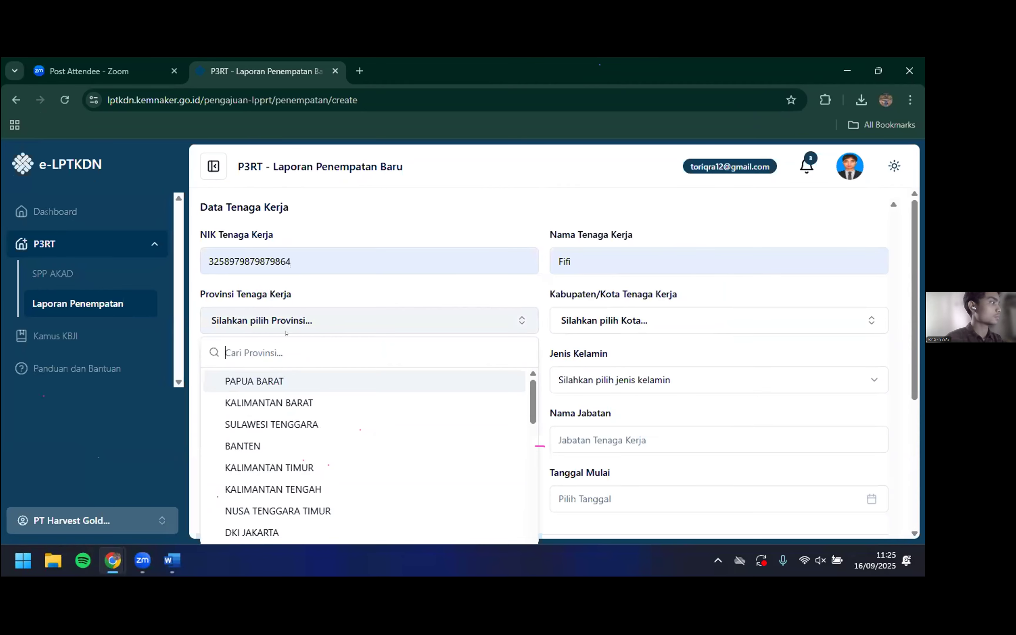
click(287, 449)
click(600, 321)
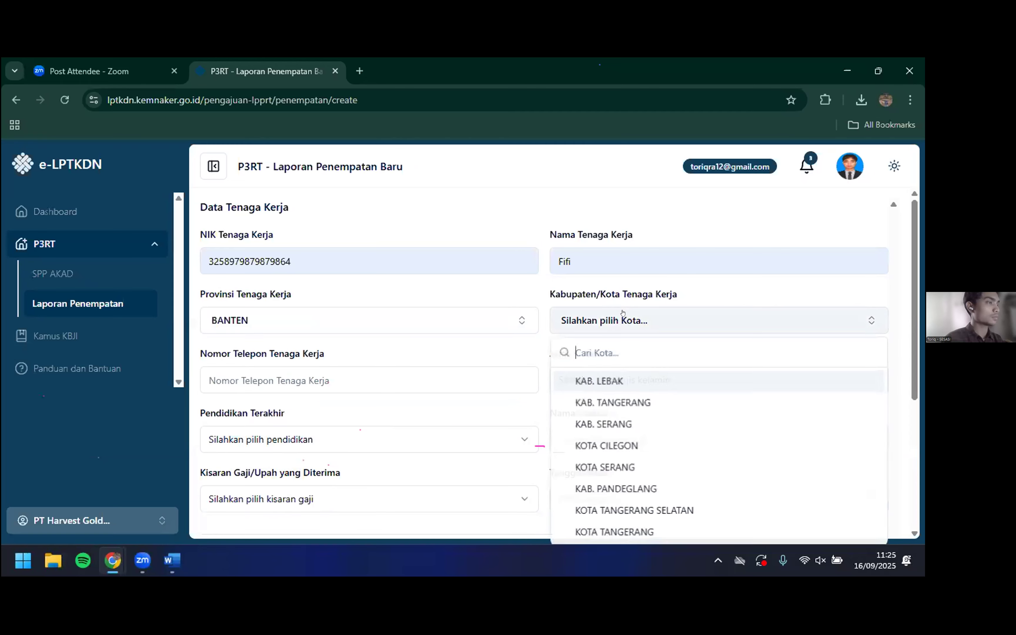
click(601, 380)
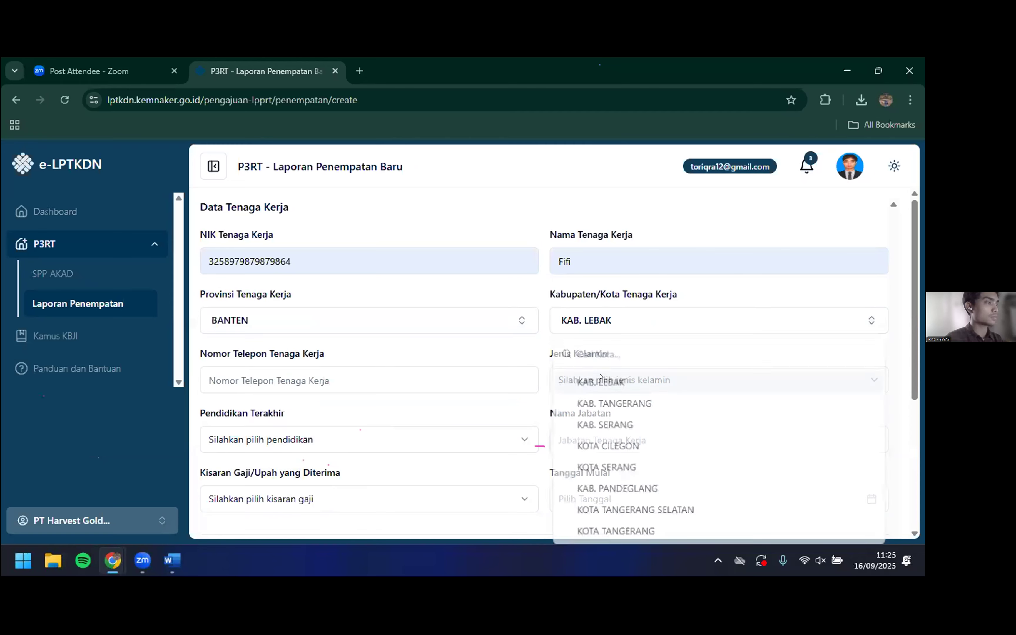
click(331, 367)
click(319, 321)
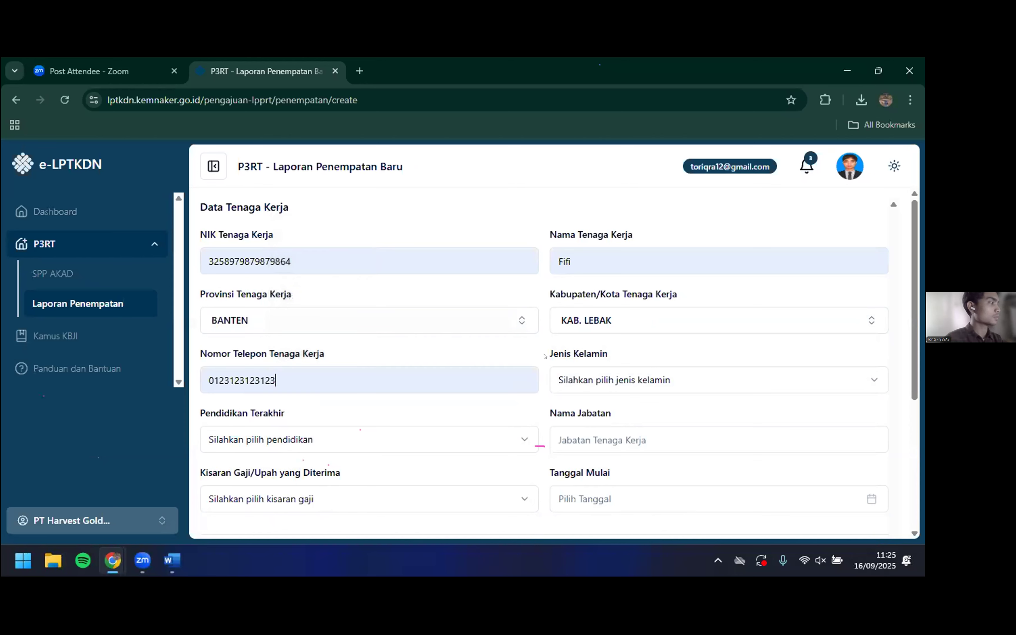
Set gender Laki-laki, education SMA, job title Asisten and salary 3.000.001 - 5.000.000.
click(600, 382)
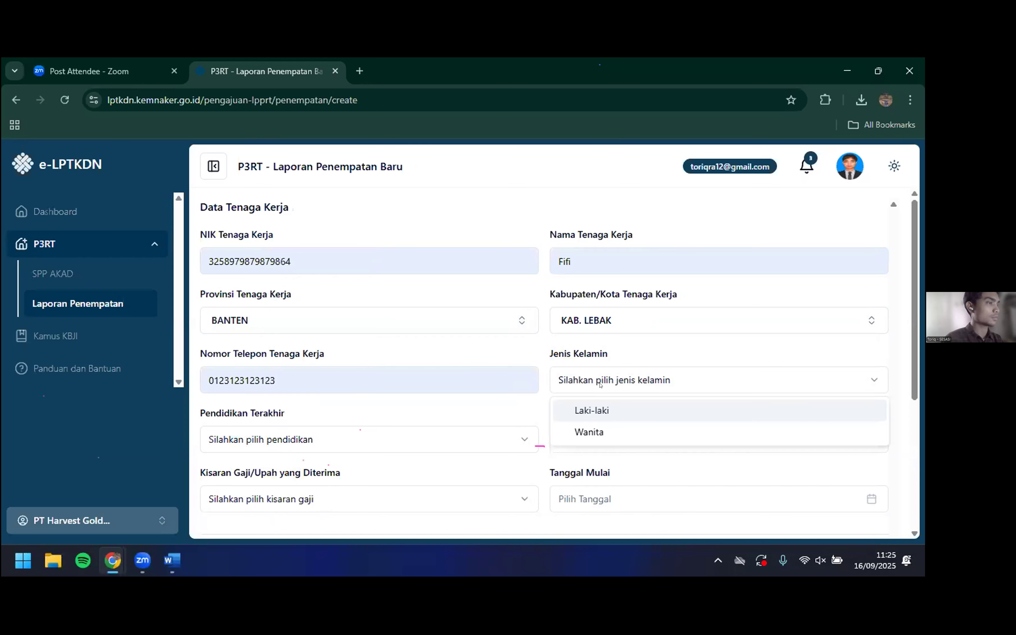
click(598, 409)
scroll(420, 365, down, 2)
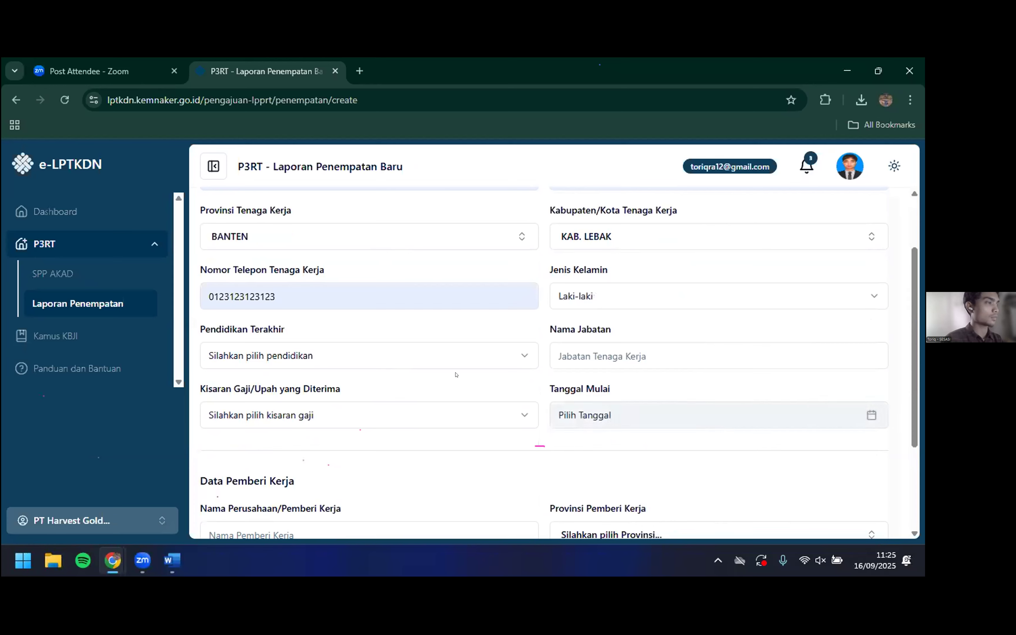
click(418, 366)
click(311, 430)
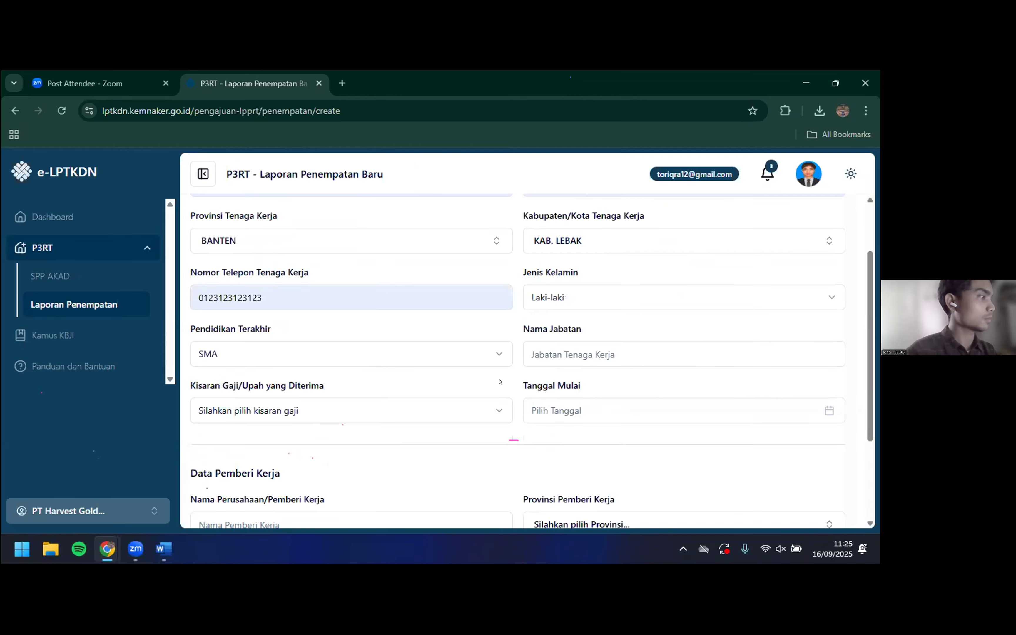
click(601, 355)
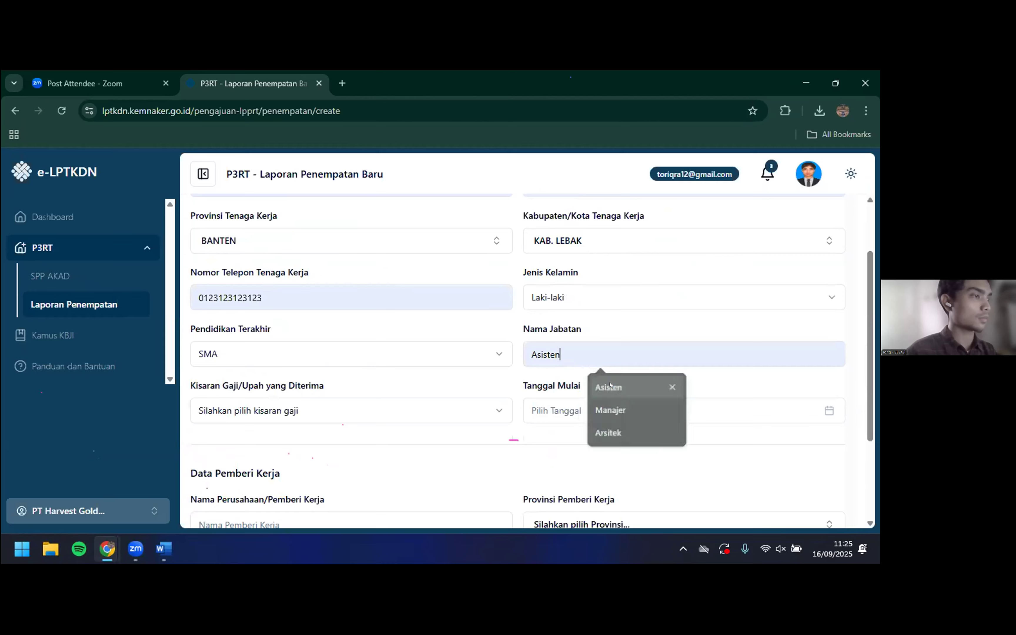
click(610, 387)
scroll(504, 357, down, 2)
click(394, 311)
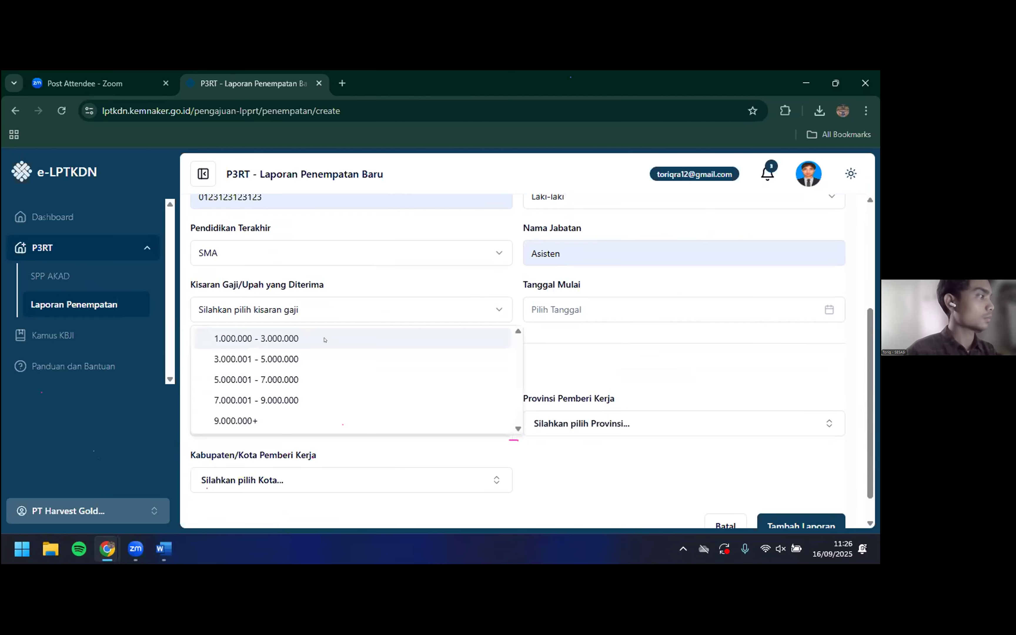
click(319, 359)
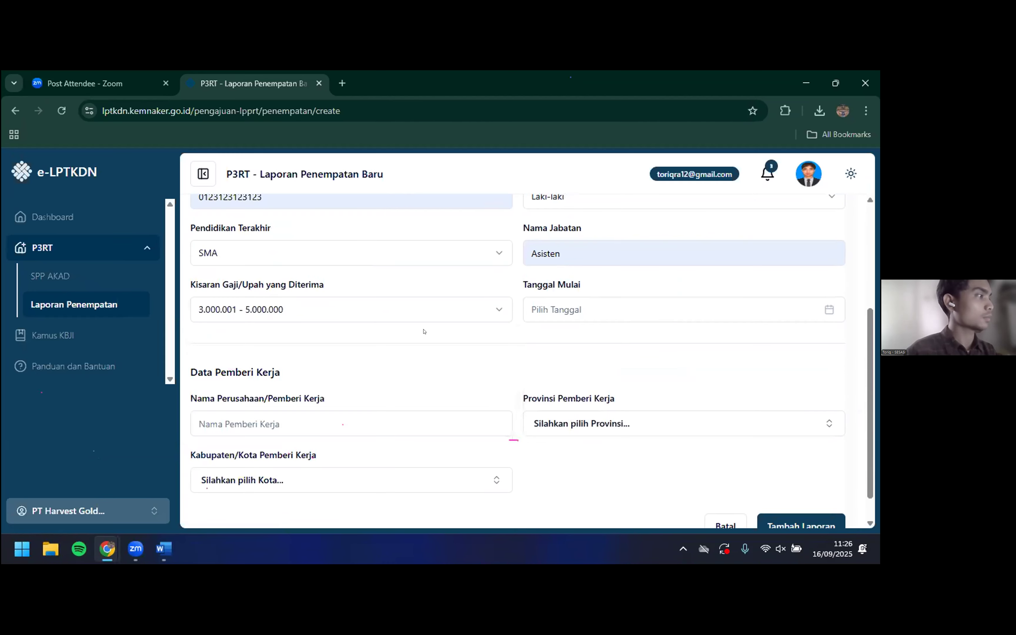
Set the start date to 8 August 2025 in the Tanggal Mulai calendar.
click(559, 313)
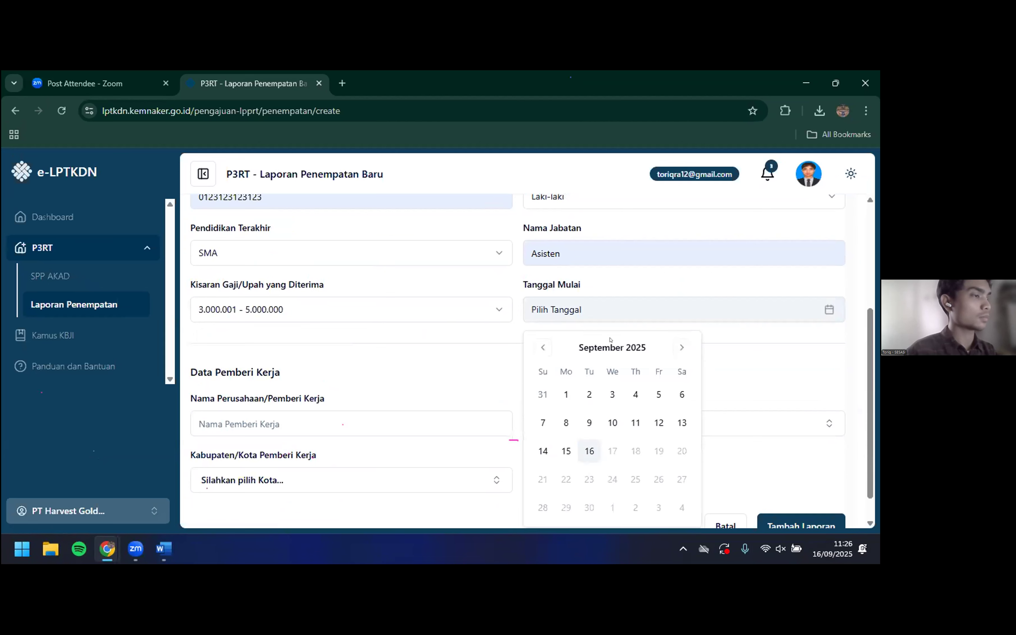
click(543, 349)
click(657, 423)
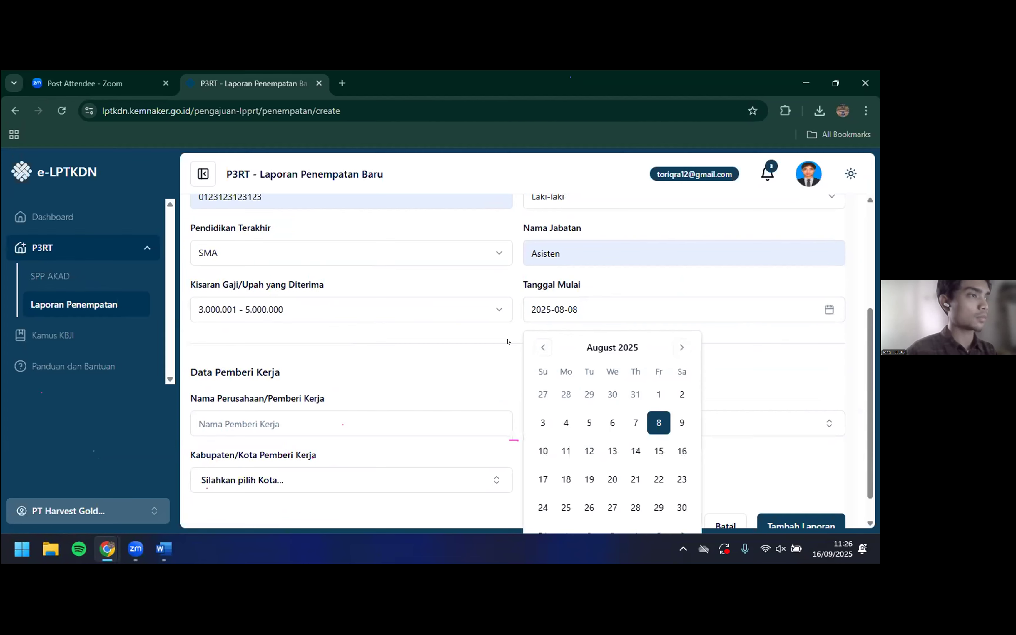
scroll(496, 361, down, 1)
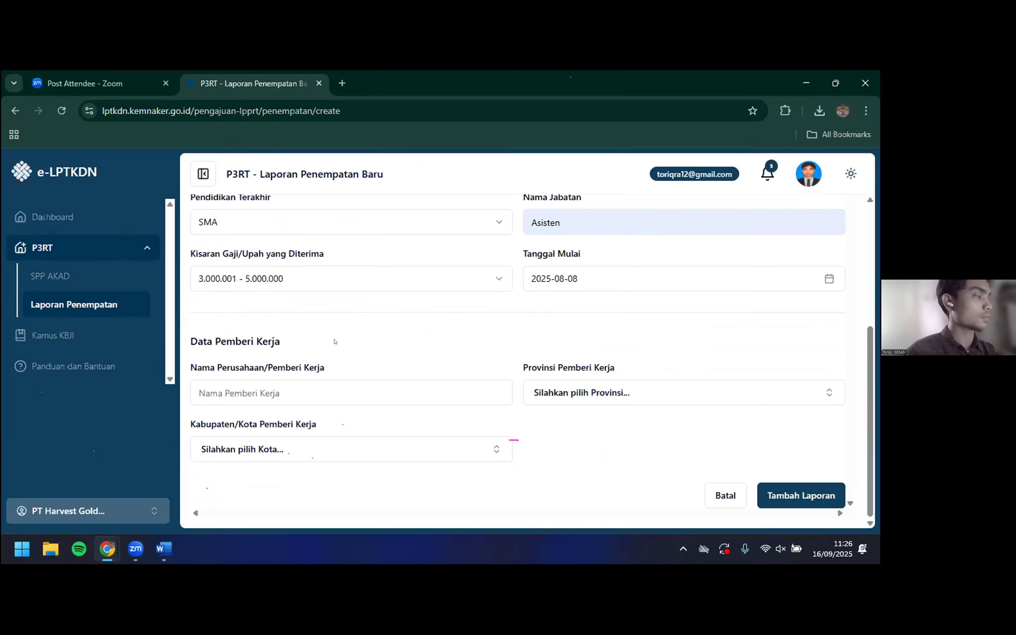
Enter 'PT. X' as the employer's company name with province JAWA TENGAH.
click(272, 385)
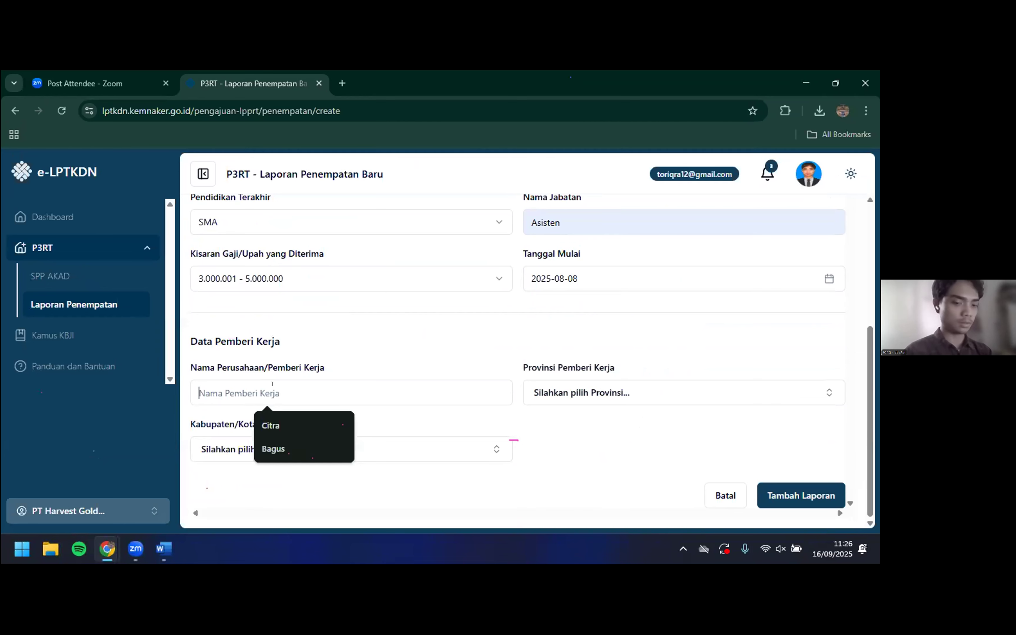
text(PT)
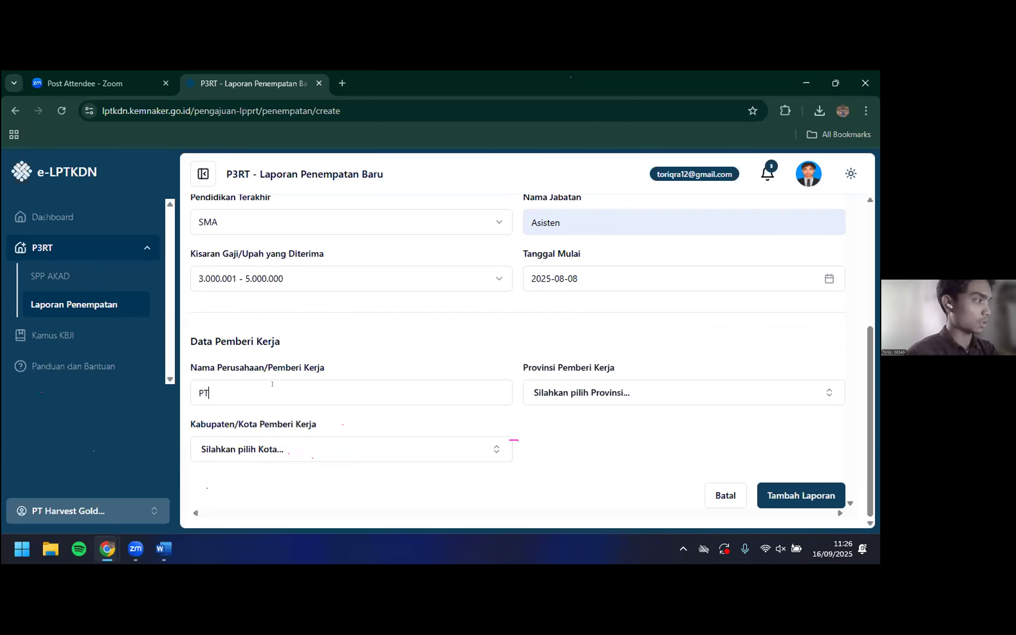
text(. X)
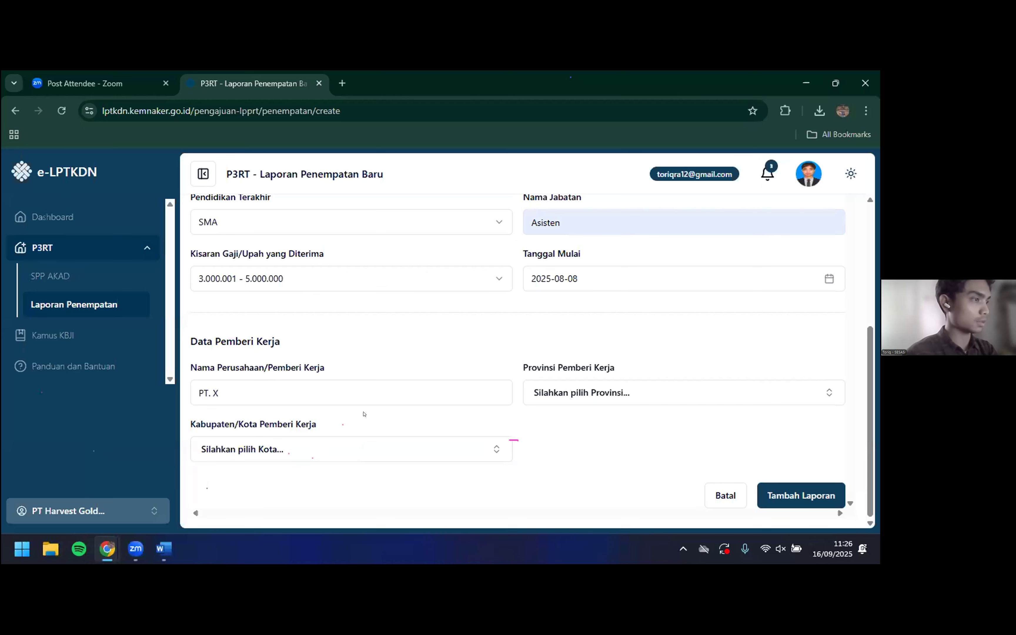
click(561, 395)
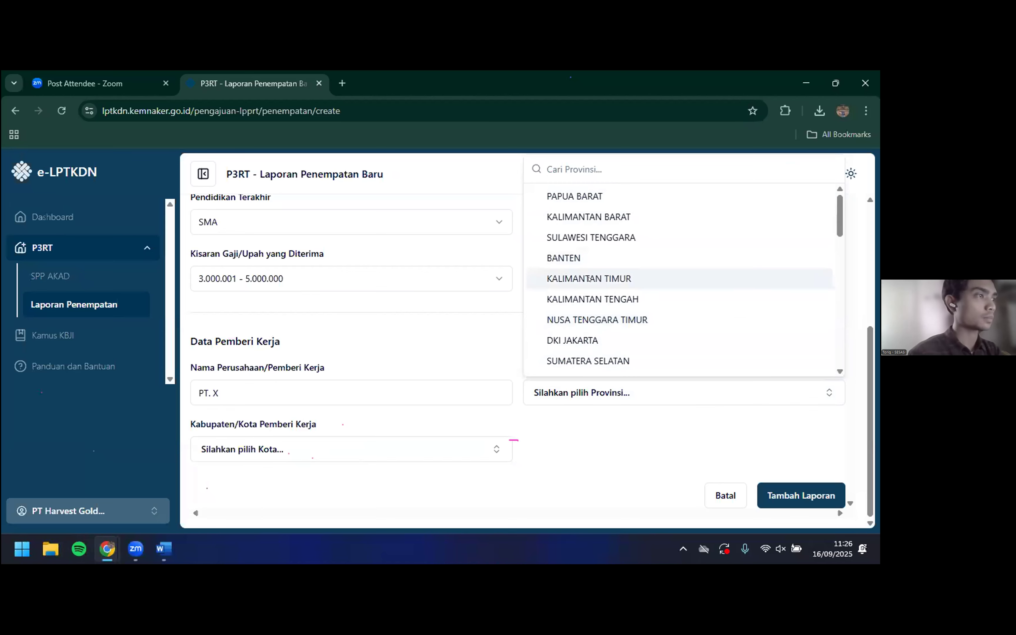
scroll(588, 298, down, 2)
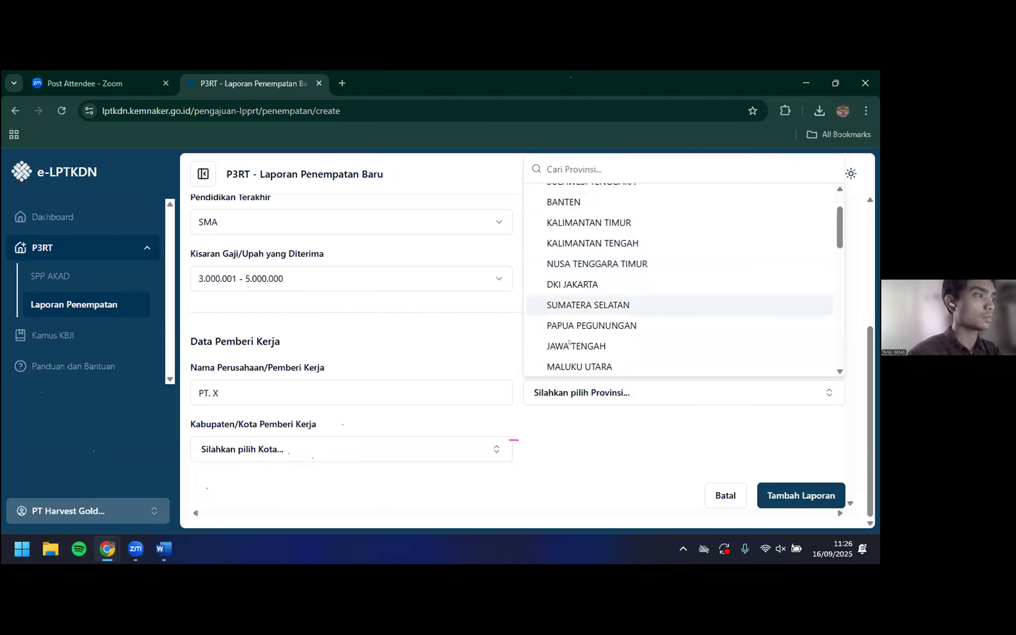
scroll(570, 362, down, 2)
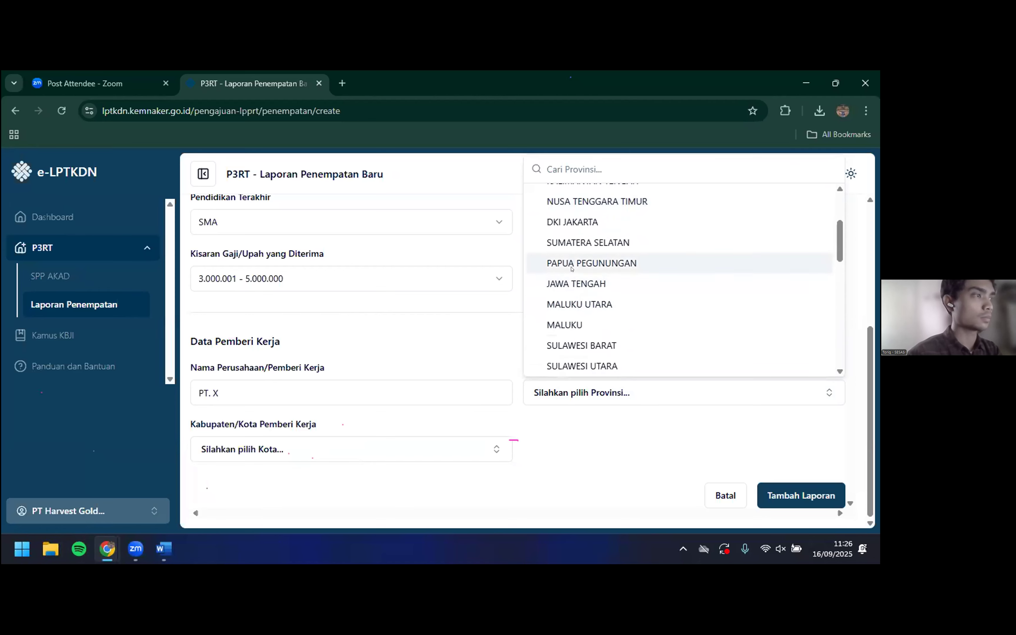
click(571, 282)
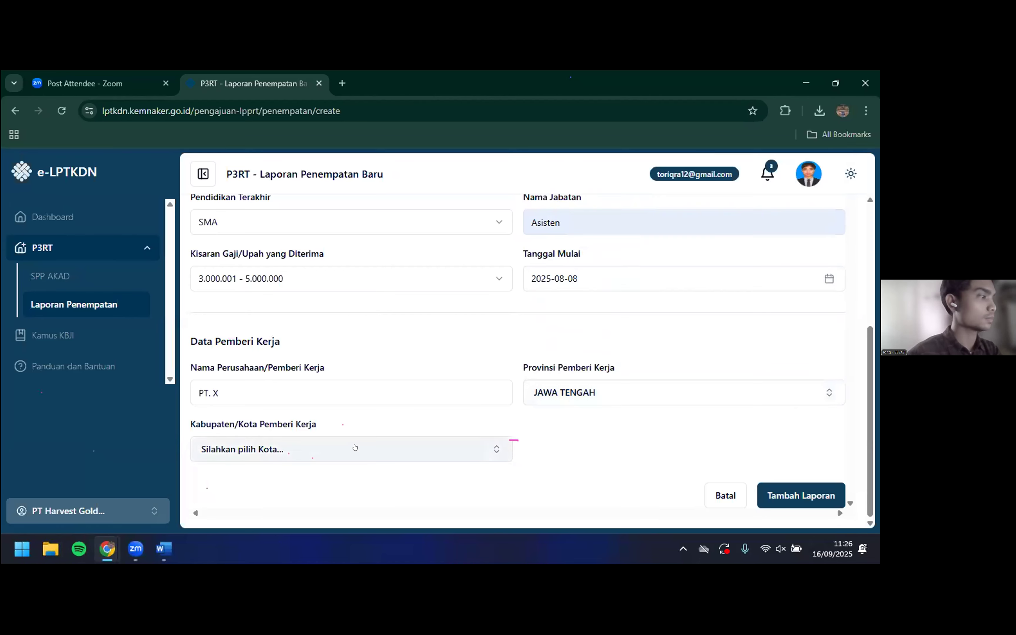
Choose KAB. JEPARA as the employer's city and submit the new placement report.
click(347, 456)
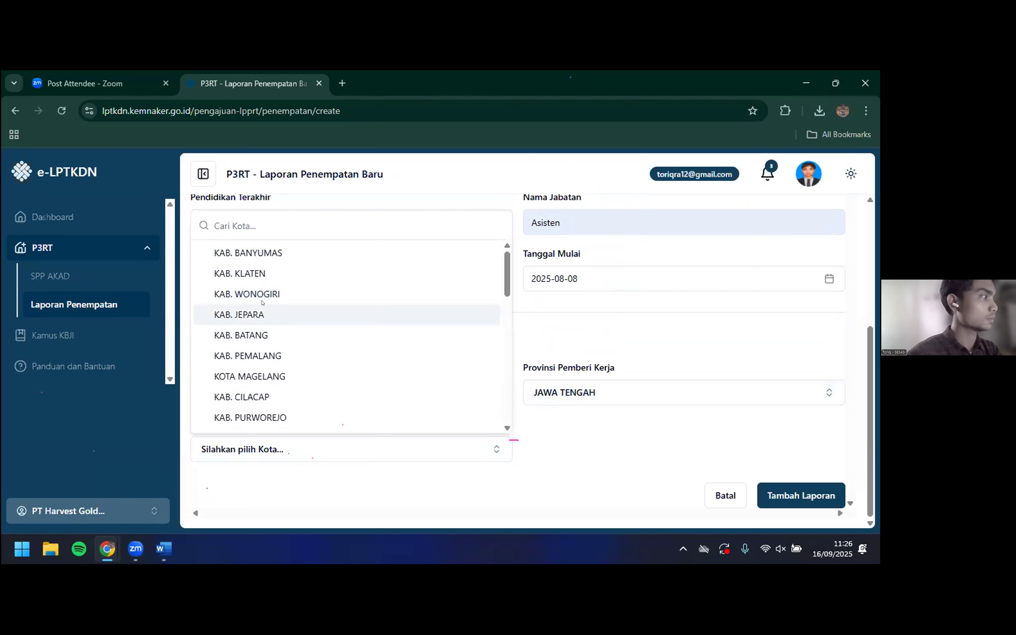
click(416, 315)
scroll(418, 364, up, 5)
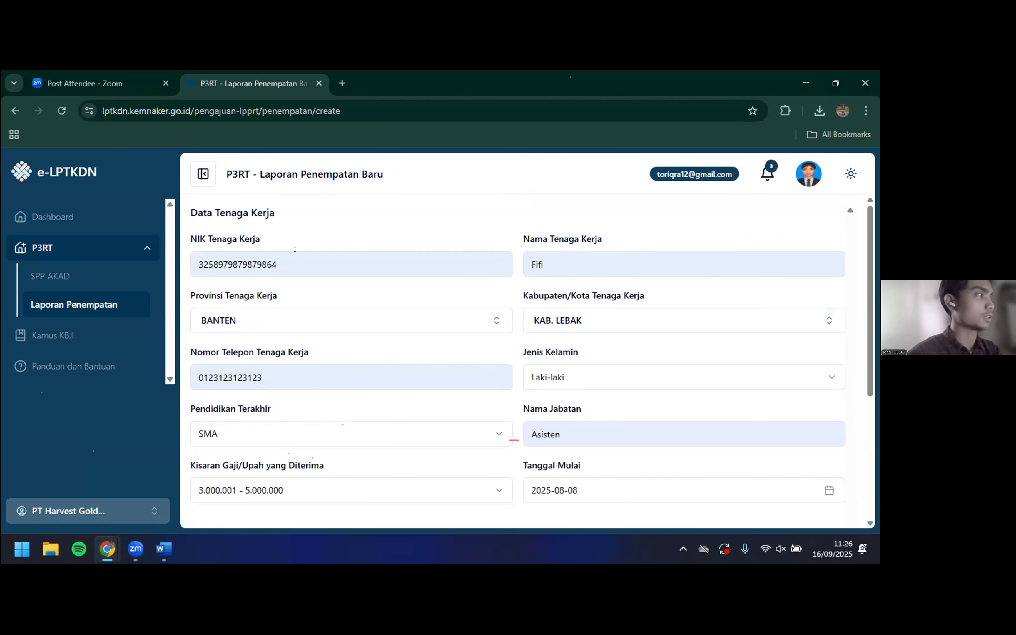
scroll(434, 322, down, 3)
scroll(434, 321, down, 2)
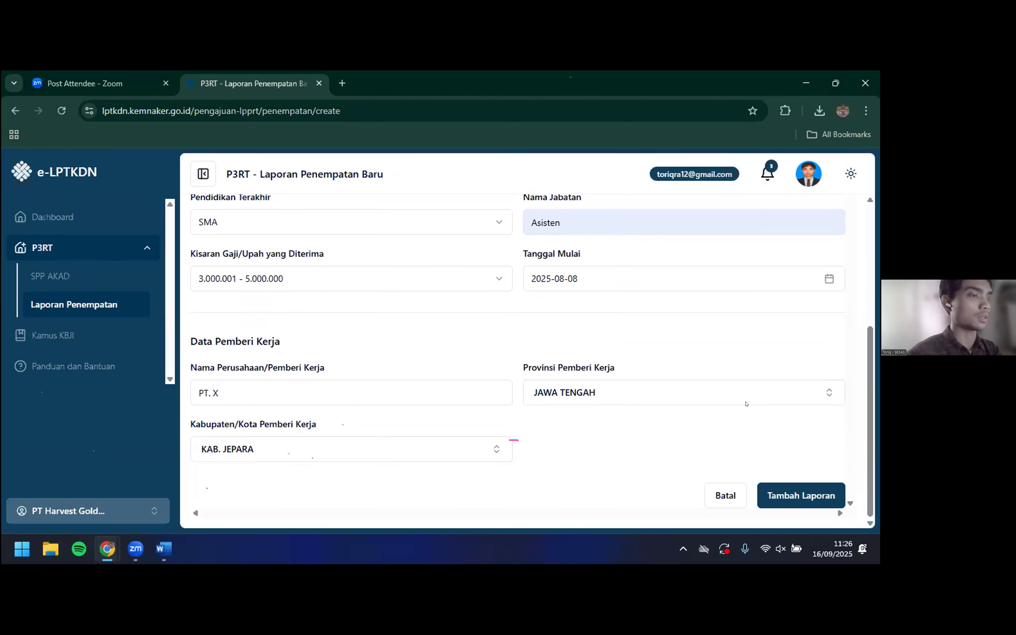
click(827, 495)
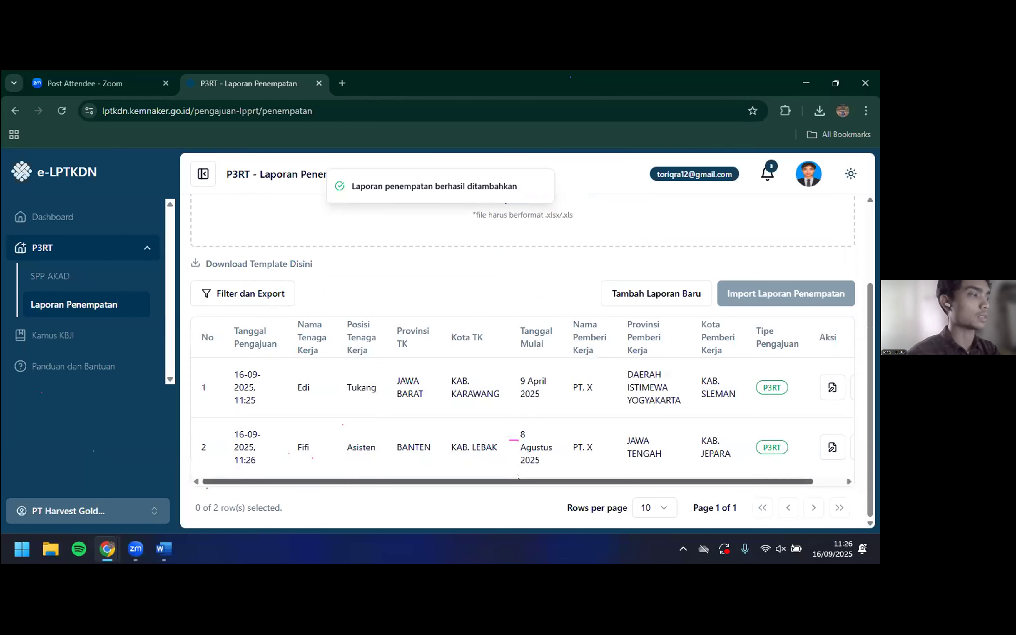
Scroll the Laporan Penempatan table sideways to check the newly added Asisten row.
drag(518, 477, 560, 476)
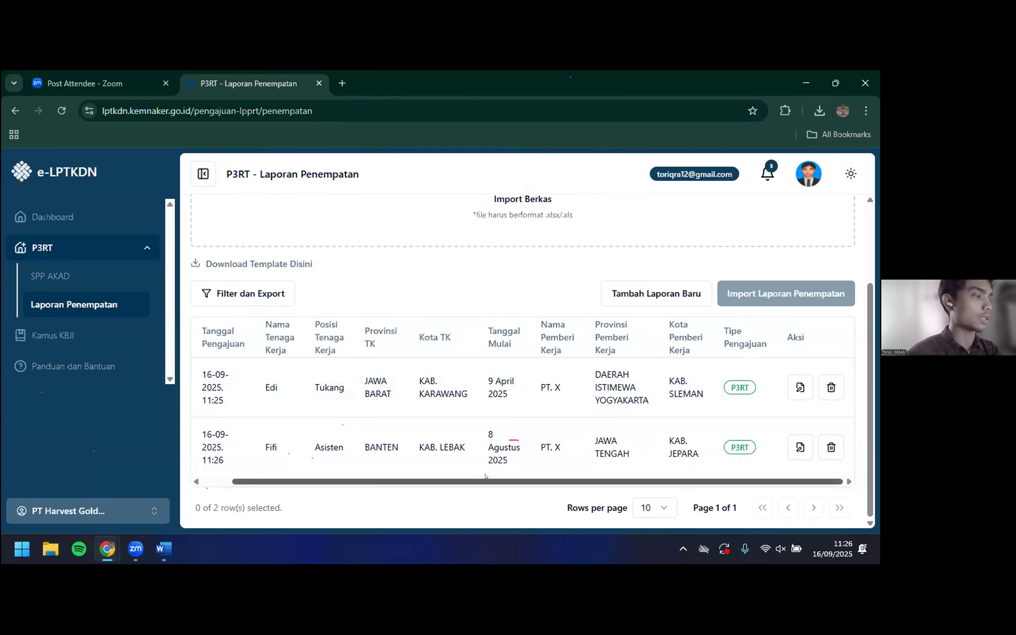
drag(486, 476, 475, 476)
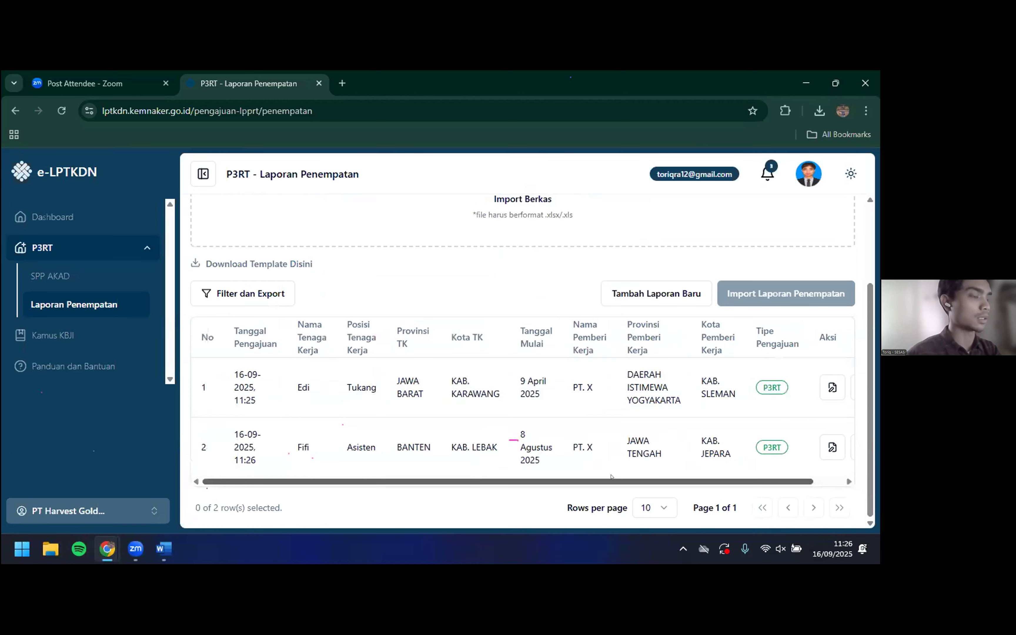
drag(611, 477, 641, 477)
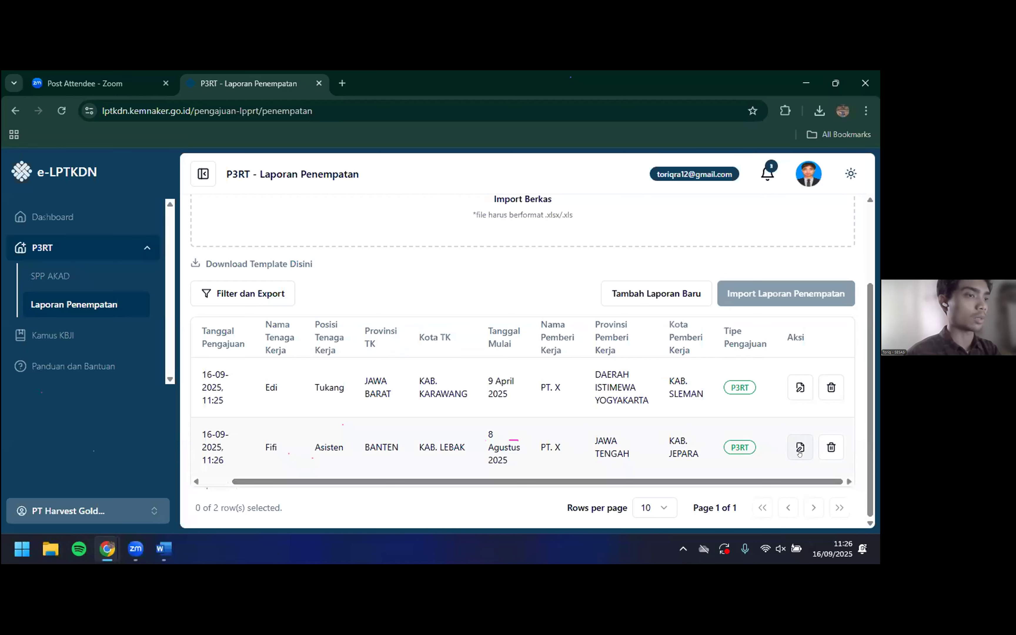
Change the Tukang report's worker phone number to end in 333 and update the report.
click(800, 388)
scroll(550, 262, up, 3)
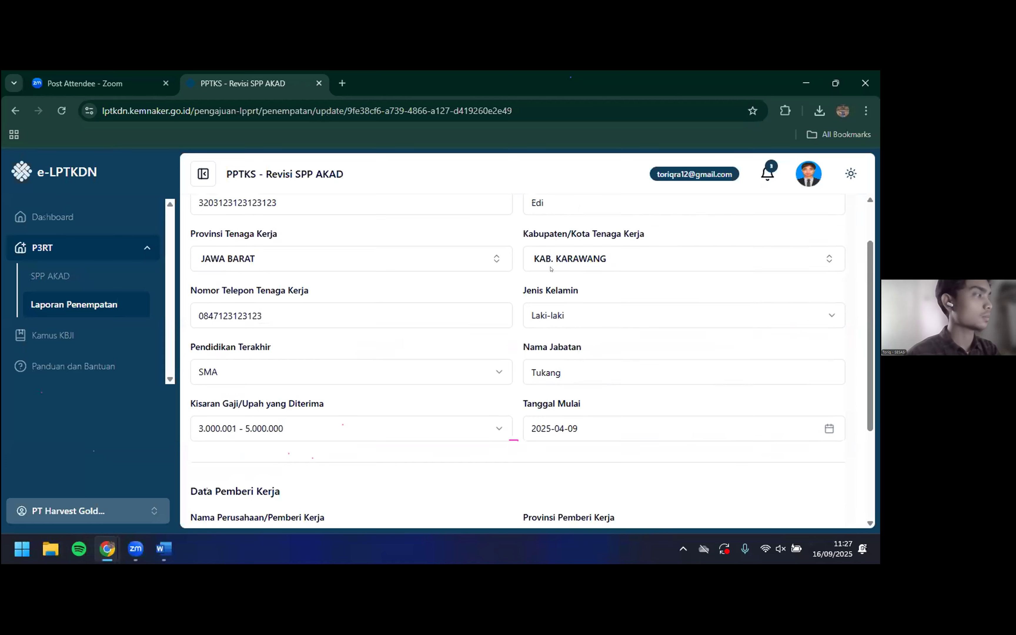
scroll(488, 353, down, 1)
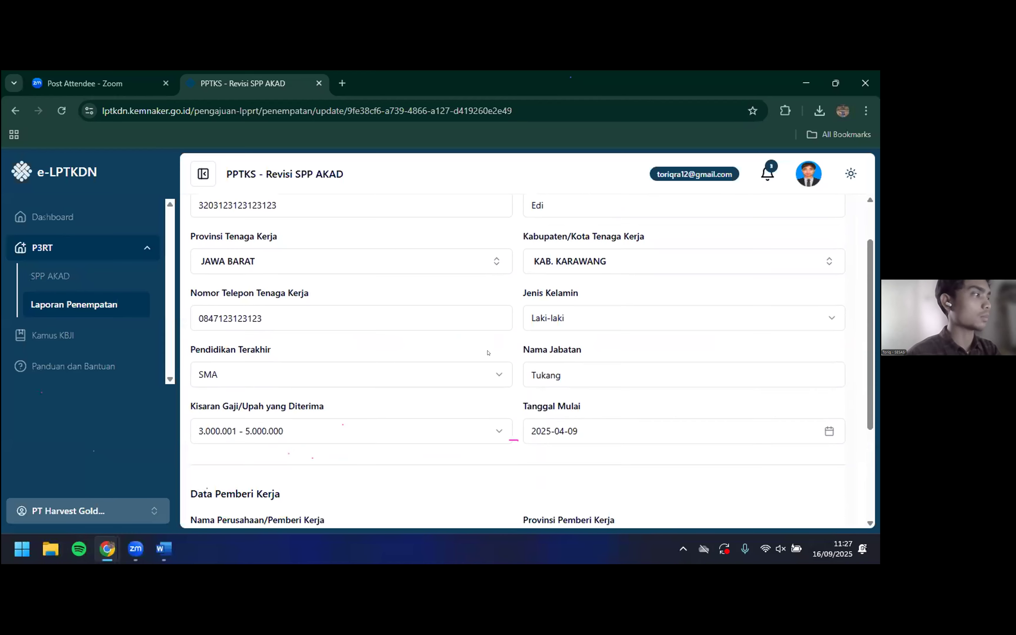
click(335, 311)
key(BackSpace)
key(BackSpace)
key(BackSpace)
text(3333)
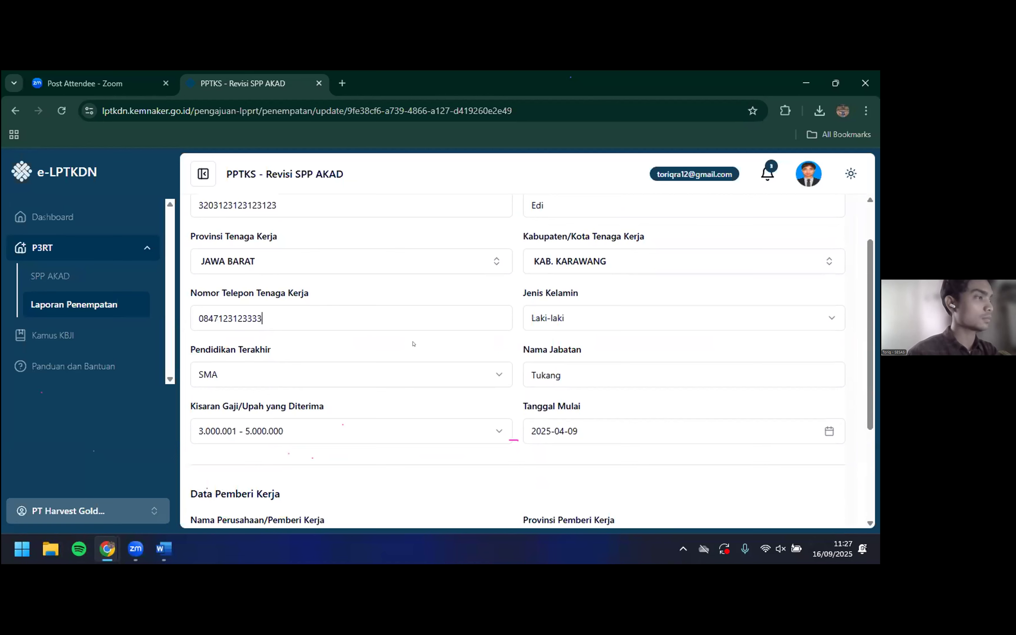
scroll(412, 345, down, 2)
scroll(414, 344, down, 1)
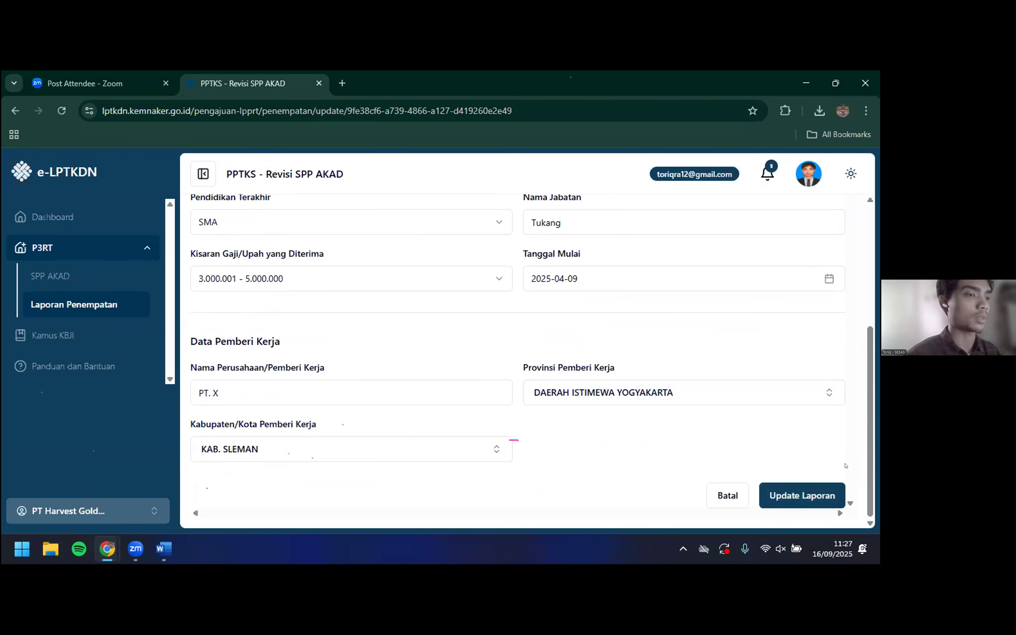
click(809, 488)
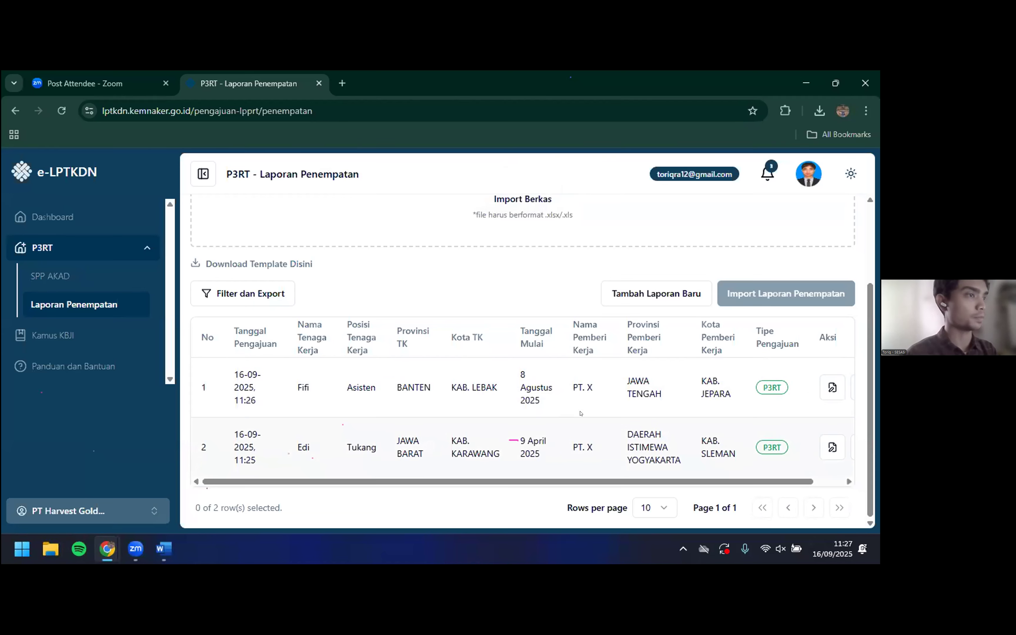
Scroll the Laporan Penempatan page and table to review the Asisten and updated Tukang rows.
scroll(582, 414, right, 2)
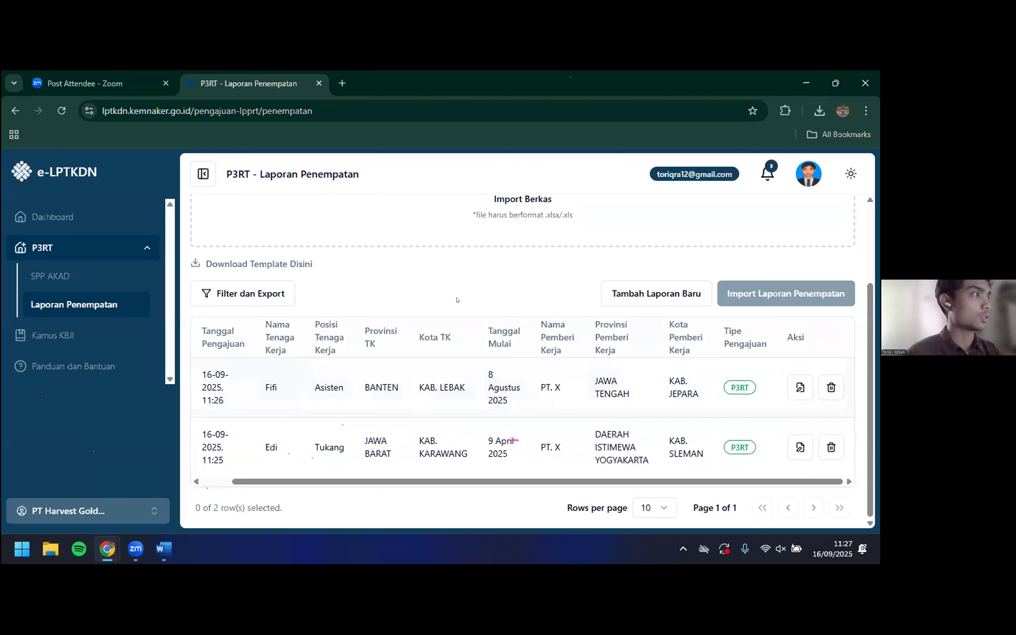
scroll(458, 300, up, 3)
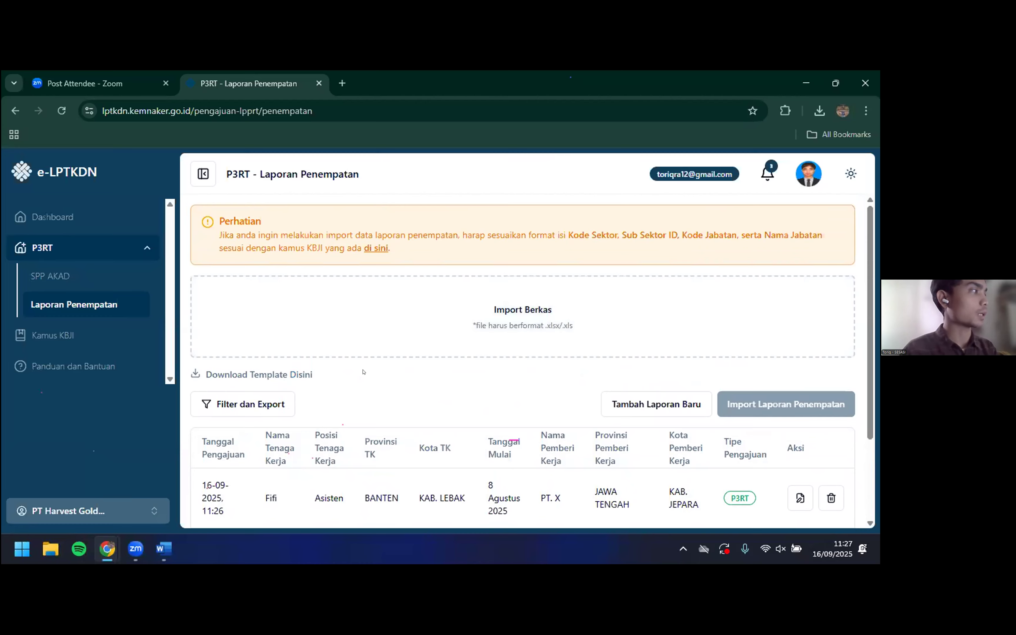
scroll(364, 372, down, 3)
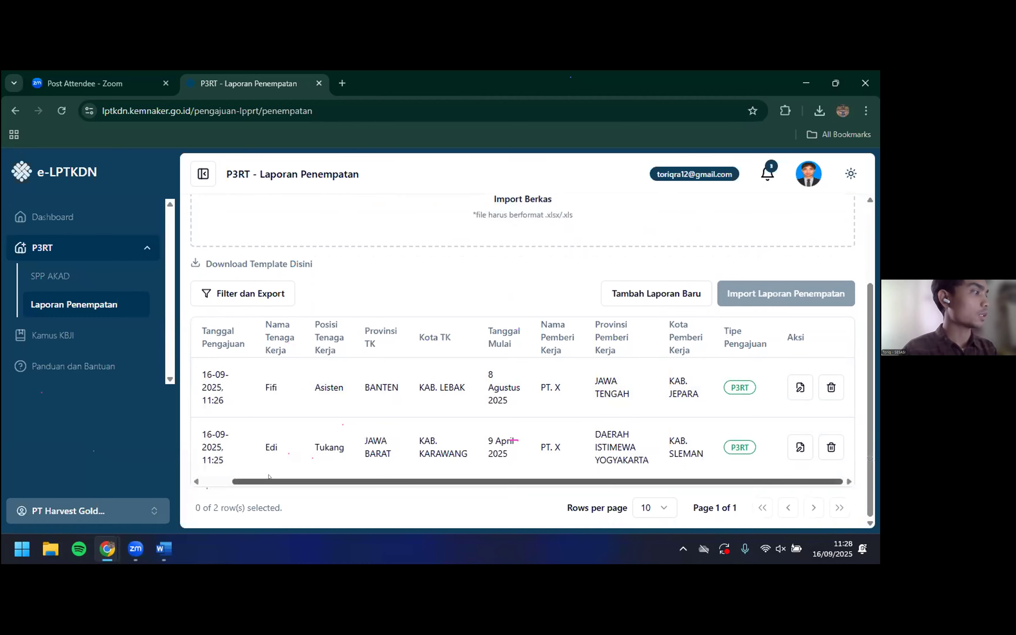
scroll(269, 476, left, 2)
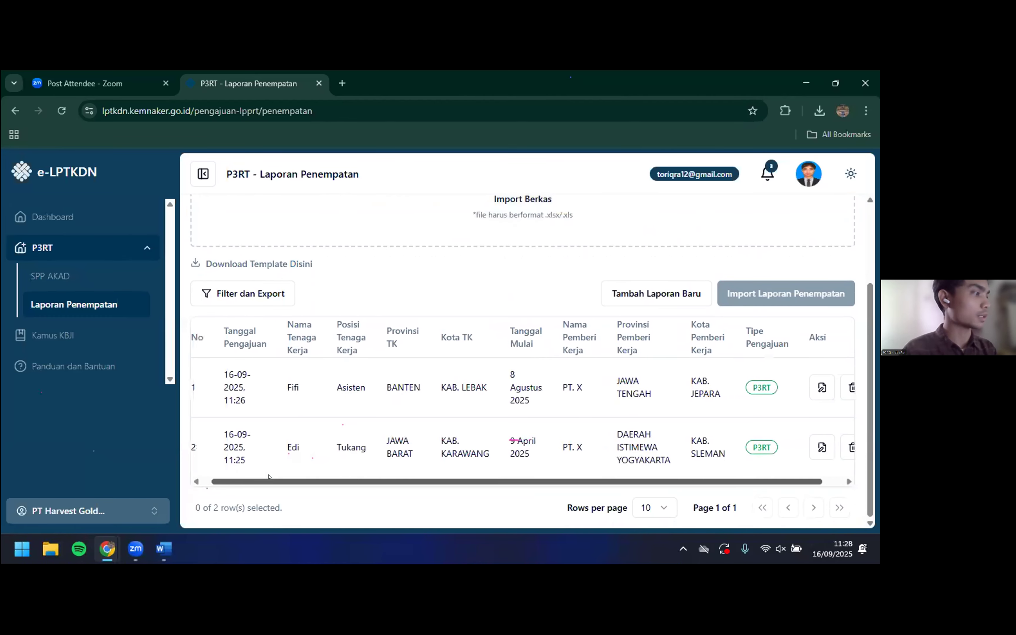